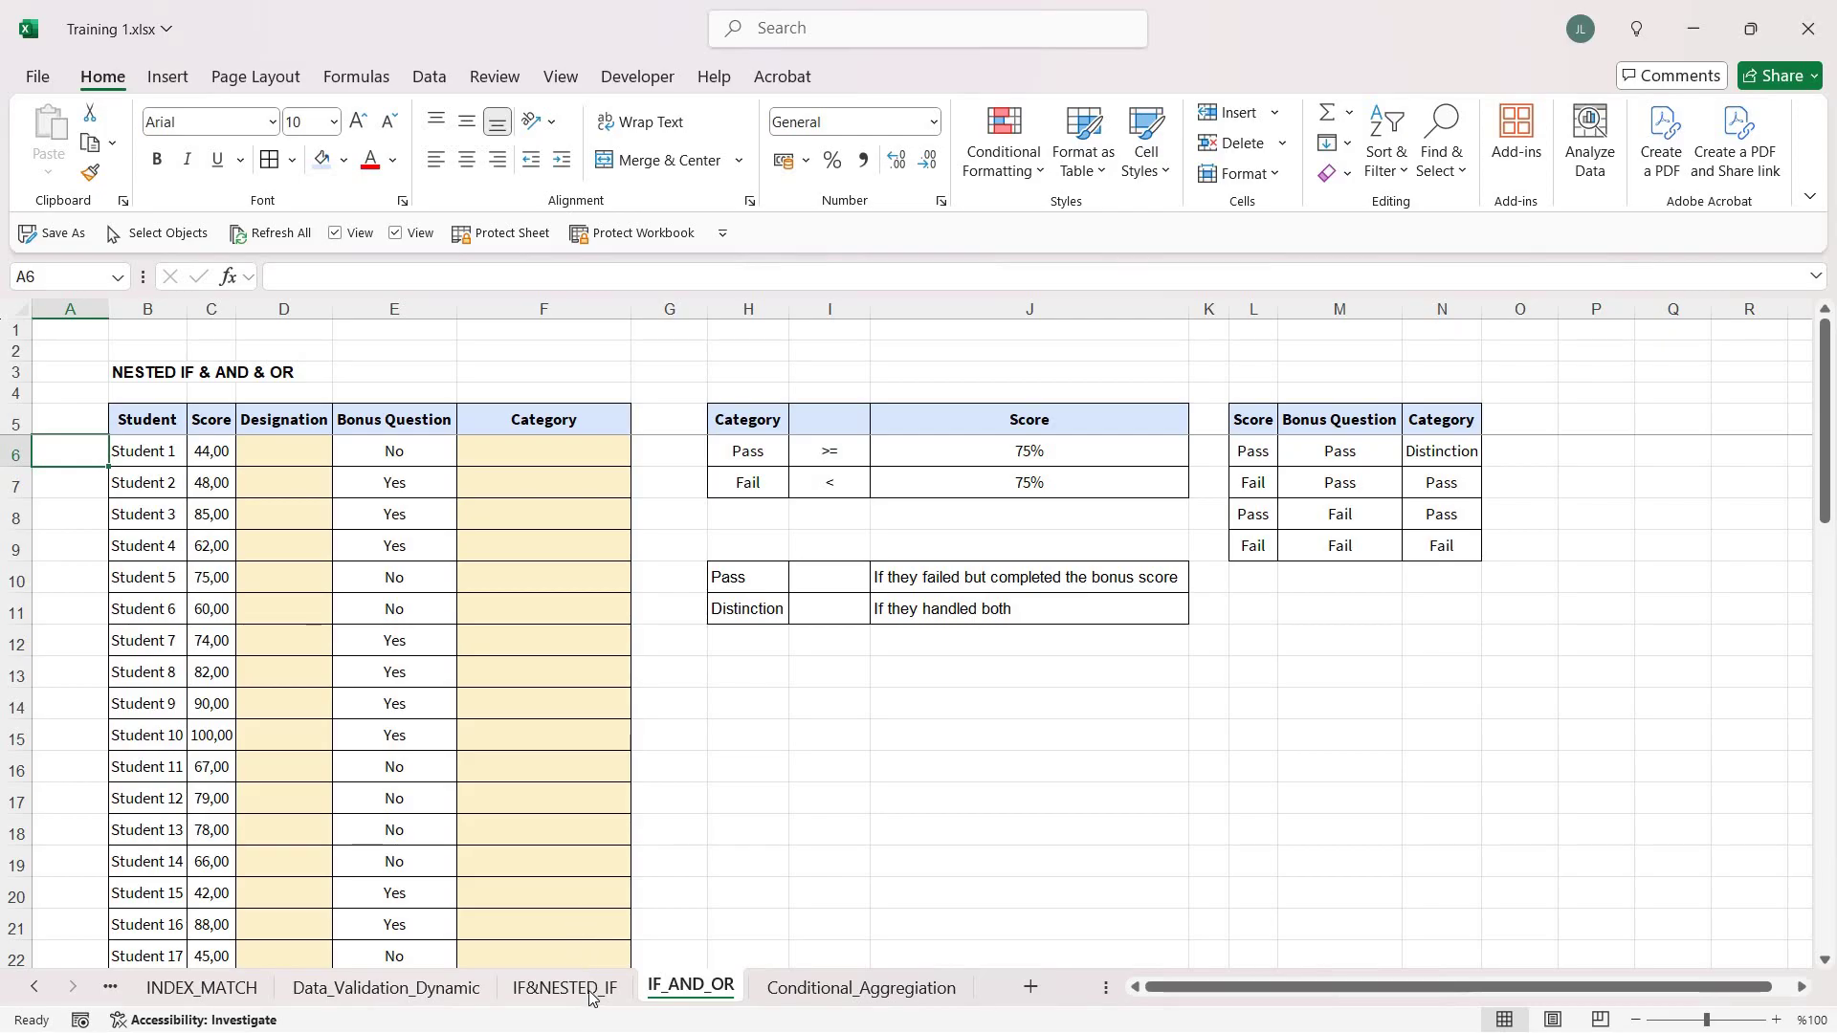
Open the IF&NESTED_IF sheet and examine the student scores, the pass and fail criteria, and the empty Category column.
{"action": "left_click", "coordinate": [579, 989]}
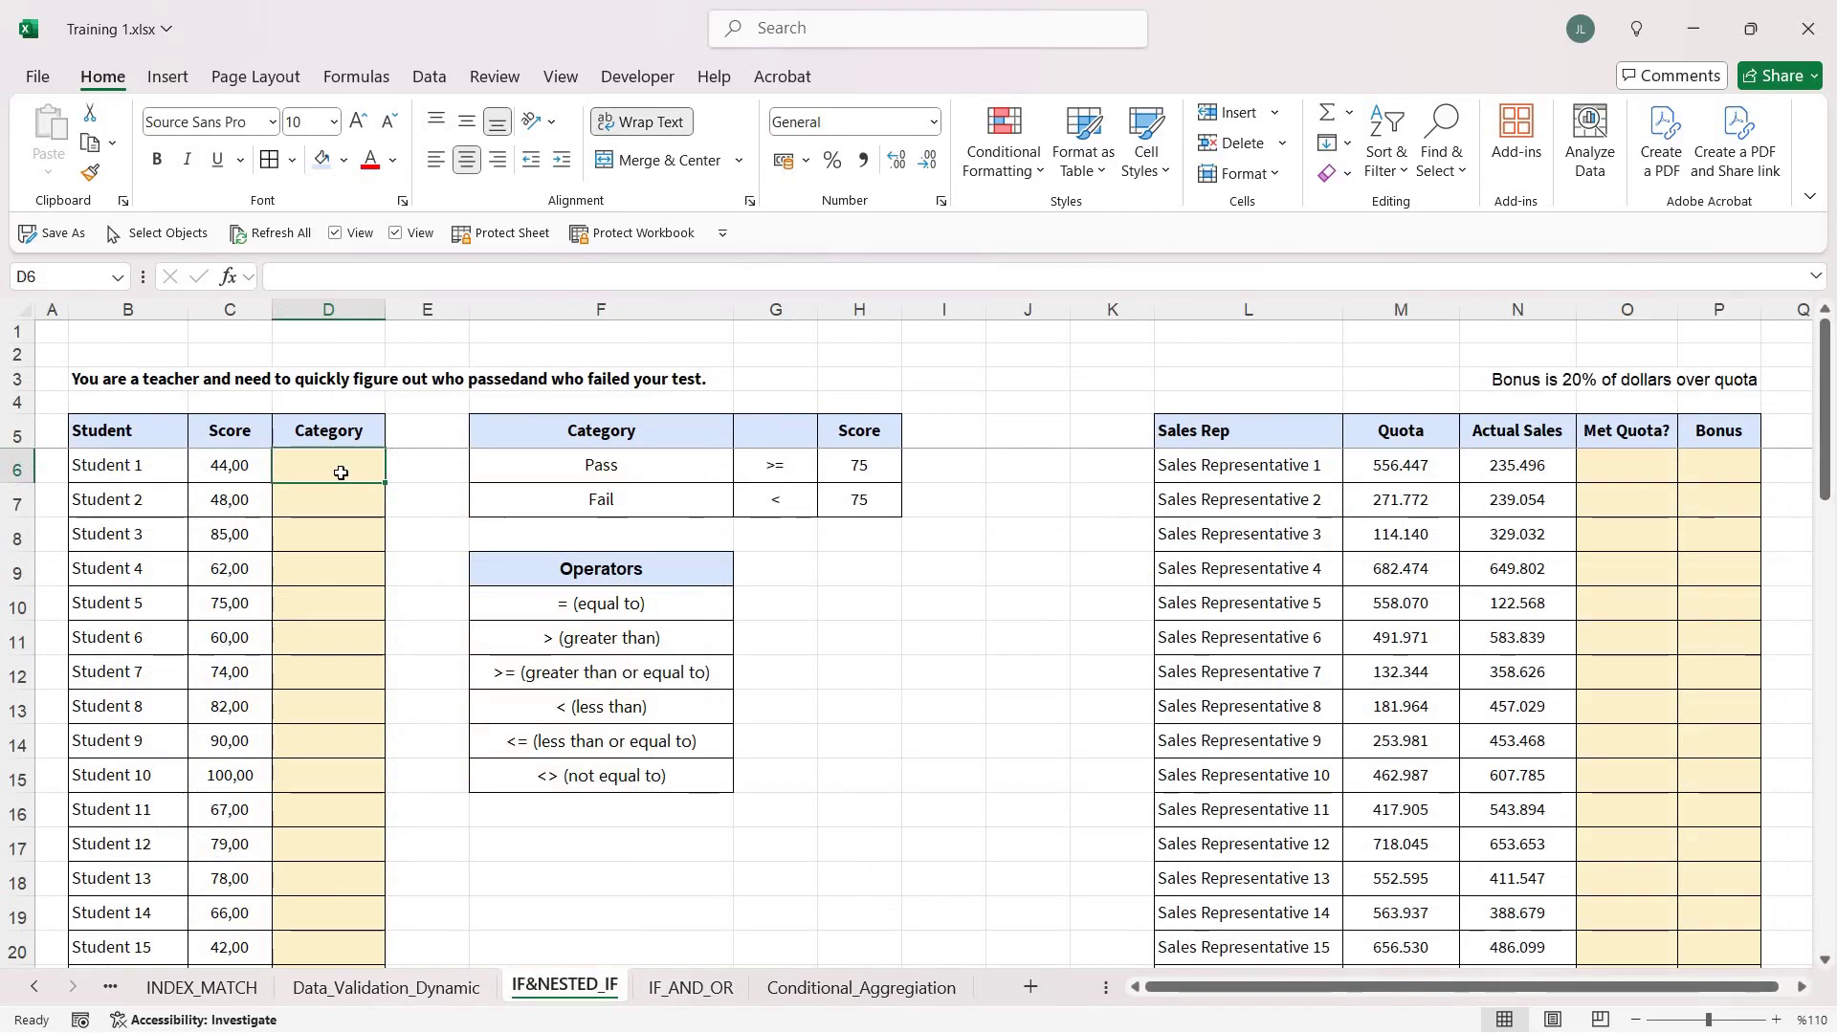
{"action": "left_click_drag", "start_coordinate": [571, 468], "coordinate": [835, 497]}
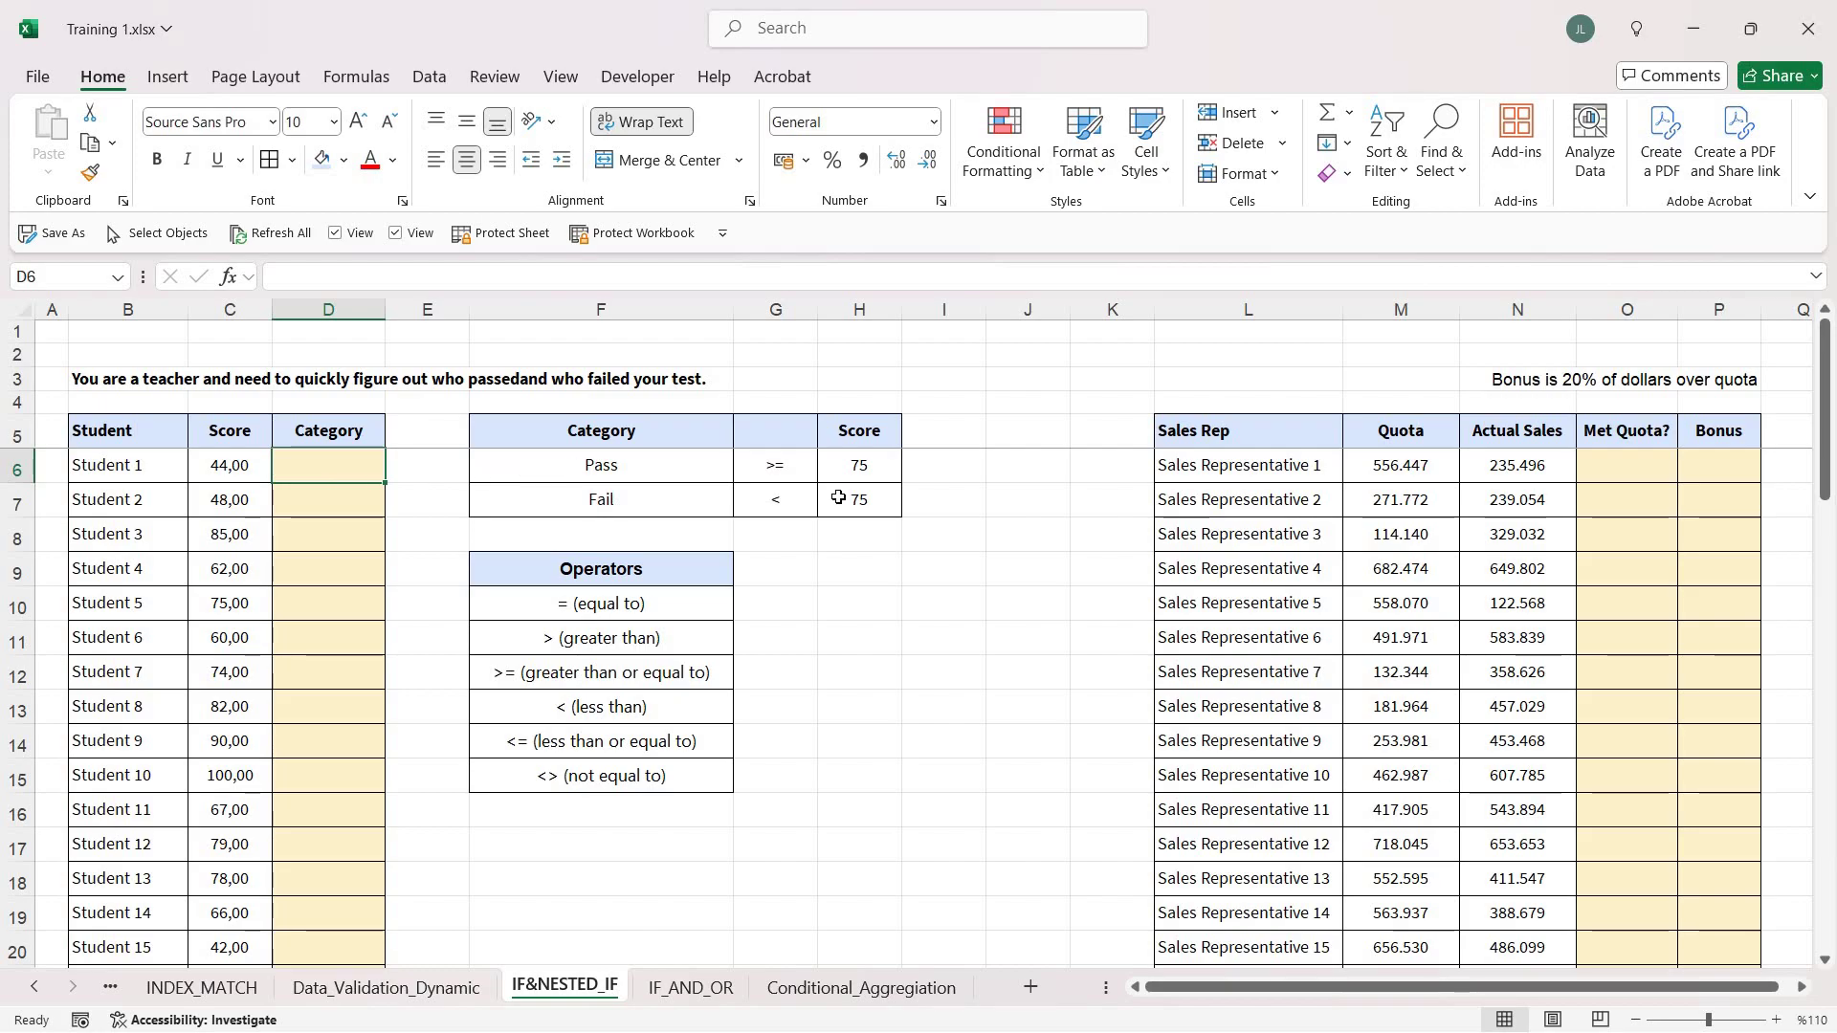
{"action": "left_click", "coordinate": [146, 383]}
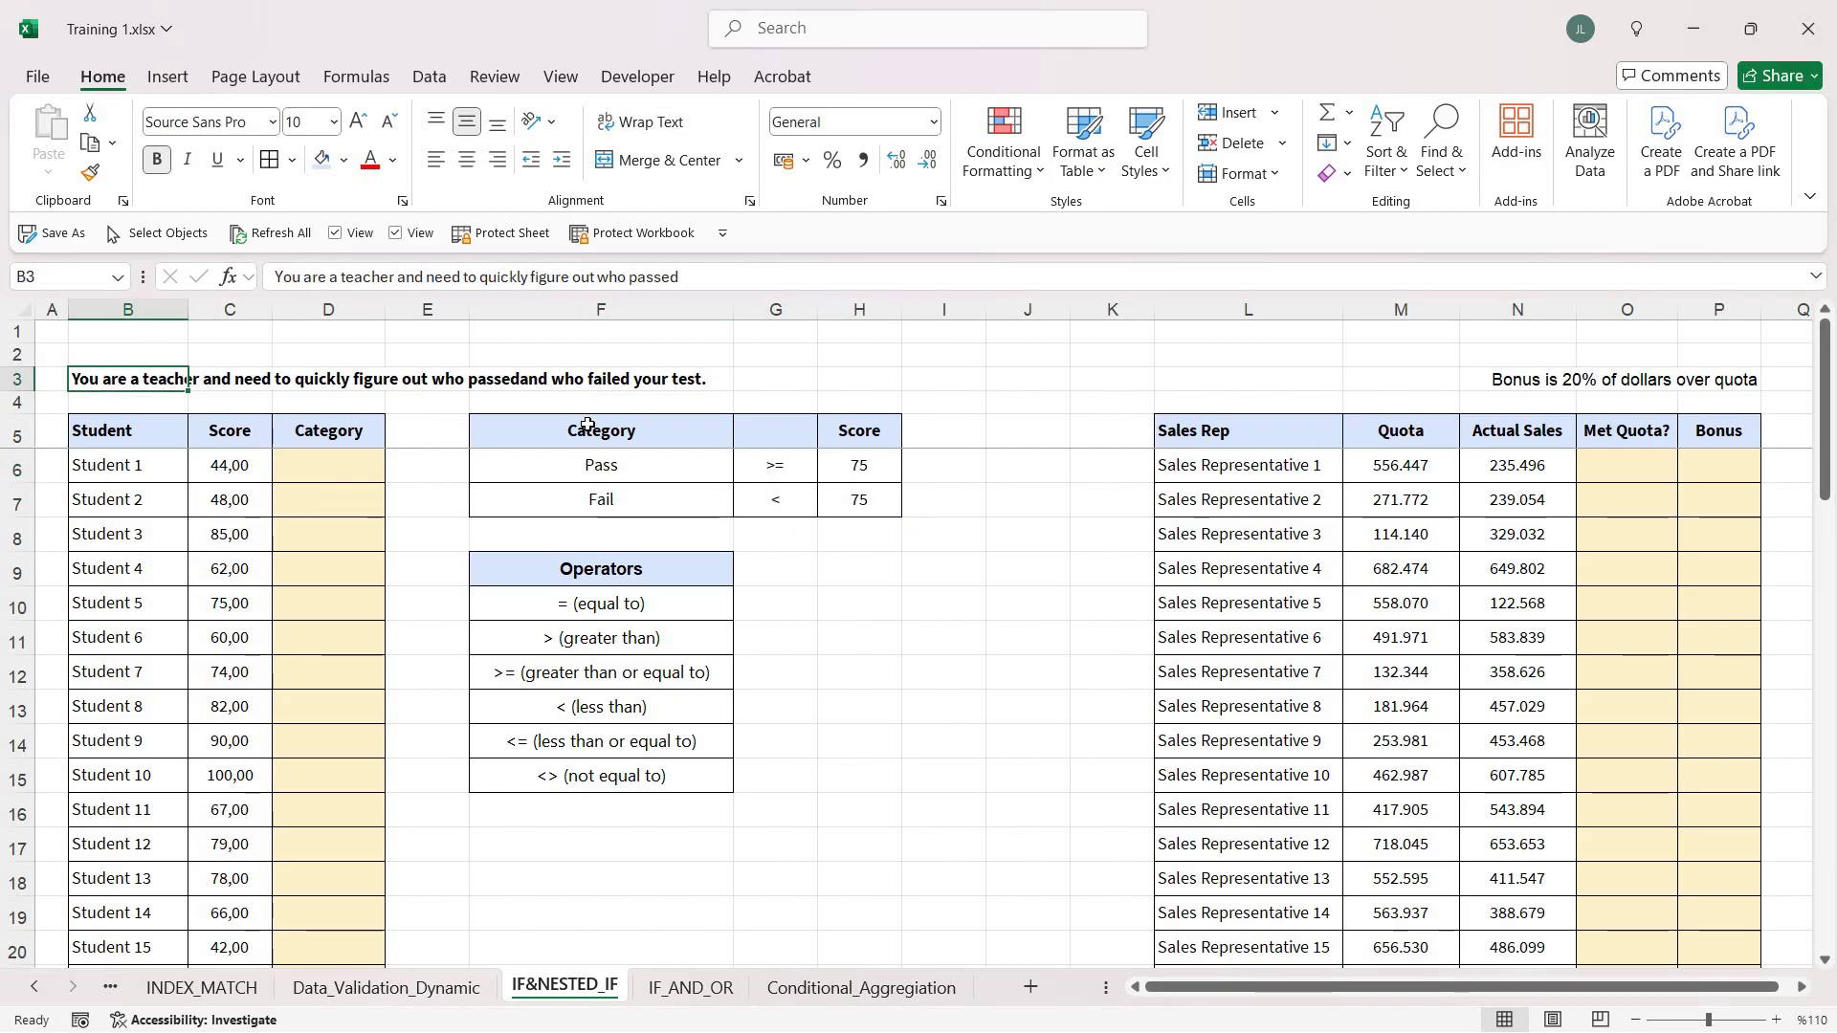
{"action": "left_click_drag", "start_coordinate": [106, 466], "coordinate": [220, 747]}
{"action": "left_click", "coordinate": [861, 466]}
{"action": "left_click_drag", "start_coordinate": [865, 523], "coordinate": [863, 500]}
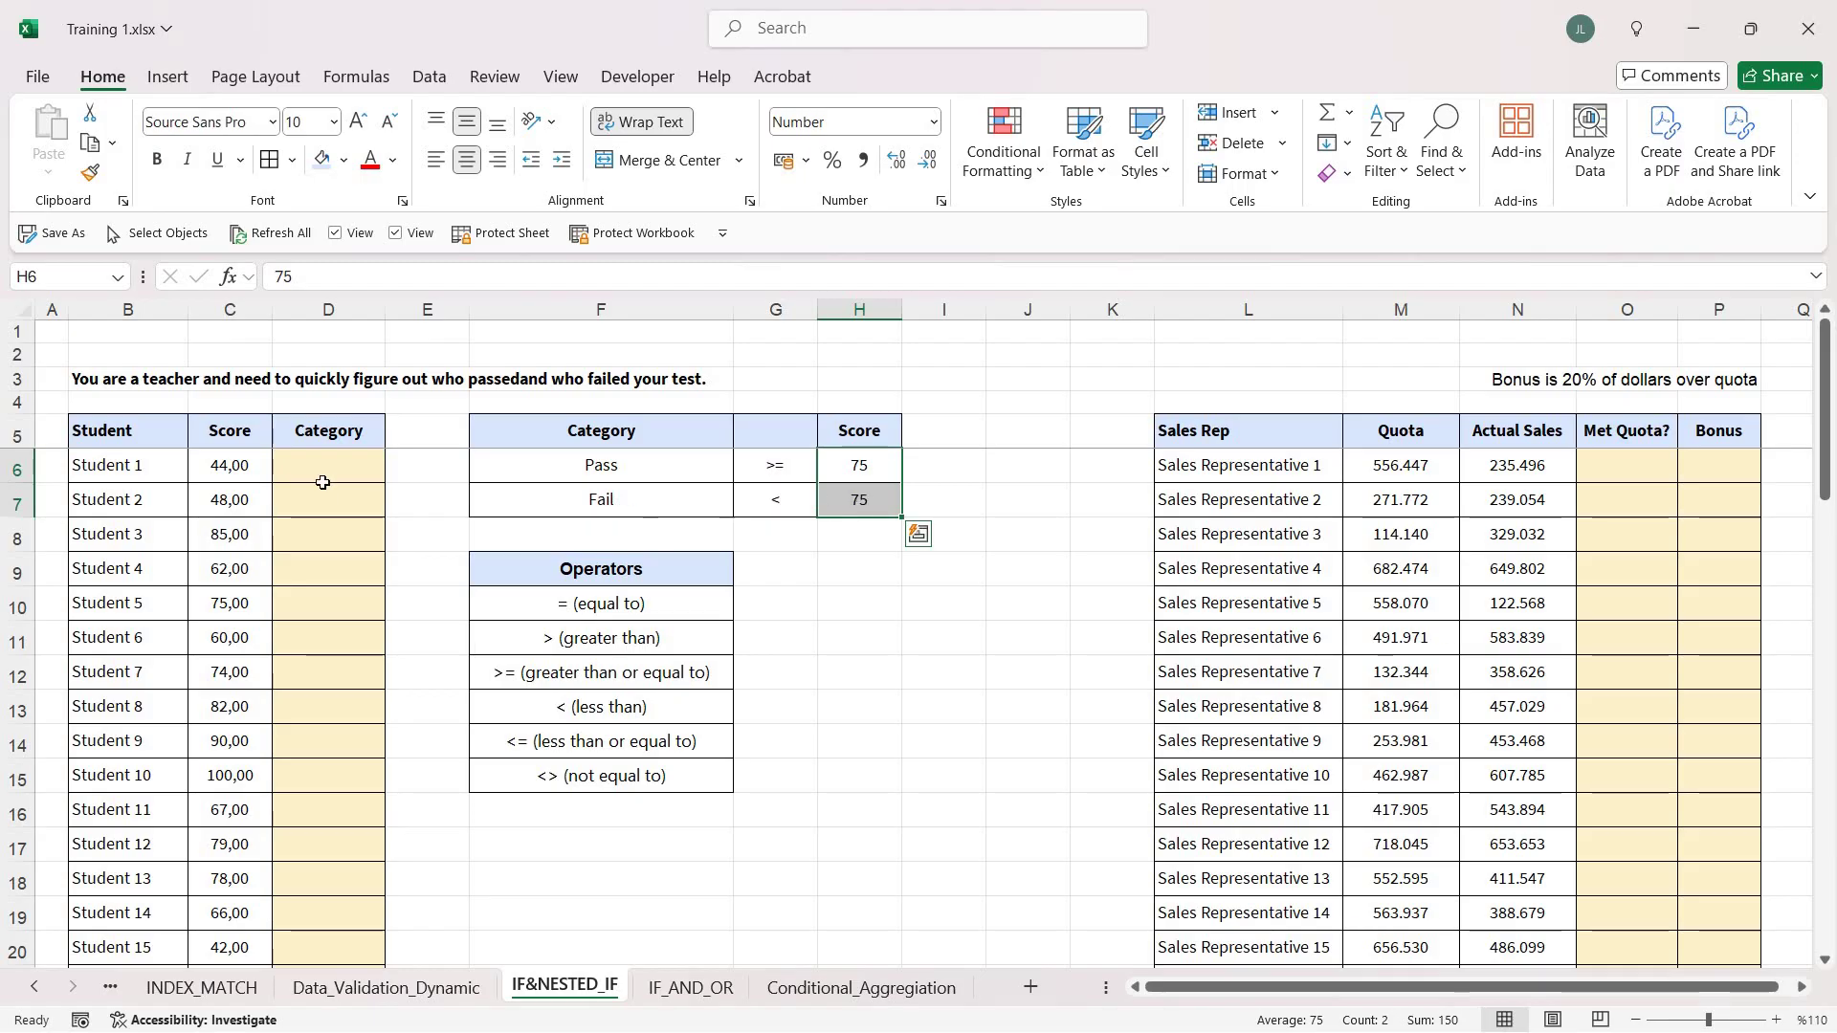
{"action": "left_click_drag", "start_coordinate": [328, 466], "coordinate": [322, 533]}
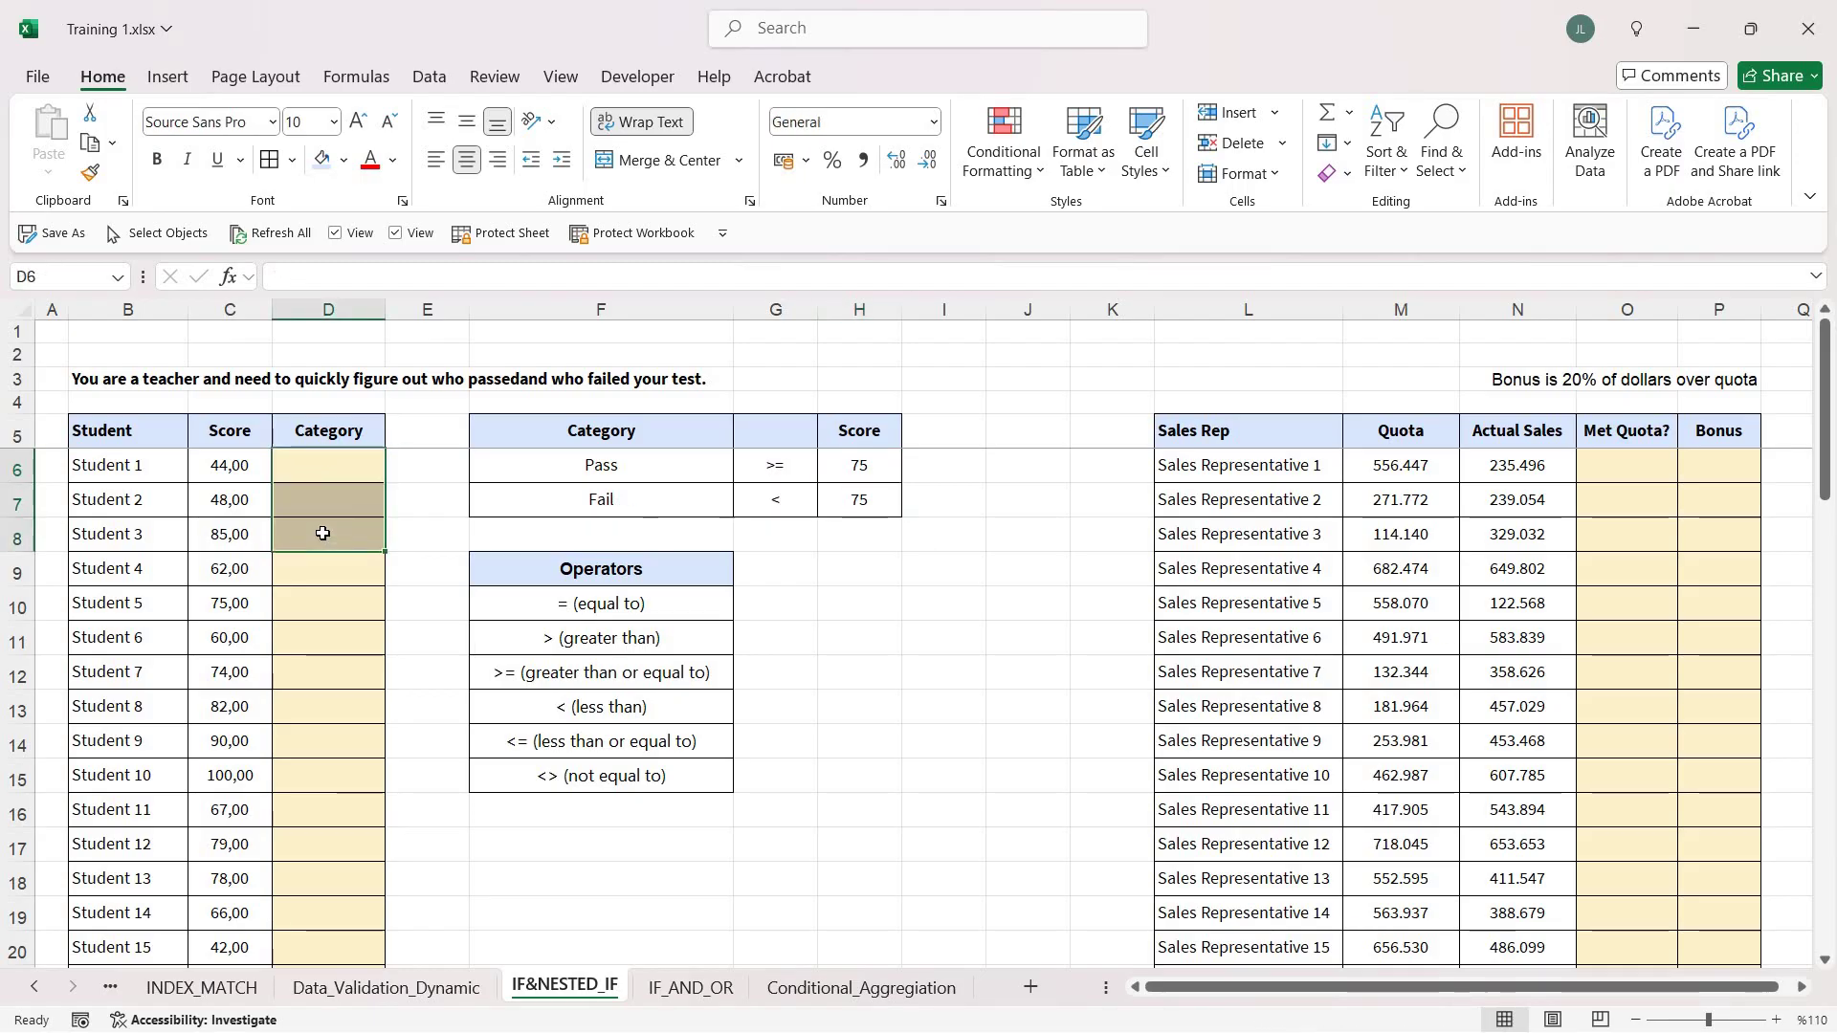
{"action": "left_click", "coordinate": [328, 698], "text": "shift"}
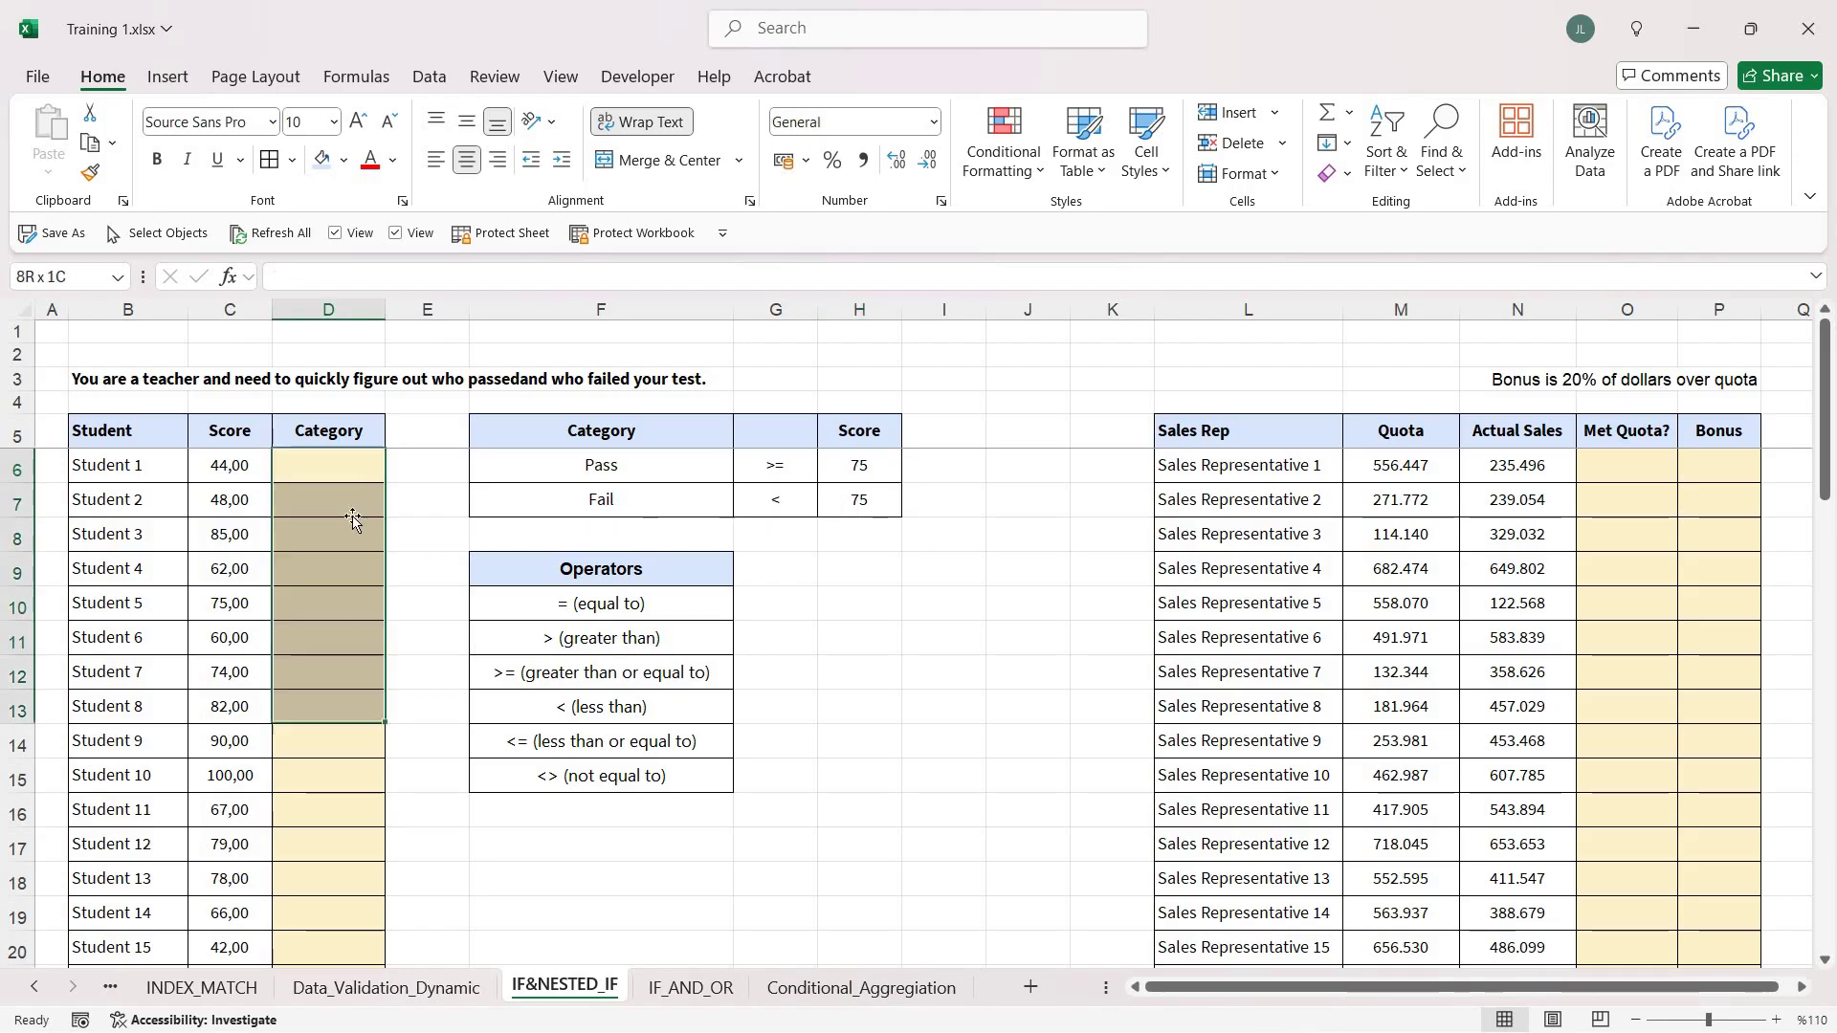
Start an IF formula in D6 for Student 1 with the logical test C6>=$H$6, locking the threshold reference.
{"action": "left_click", "coordinate": [352, 460]}
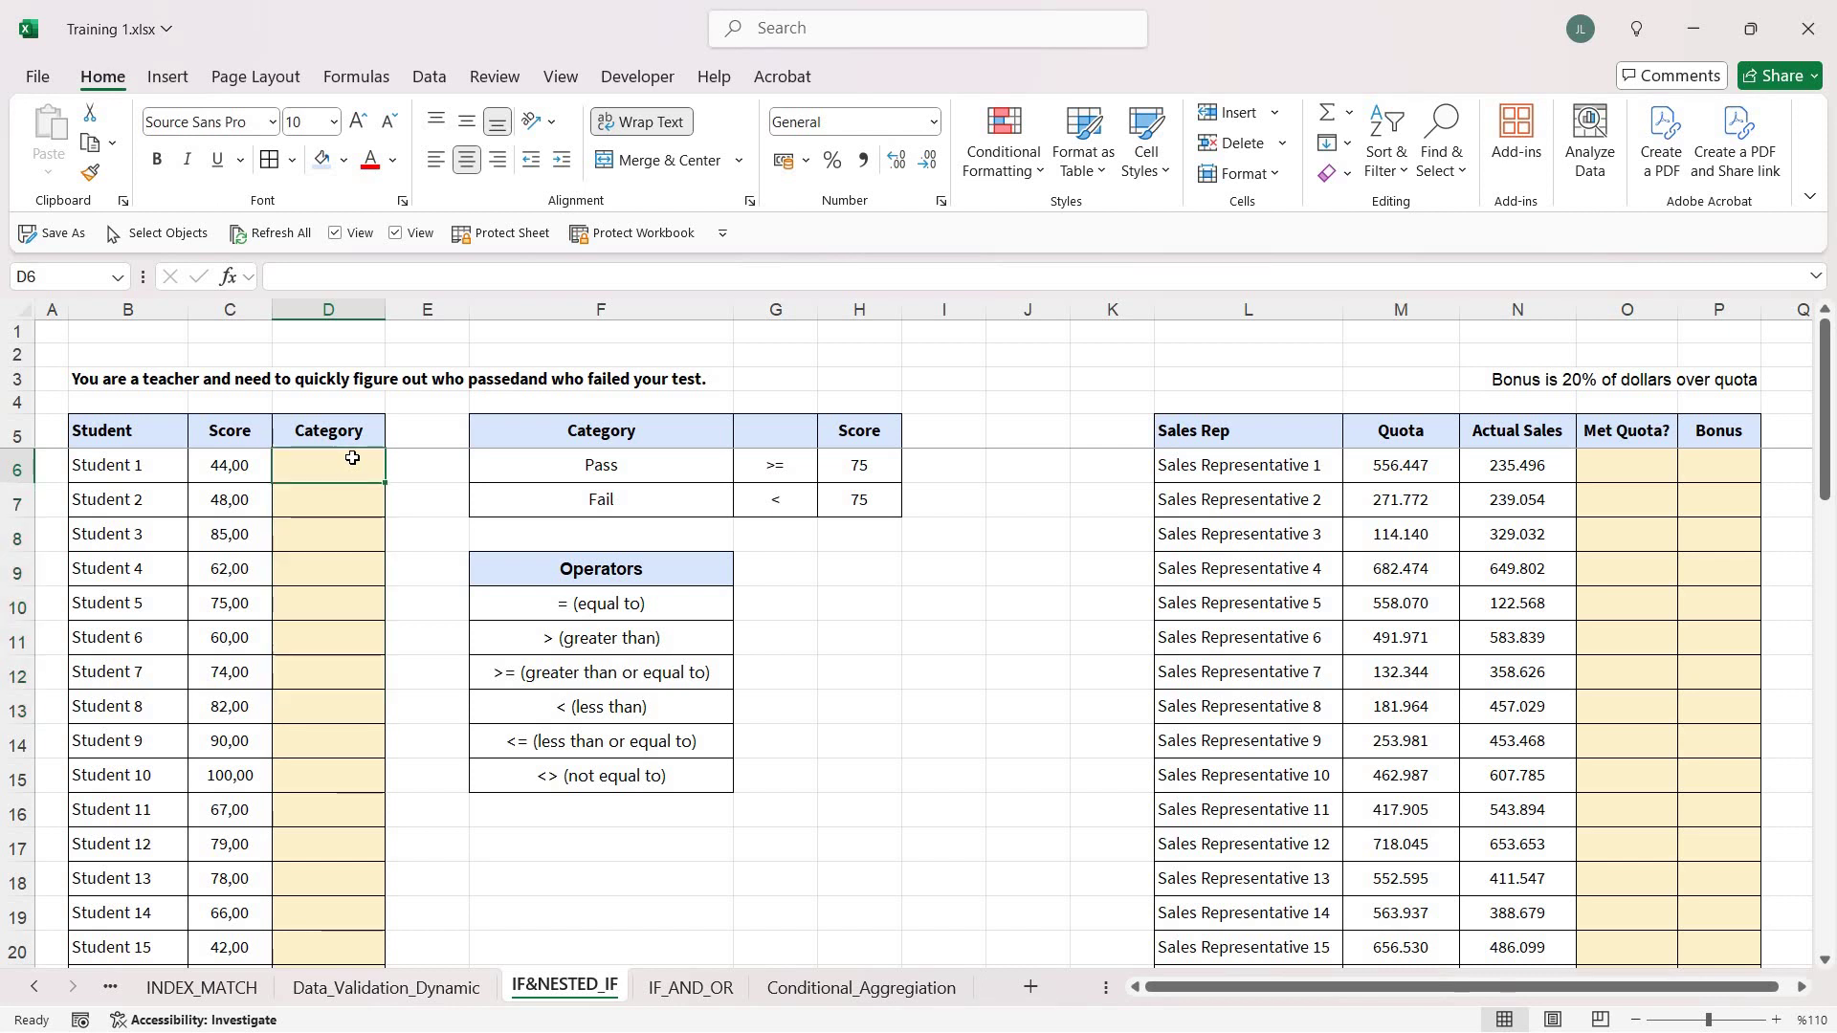
{"action": "type", "text": "=IF("}
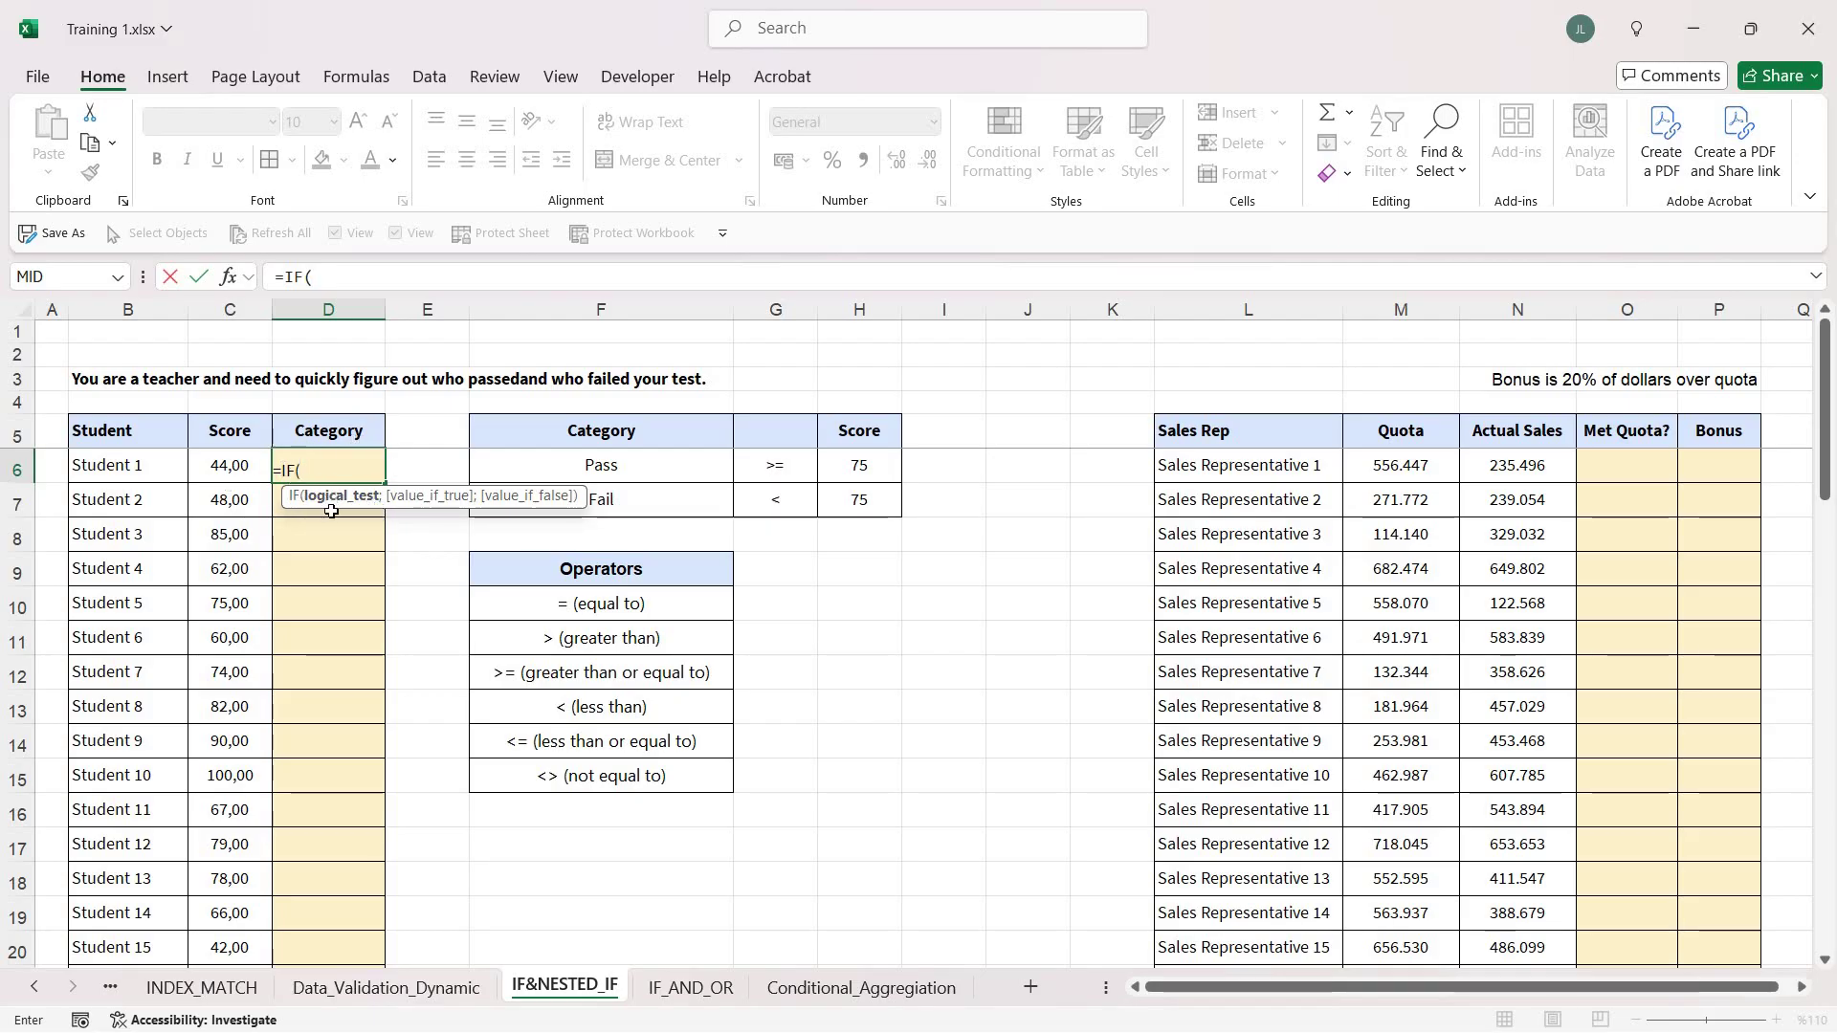
{"action": "left_click", "coordinate": [230, 467]}
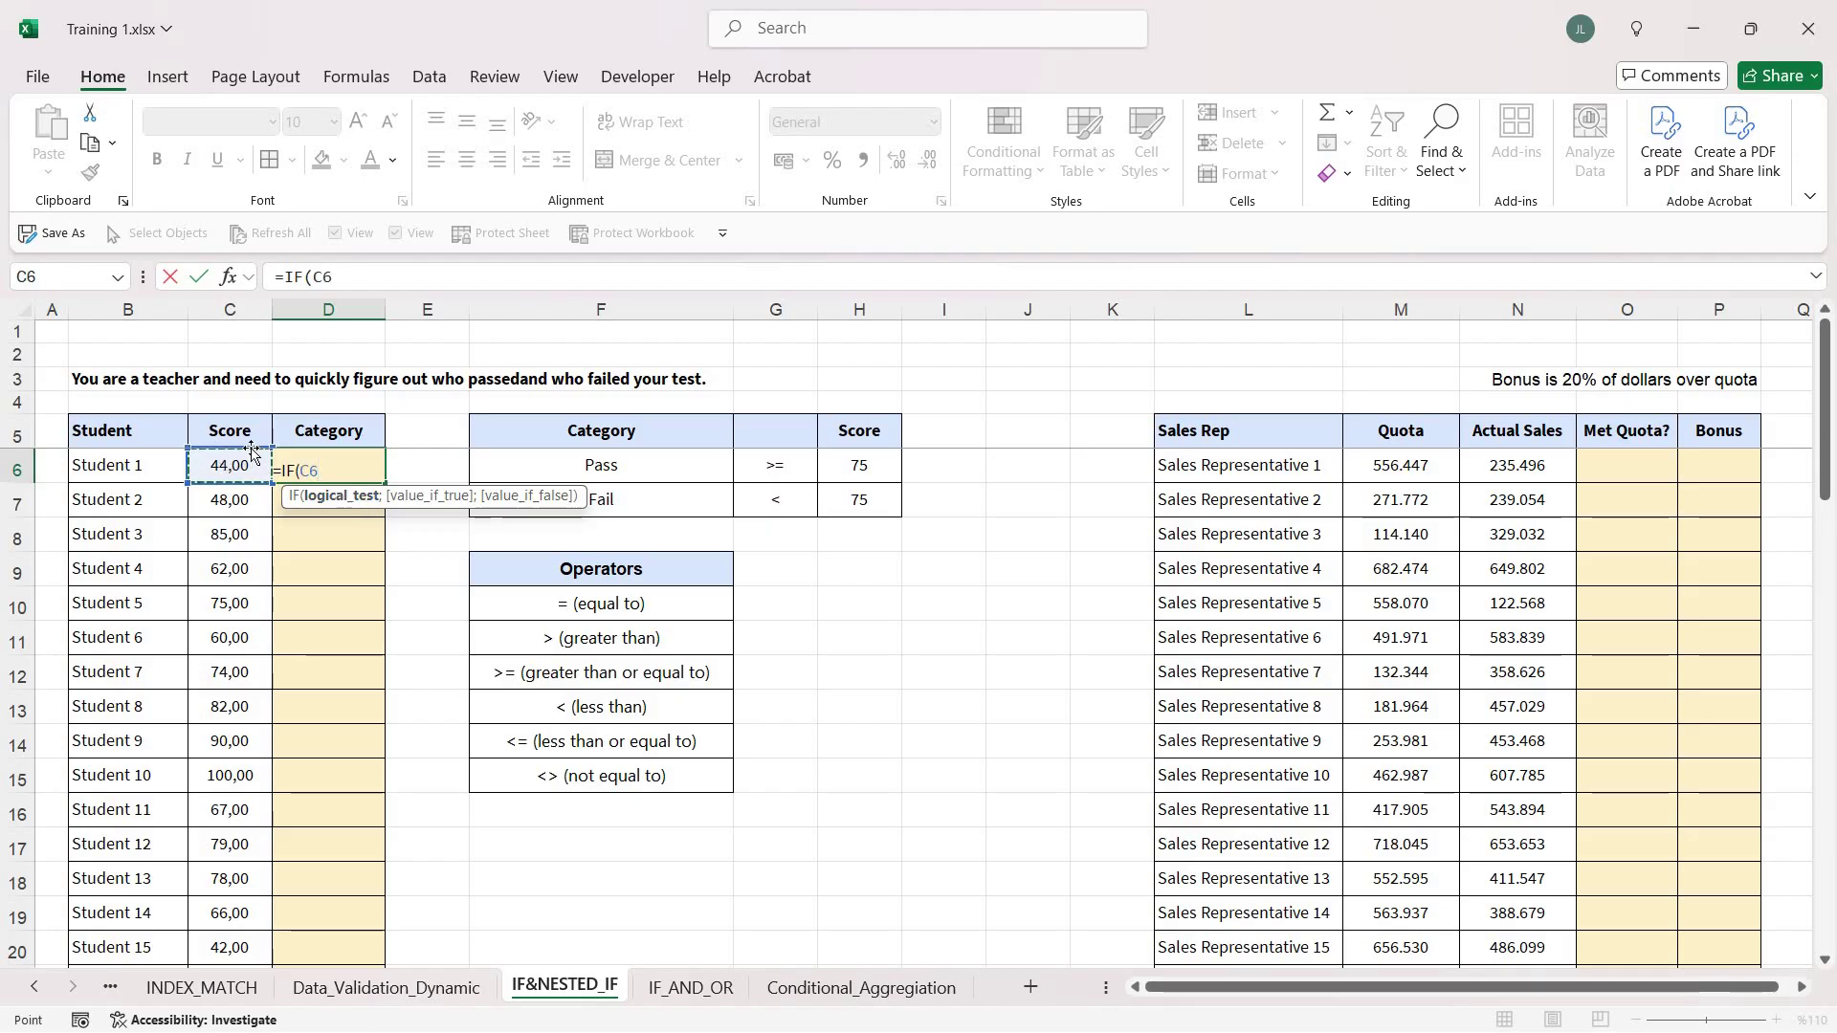
{"action": "type", "text": ">=75"}
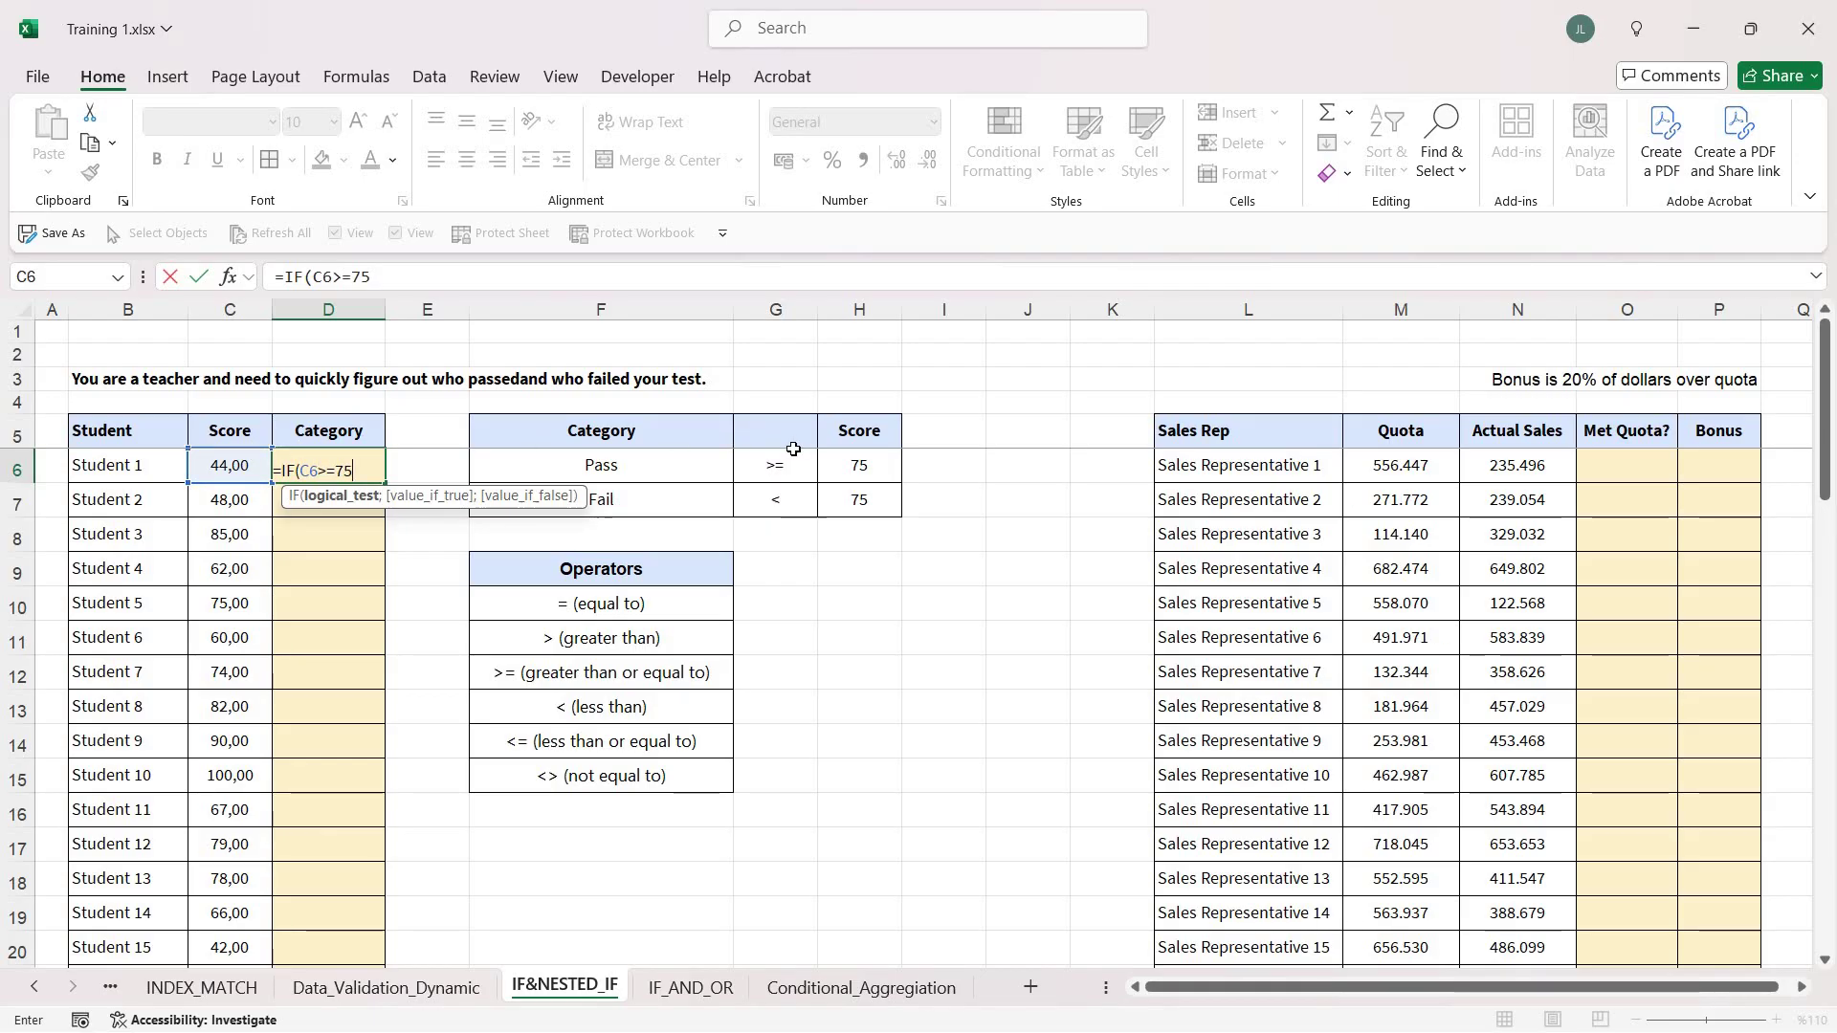
{"action": "key", "text": "BackSpace"}
{"action": "key", "text": "BackSpace"}
{"action": "left_click", "coordinate": [882, 468]}
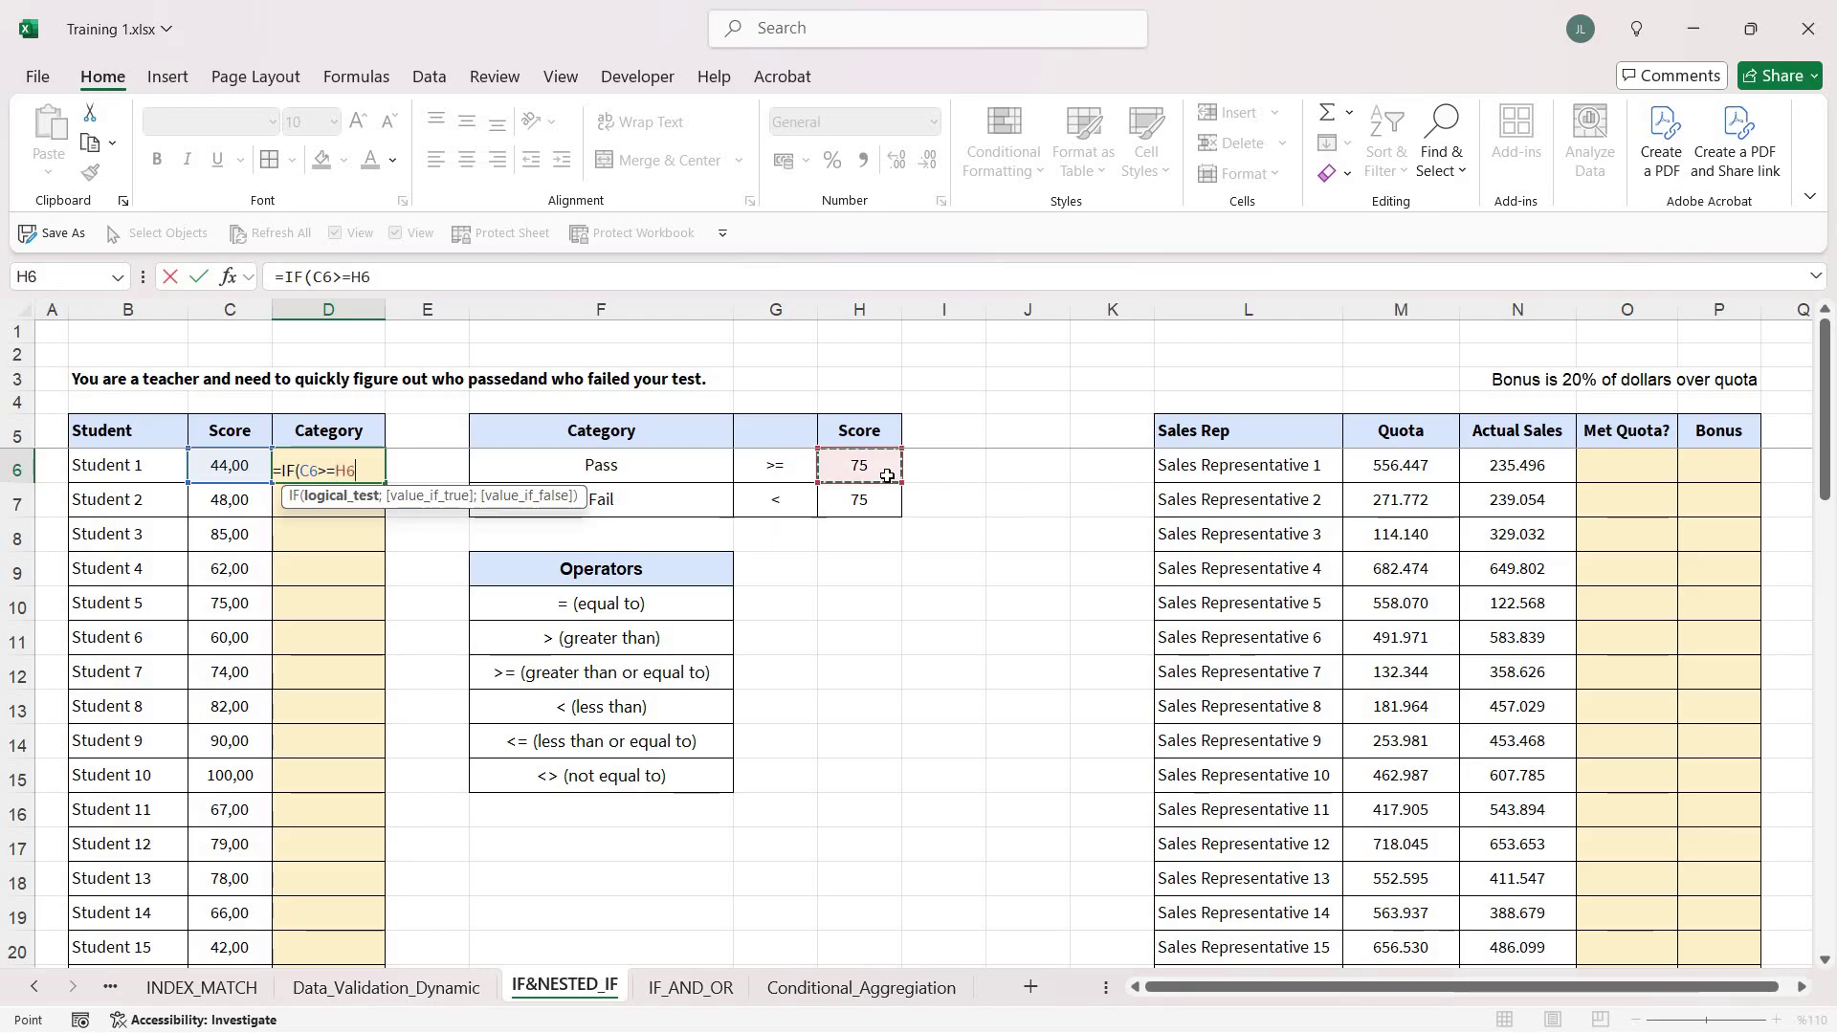
{"action": "key", "text": "F4"}
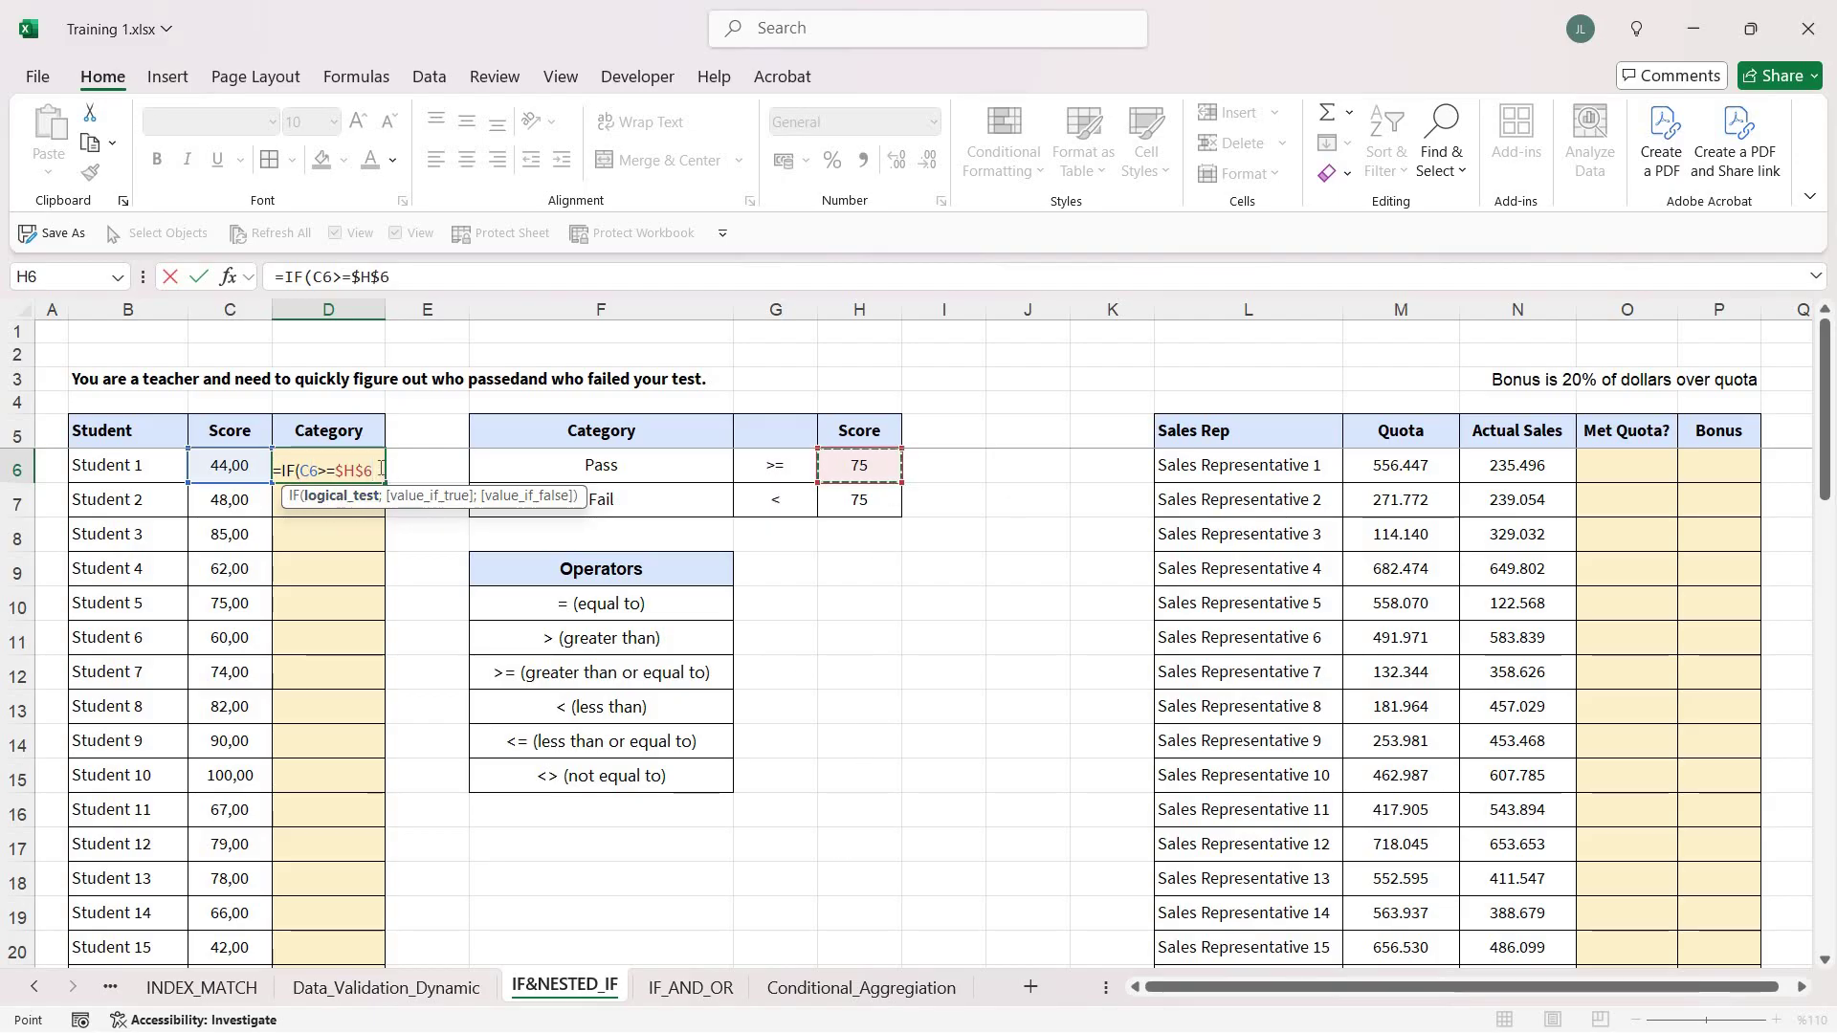
Test the logical test in D6 with 80 in place of C6, and restore the C6 reference.
{"action": "left_click_drag", "start_coordinate": [372, 471], "coordinate": [300, 471]}
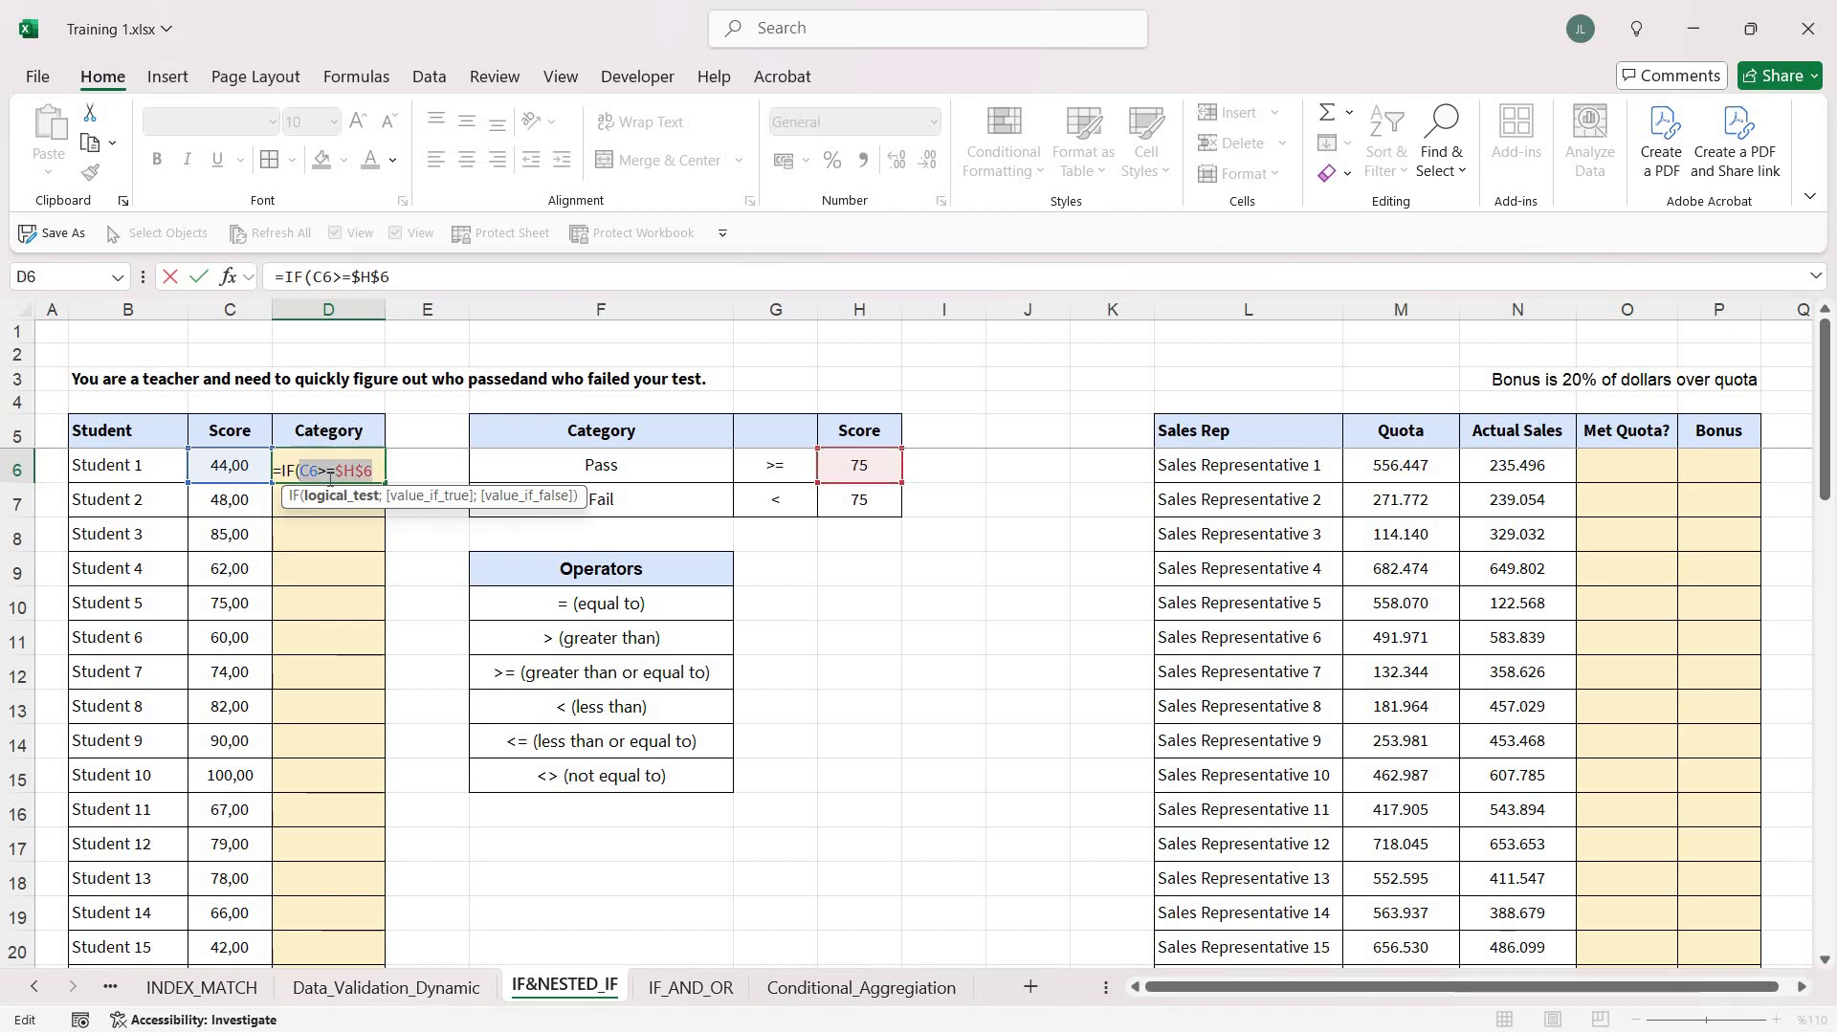
{"action": "key", "text": "Right"}
{"action": "key", "text": "BackSpace"}
{"action": "key", "text": "BackSpace"}
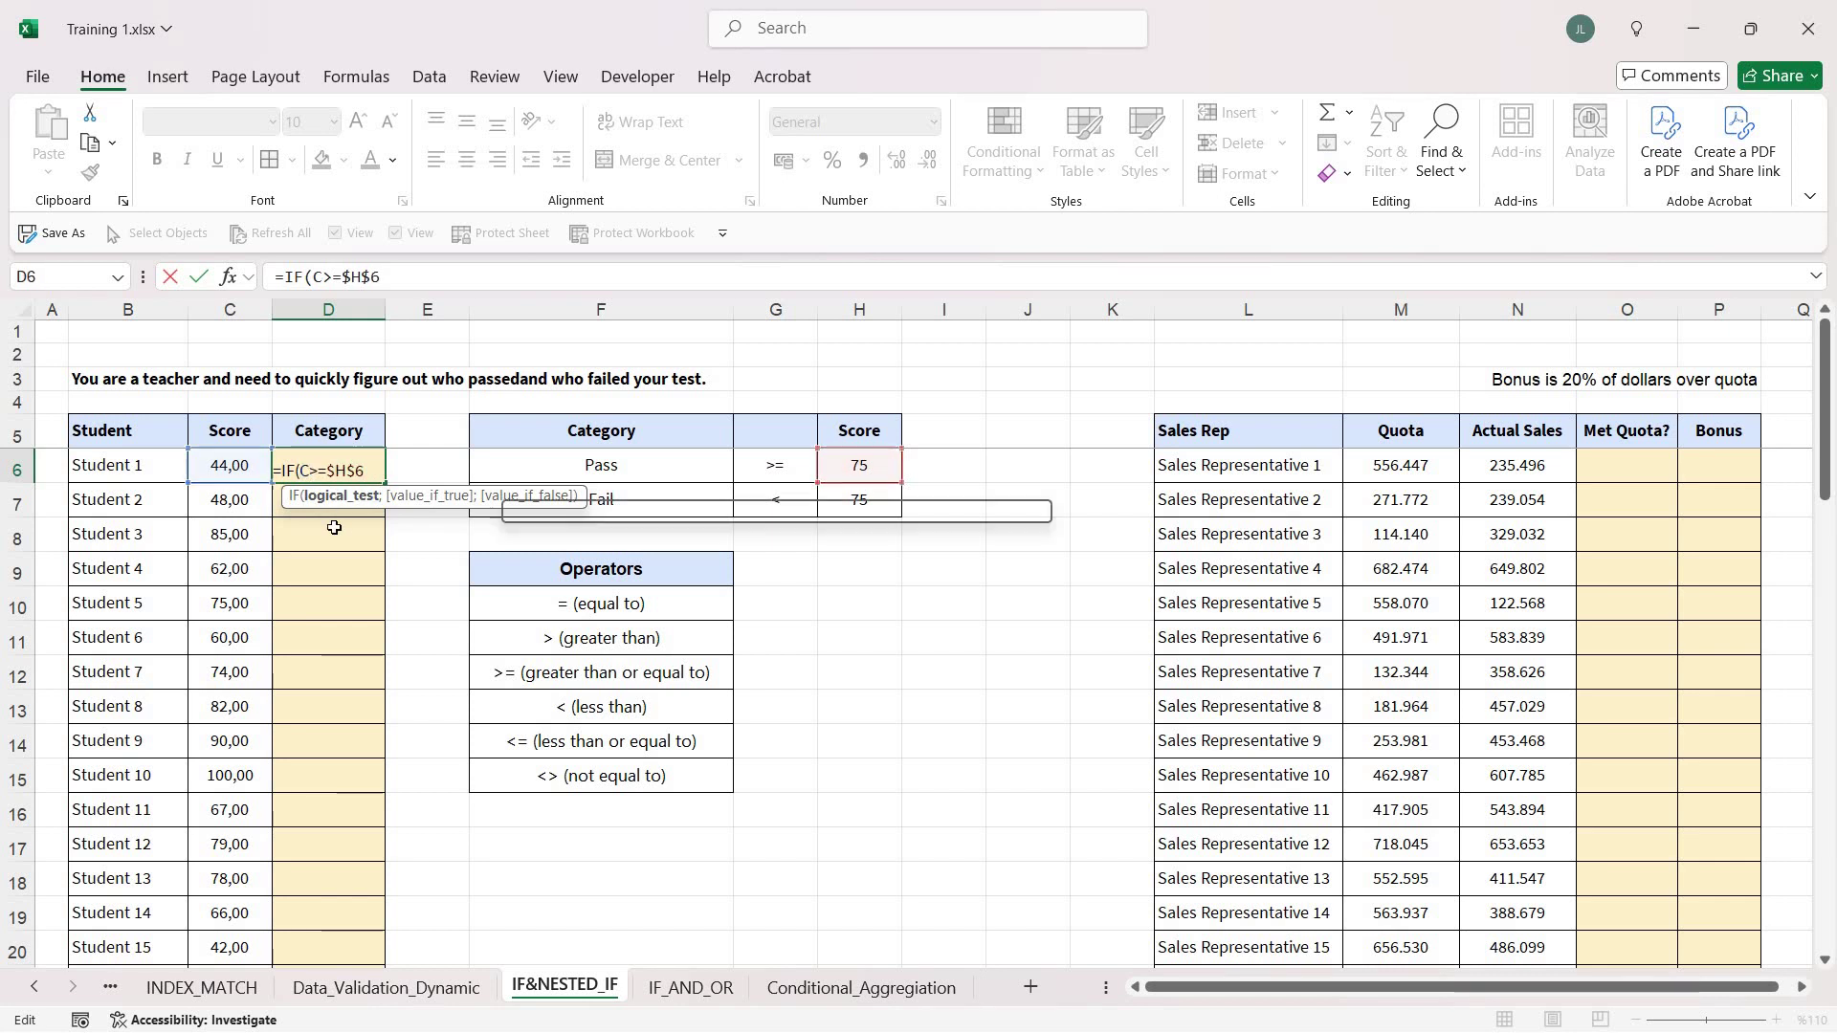
{"action": "type", "text": "80"}
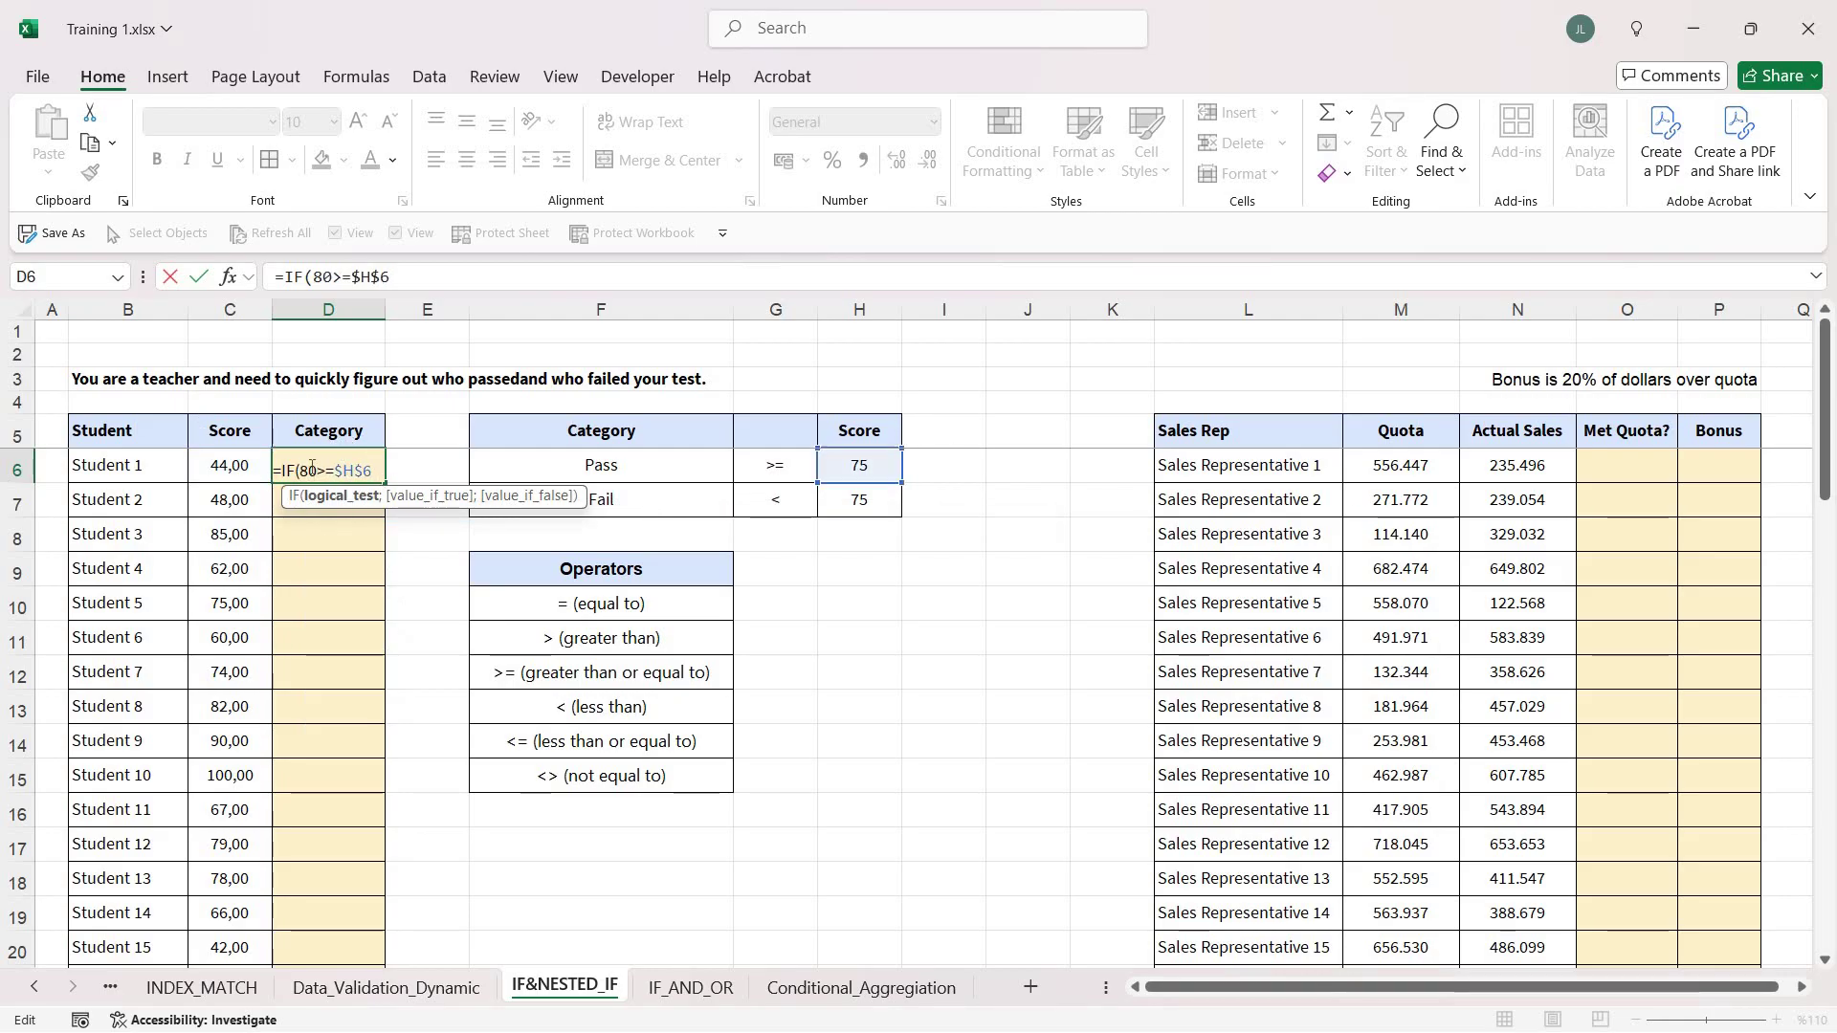
{"action": "left_click_drag", "start_coordinate": [373, 470], "coordinate": [301, 468]}
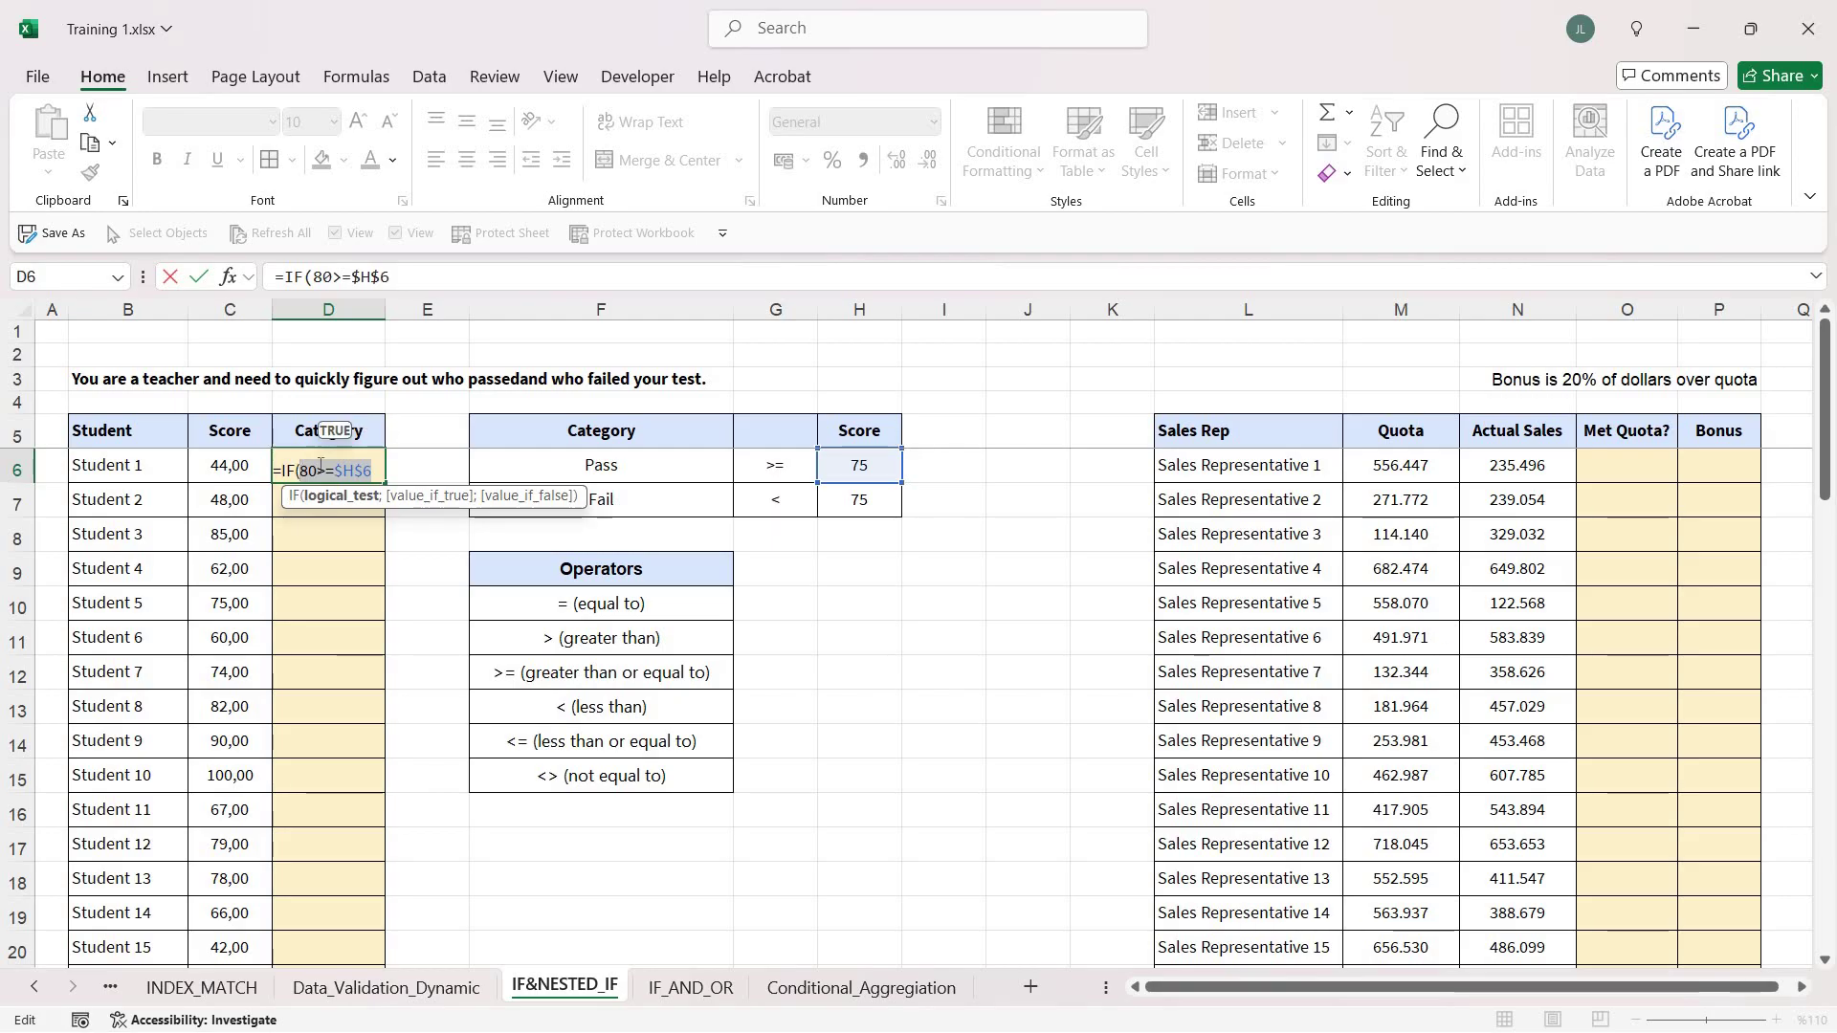
{"action": "left_click", "coordinate": [311, 471]}
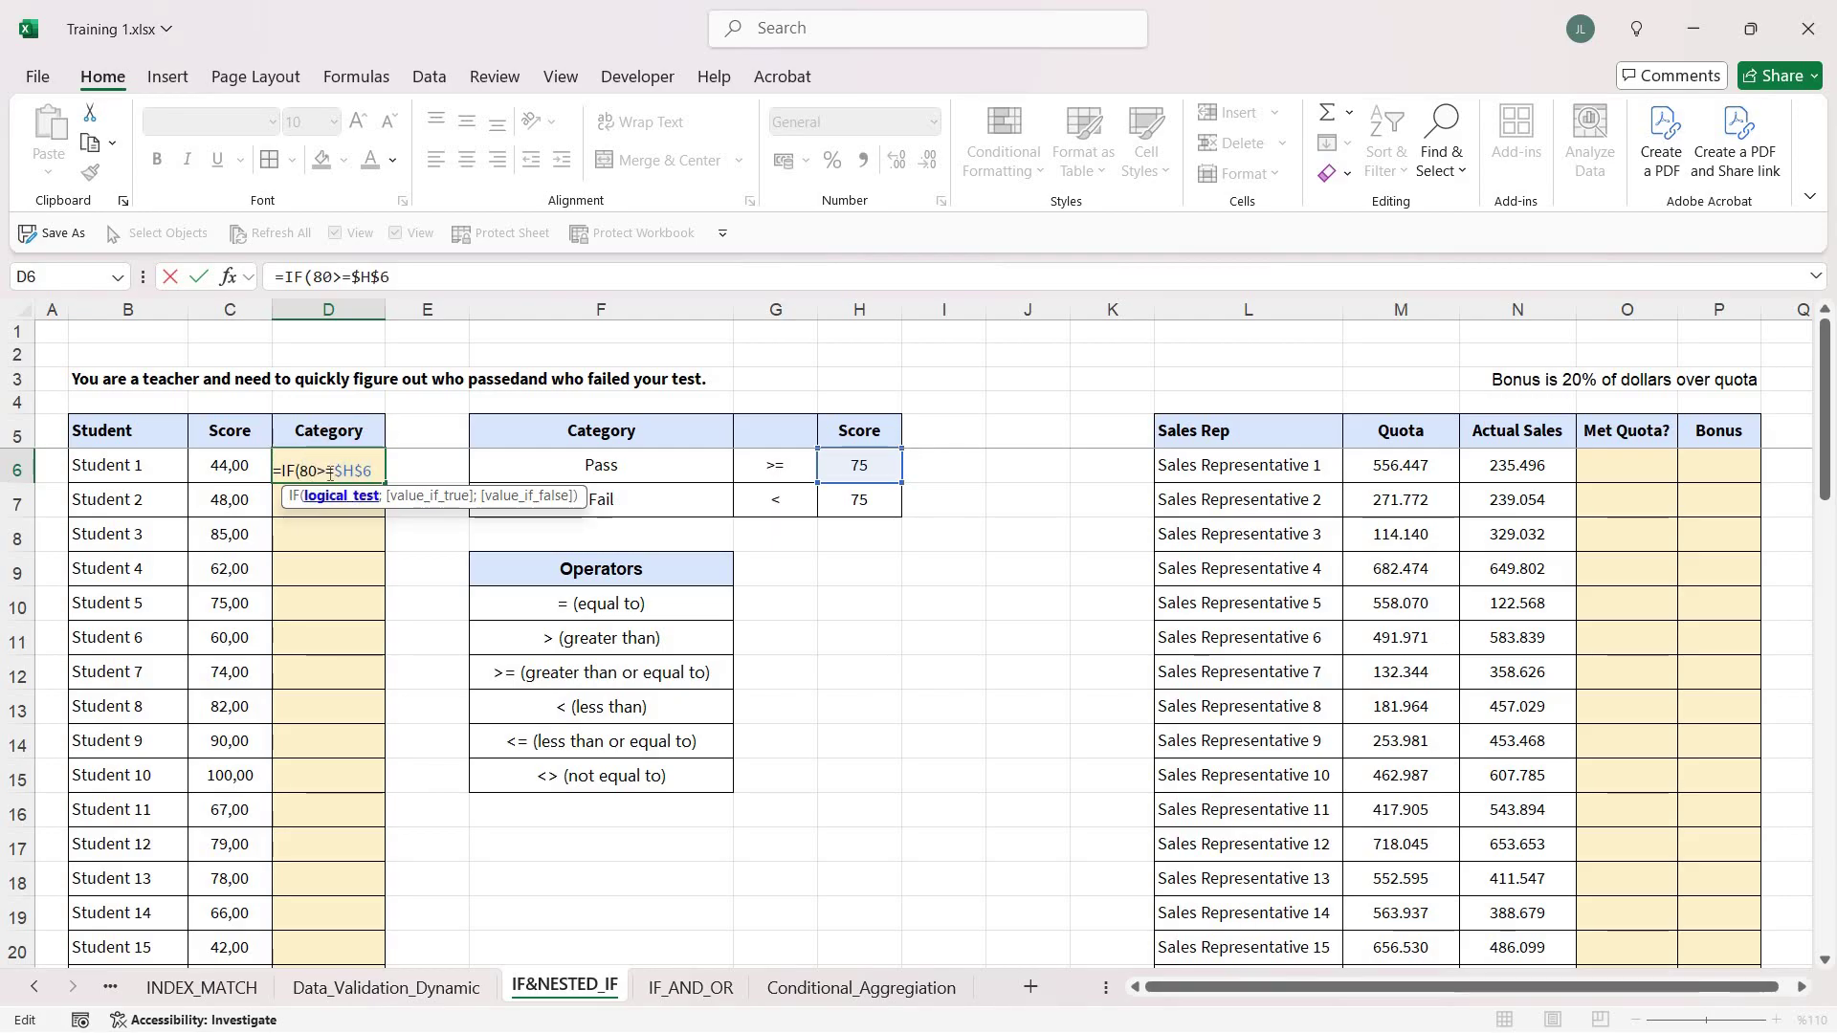
{"action": "key", "text": "BackSpace"}
{"action": "key", "text": "BackSpace"}
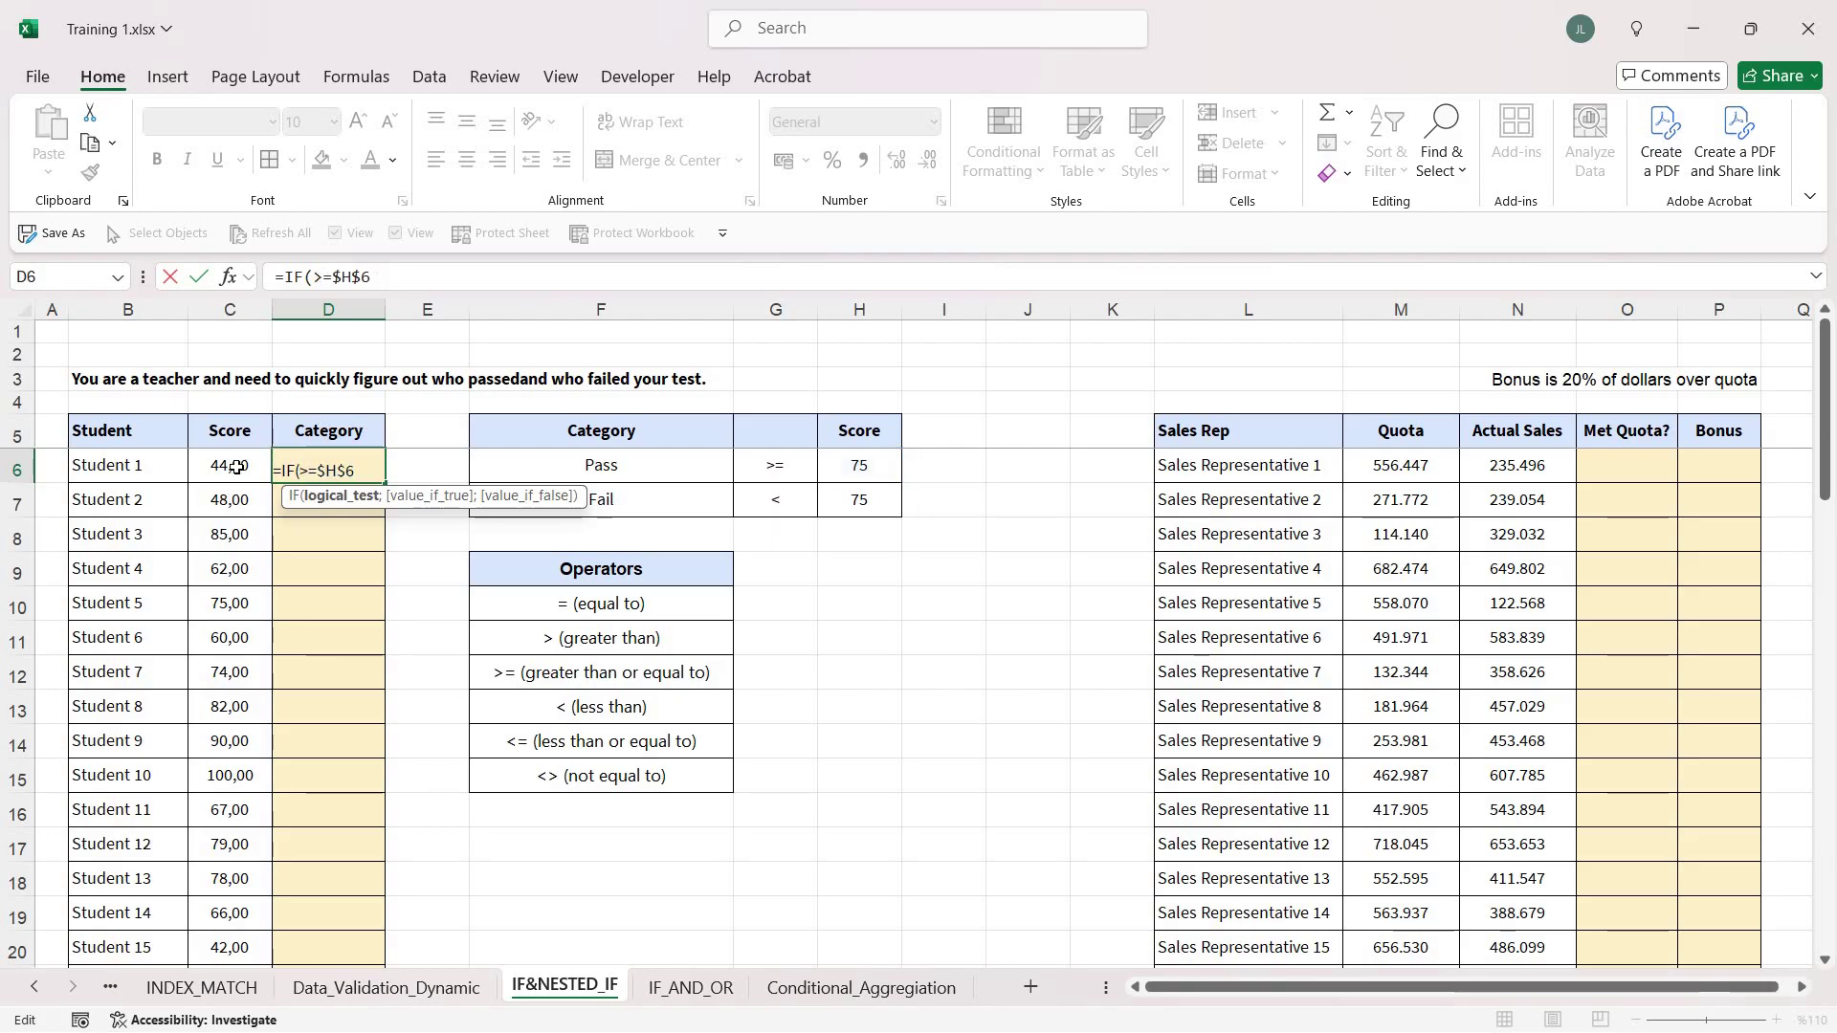
{"action": "left_click", "coordinate": [235, 467]}
{"action": "left_click", "coordinate": [374, 472]}
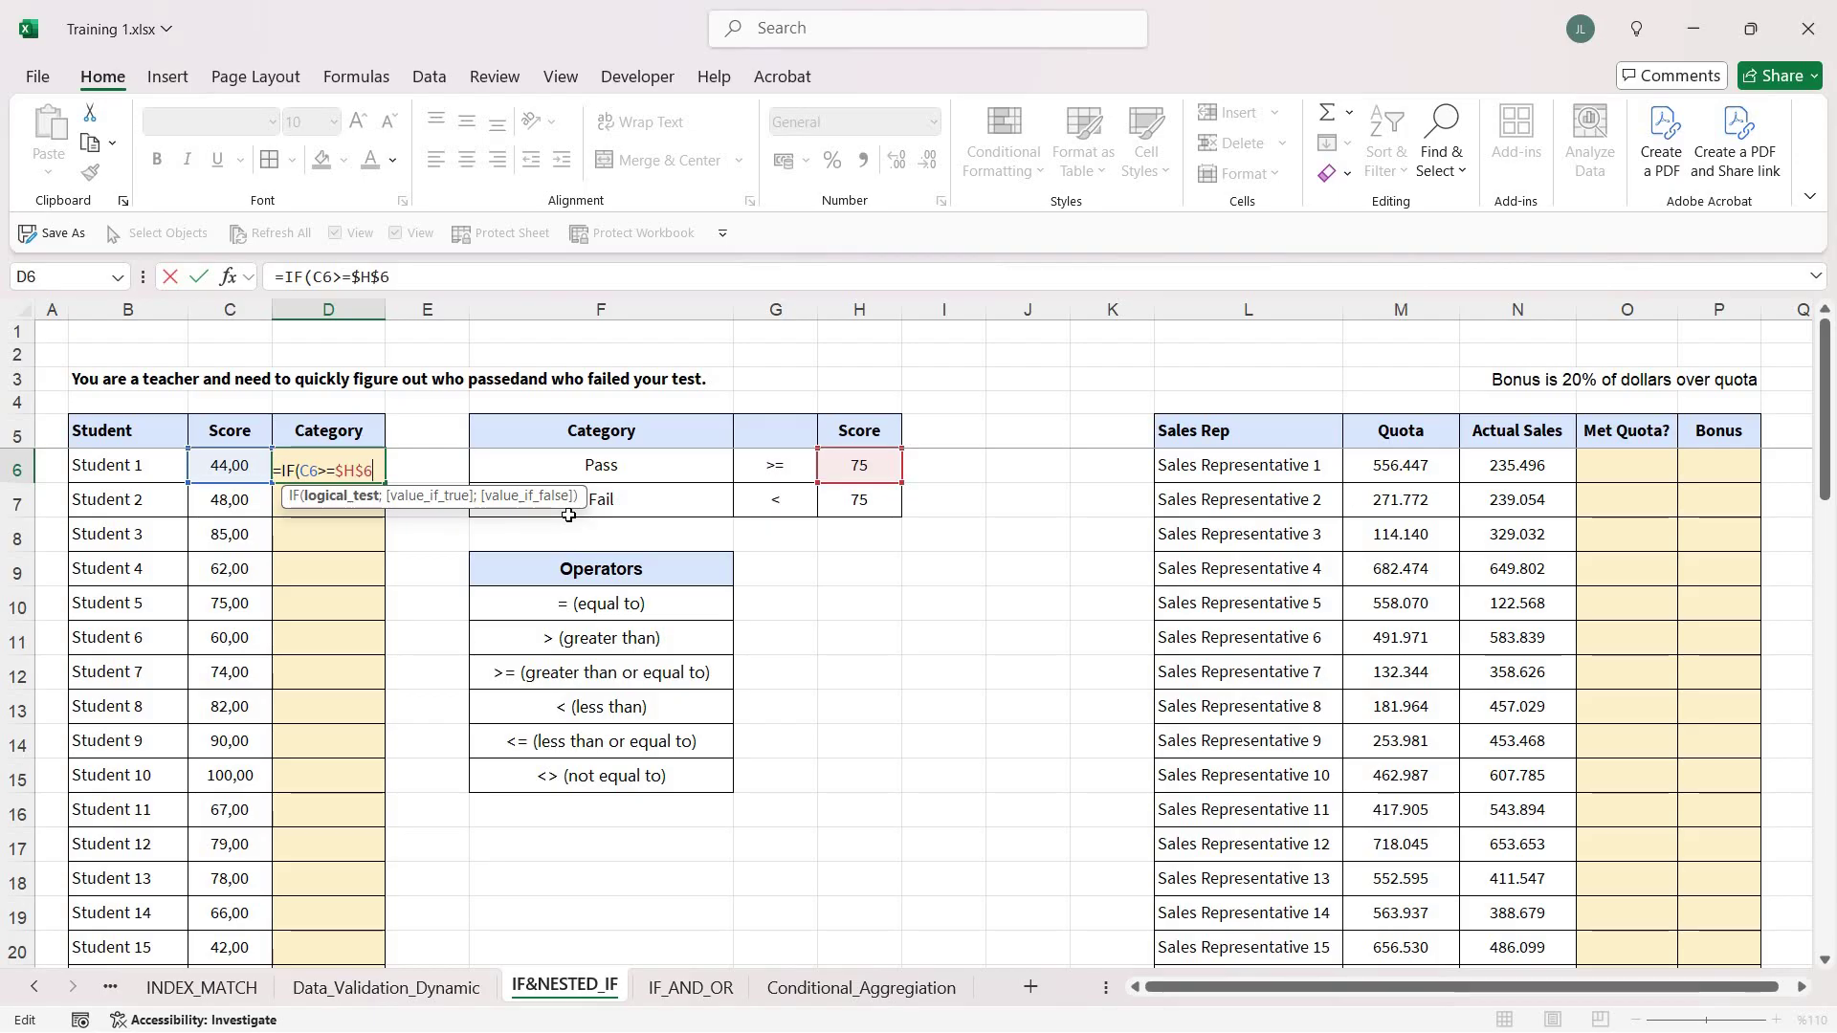
Complete the IF formula in D6 with "Pass" as the true value and "Fail" as the false value.
{"action": "type", "text": ";"}
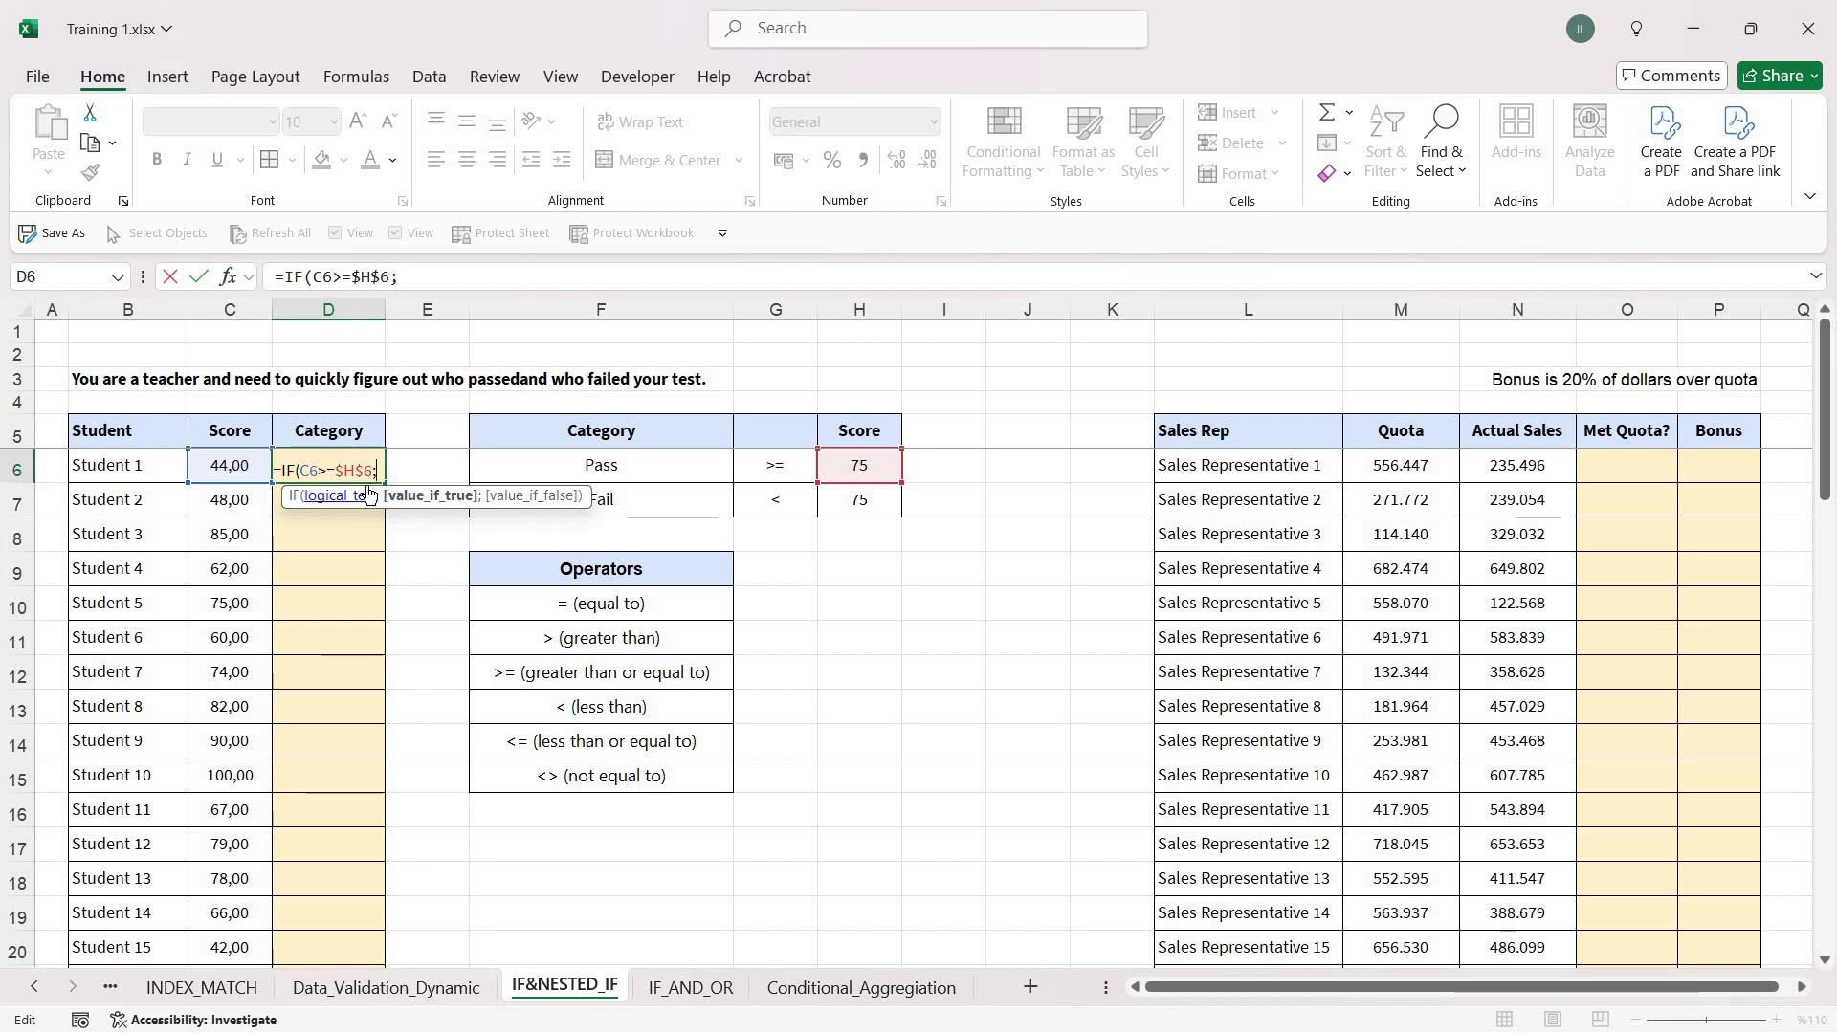
{"action": "type", "text": "\"Pass"}
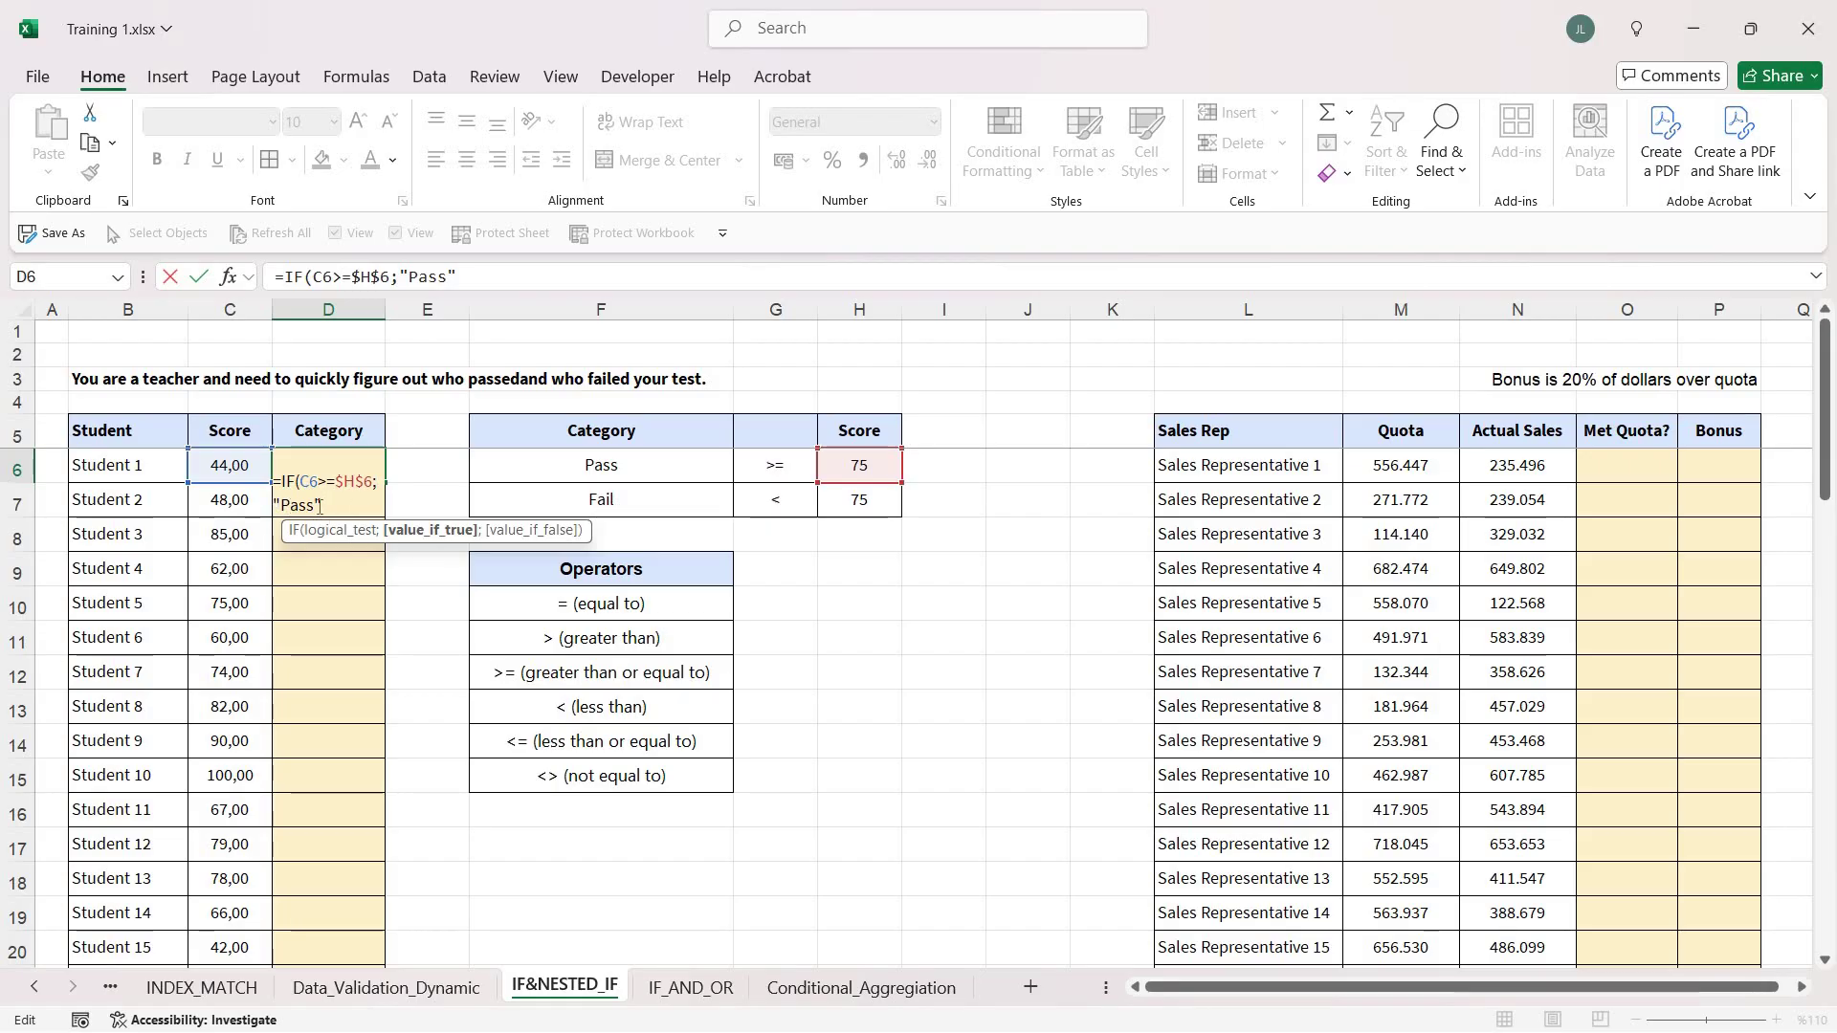
{"action": "type", "text": ";"}
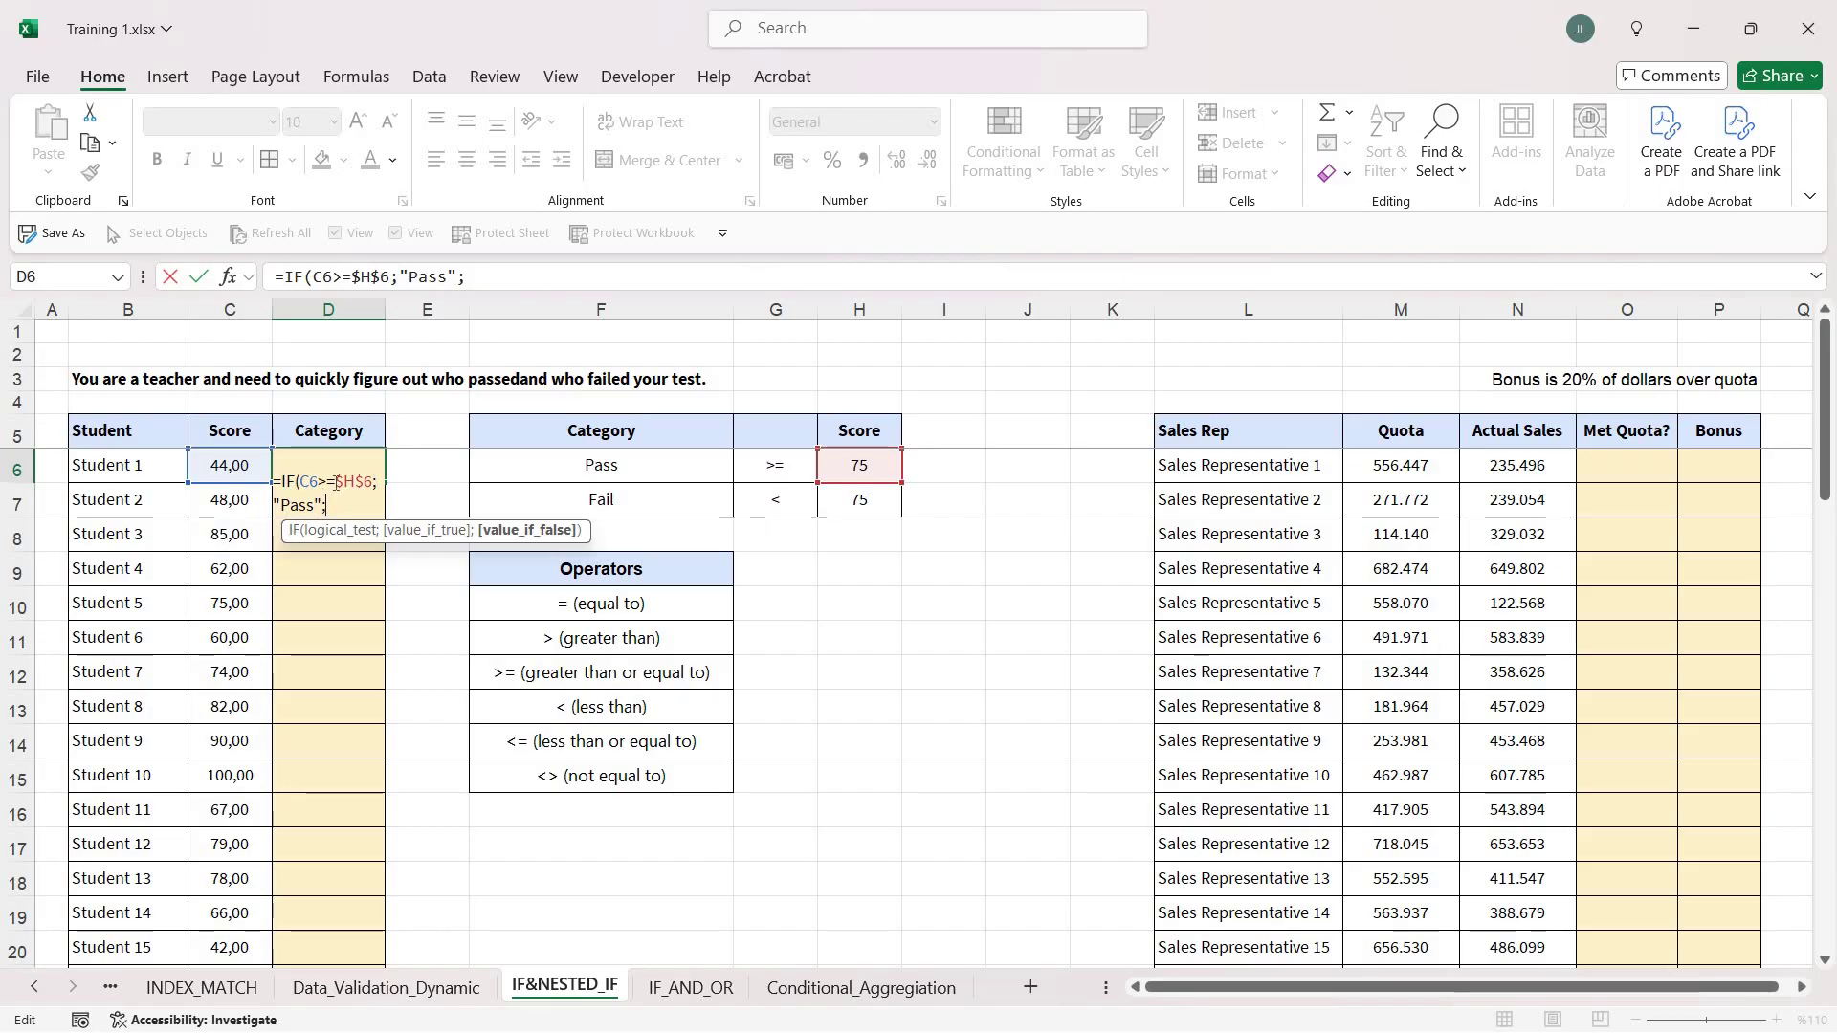
{"action": "type", "text": "\"Fail\""}
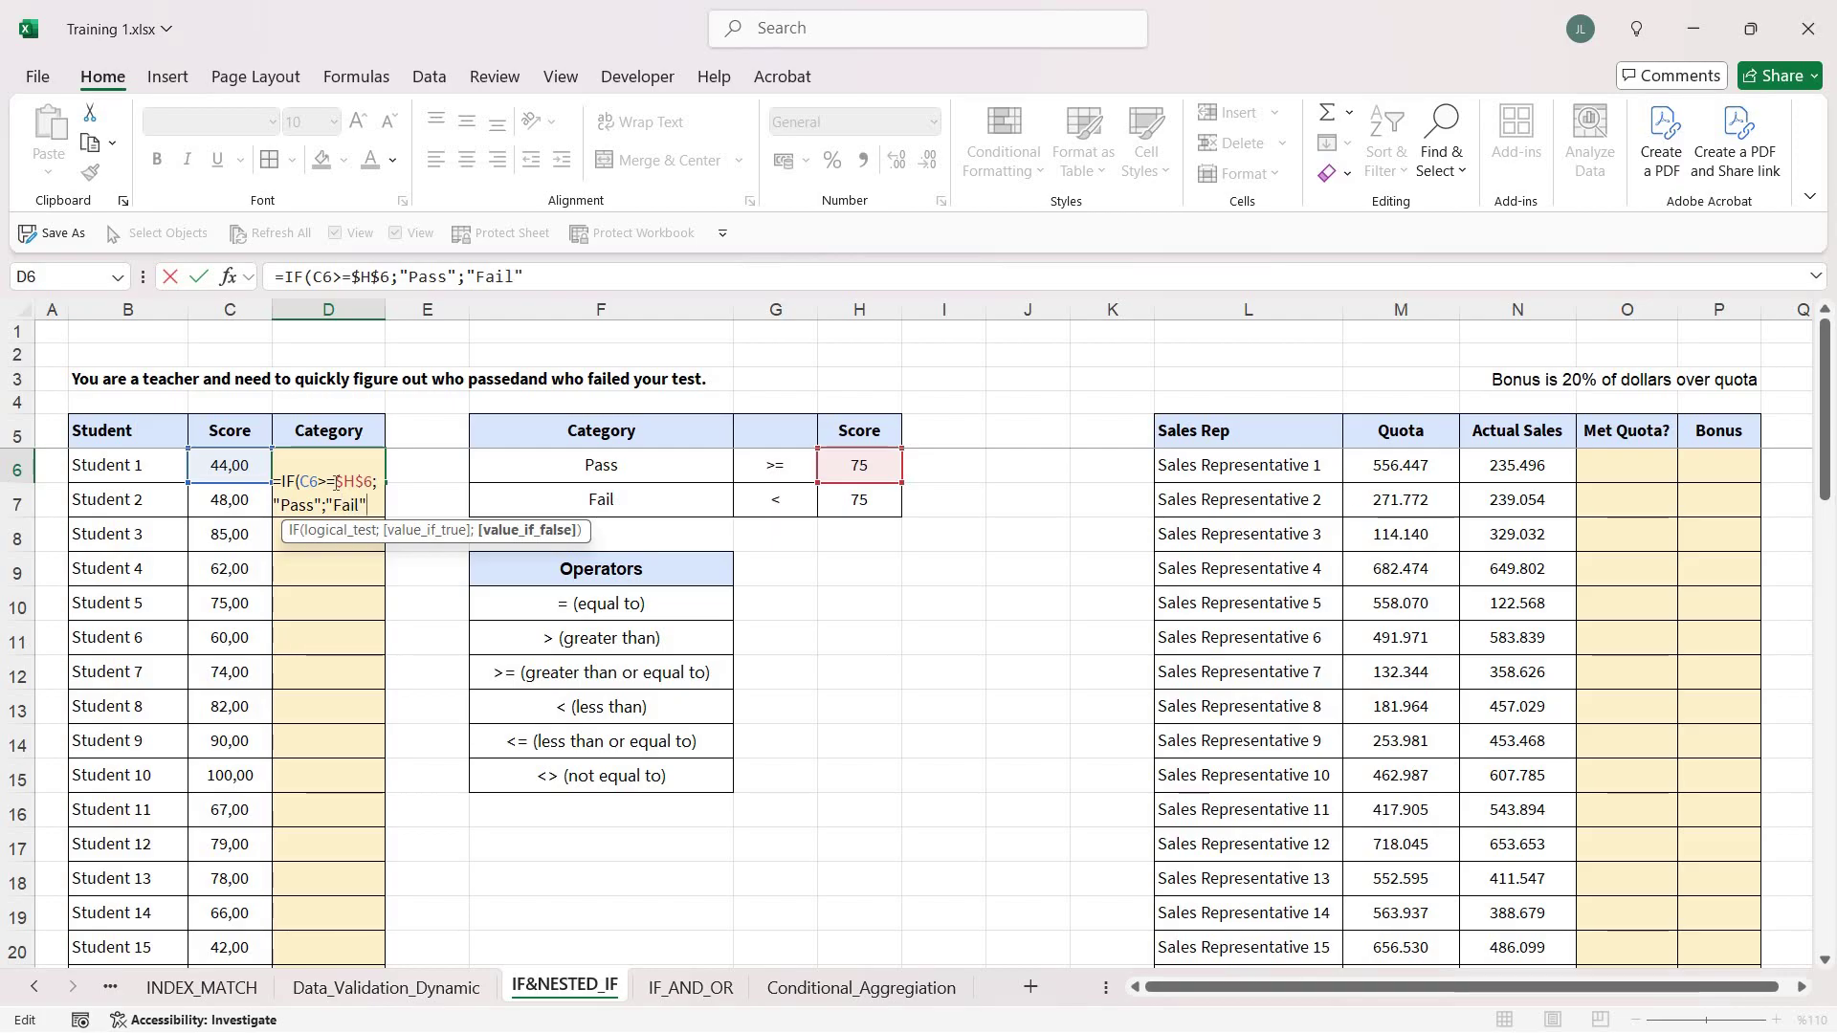
{"action": "type", "text": ")"}
{"action": "key", "text": "Return"}
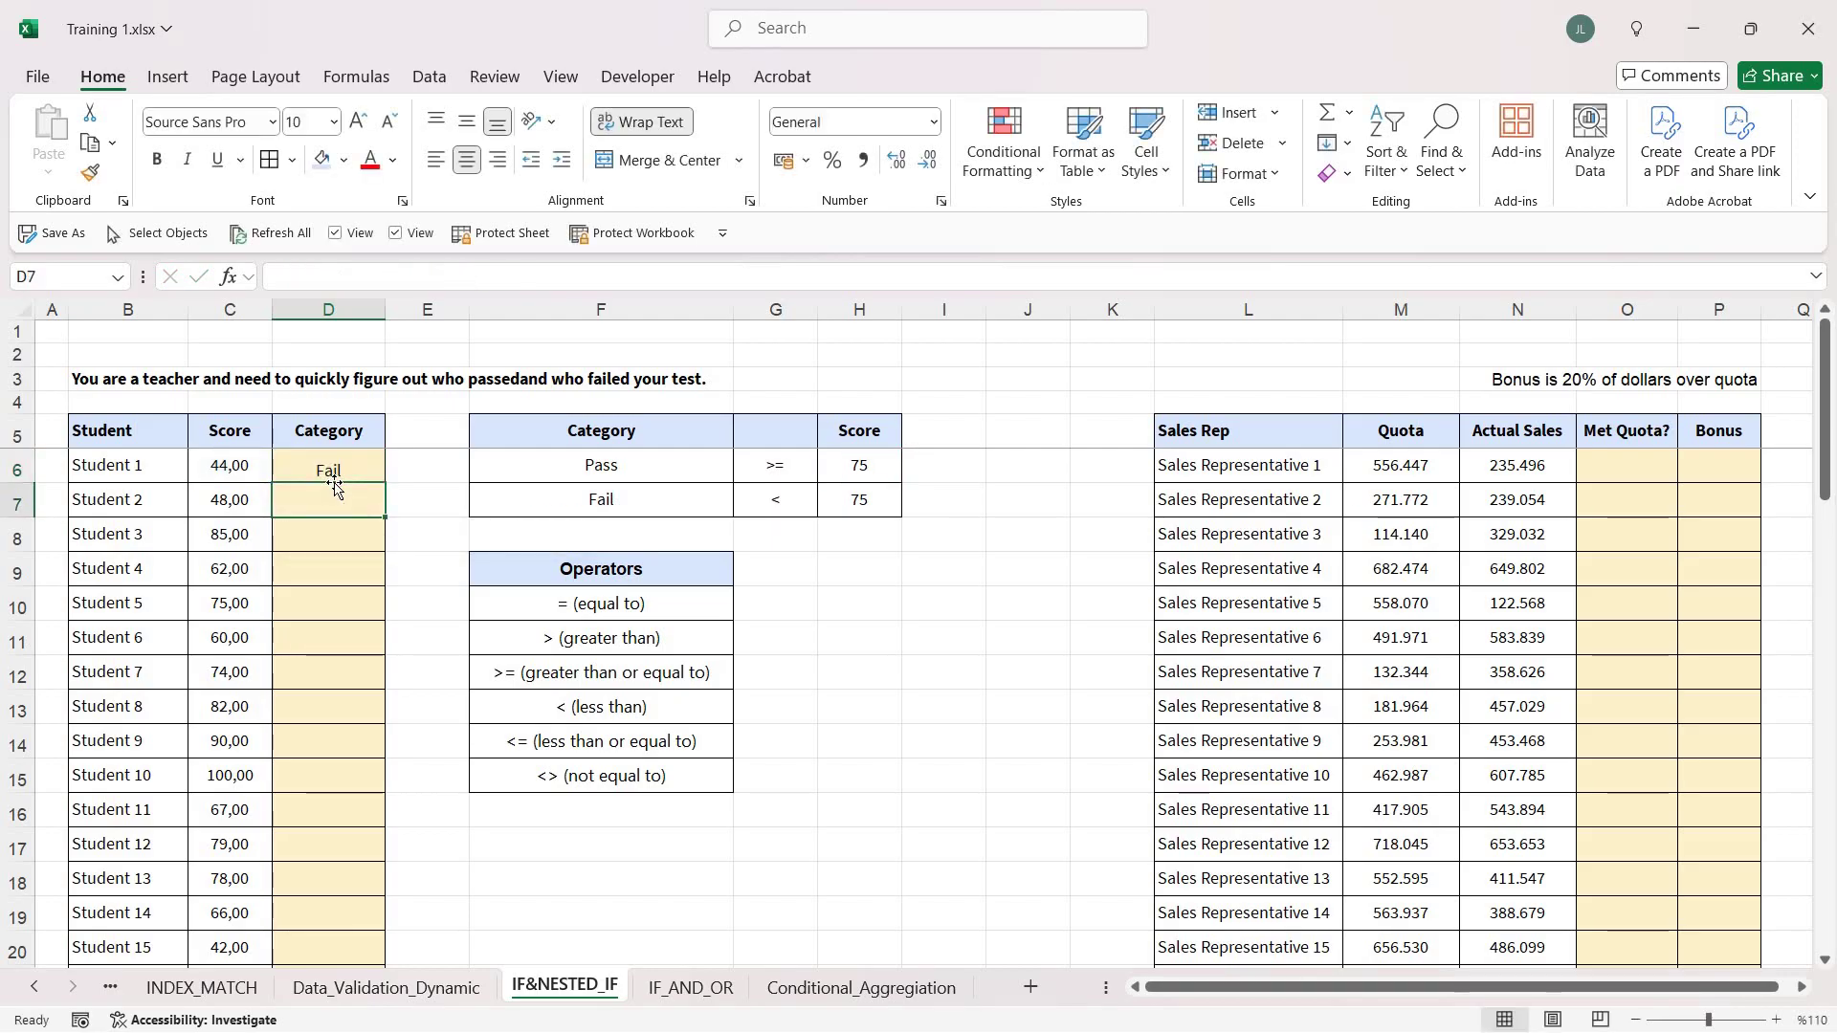
Replace the "Pass" and "Fail" texts in D6's formula with the absolute references $F$6 and $F$7.
{"action": "left_click", "coordinate": [354, 470]}
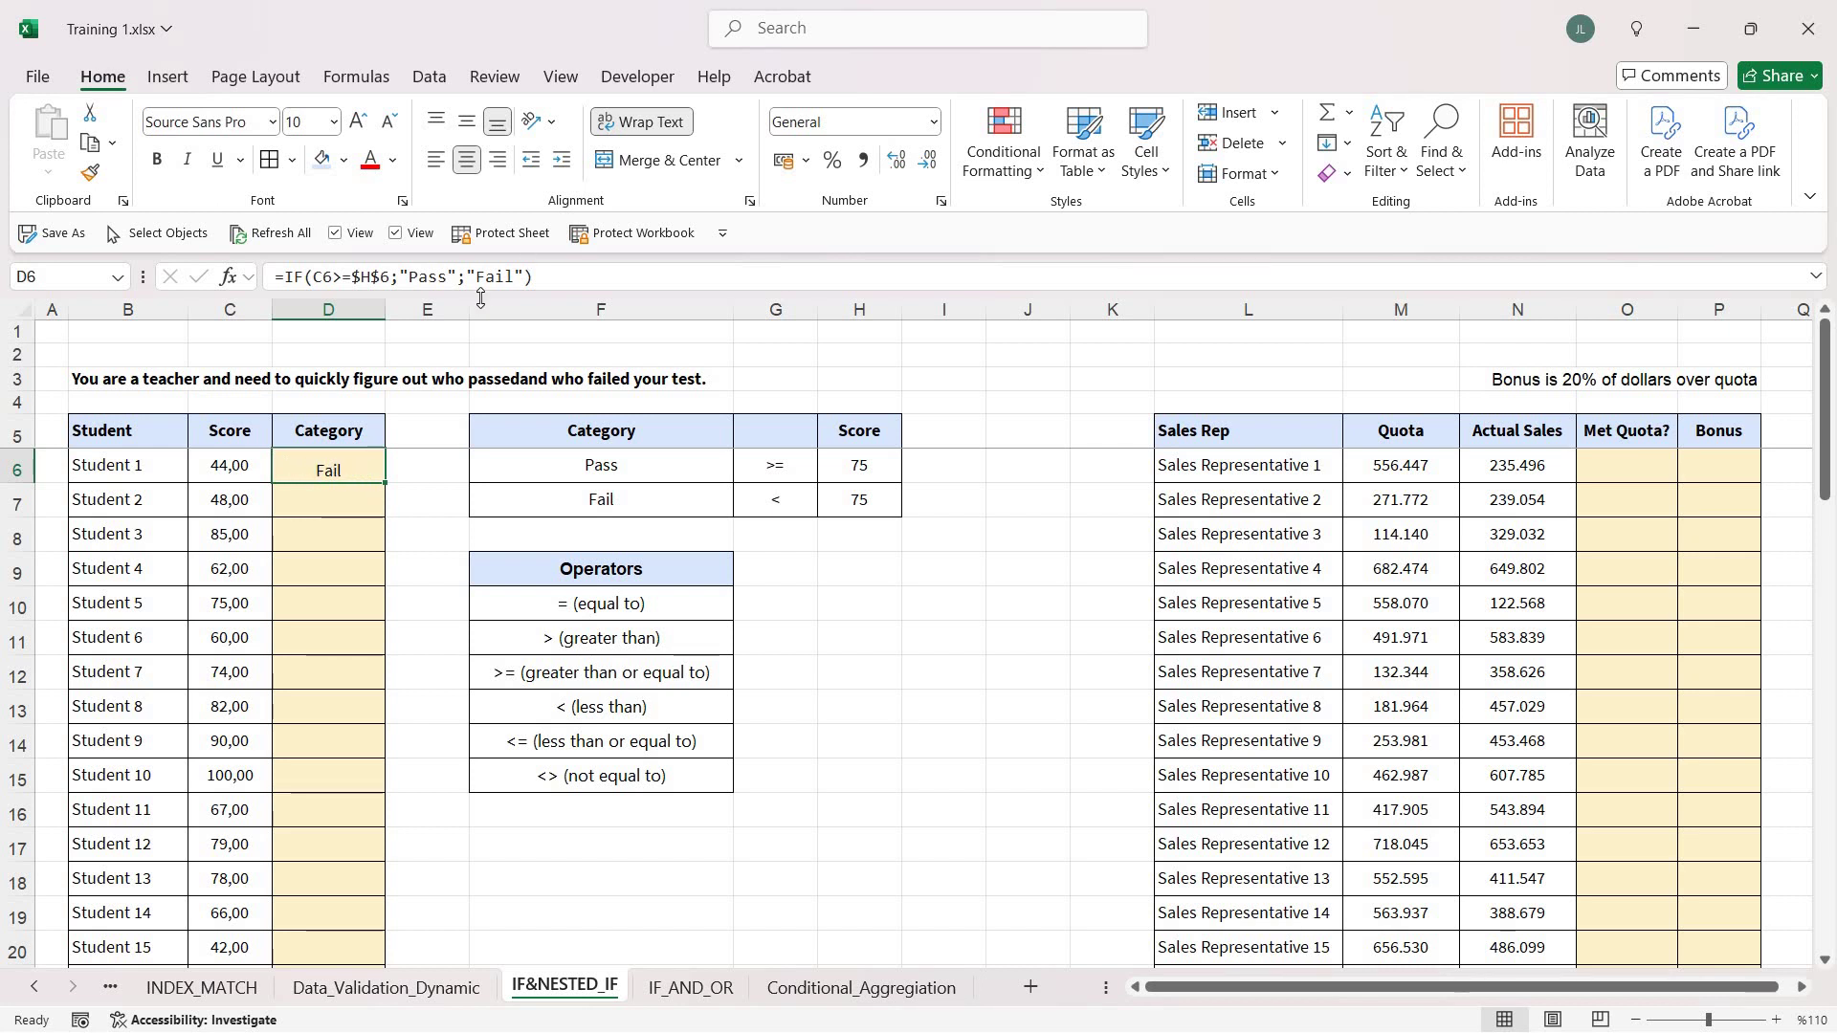
{"action": "left_click_drag", "start_coordinate": [457, 276], "coordinate": [400, 277]}
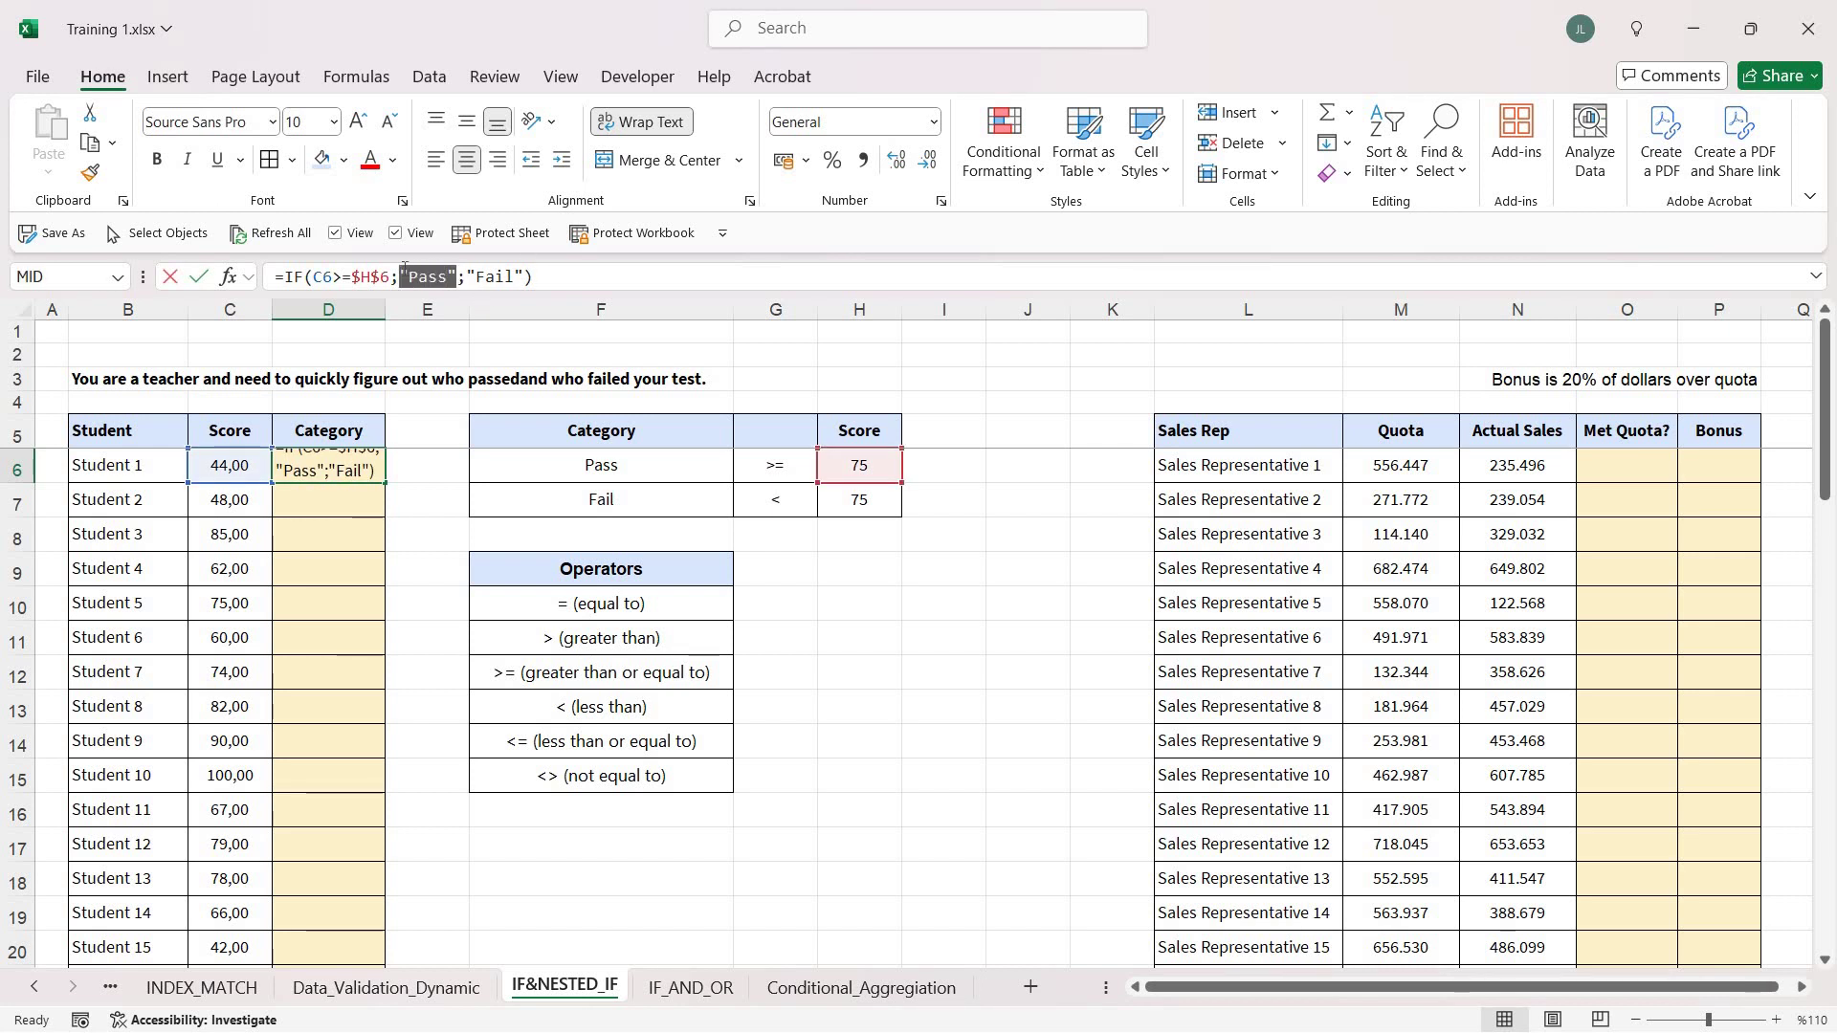
{"action": "key", "text": "BackSpace"}
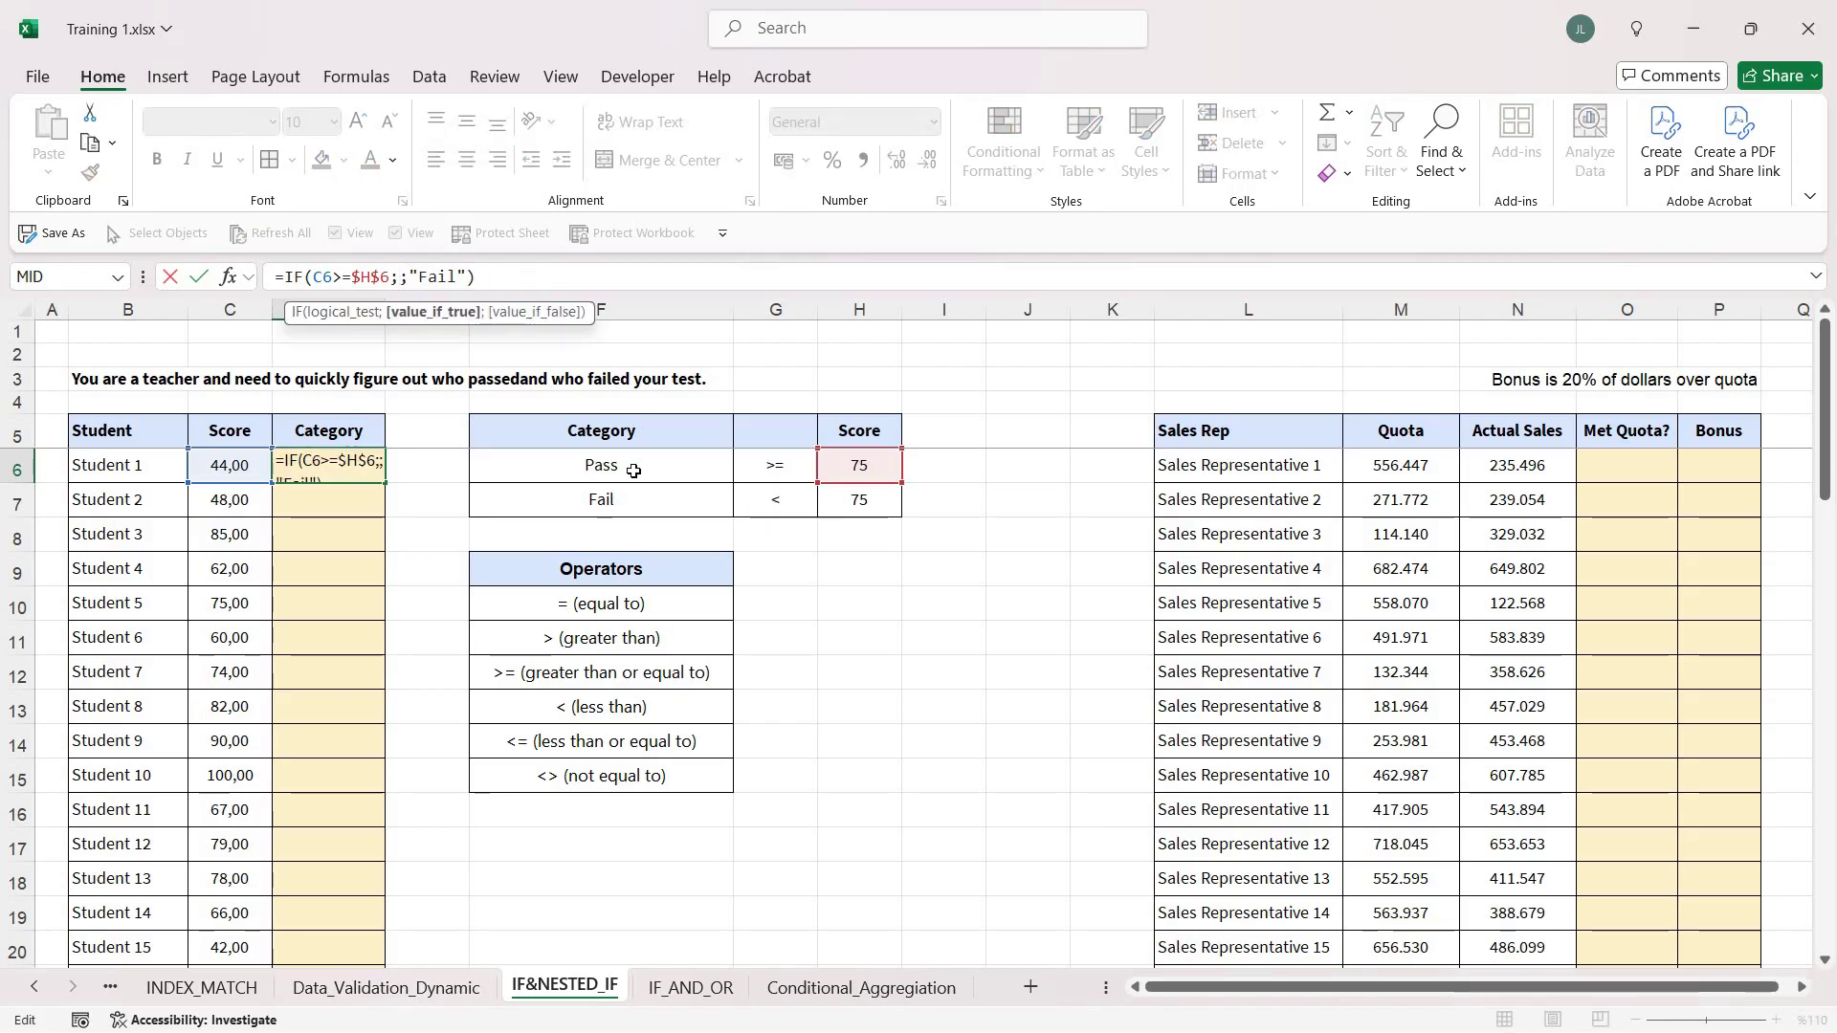
{"action": "left_click", "coordinate": [634, 469]}
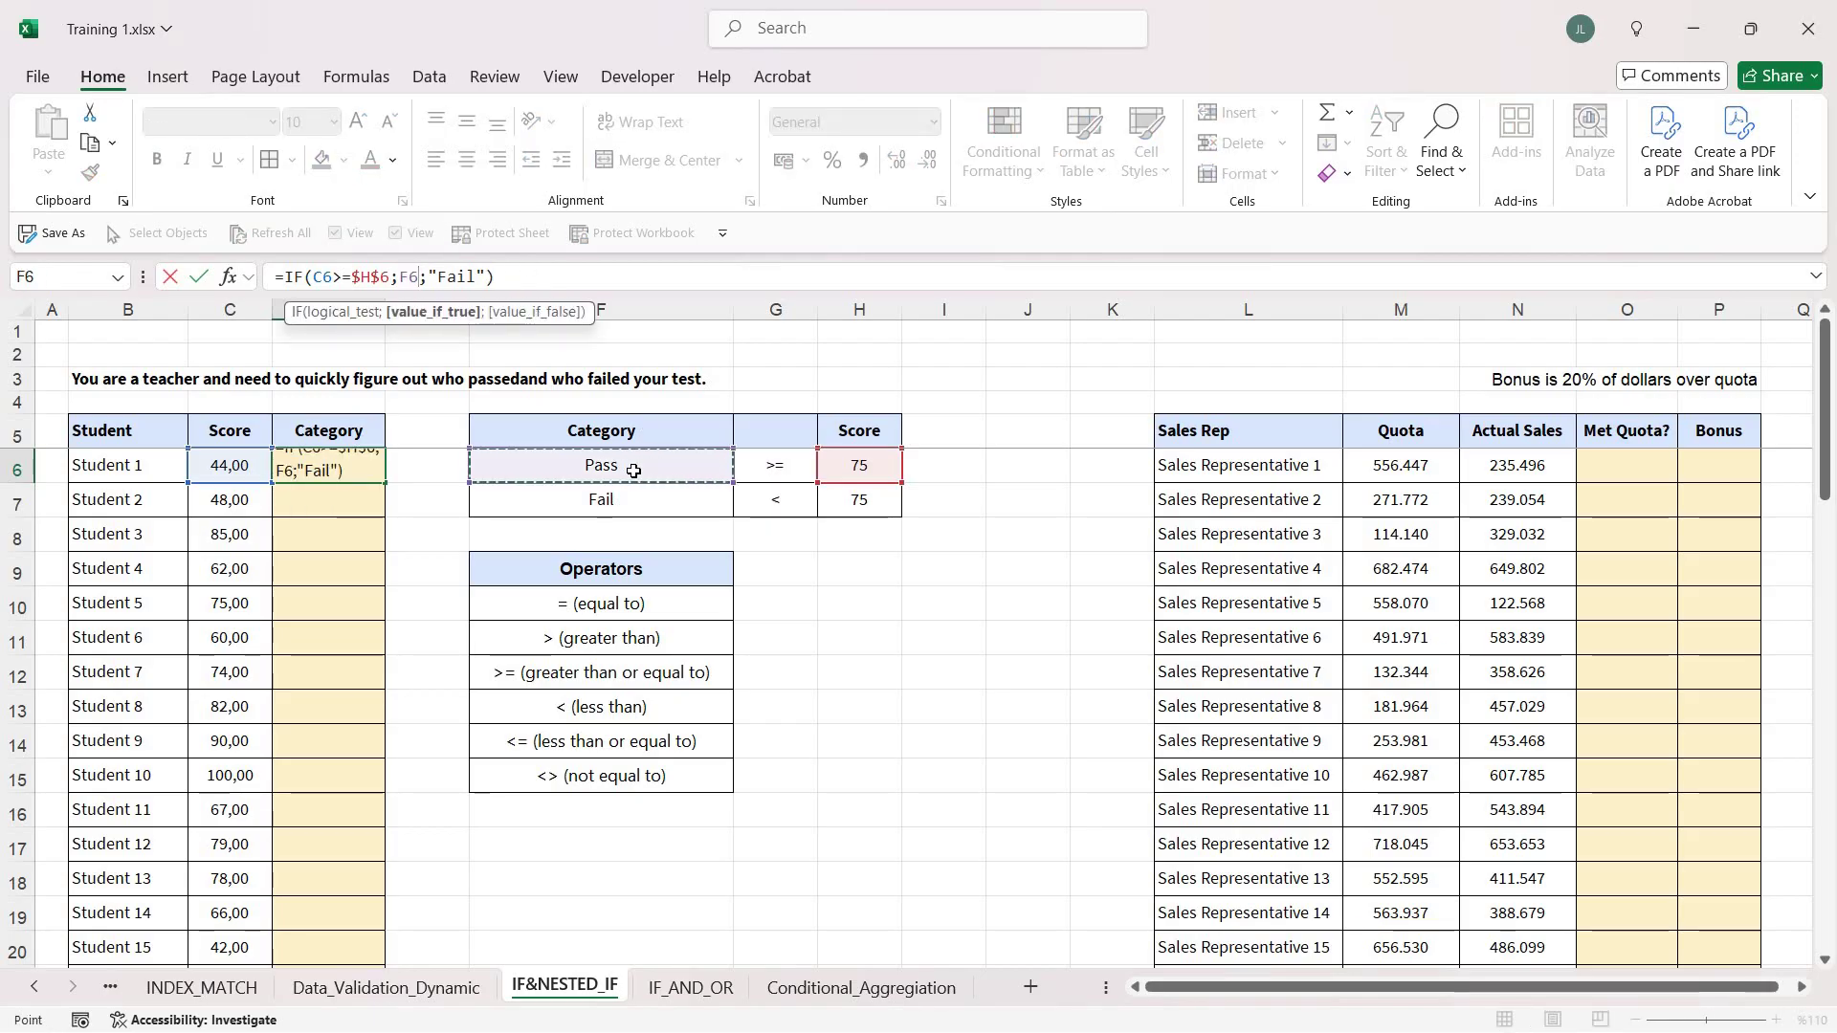
{"action": "key", "text": "F4"}
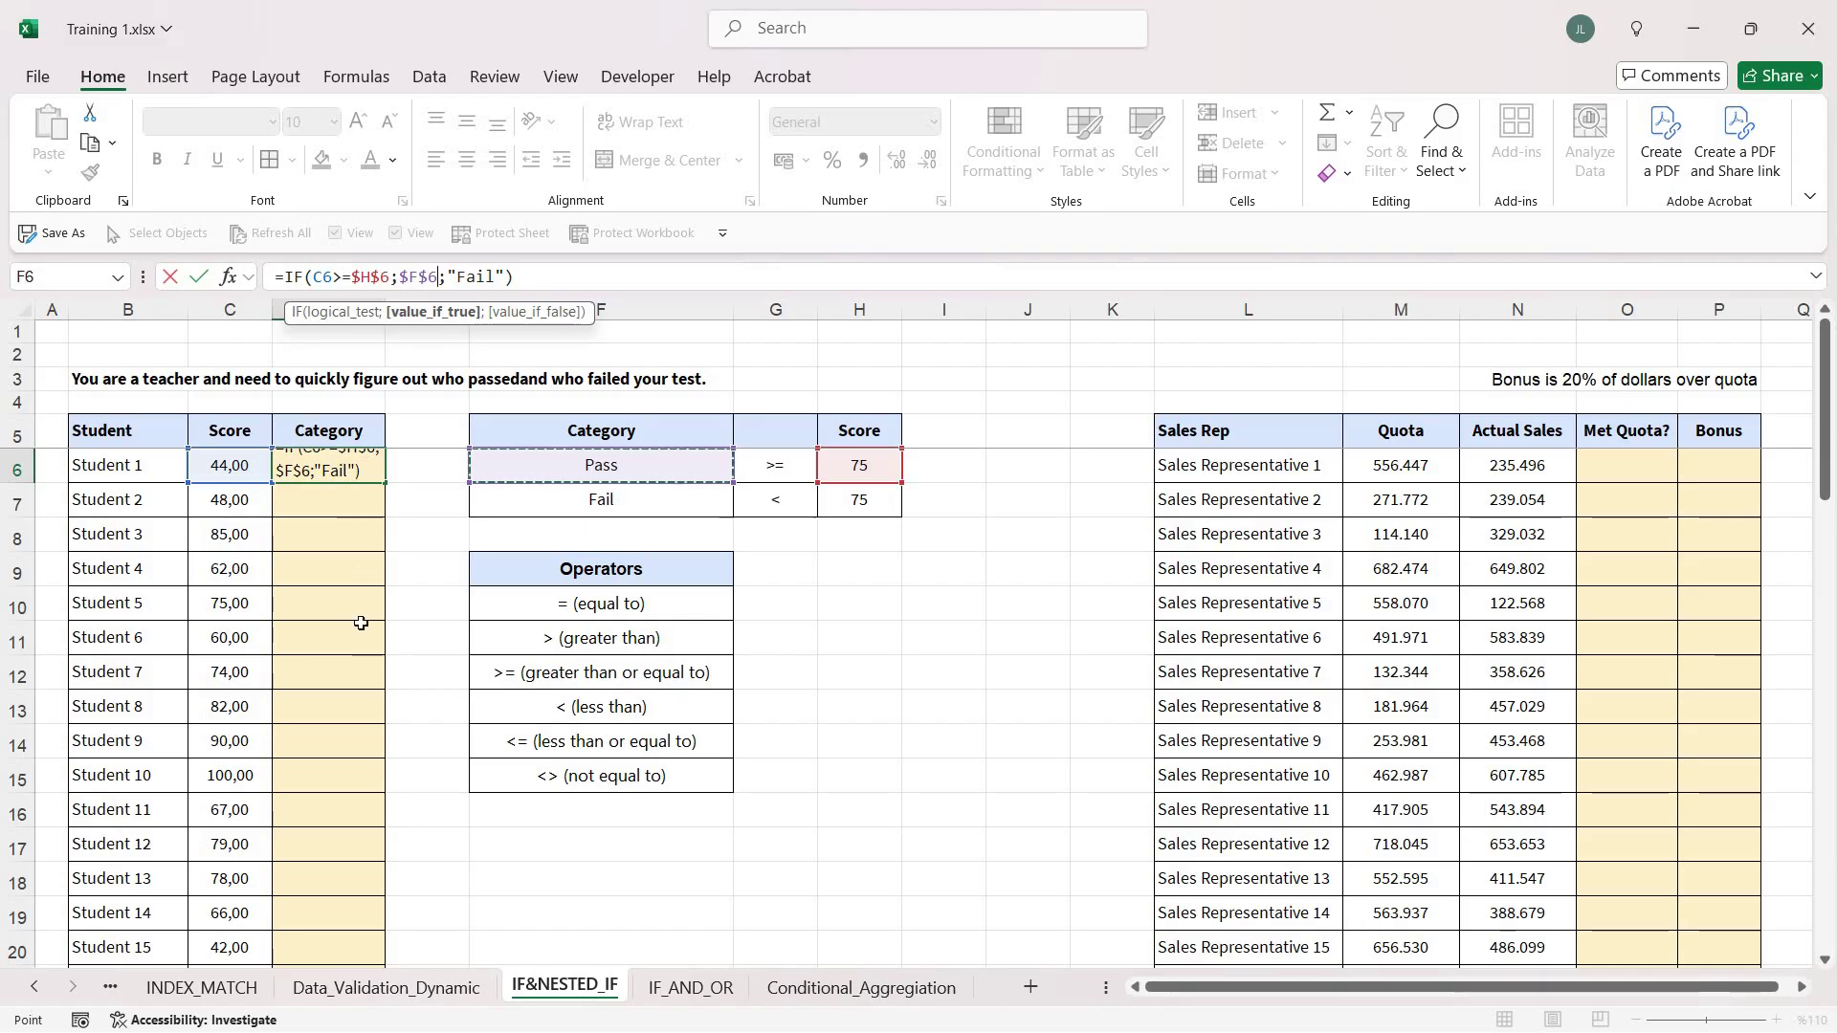
{"action": "left_click_drag", "start_coordinate": [506, 278], "coordinate": [446, 277]}
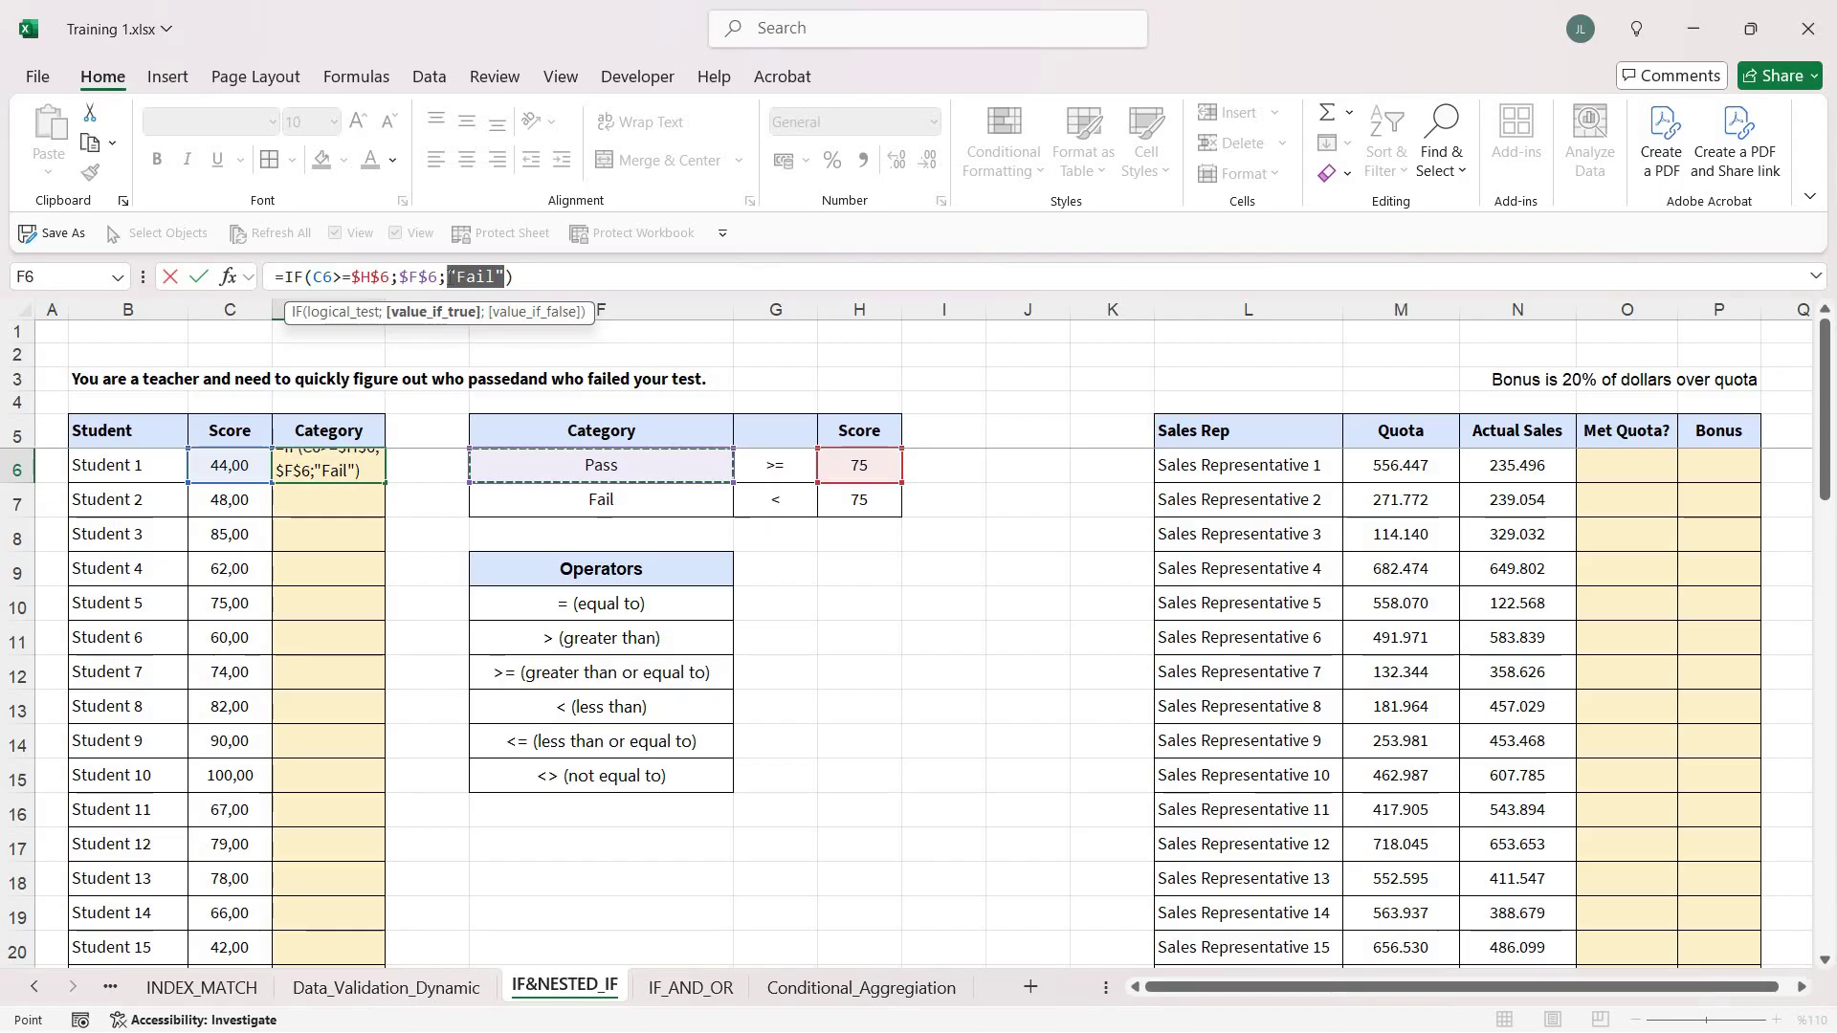
{"action": "left_click", "coordinate": [618, 500]}
{"action": "key", "text": "F4"}
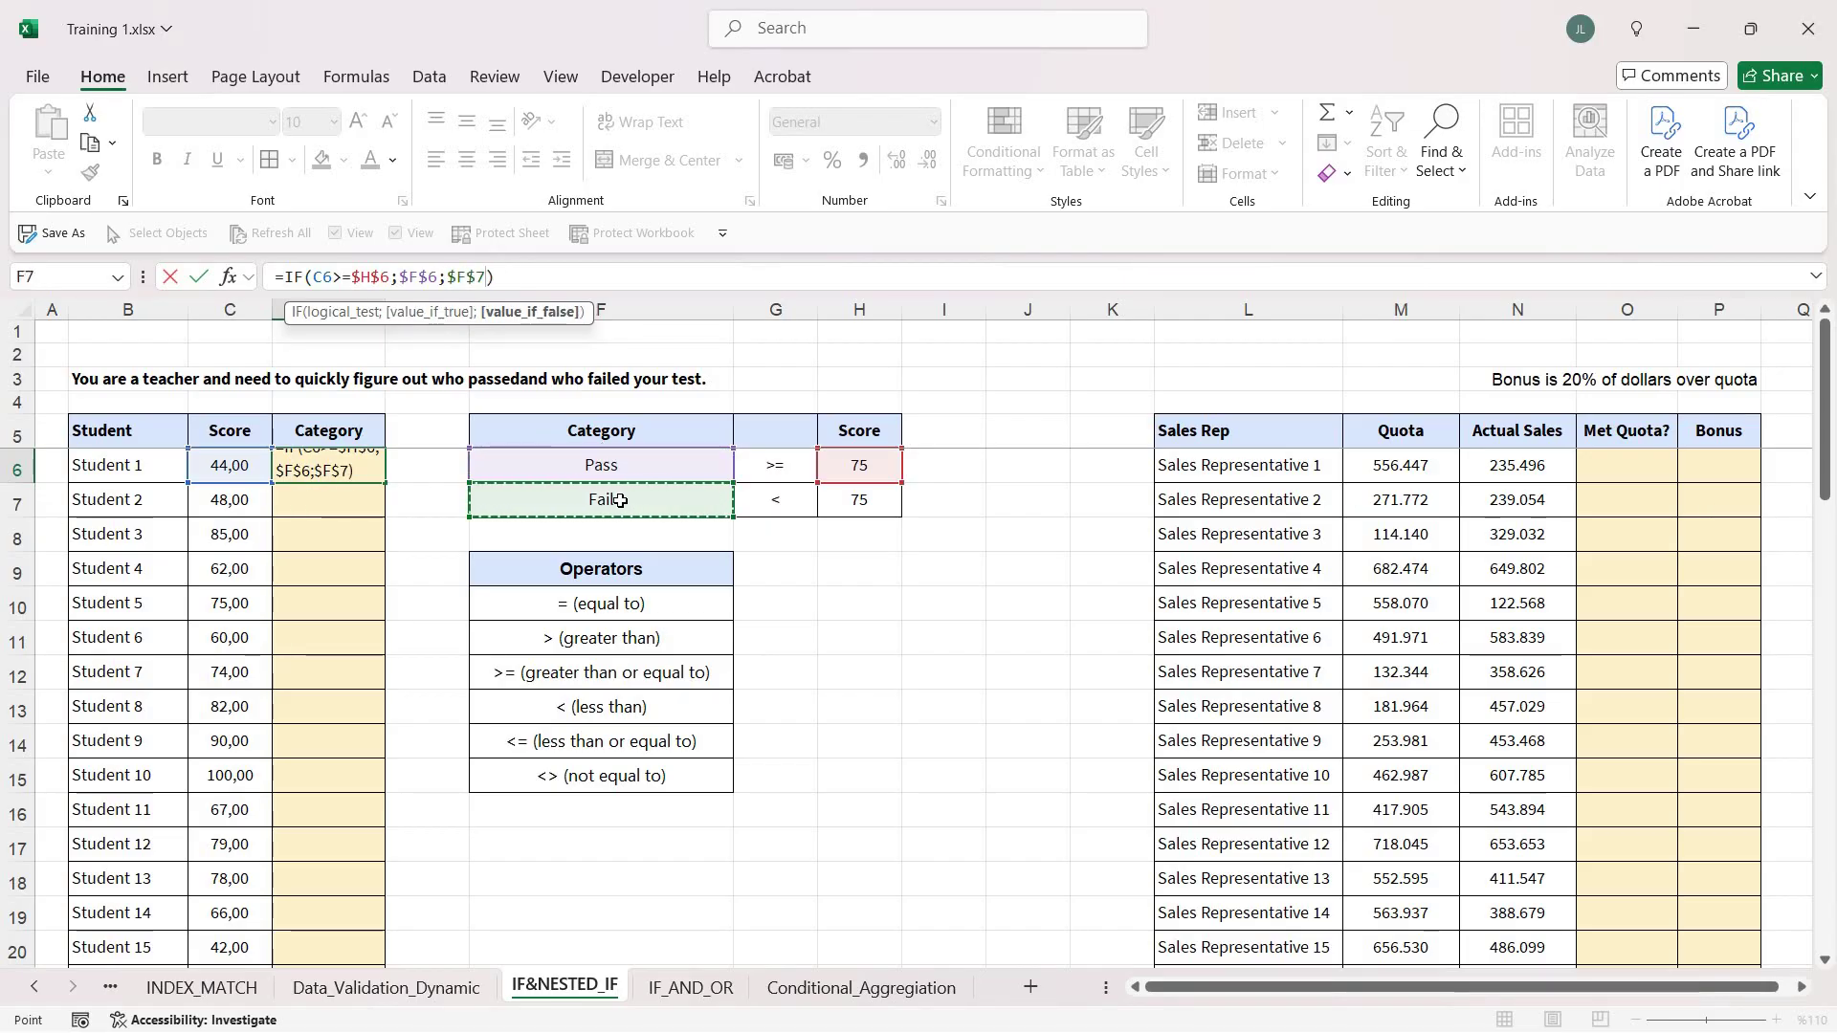
{"action": "key", "text": "Return"}
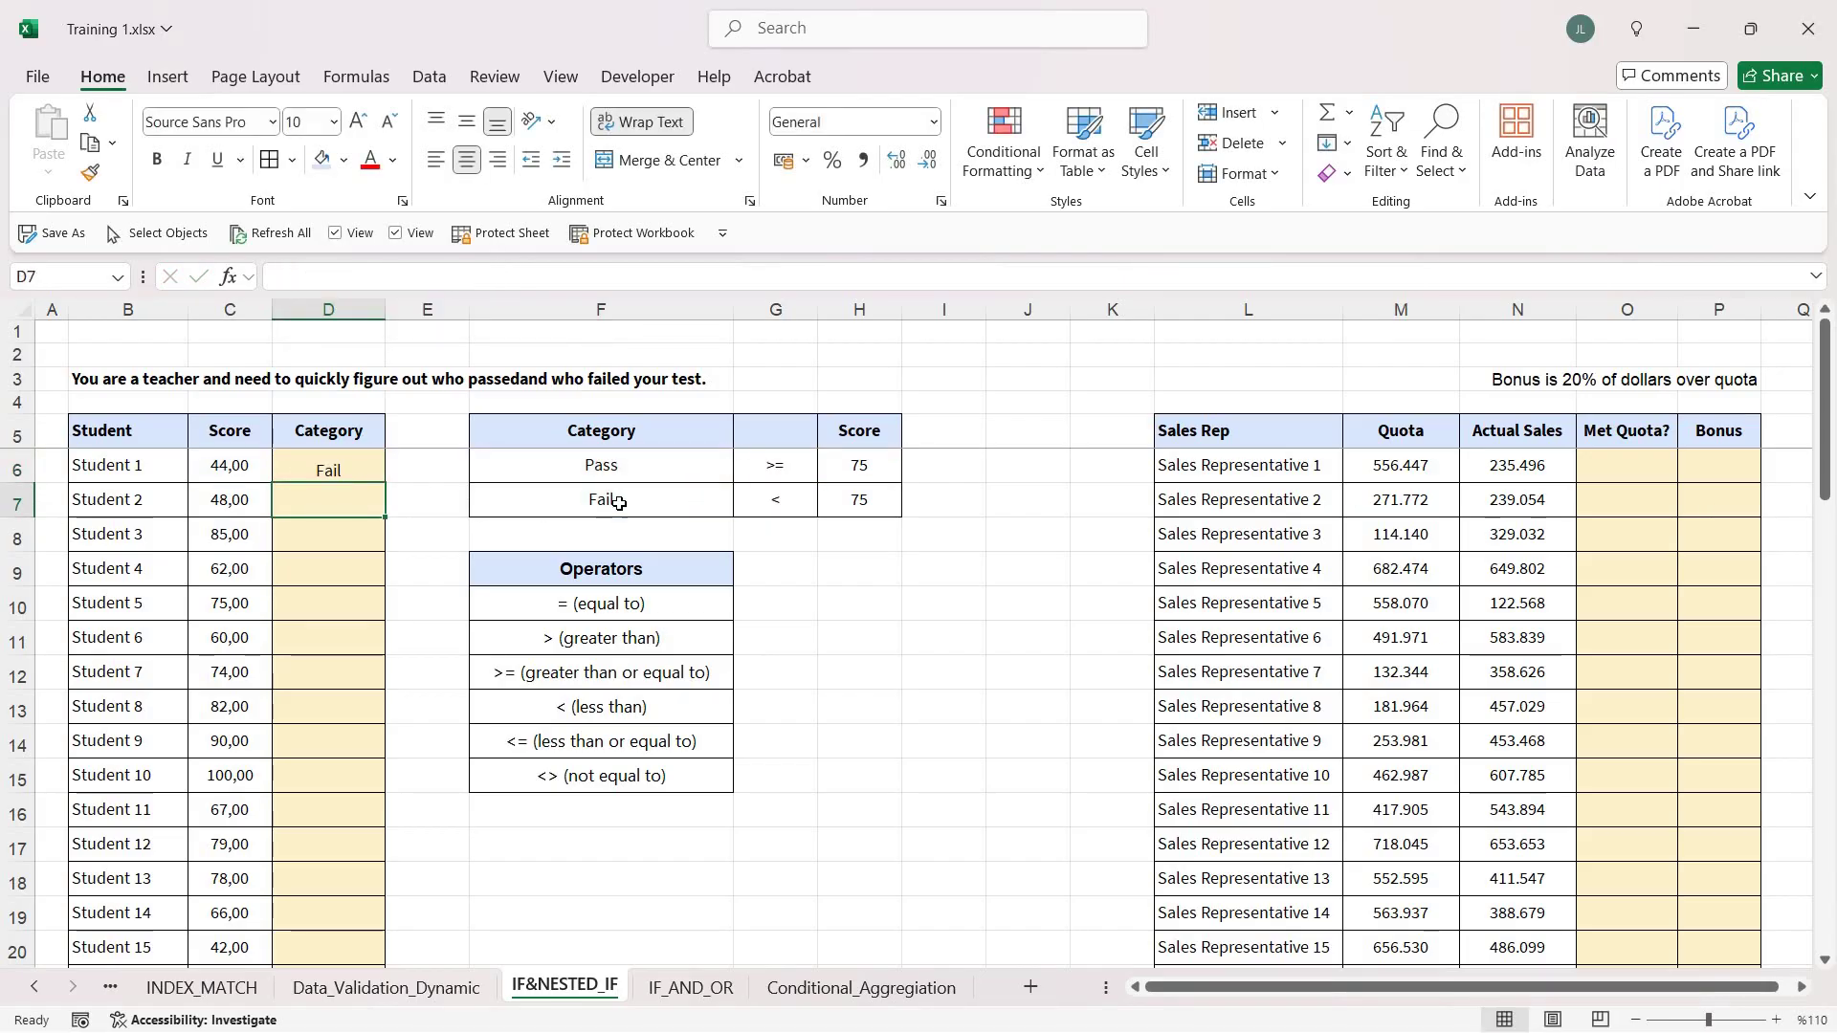
Inspect the category reference $F$6 inside the IF formula in D6 without changing it.
{"action": "left_click", "coordinate": [311, 459]}
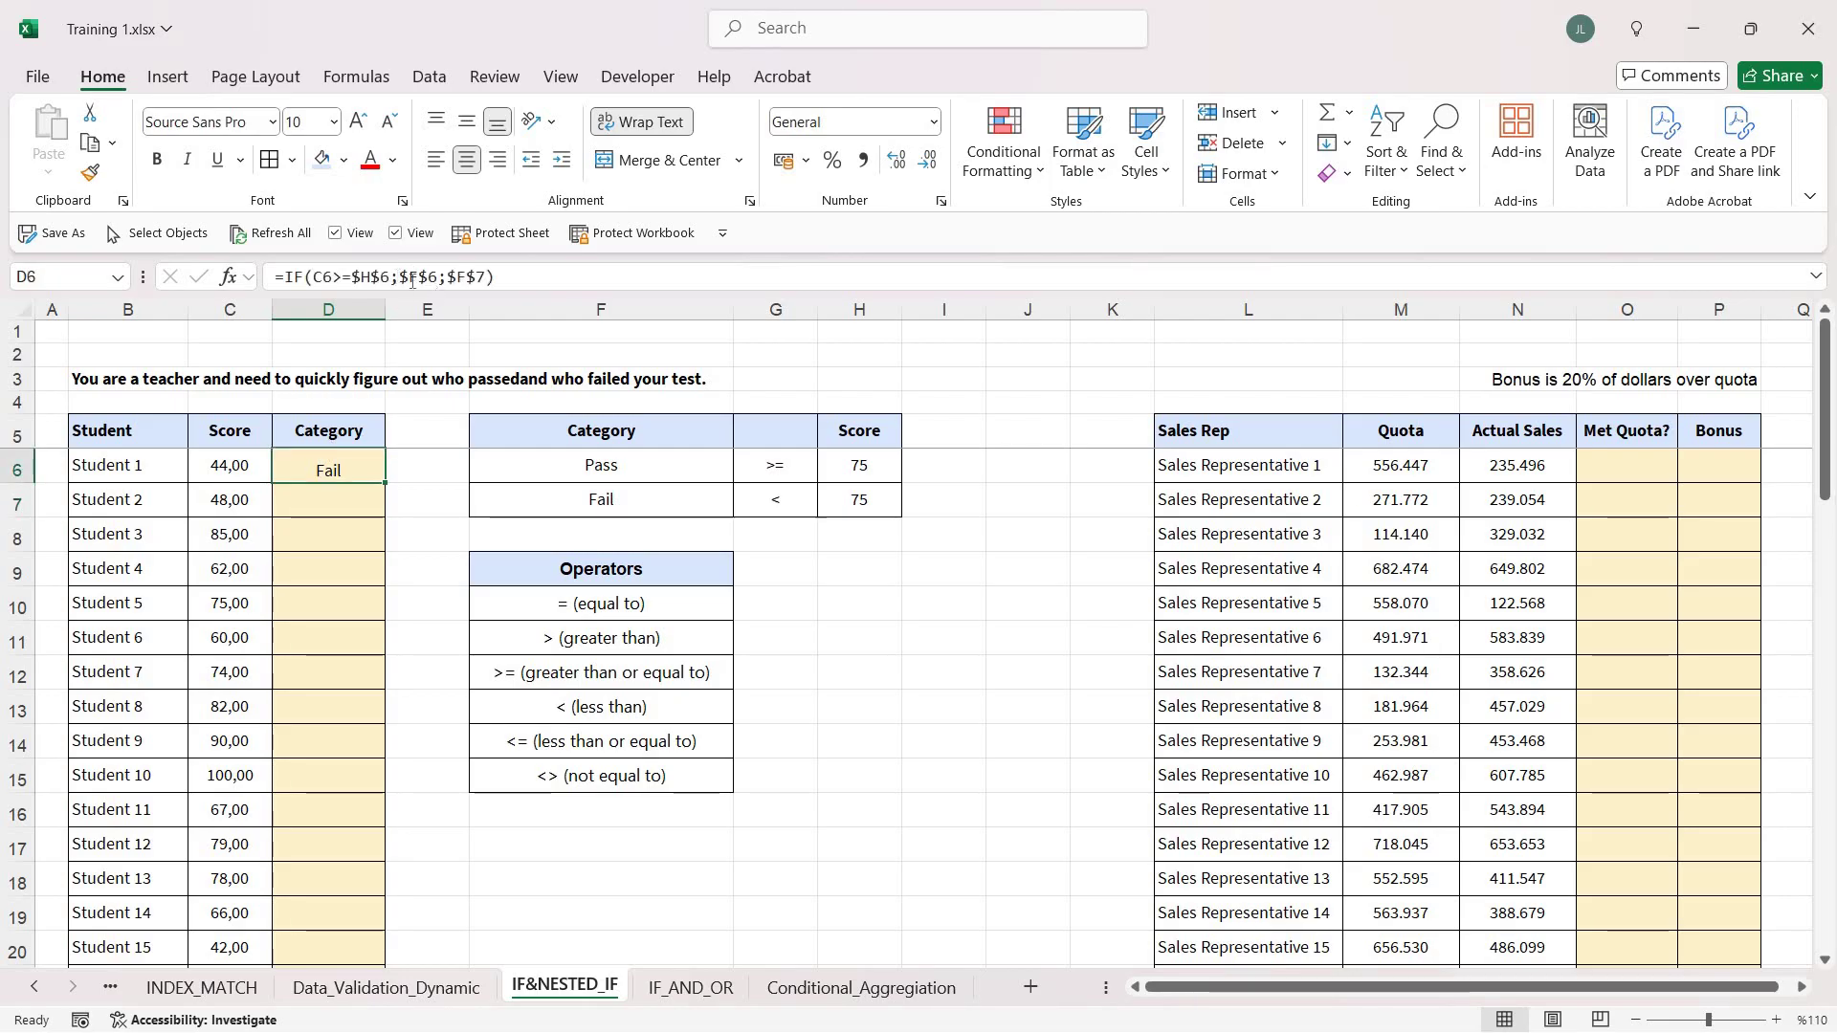
{"action": "left_click", "coordinate": [402, 277]}
{"action": "left_click_drag", "start_coordinate": [400, 276], "coordinate": [429, 277]}
{"action": "key", "text": "Escape"}
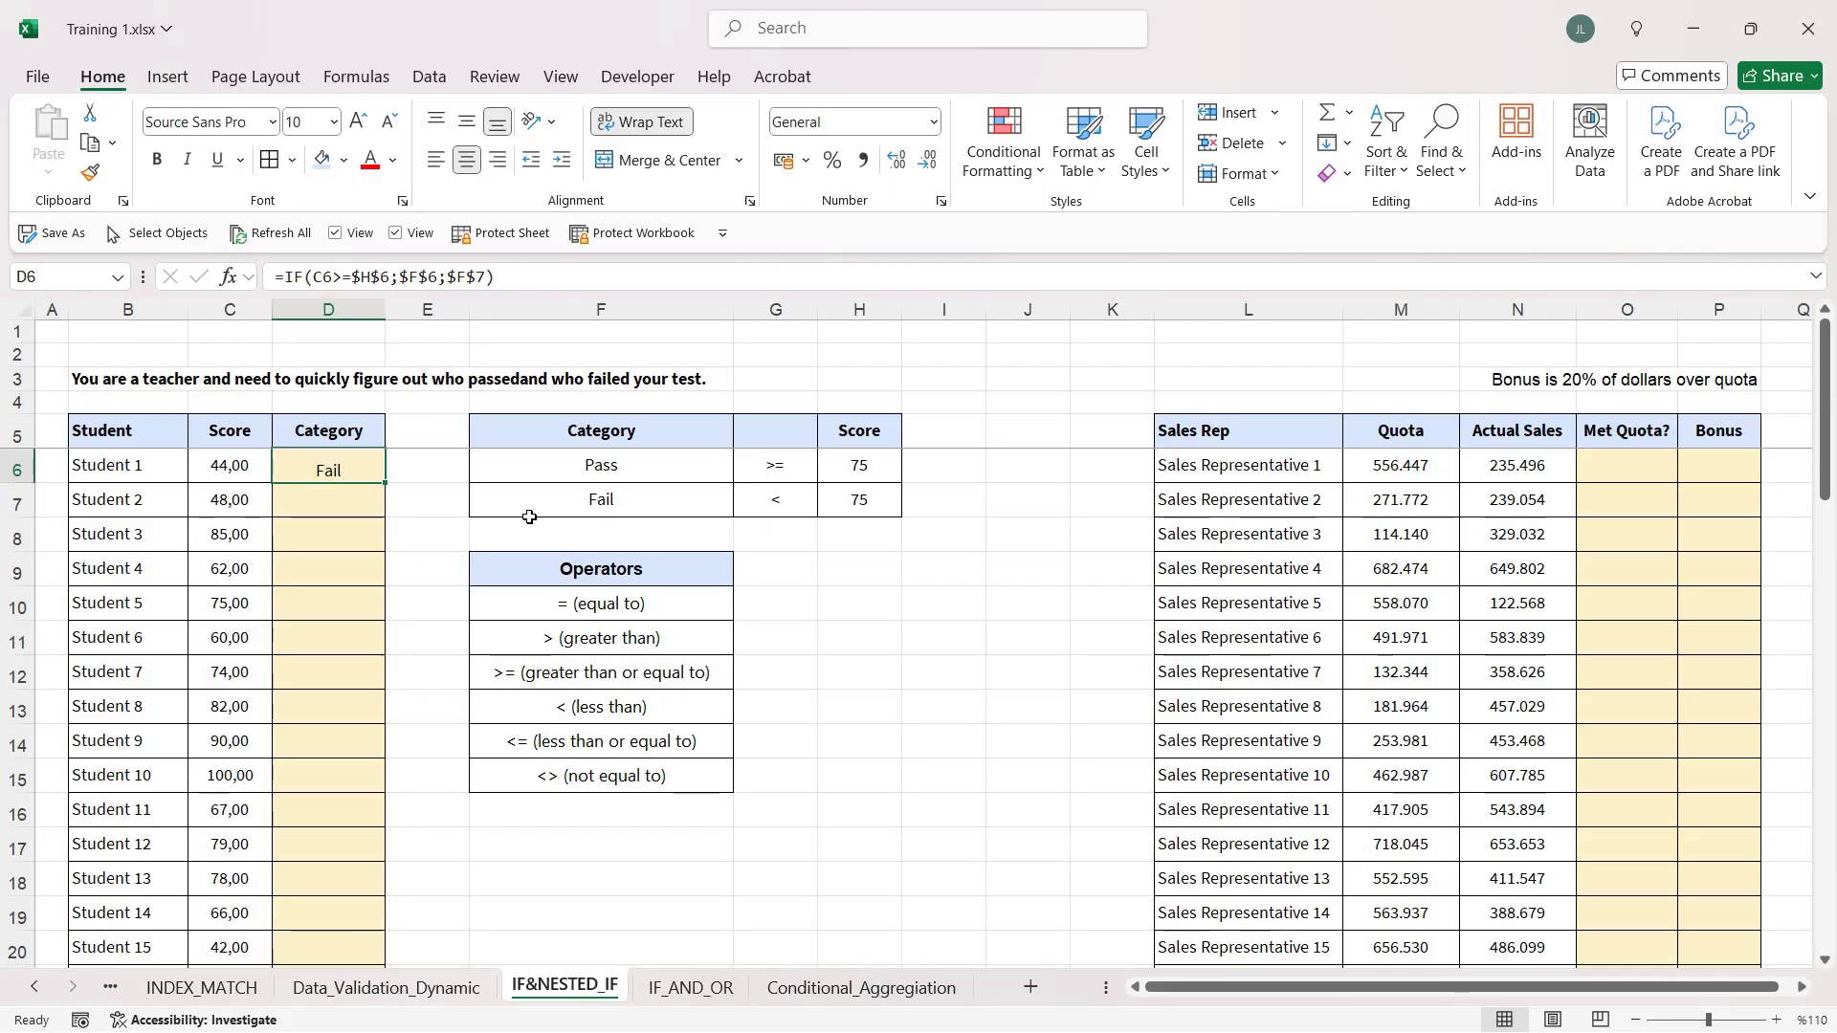
Copy the IF formula from D6 and paste it as formulas only over the Category column, D6:D55.
{"action": "key", "text": "ctrl+c"}
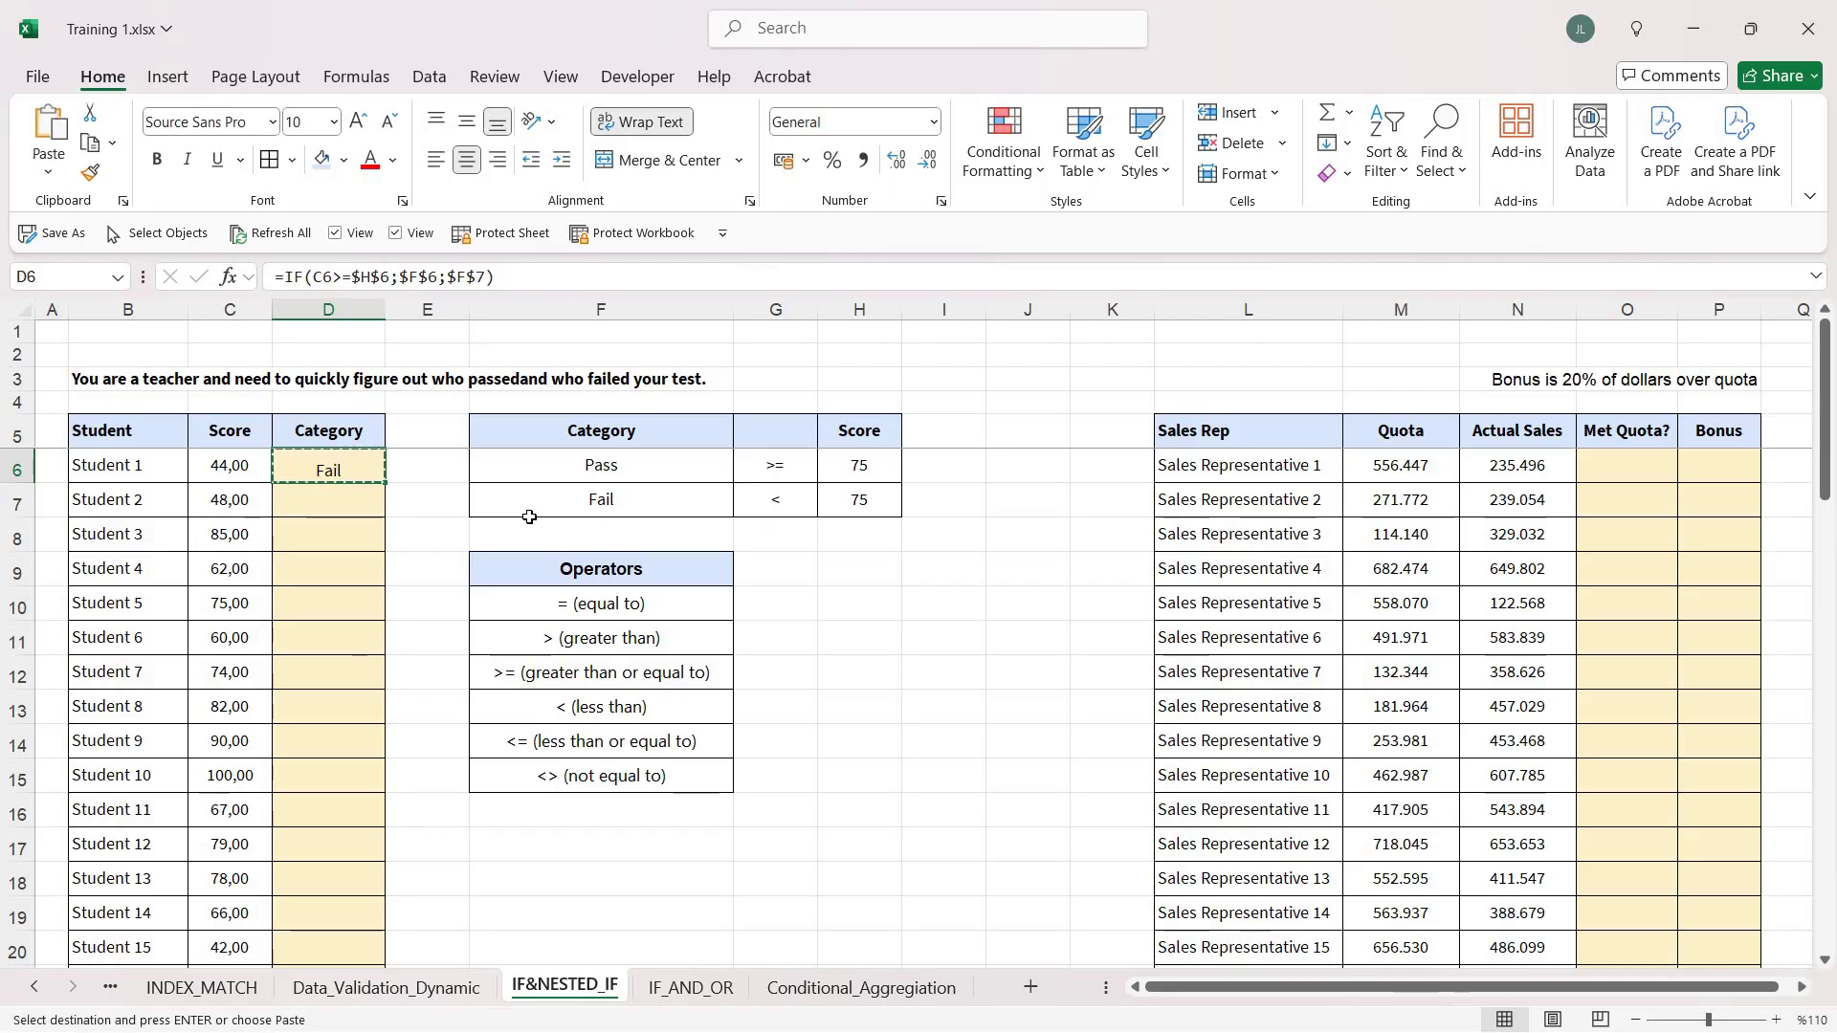
{"action": "key", "text": "Escape"}
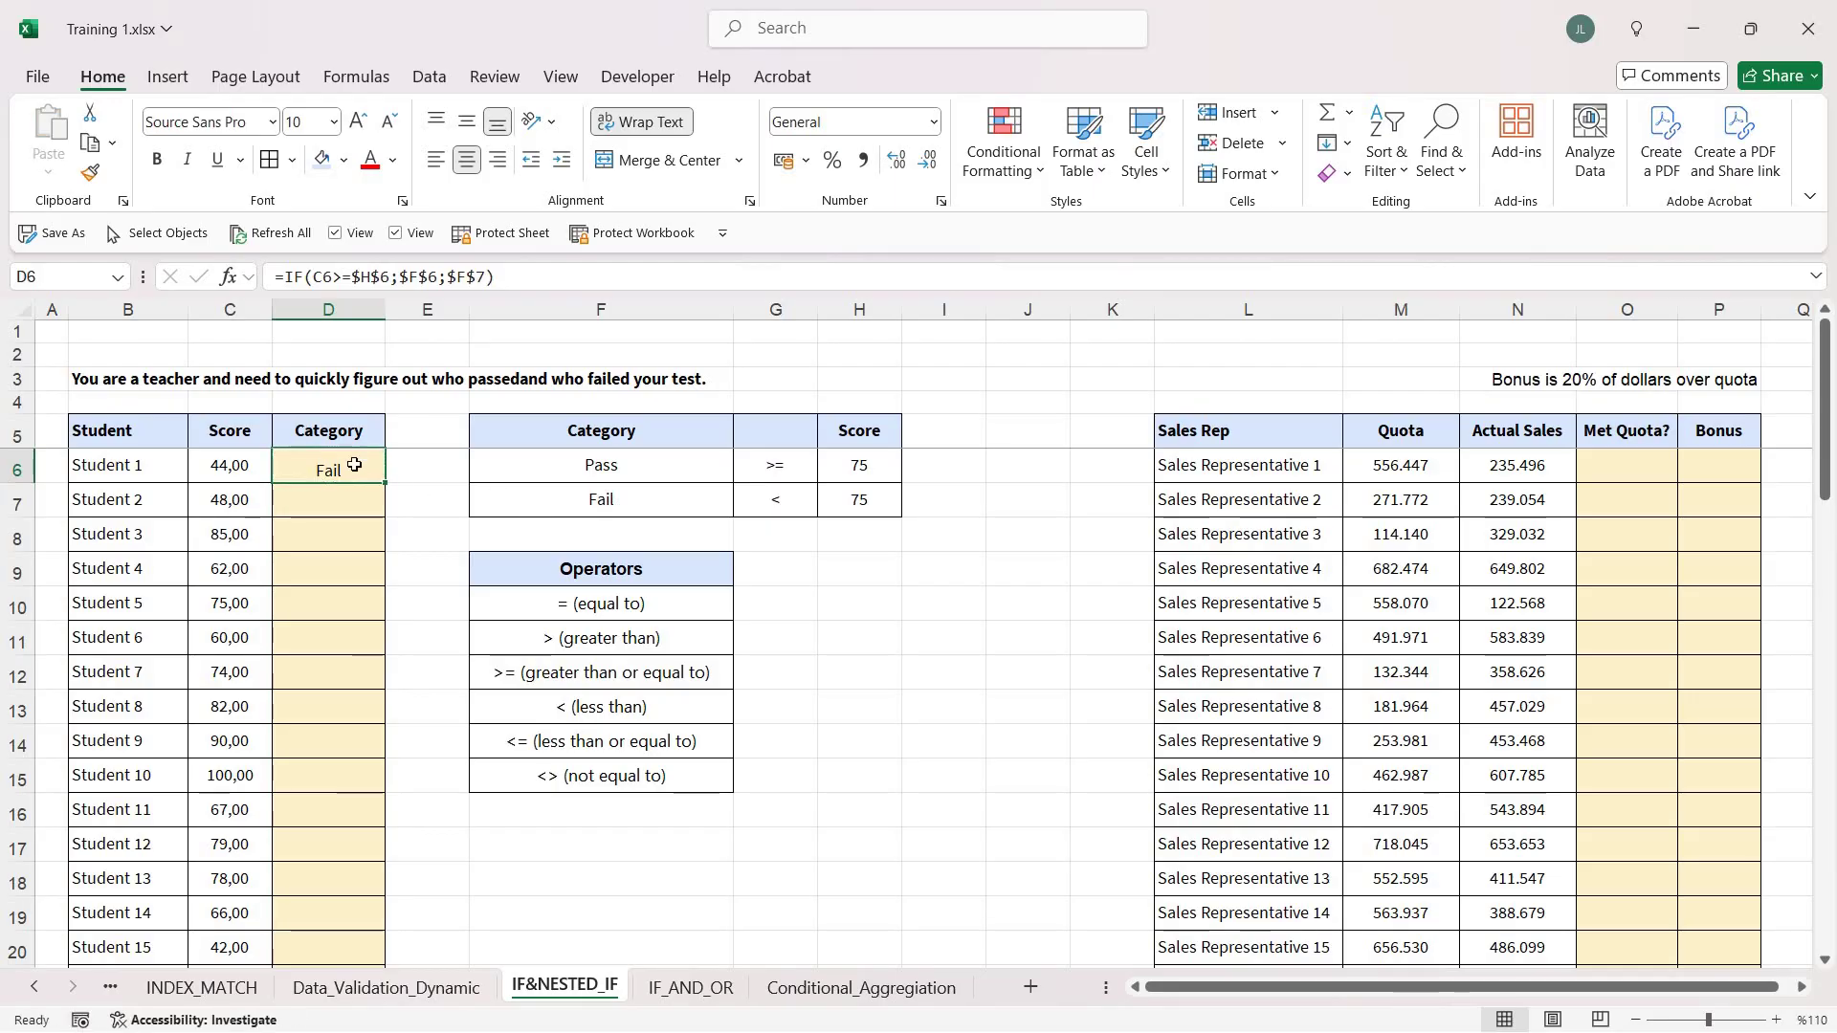
{"action": "right_click", "coordinate": [355, 475]}
{"action": "left_click", "coordinate": [411, 323]}
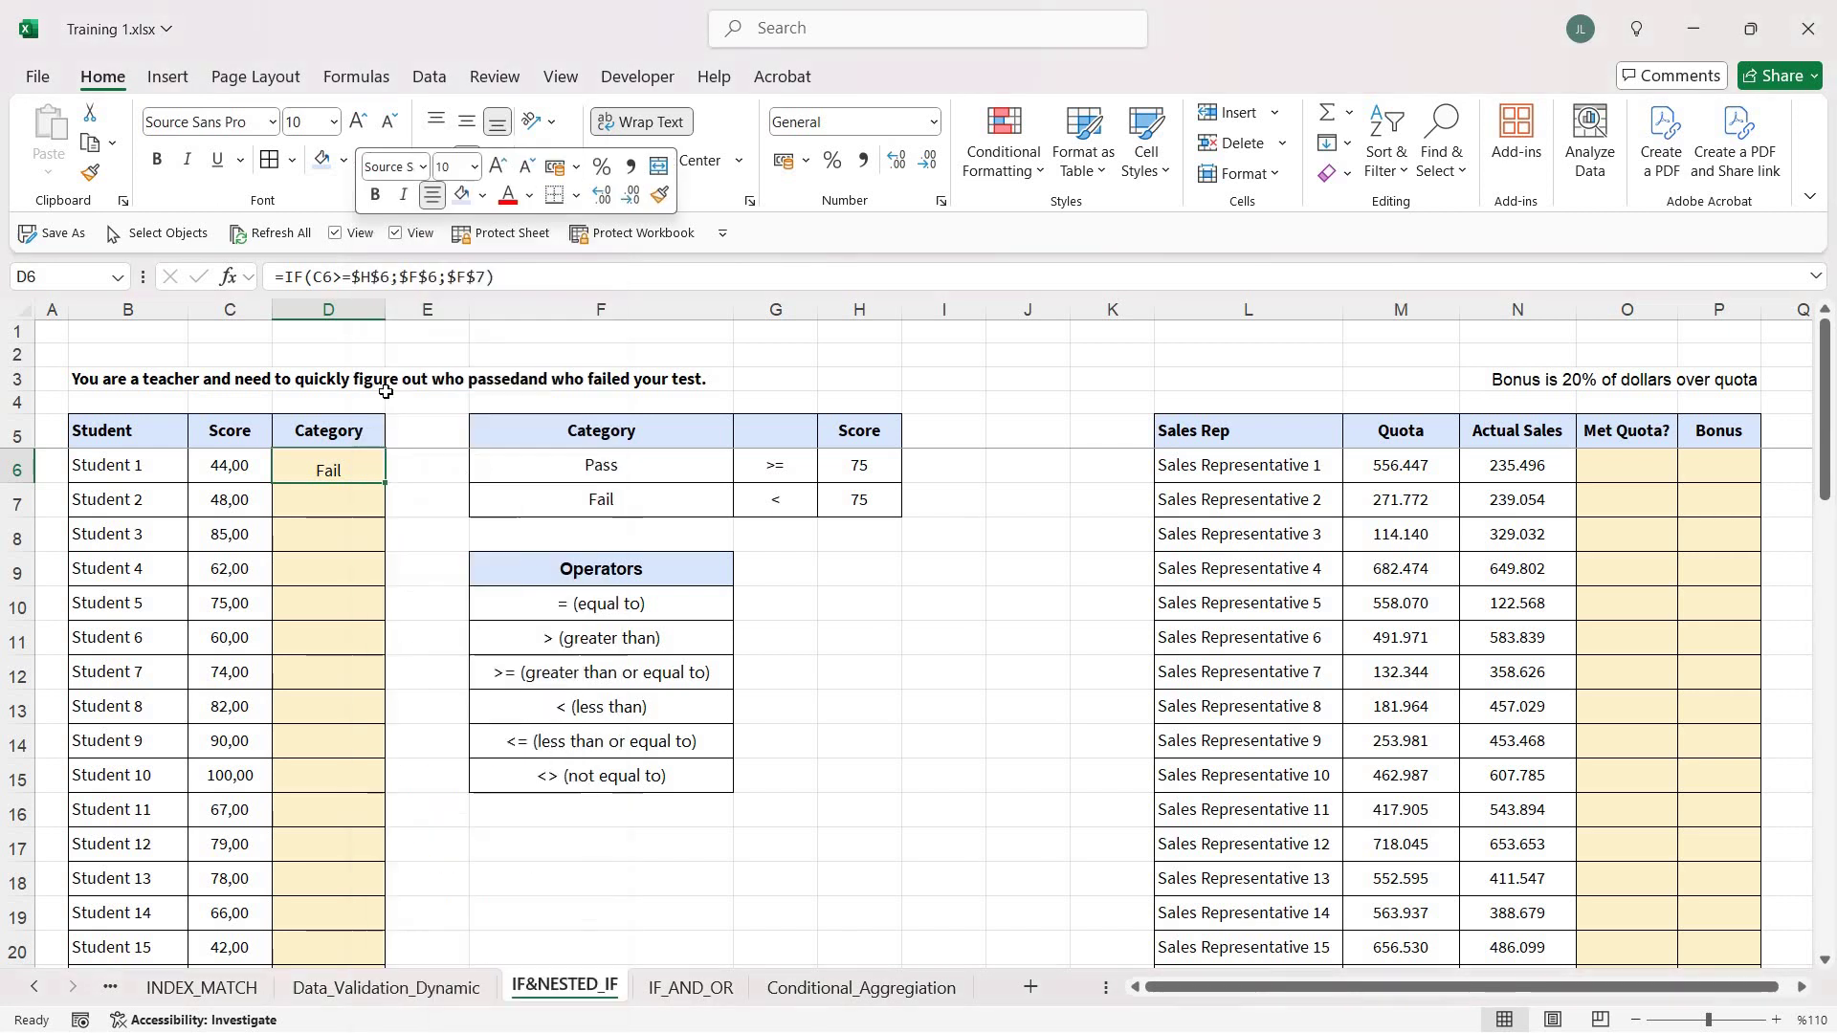
{"action": "key", "text": "Left"}
{"action": "key", "text": "ctrl+Down"}
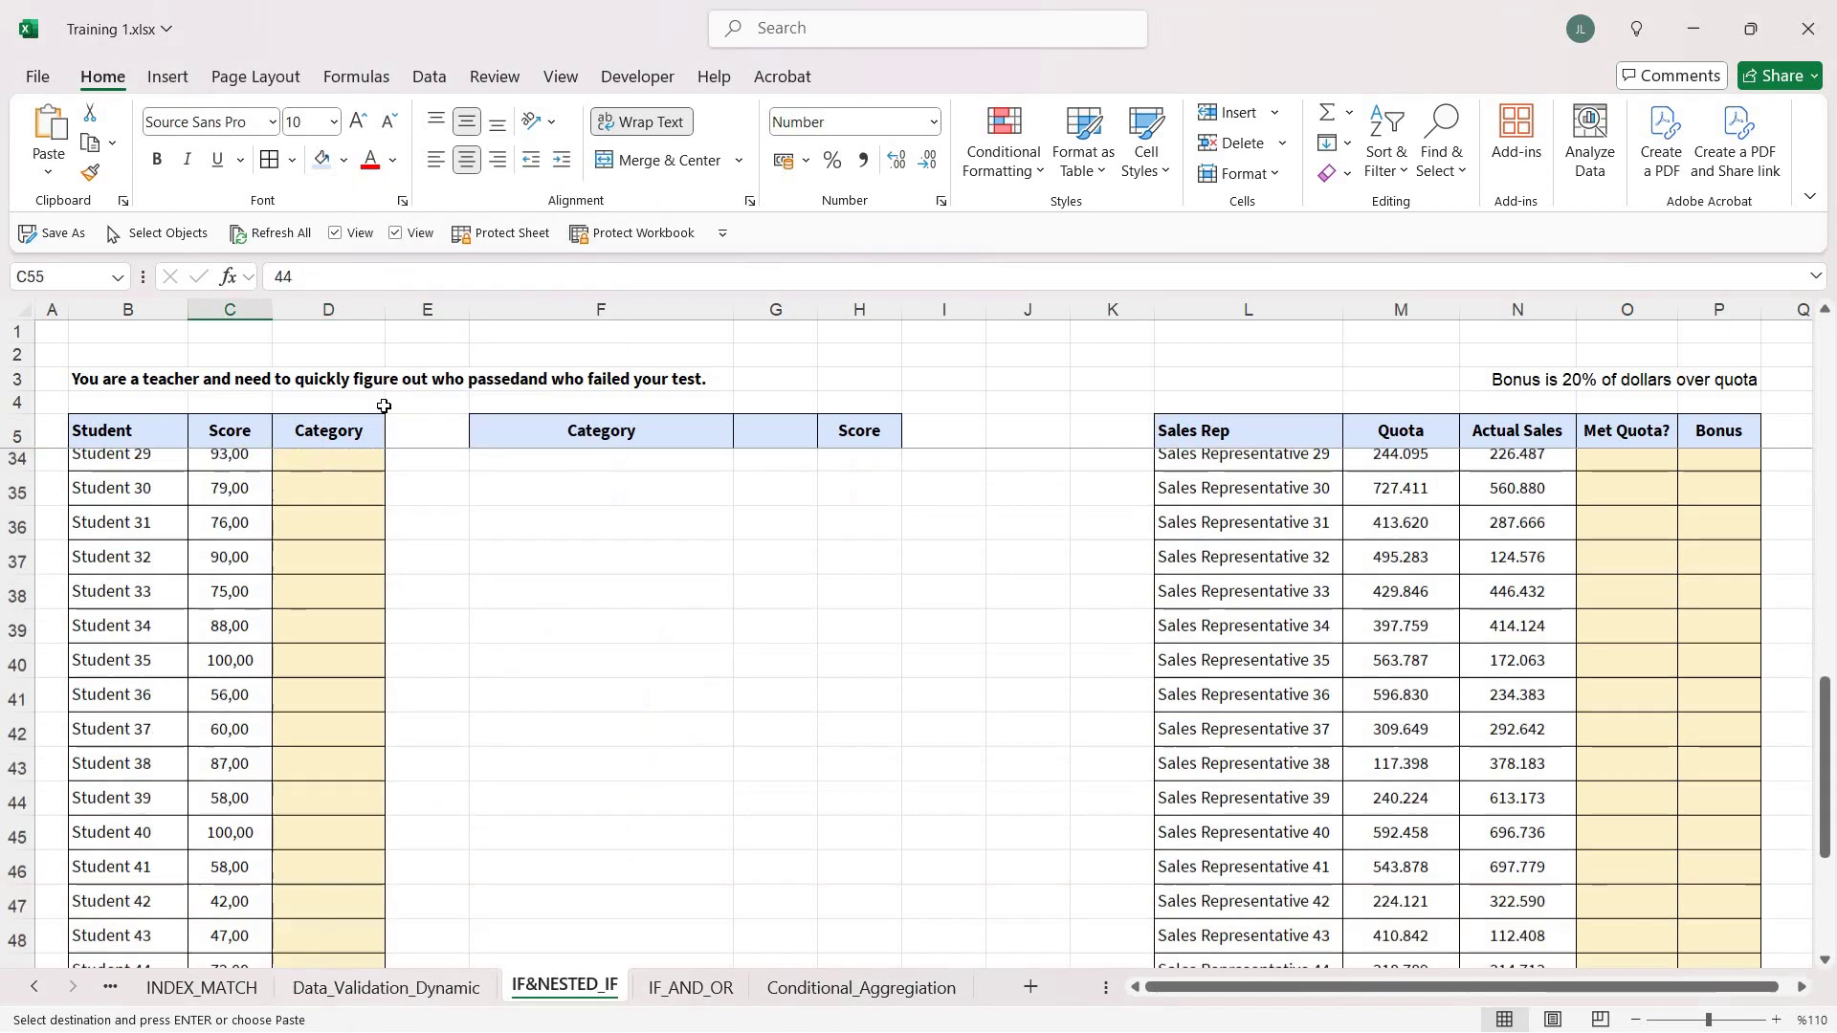
{"action": "key", "text": "Right"}
{"action": "key", "text": "ctrl+shift+Up"}
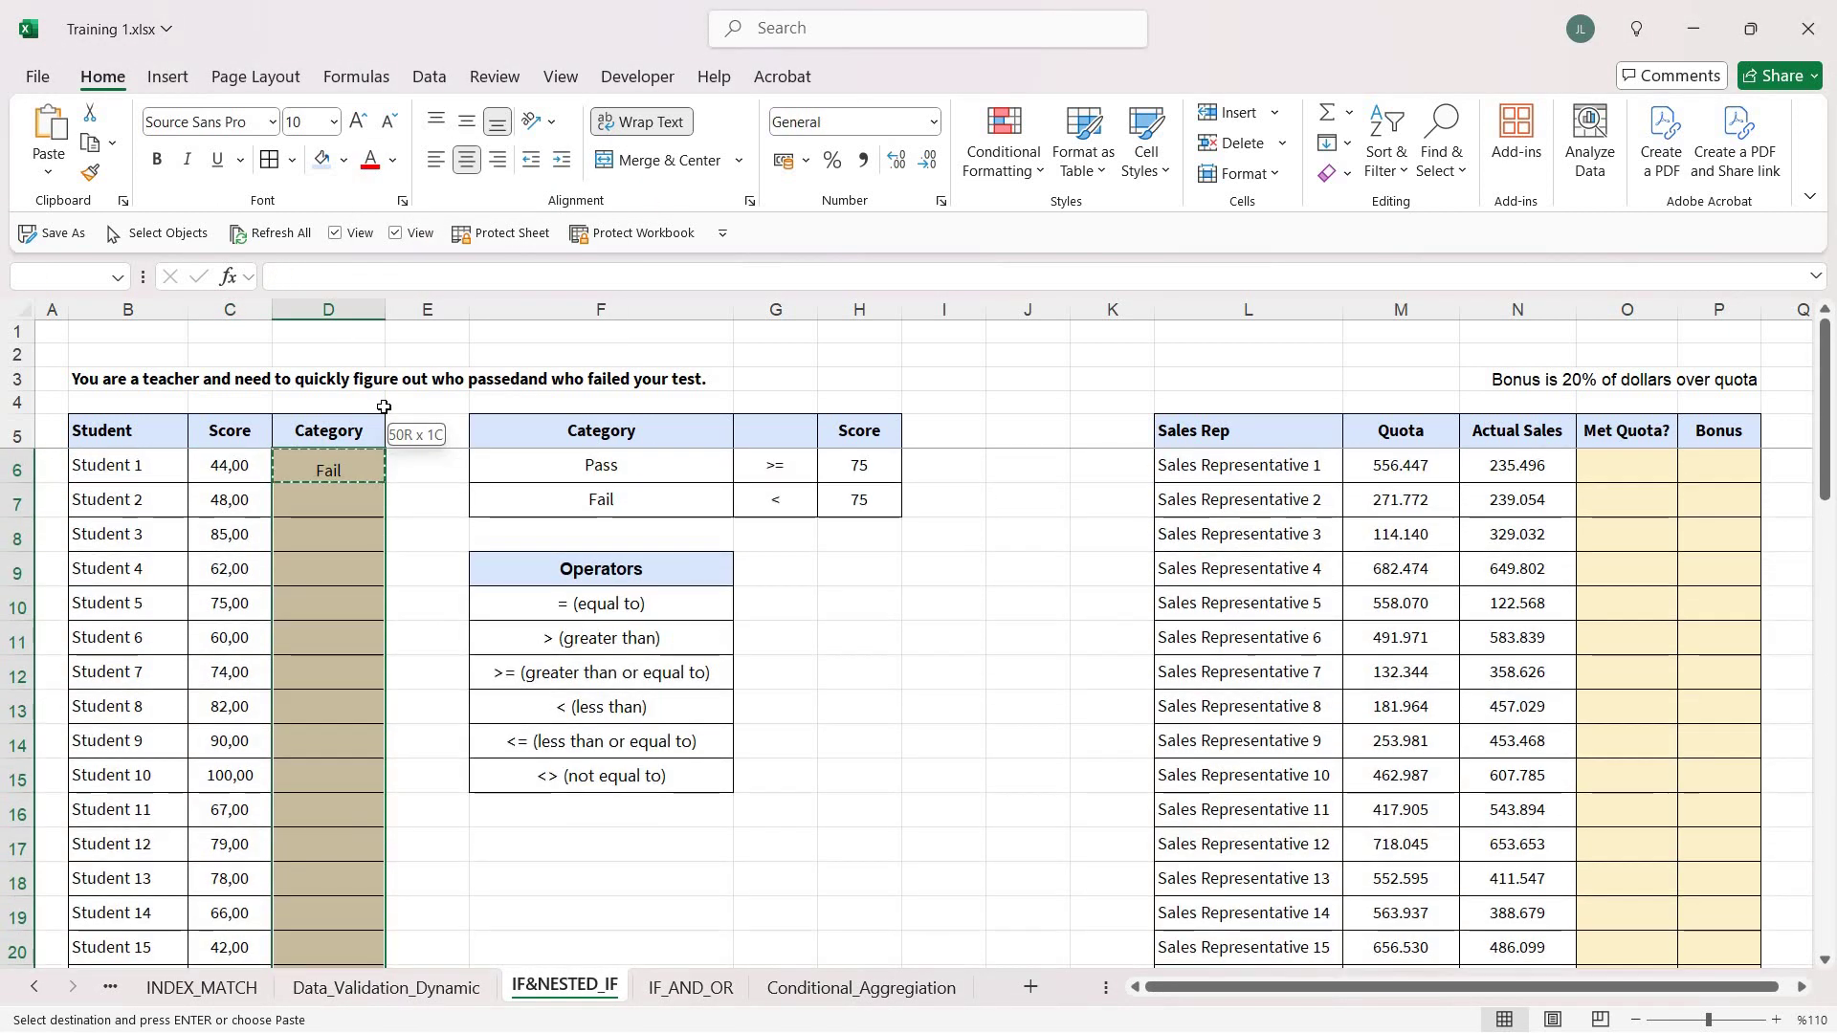
{"action": "right_click", "coordinate": [348, 547]}
{"action": "left_click", "coordinate": [445, 435]}
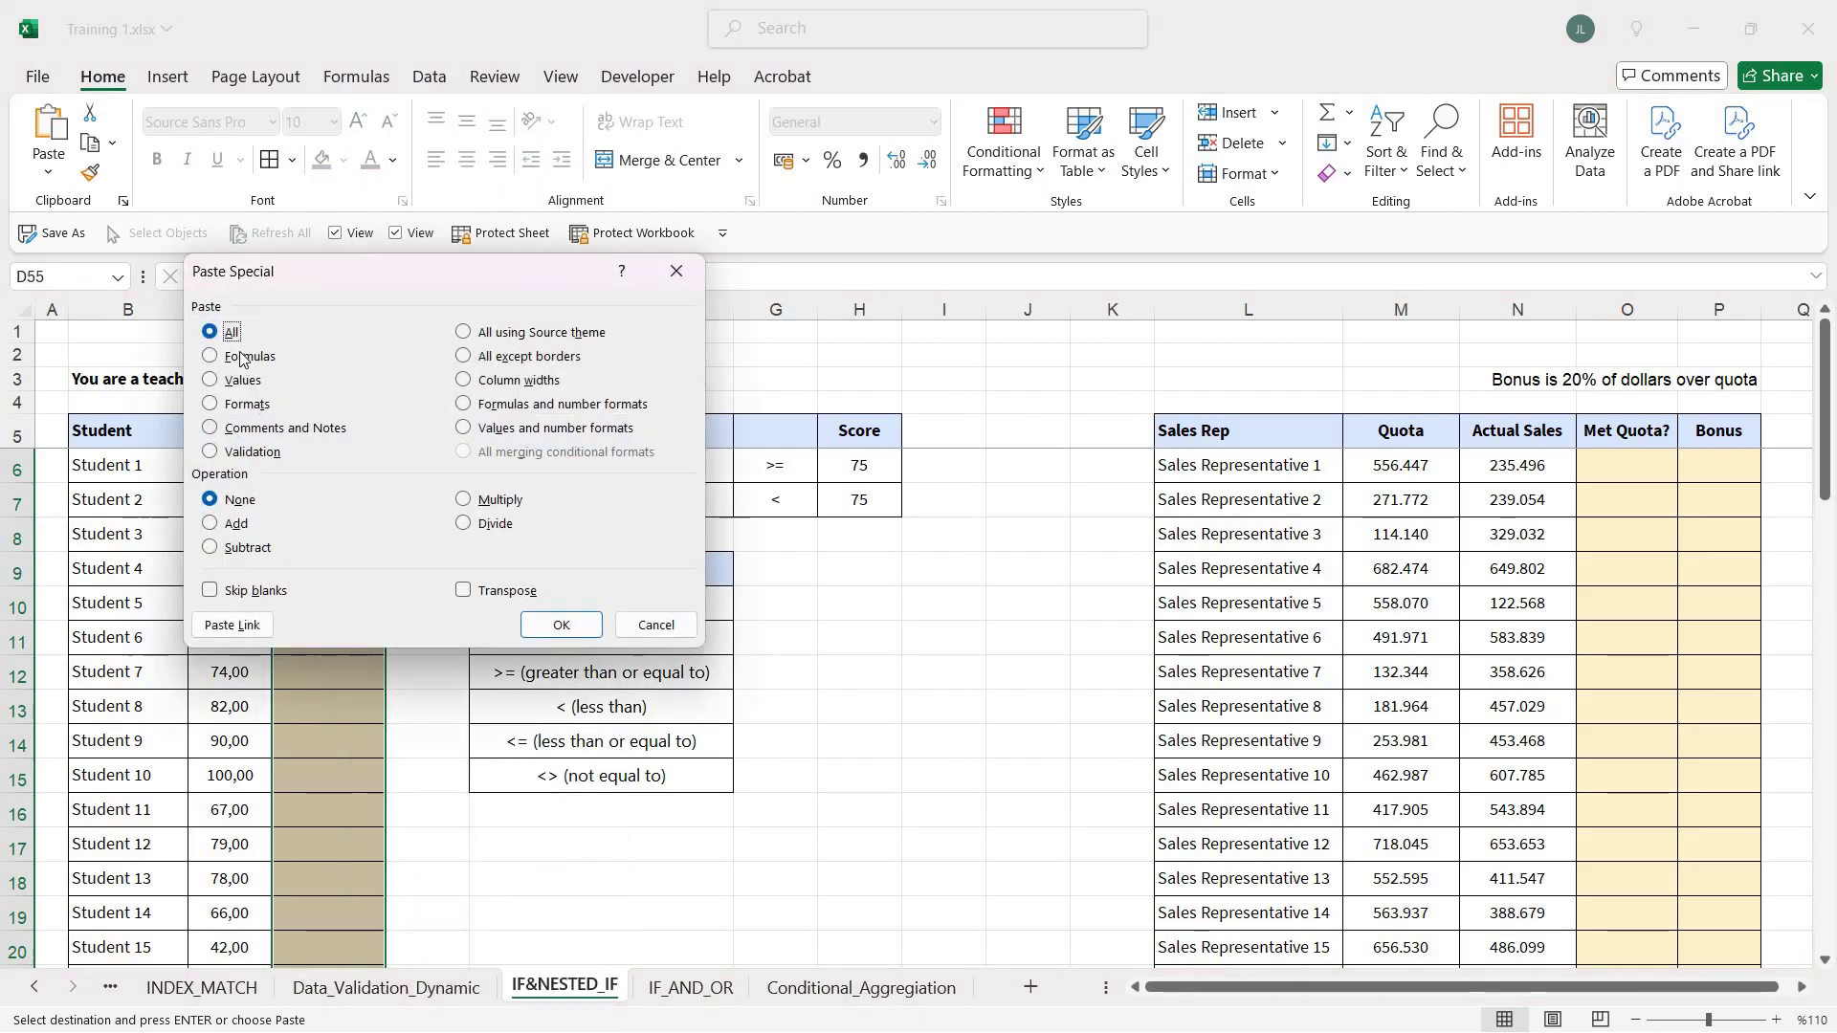
{"action": "key", "text": "f"}
{"action": "left_click", "coordinate": [562, 625]}
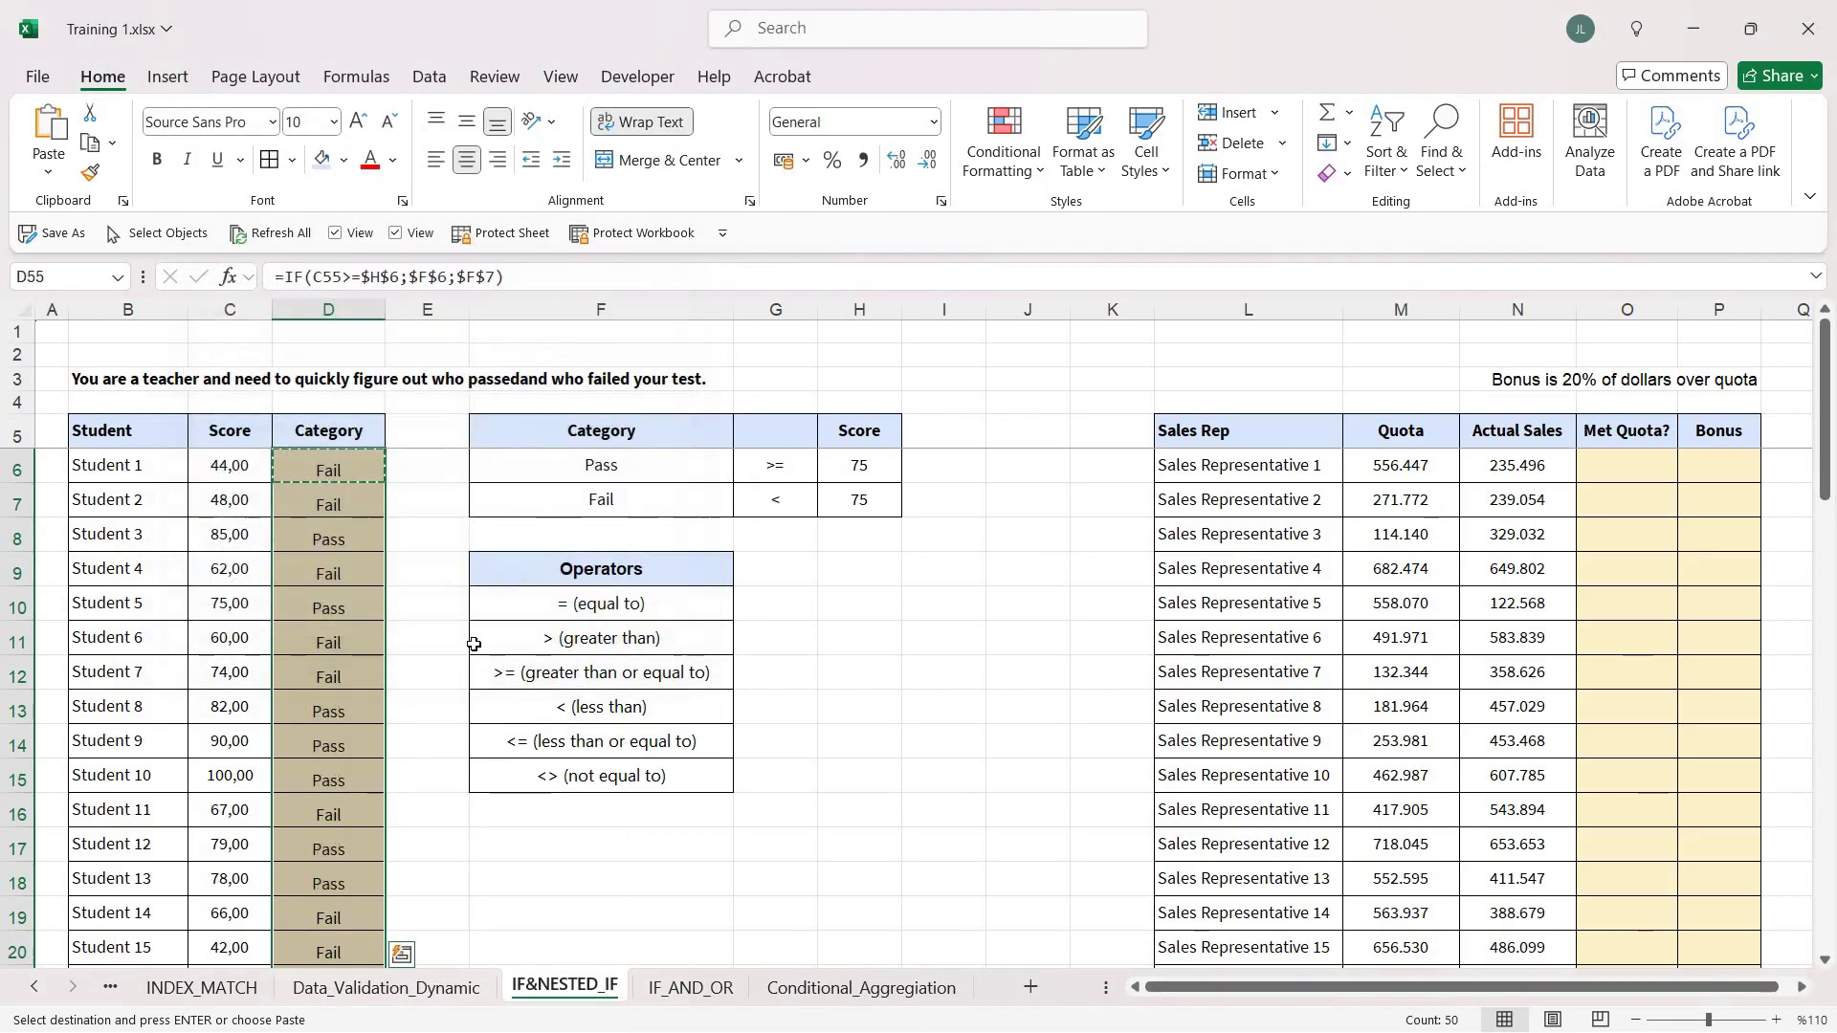
{"action": "key", "text": "Escape"}
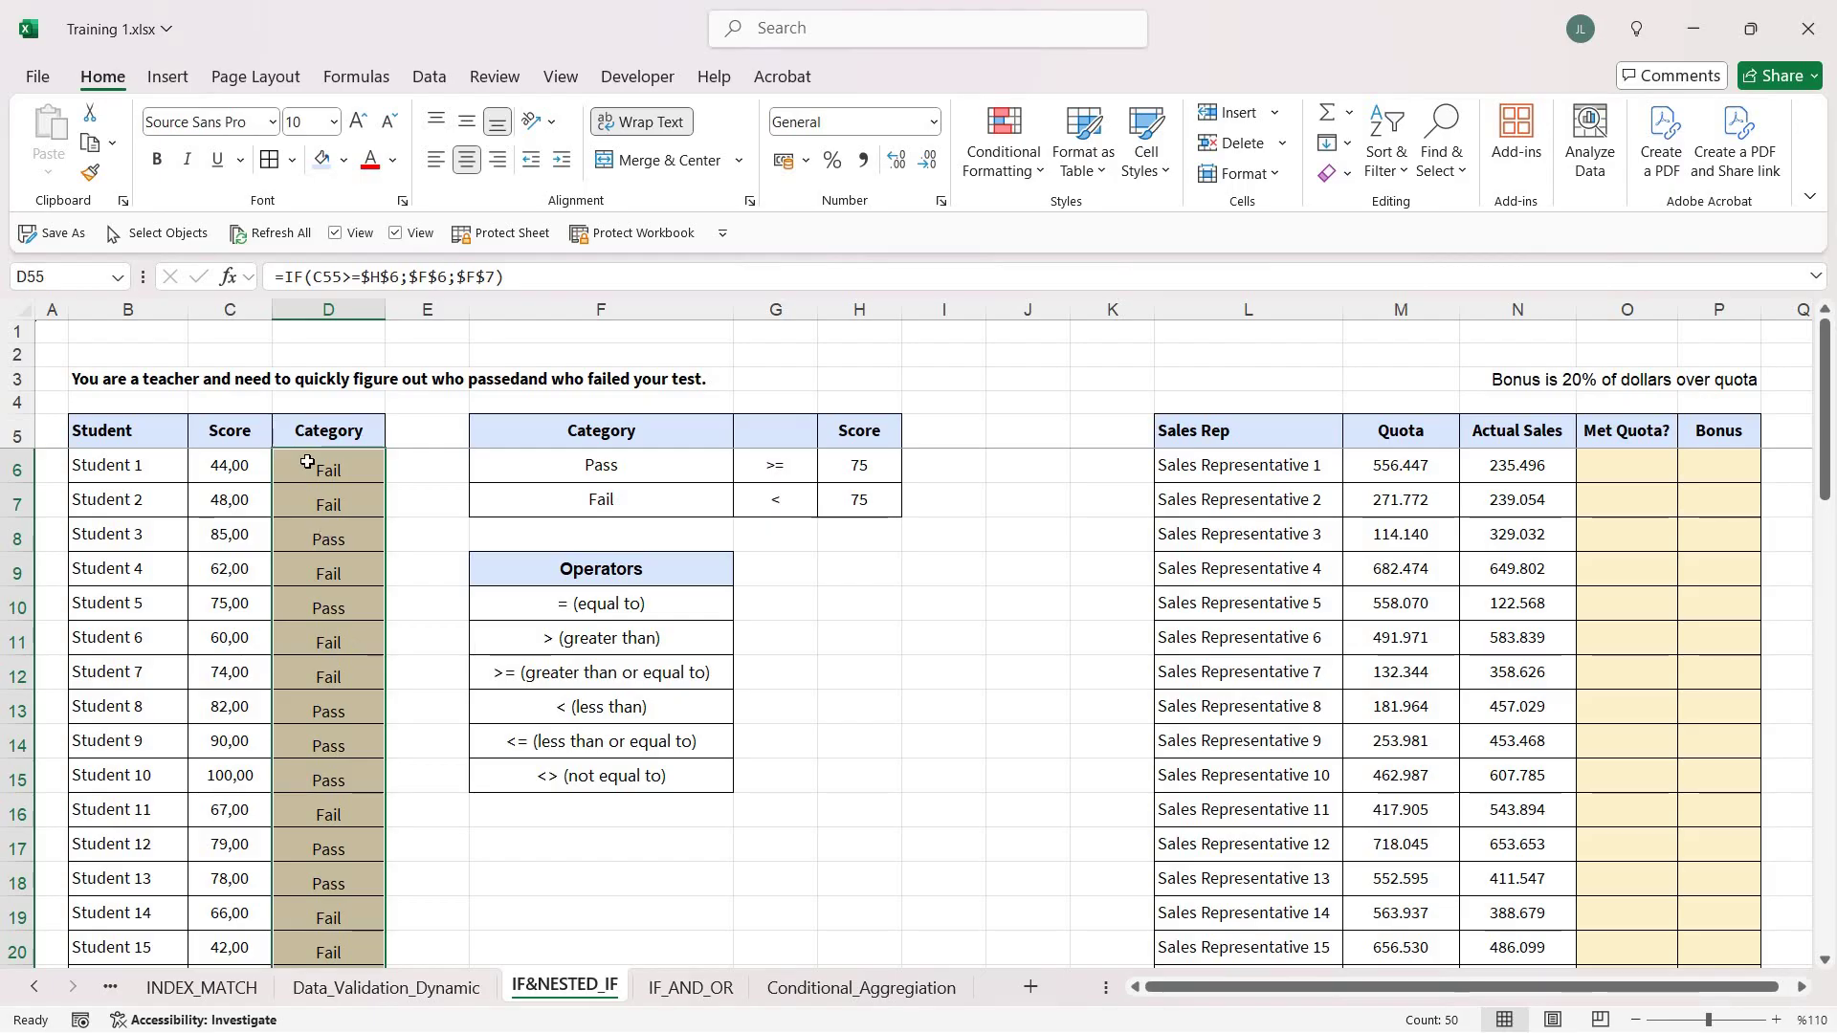
Review the Pass/Fail categories in D6:D17, the operators listed in F10:F15, and the formula in D6.
{"action": "left_click_drag", "start_coordinate": [328, 467], "coordinate": [324, 831]}
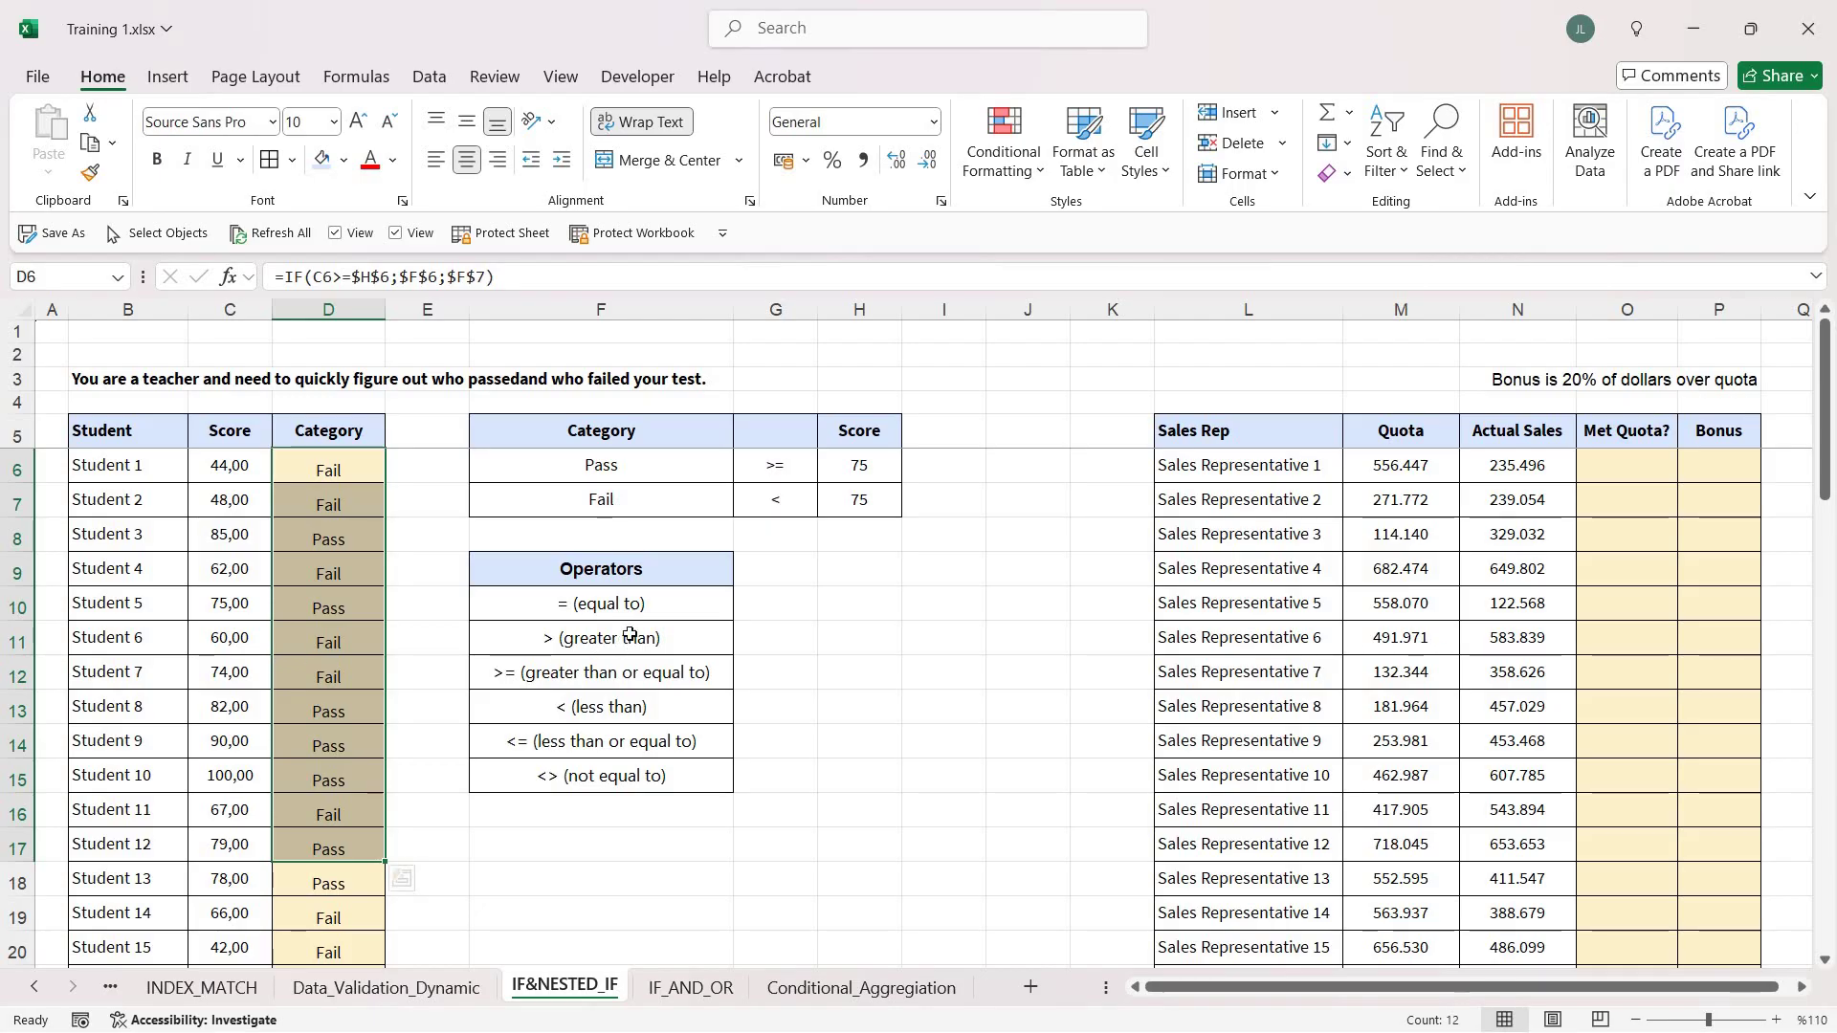
{"action": "left_click_drag", "start_coordinate": [611, 783], "coordinate": [601, 603]}
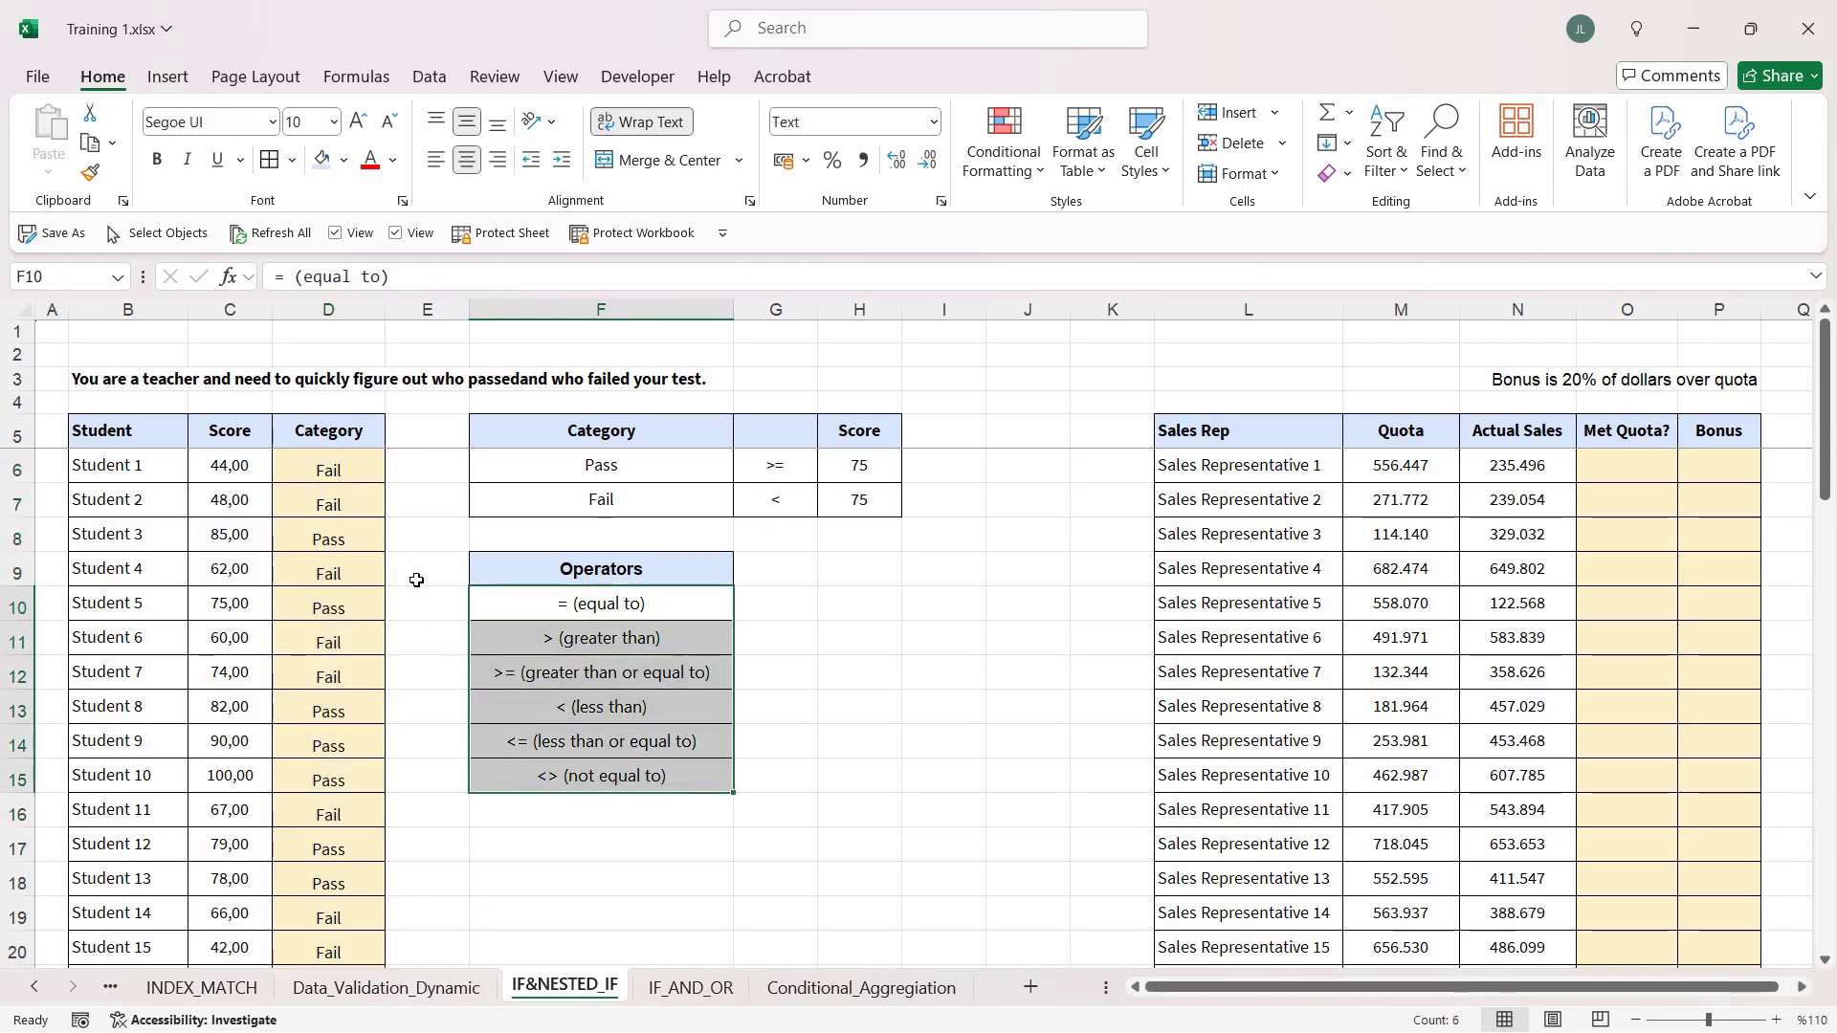
{"action": "left_click", "coordinate": [348, 463]}
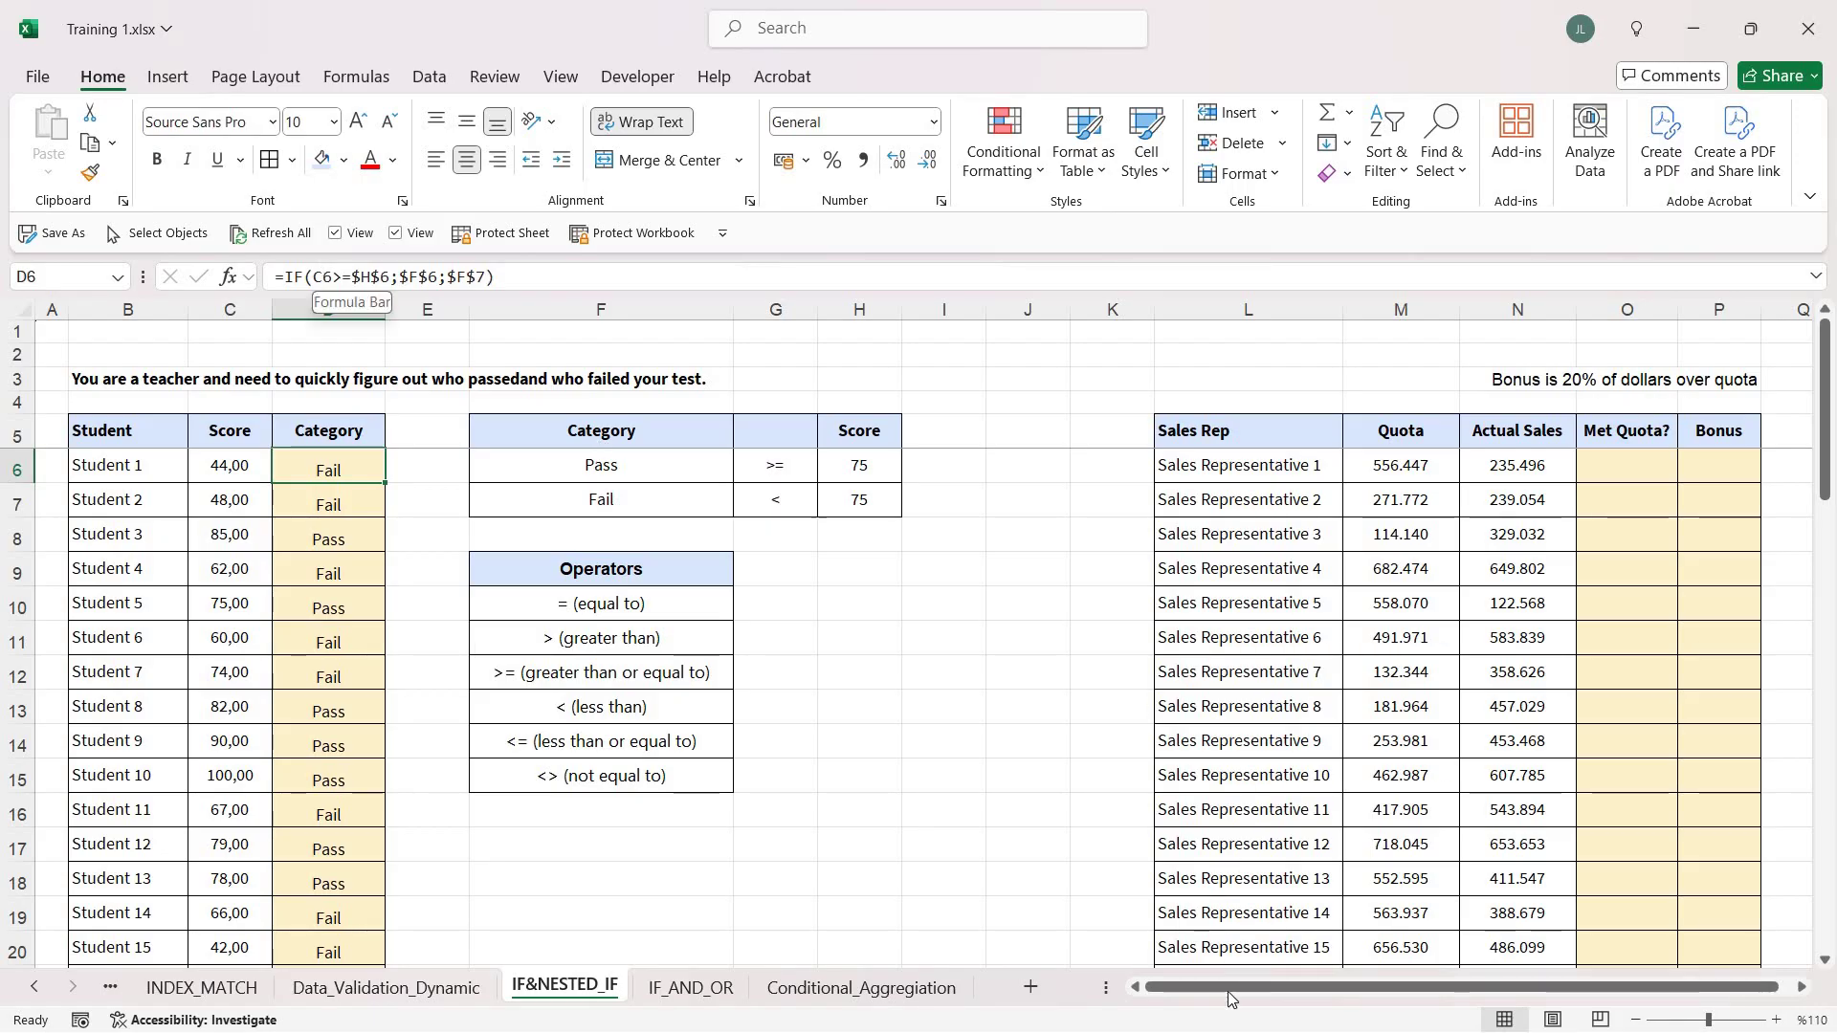
Examine the sales table's Sales Rep, Quota, Actual Sales, Met Quota? and Bonus columns and the bonus rule above it.
{"action": "left_click_drag", "start_coordinate": [1227, 992], "coordinate": [1541, 873]}
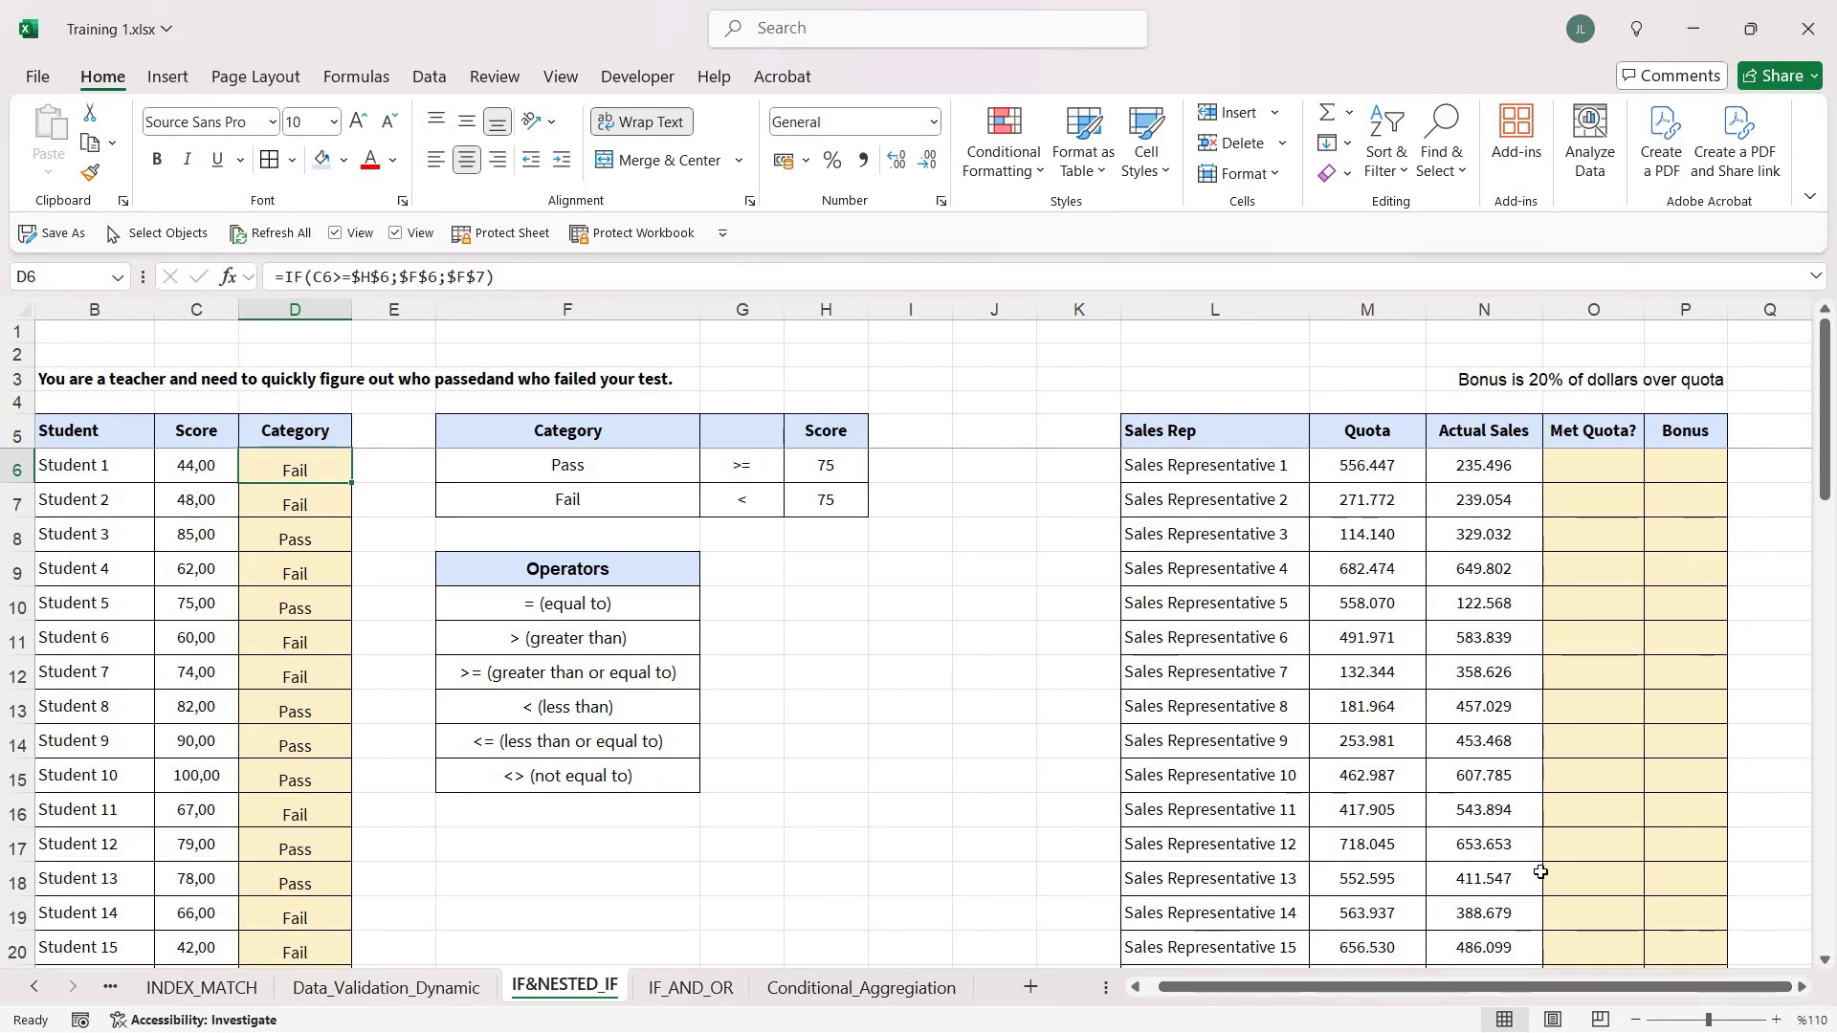
{"action": "left_click_drag", "start_coordinate": [1246, 473], "coordinate": [1244, 917]}
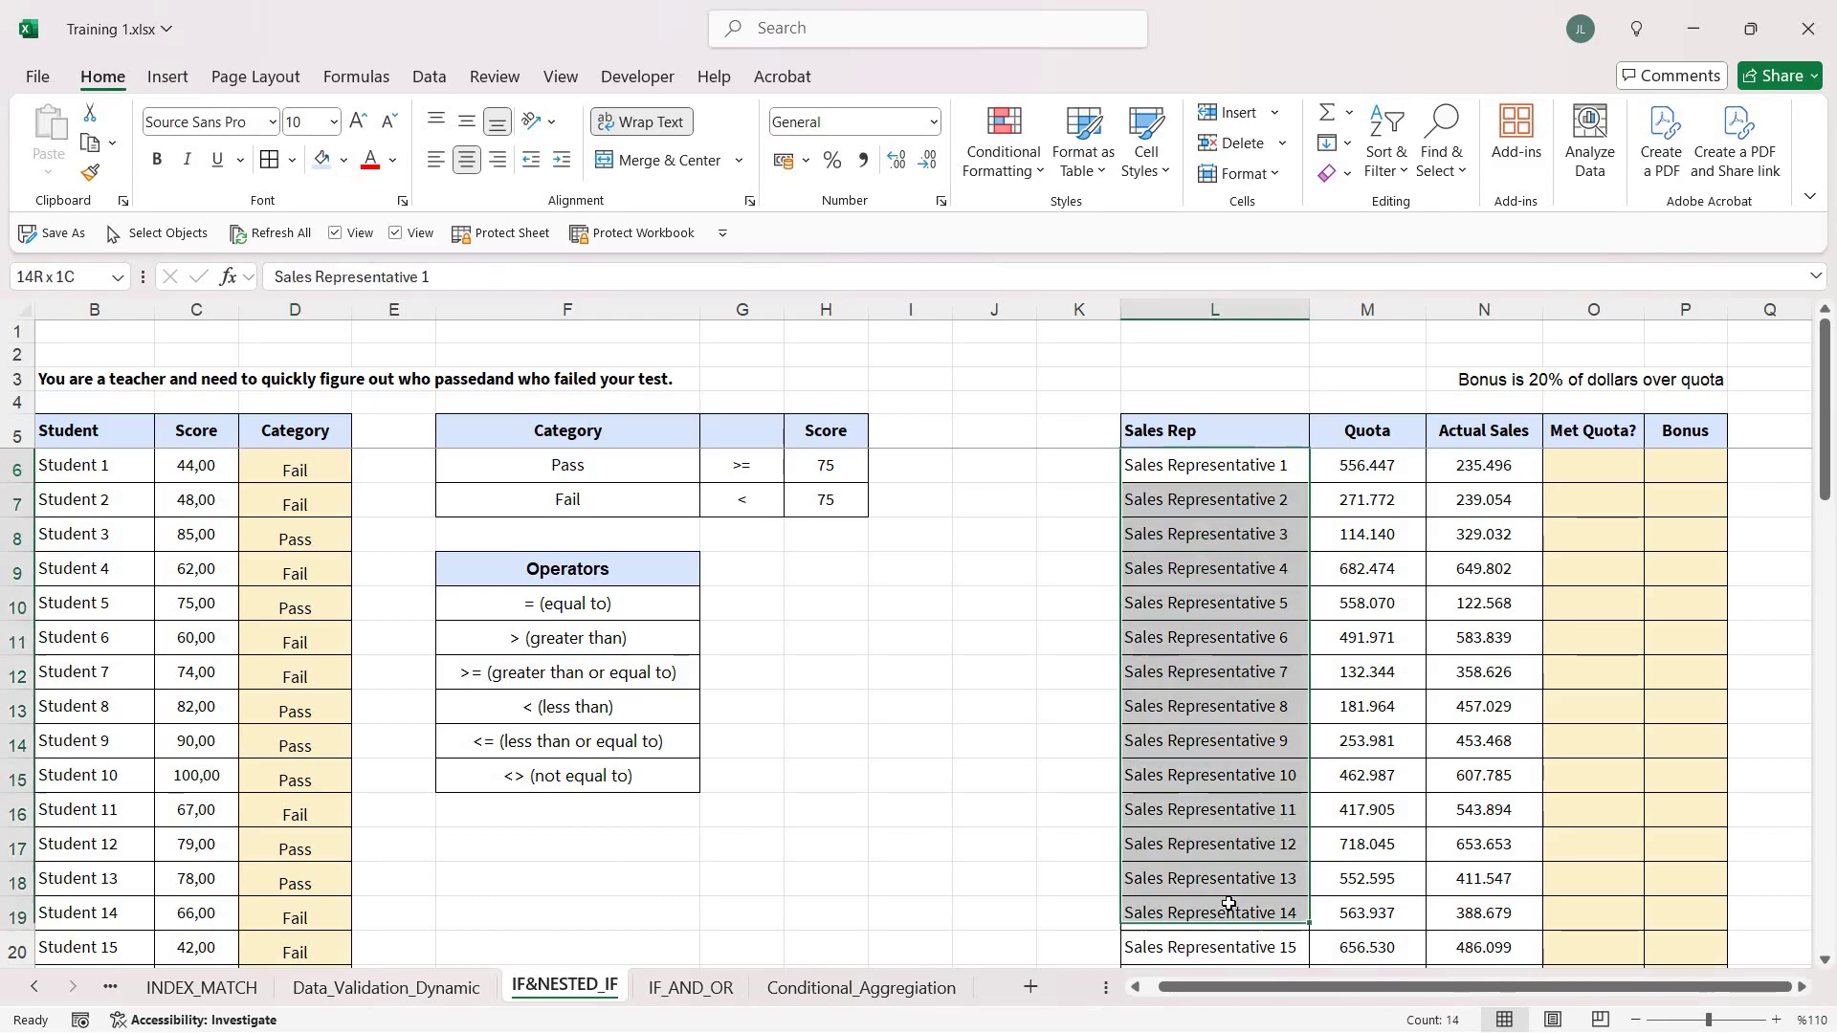
{"action": "left_click_drag", "start_coordinate": [1378, 471], "coordinate": [1378, 917]}
{"action": "left_click_drag", "start_coordinate": [1483, 466], "coordinate": [1501, 947]}
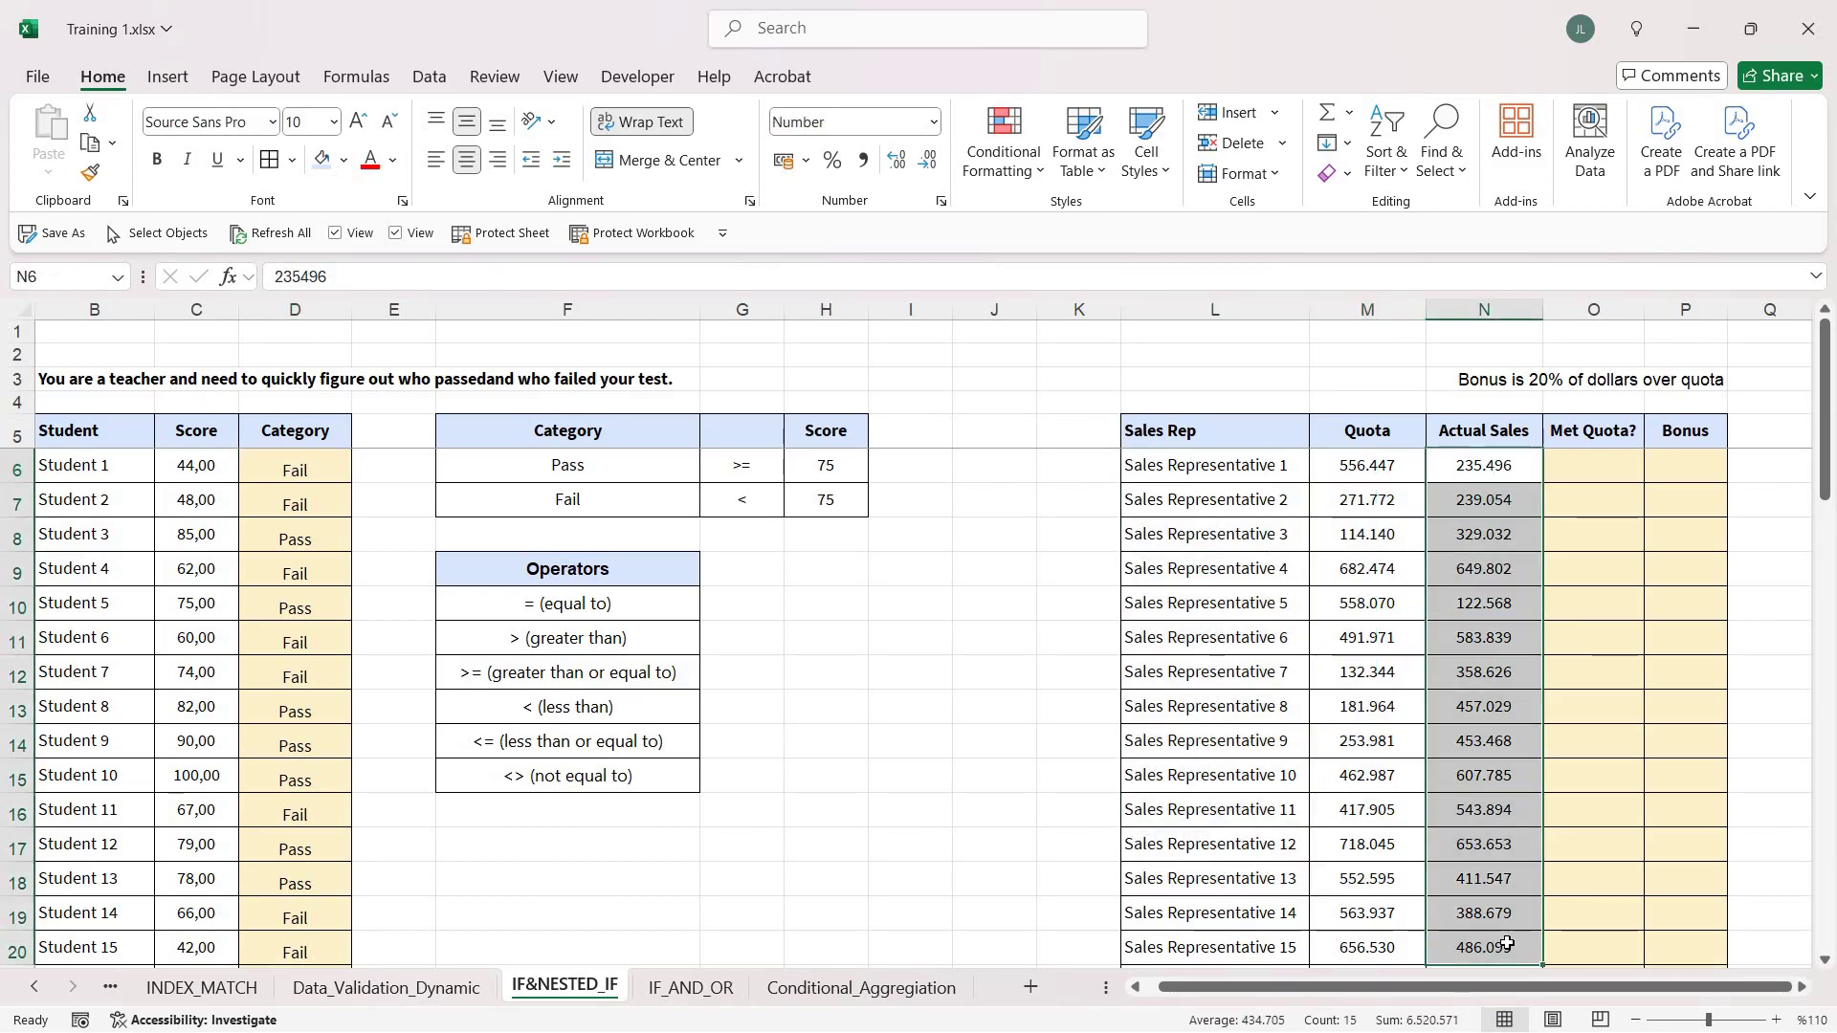
{"action": "left_click_drag", "start_coordinate": [1614, 466], "coordinate": [1603, 896]}
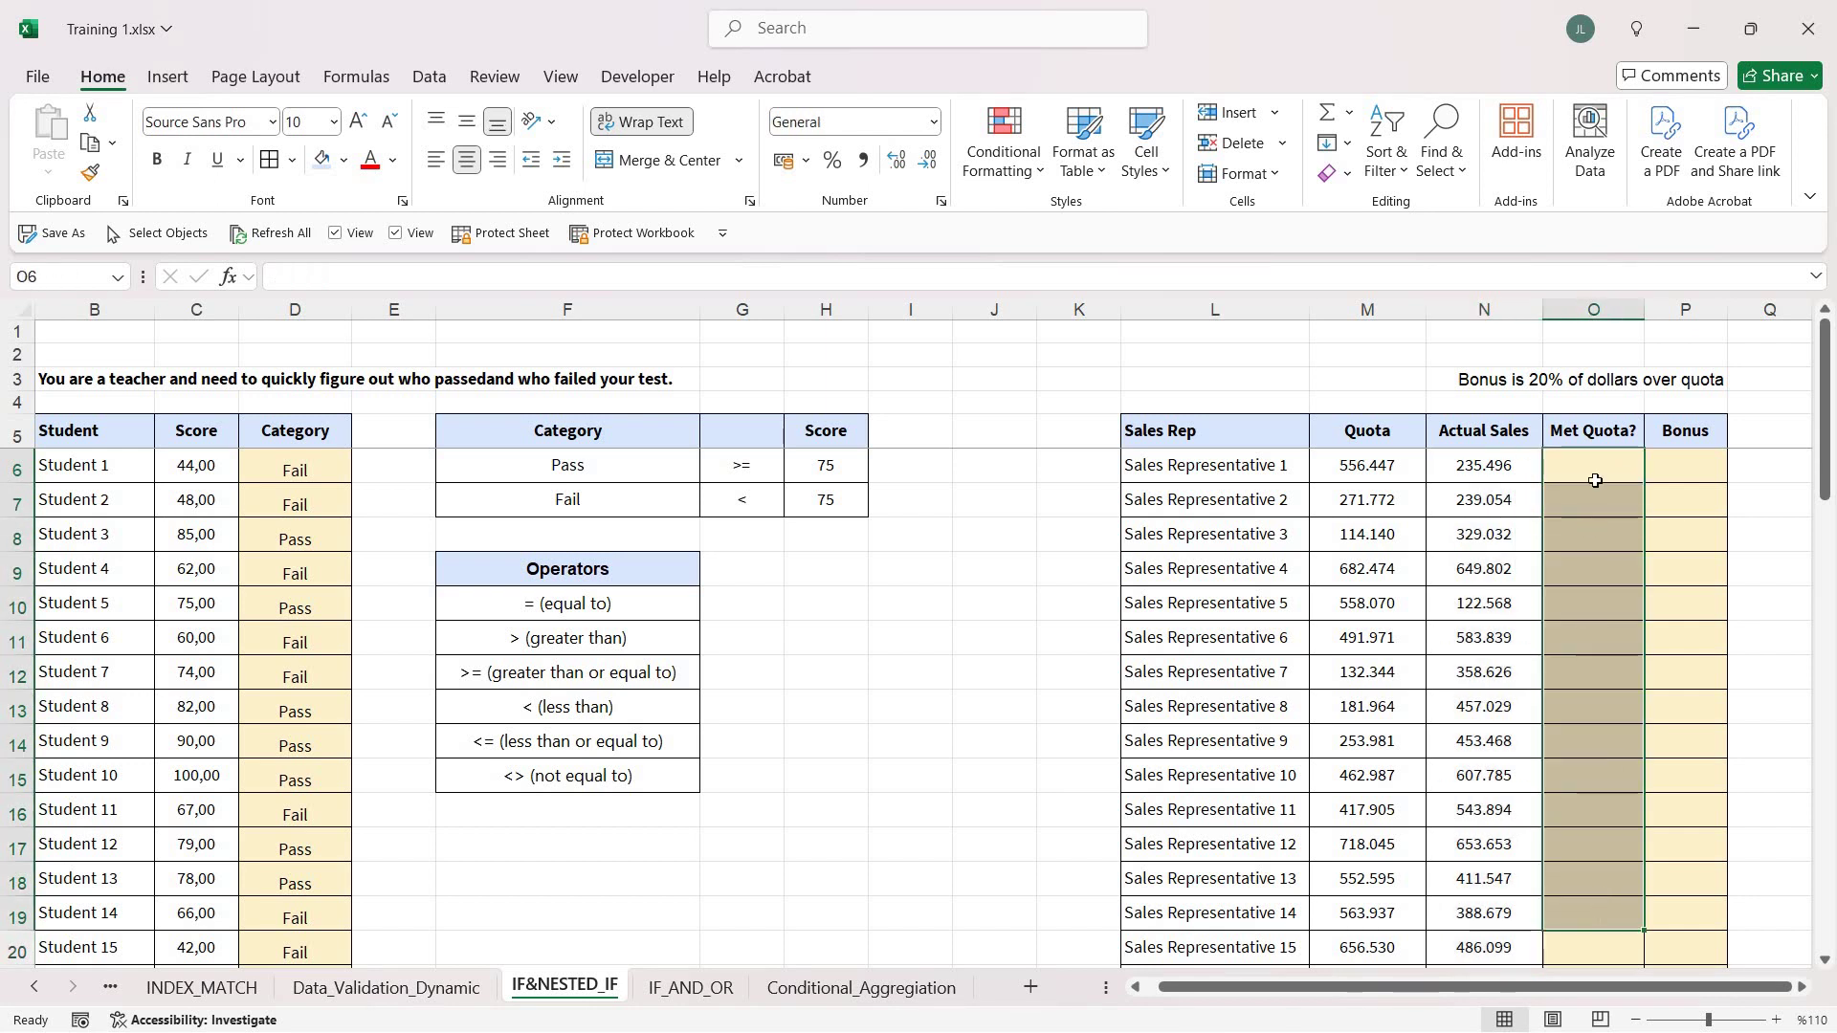
{"action": "left_click_drag", "start_coordinate": [1596, 469], "coordinate": [1693, 899]}
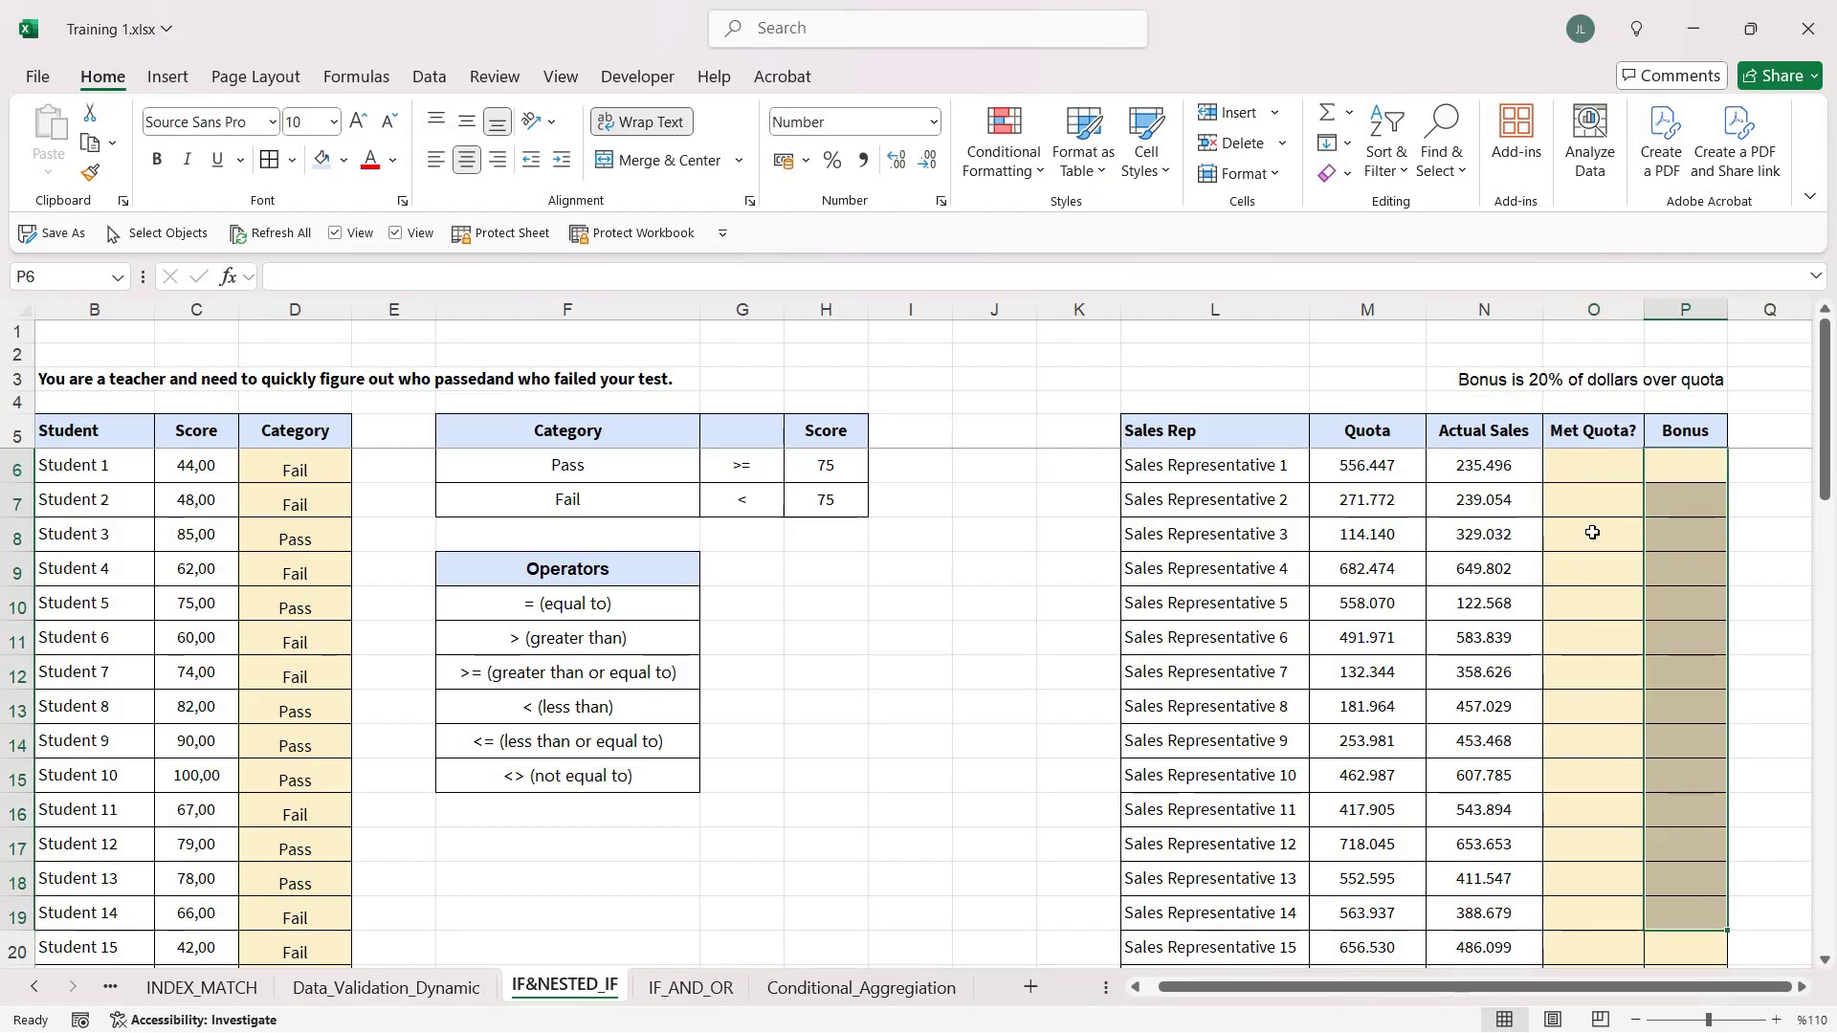
{"action": "left_click", "coordinate": [1516, 382]}
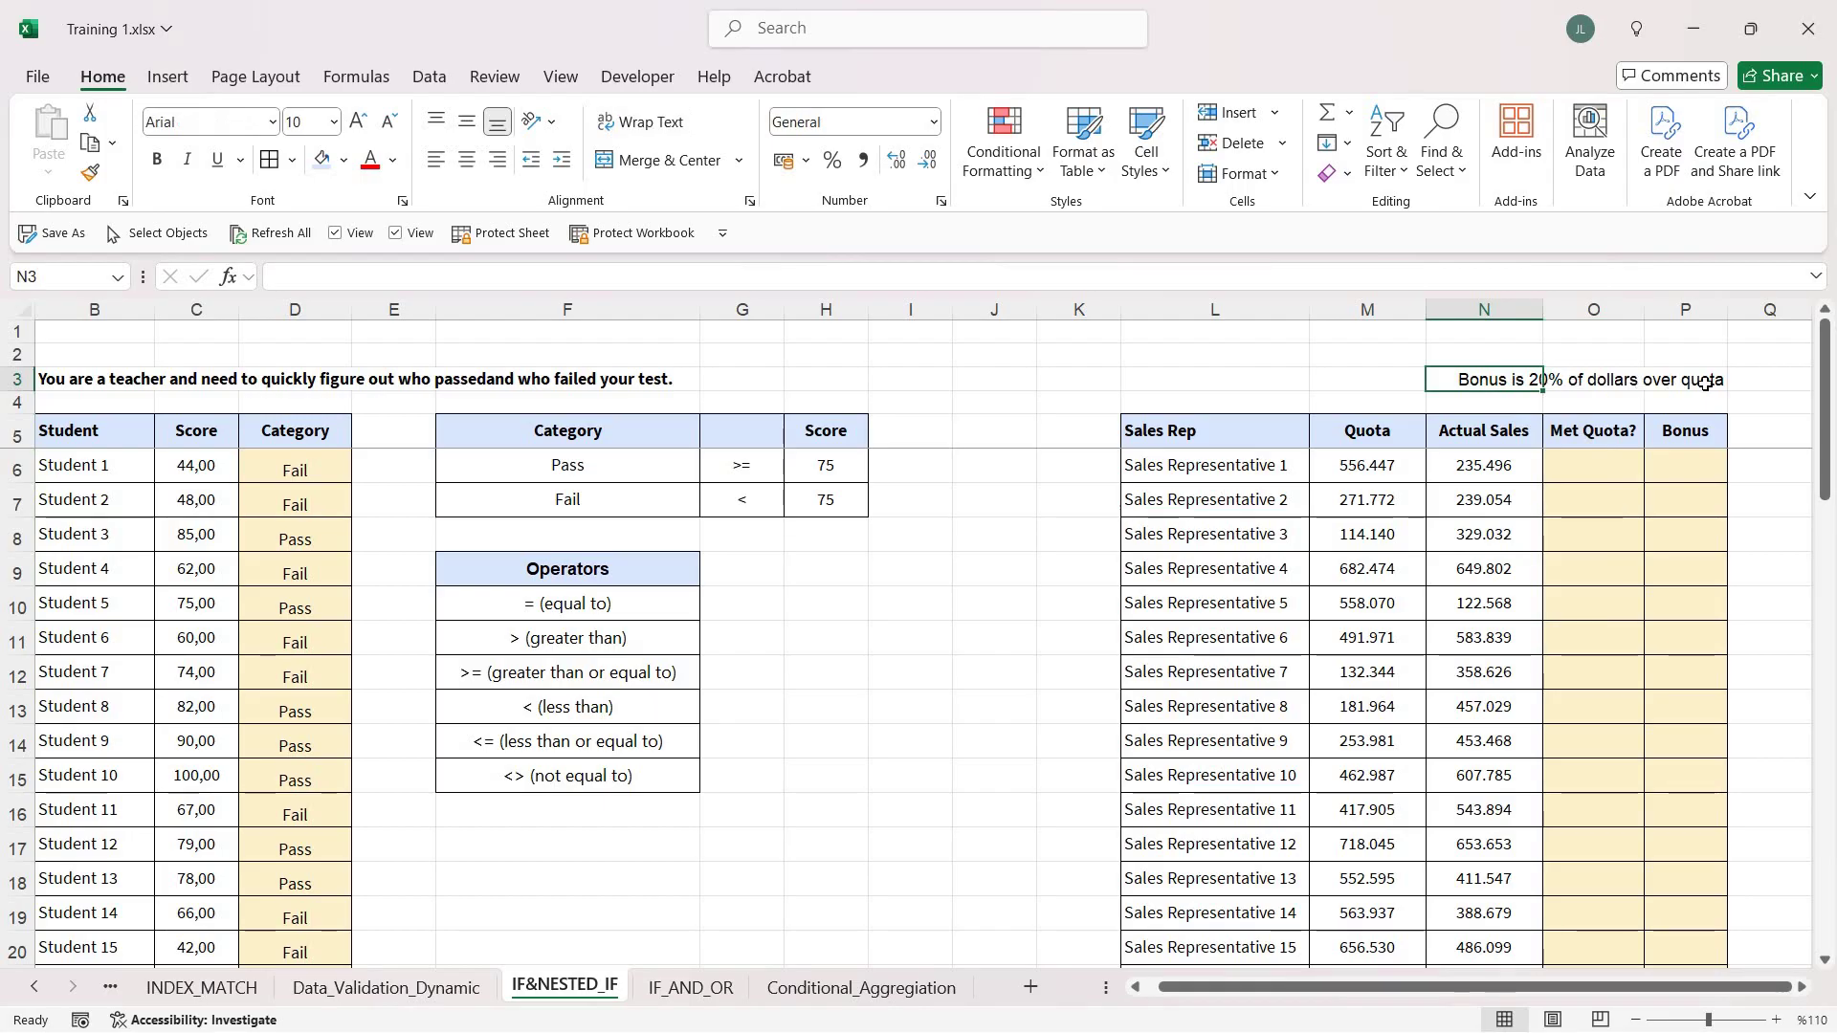
Enter the formula =IF(N6>=M6;"Yes";"No") in O6 for Sales Representative 1's Met Quota? result.
{"action": "left_click", "coordinate": [1596, 466]}
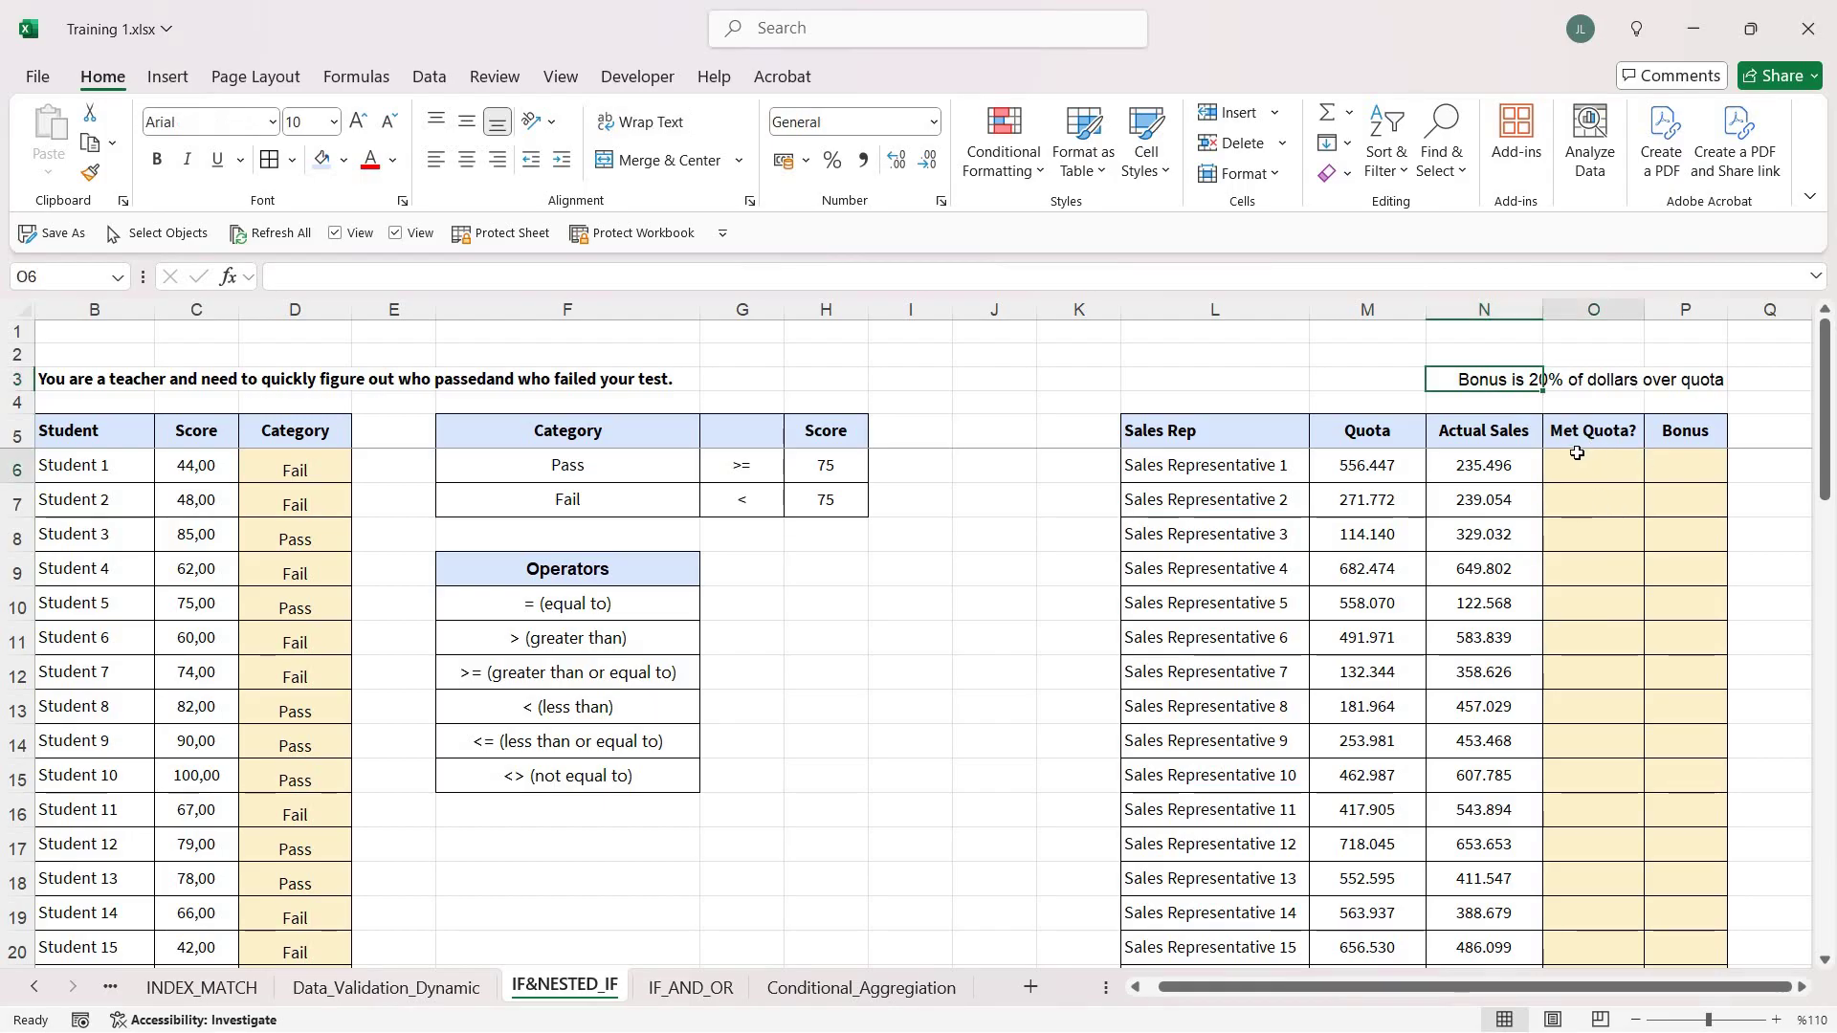
{"action": "type", "text": "="}
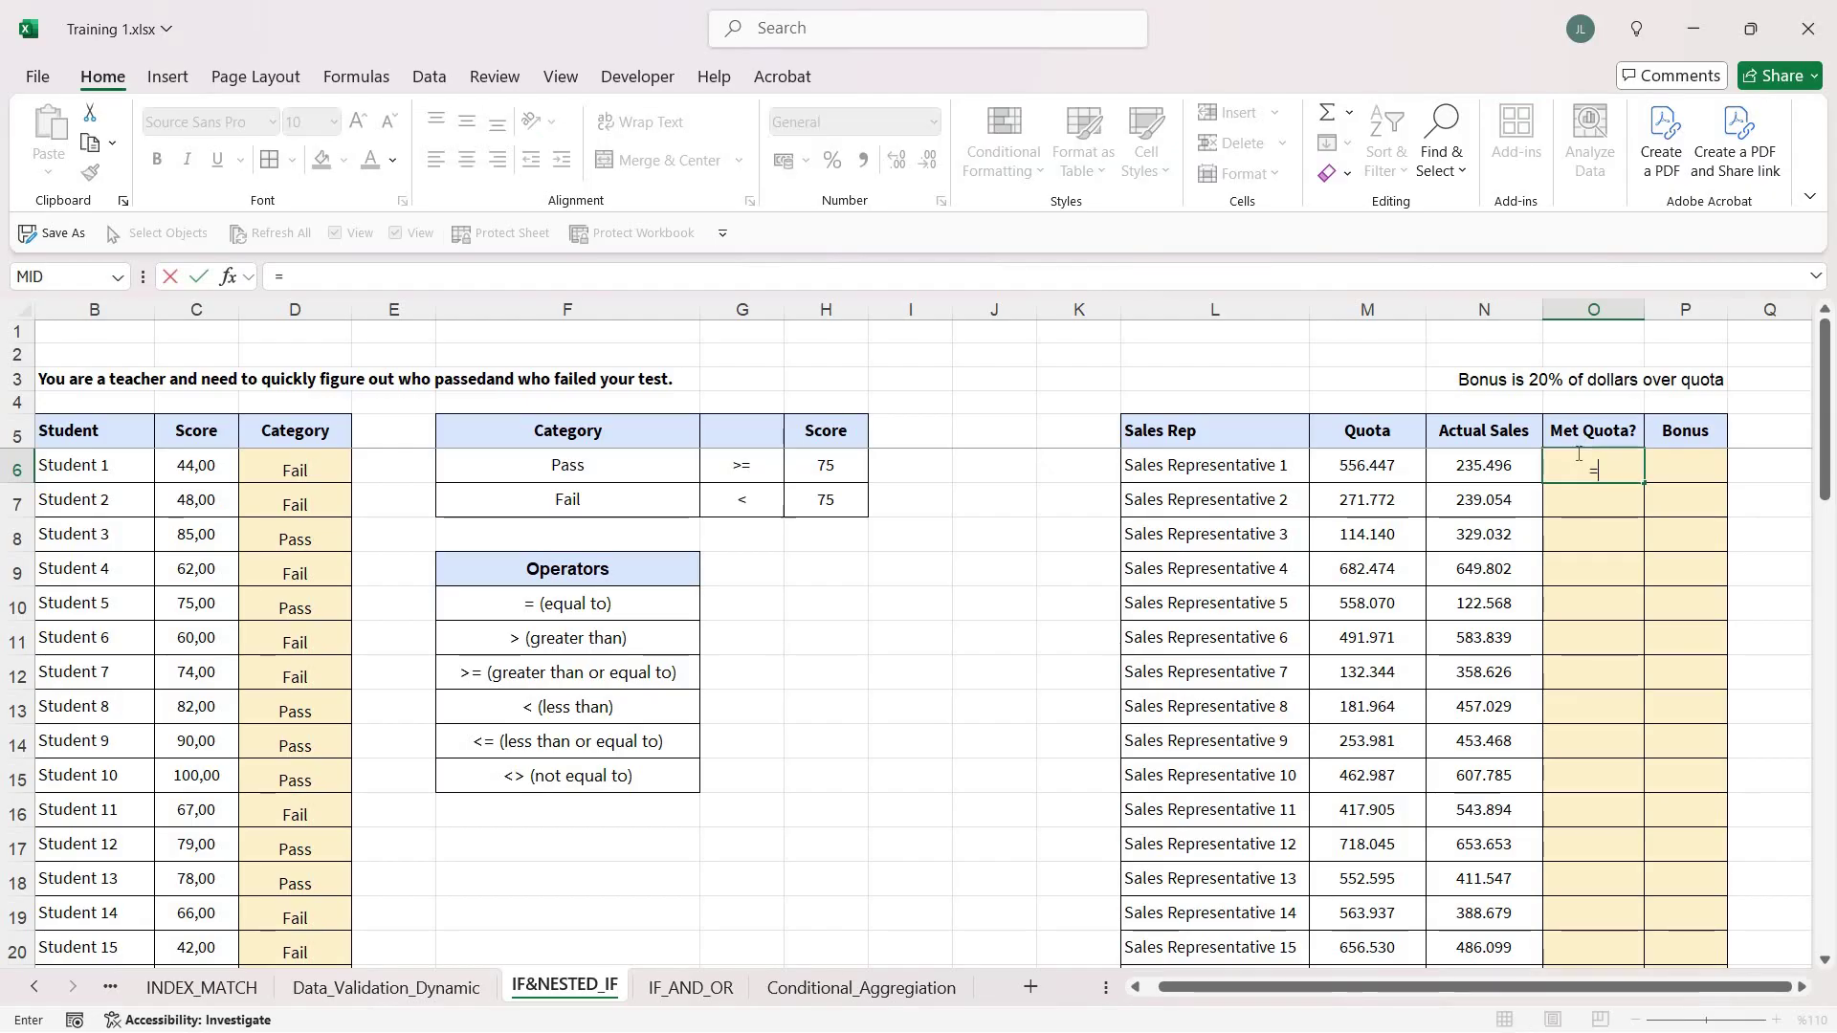
{"action": "type", "text": "IF("}
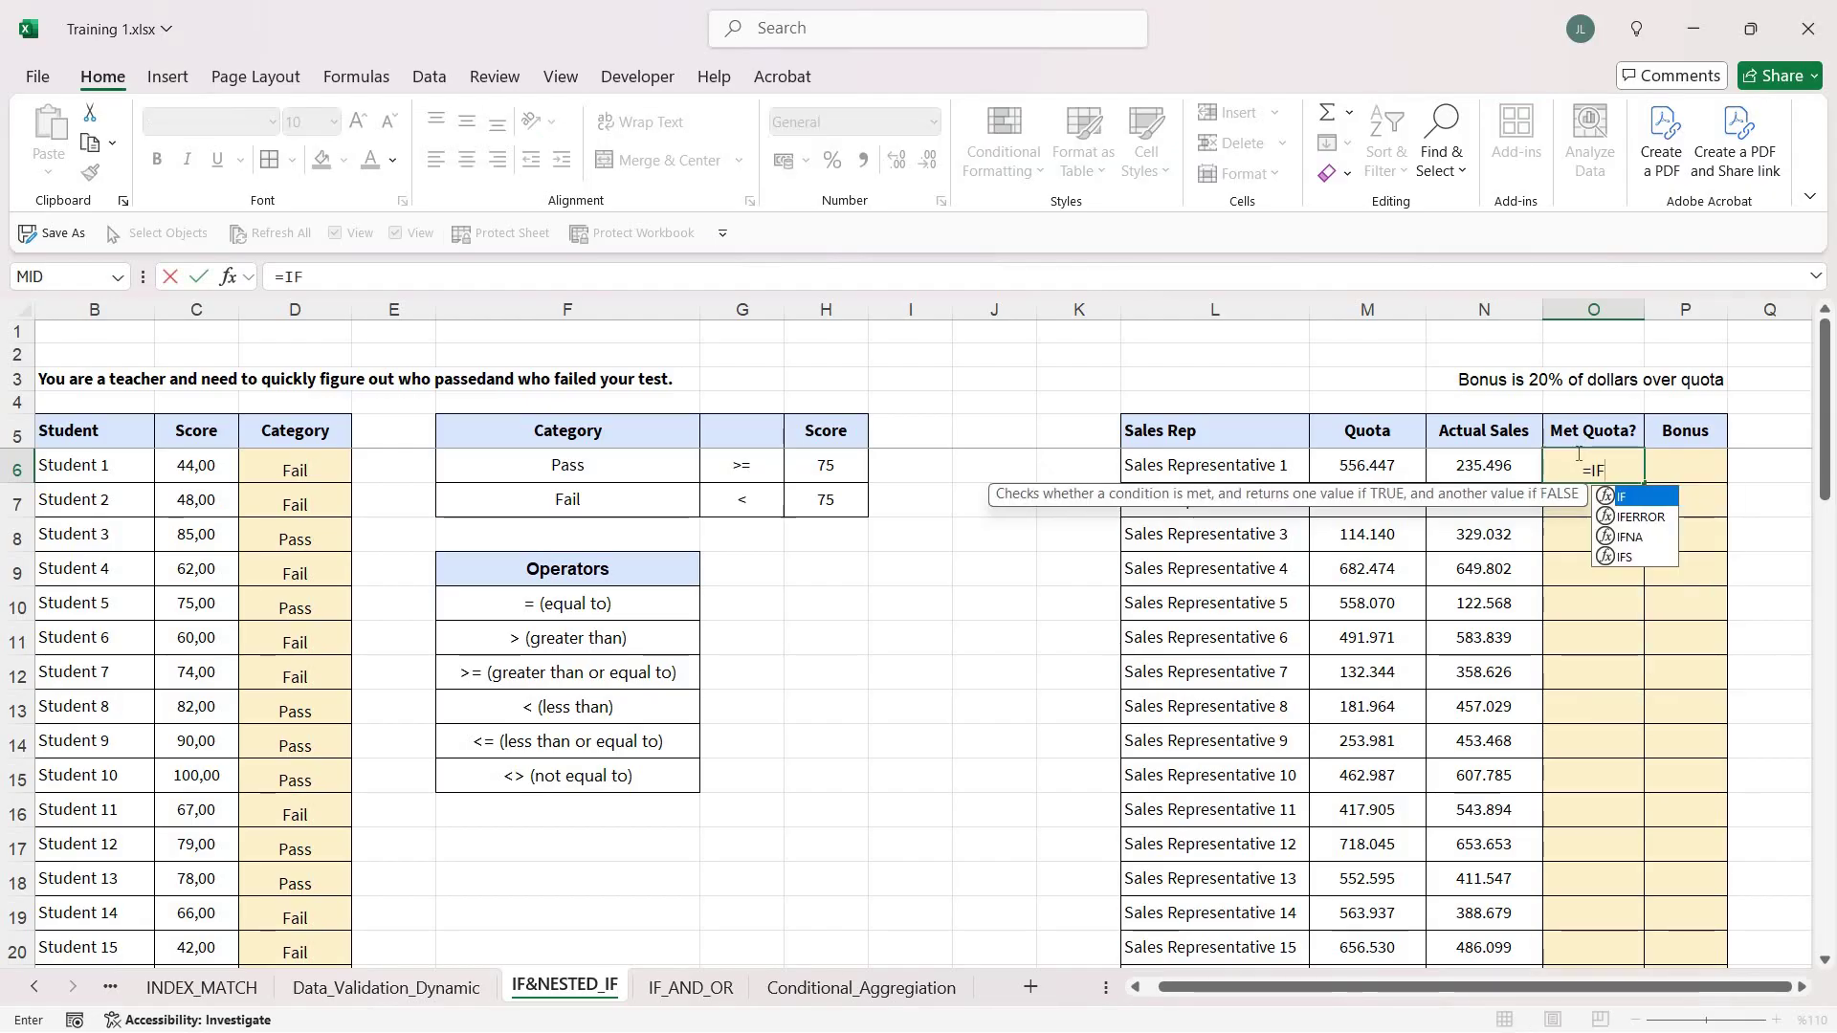
{"action": "left_click", "coordinate": [1485, 481]}
{"action": "type", "text": ">="}
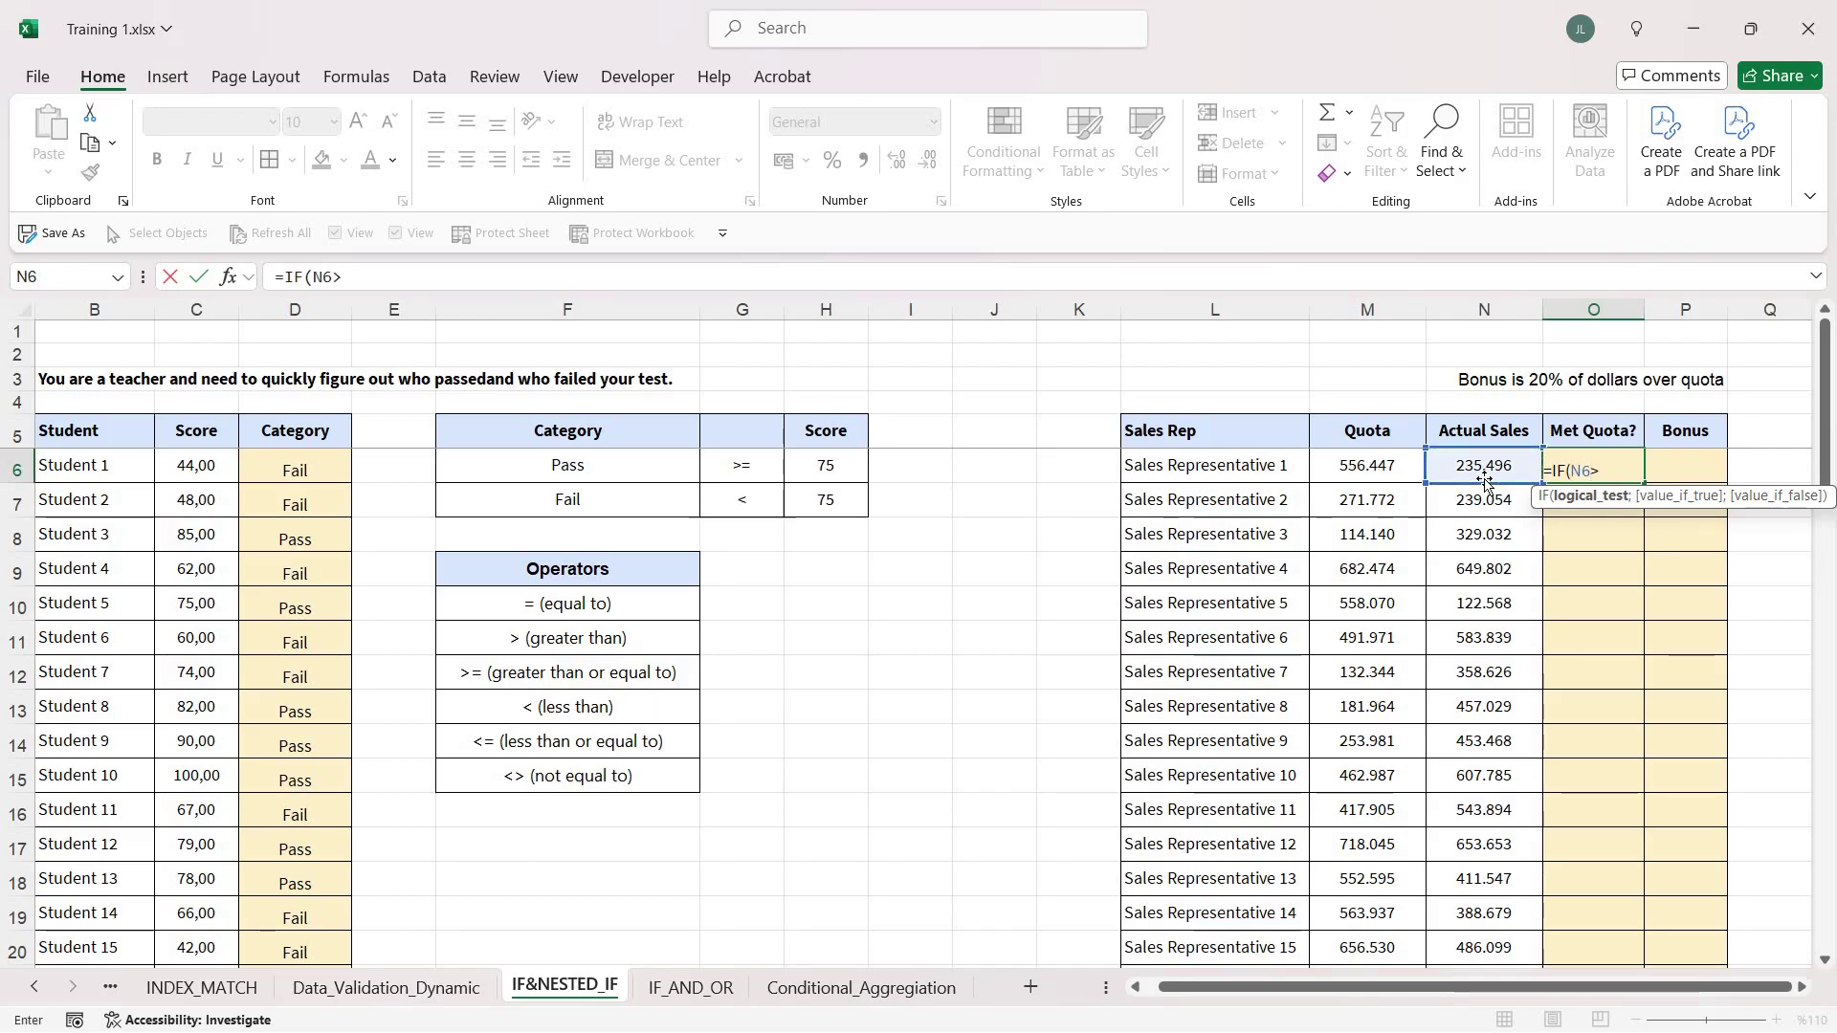
{"action": "left_click", "coordinate": [1398, 464]}
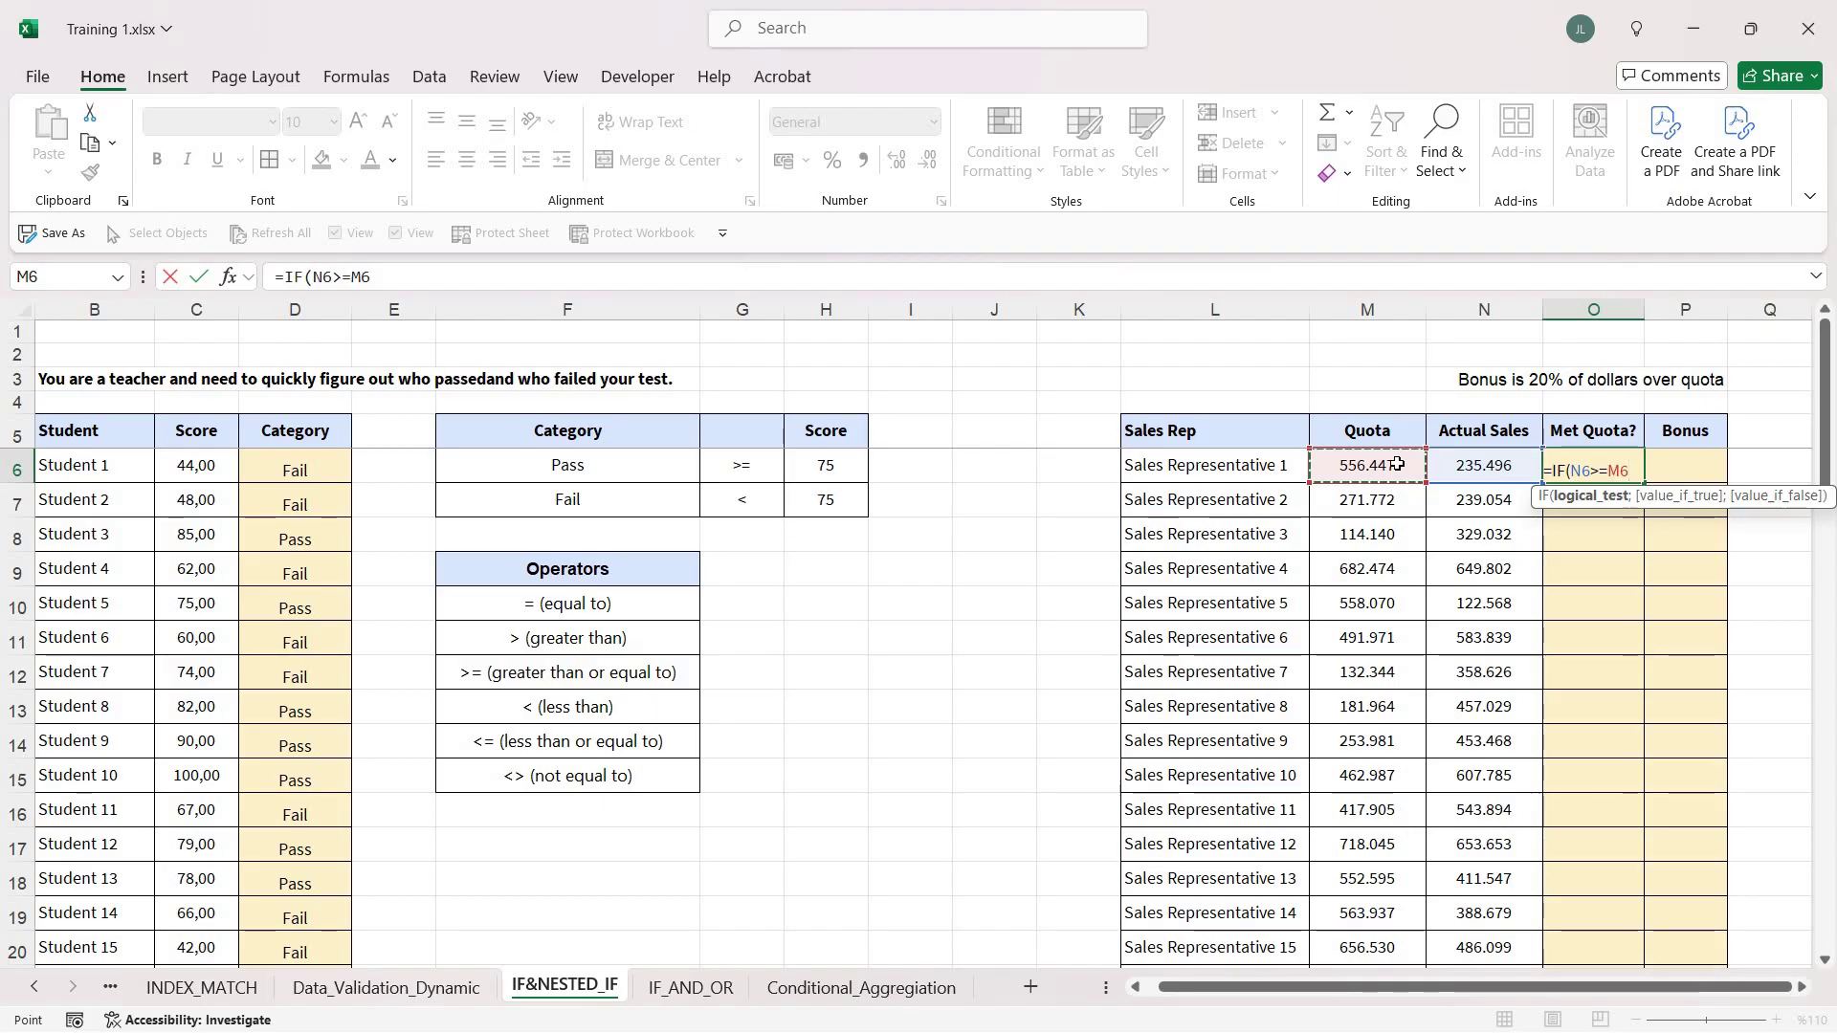
{"action": "type", "text": ";\""}
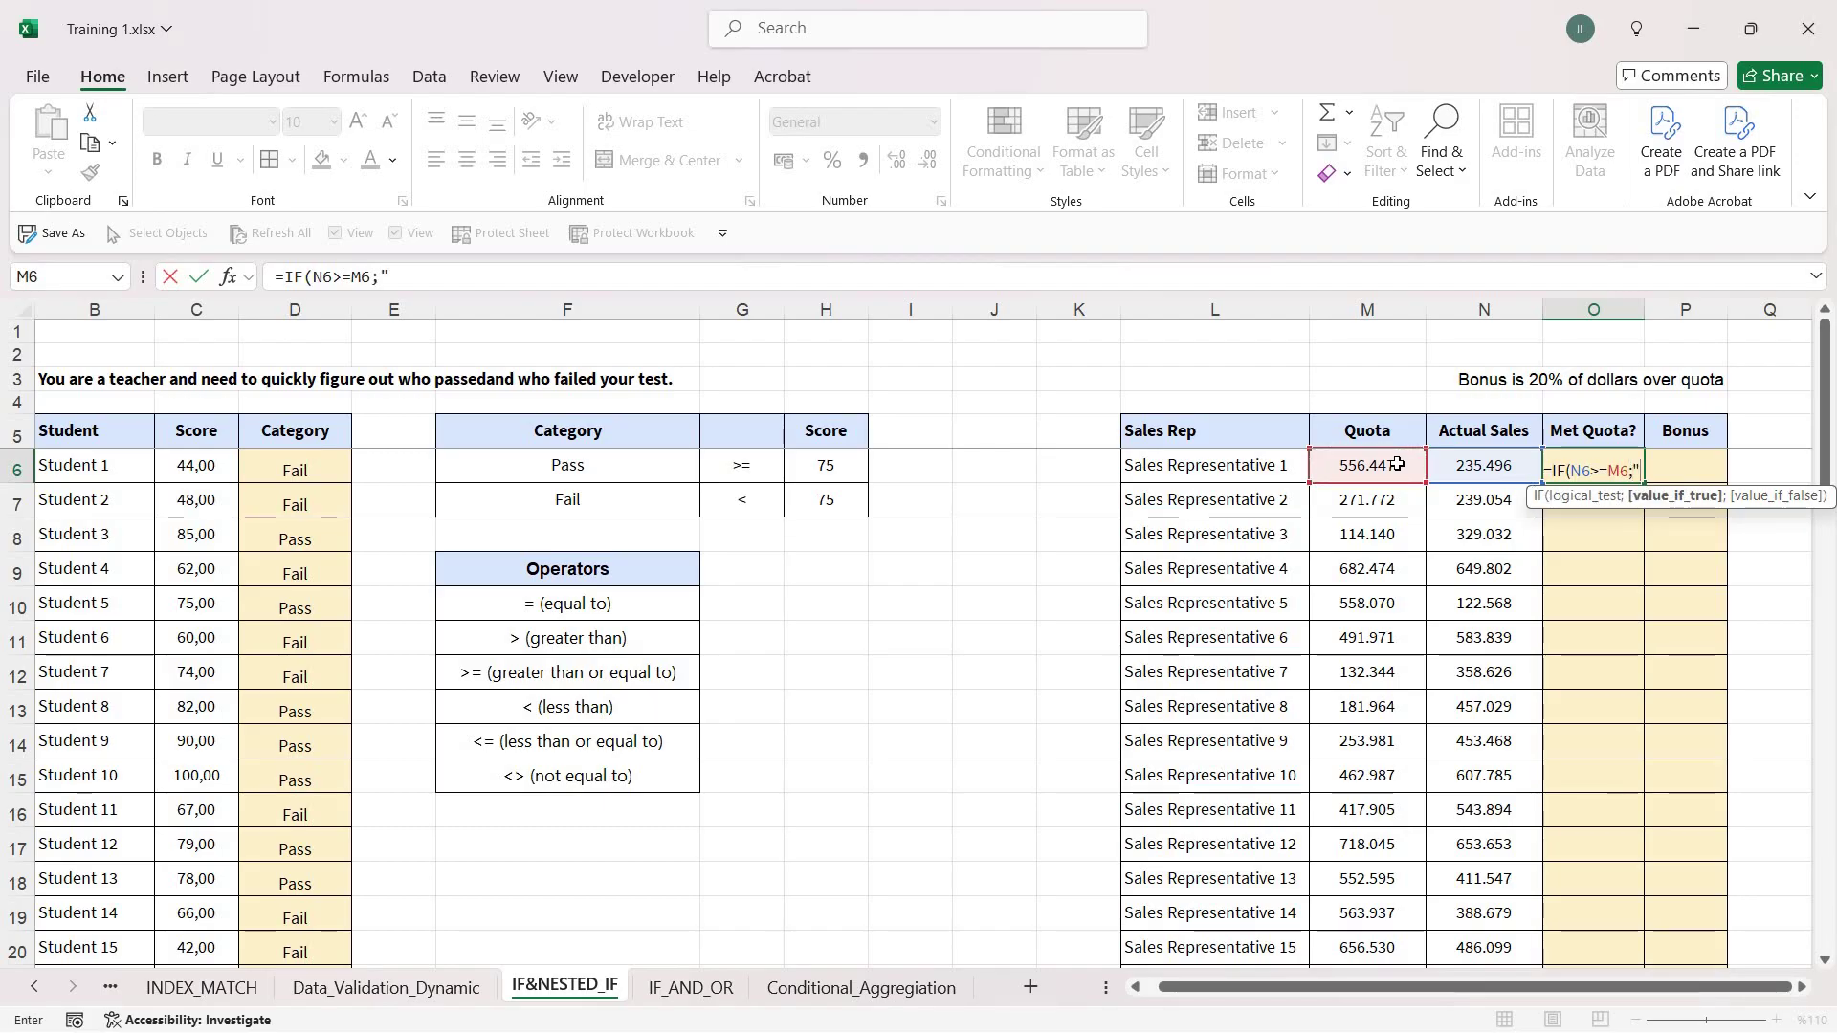
{"action": "type", "text": "Yes"}
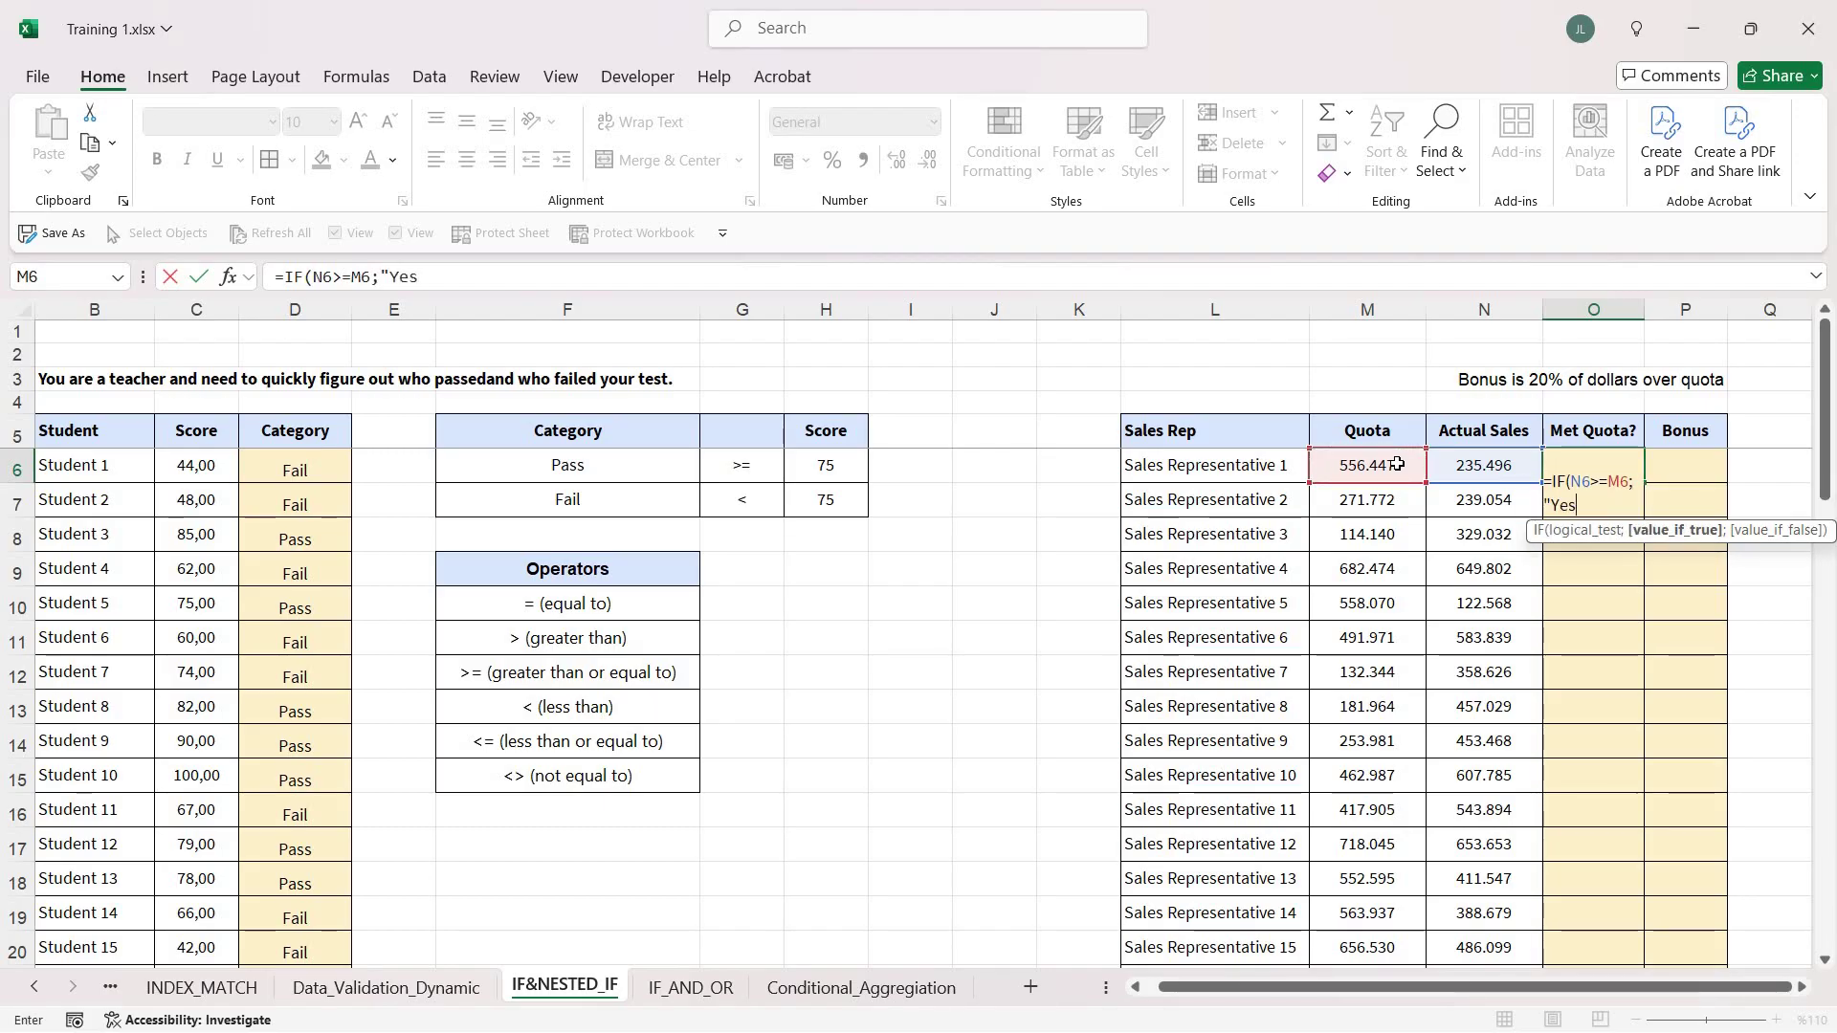
{"action": "type", "text": "\";\"N"}
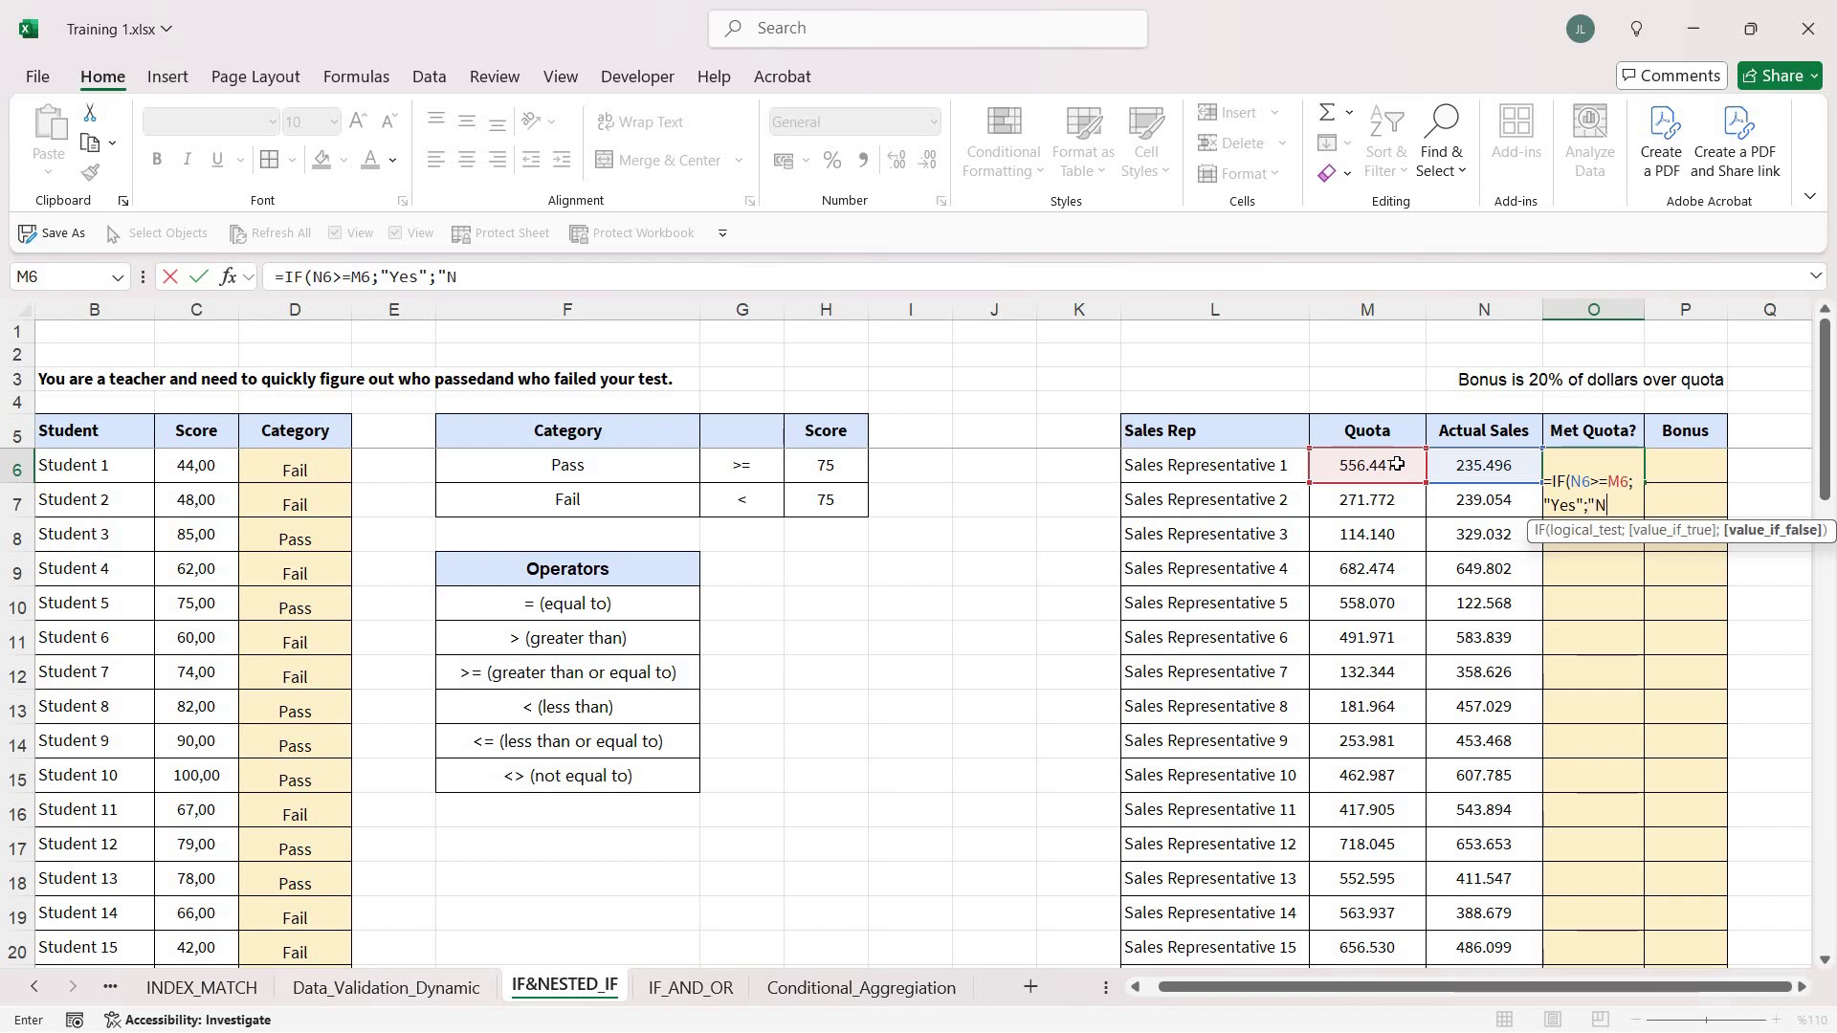
{"action": "type", "text": "o\")"}
{"action": "key", "text": "Return"}
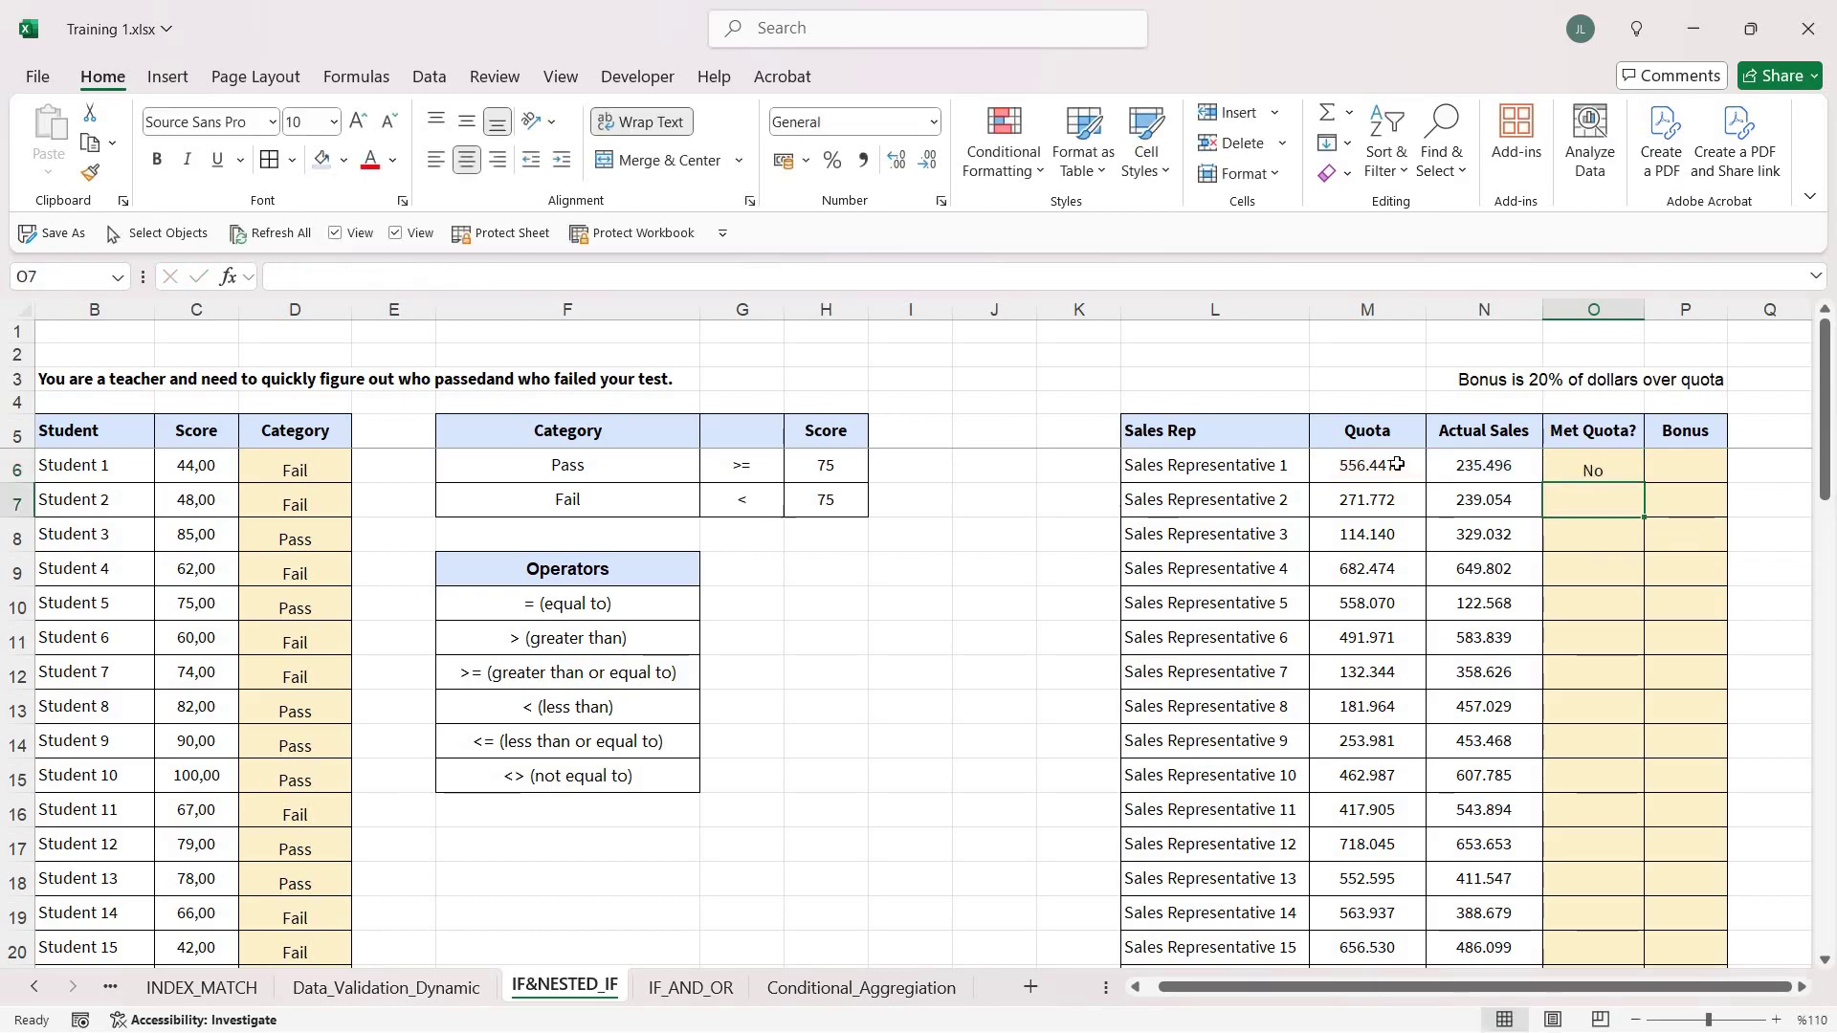
Copy the IF formula from O6 and paste it as formulas only over the Met Quota? column, O6:O55.
{"action": "key", "text": "Up"}
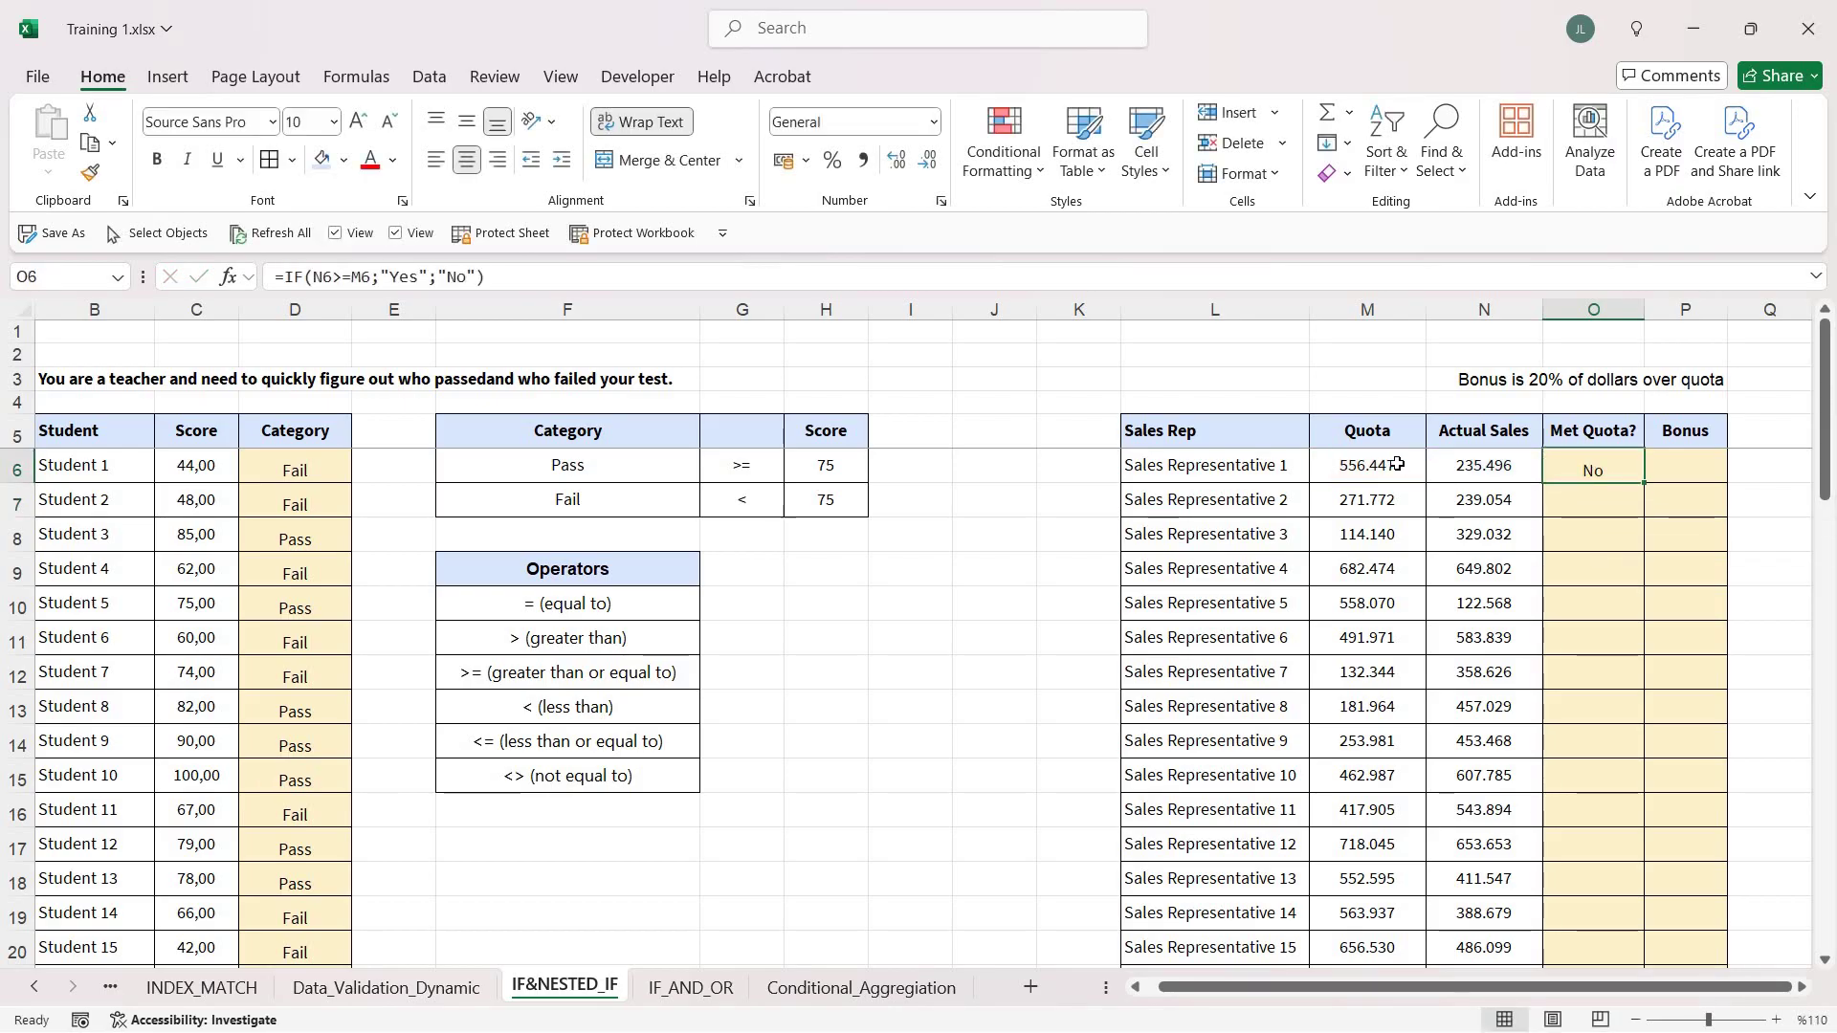
{"action": "key", "text": "ctrl+c"}
{"action": "key", "text": "Left"}
{"action": "key", "text": "ctrl+Down"}
{"action": "key", "text": "Right"}
{"action": "key", "text": "ctrl+shift+Up"}
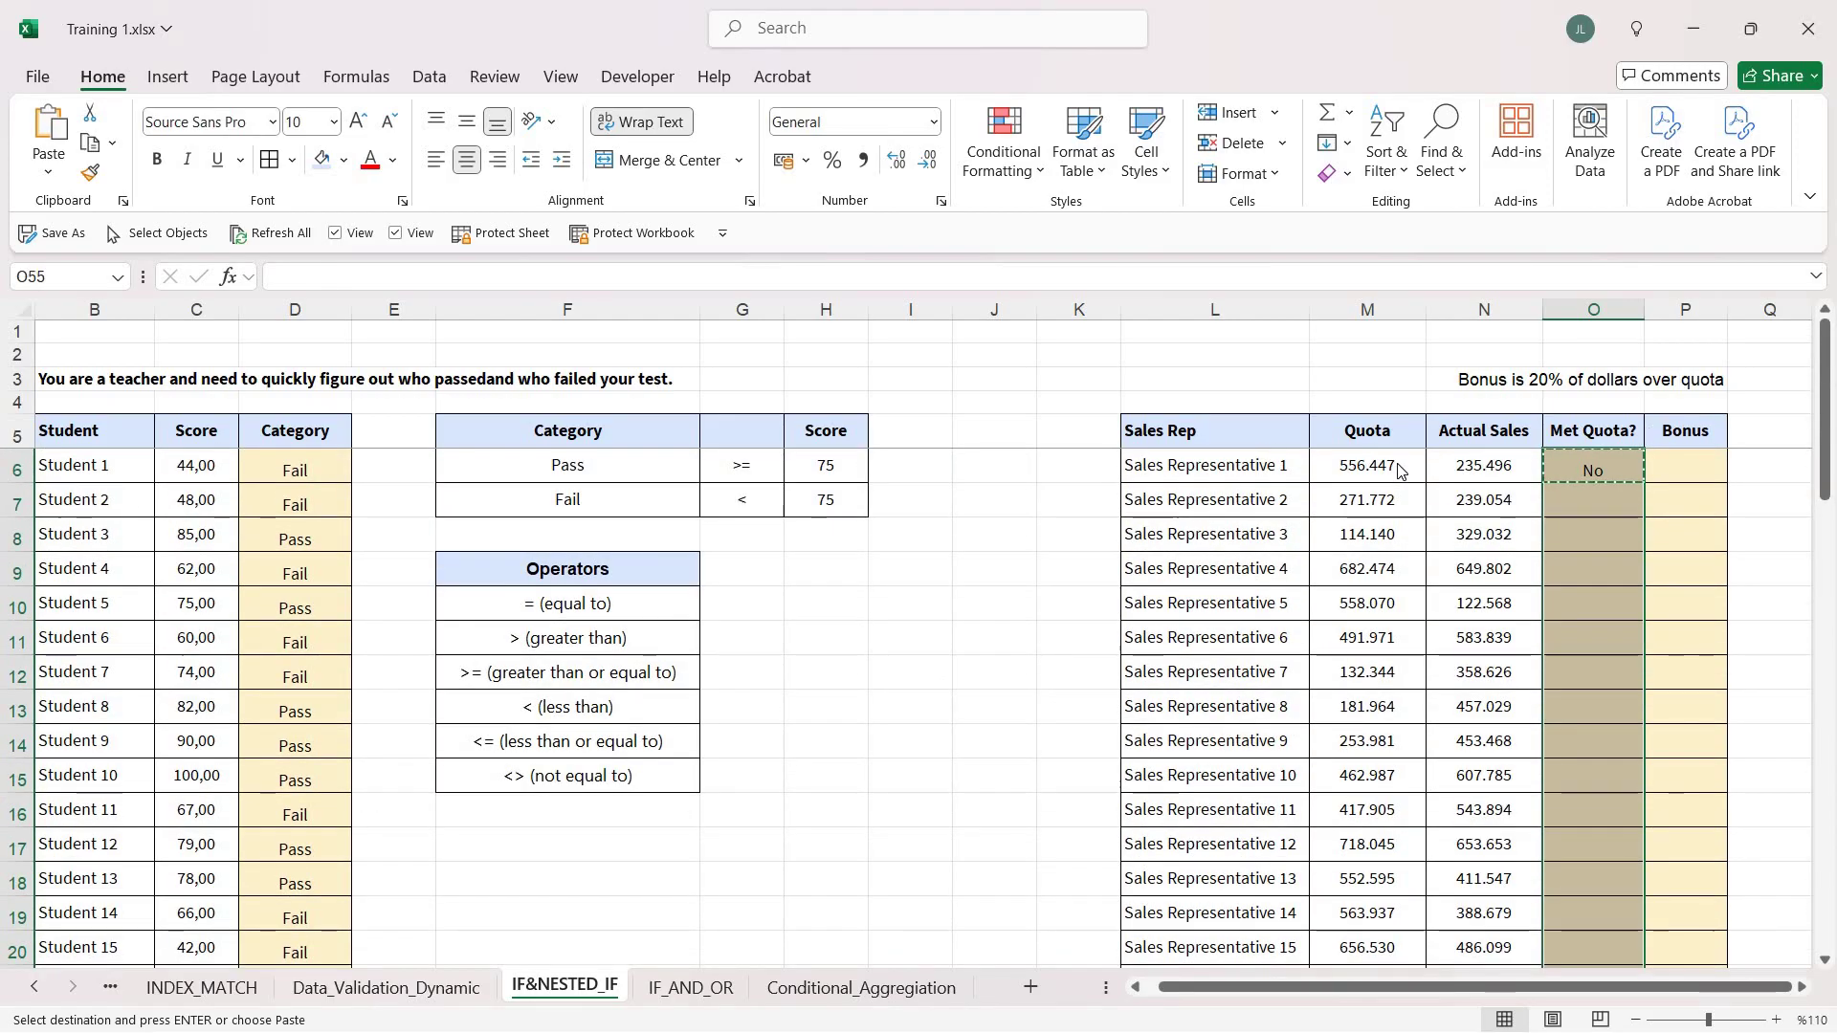
{"action": "key", "text": "ctrl+alt+v"}
{"action": "key", "text": "f"}
{"action": "key", "text": "Return"}
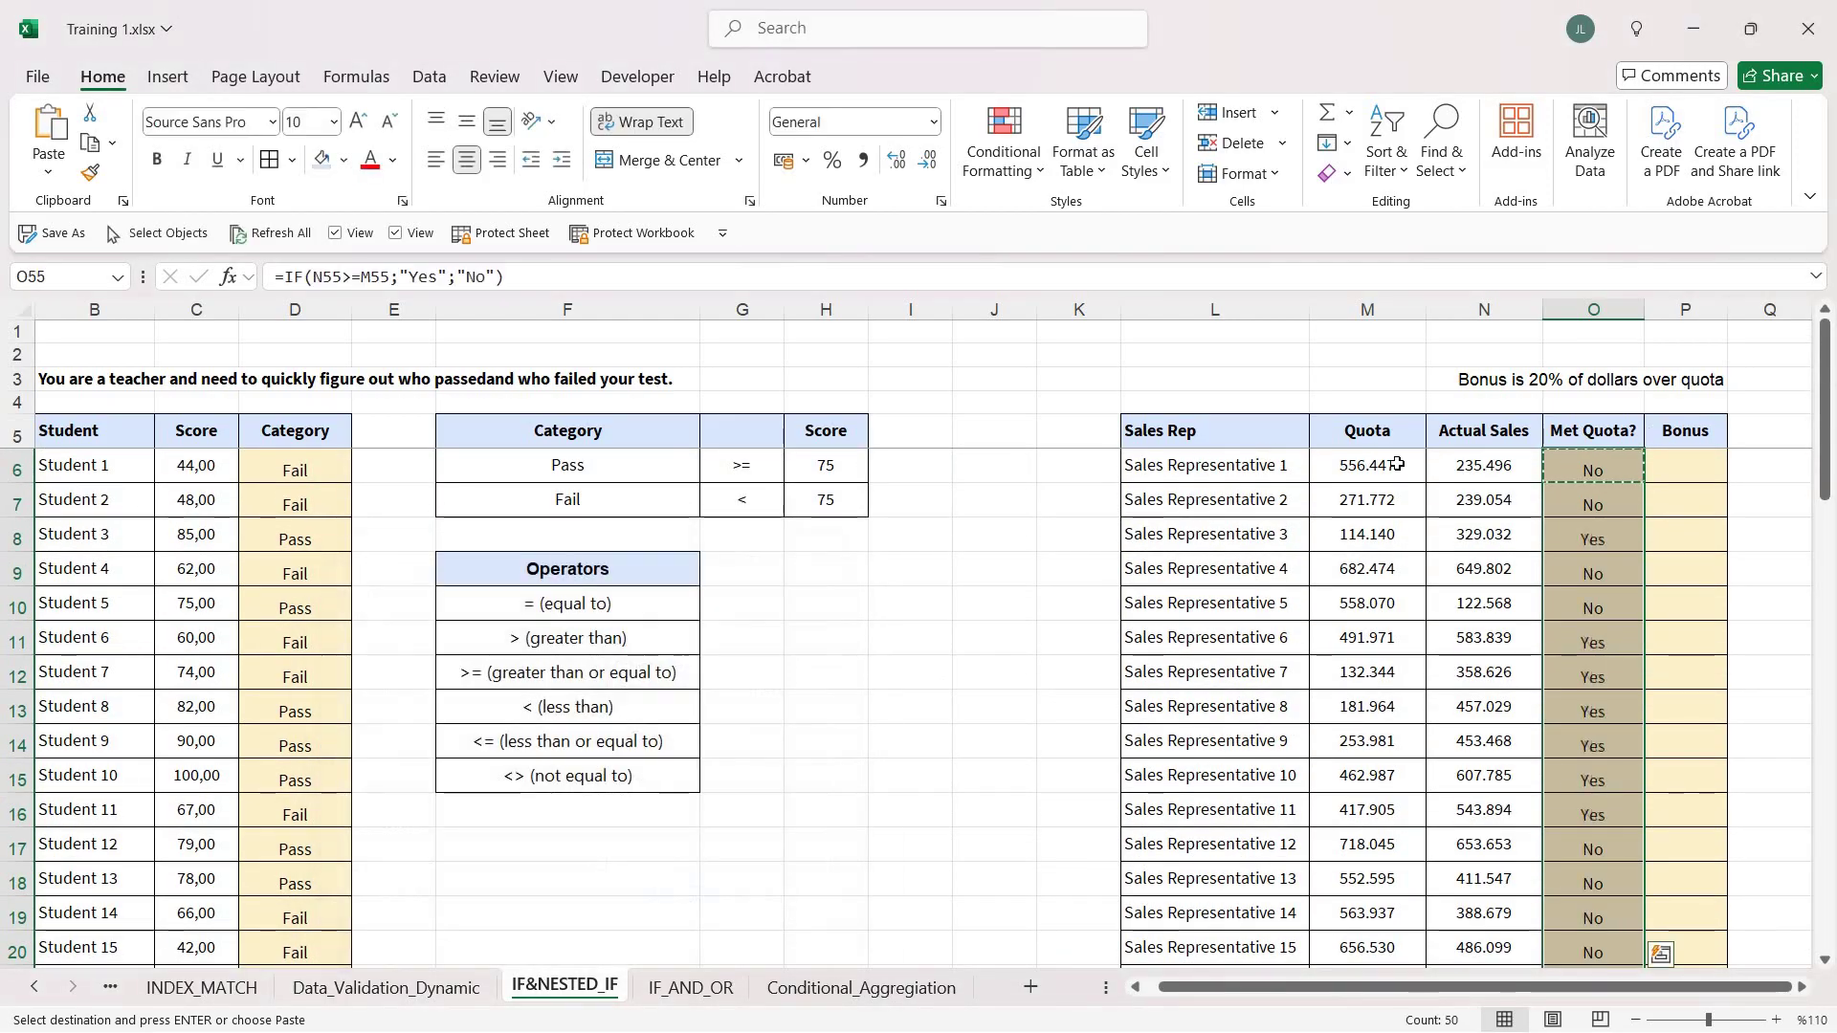
Review the Yes/No results in the Met Quota? column and select the first Bonus cell, P6.
{"action": "left_click_drag", "start_coordinate": [1615, 469], "coordinate": [1591, 708]}
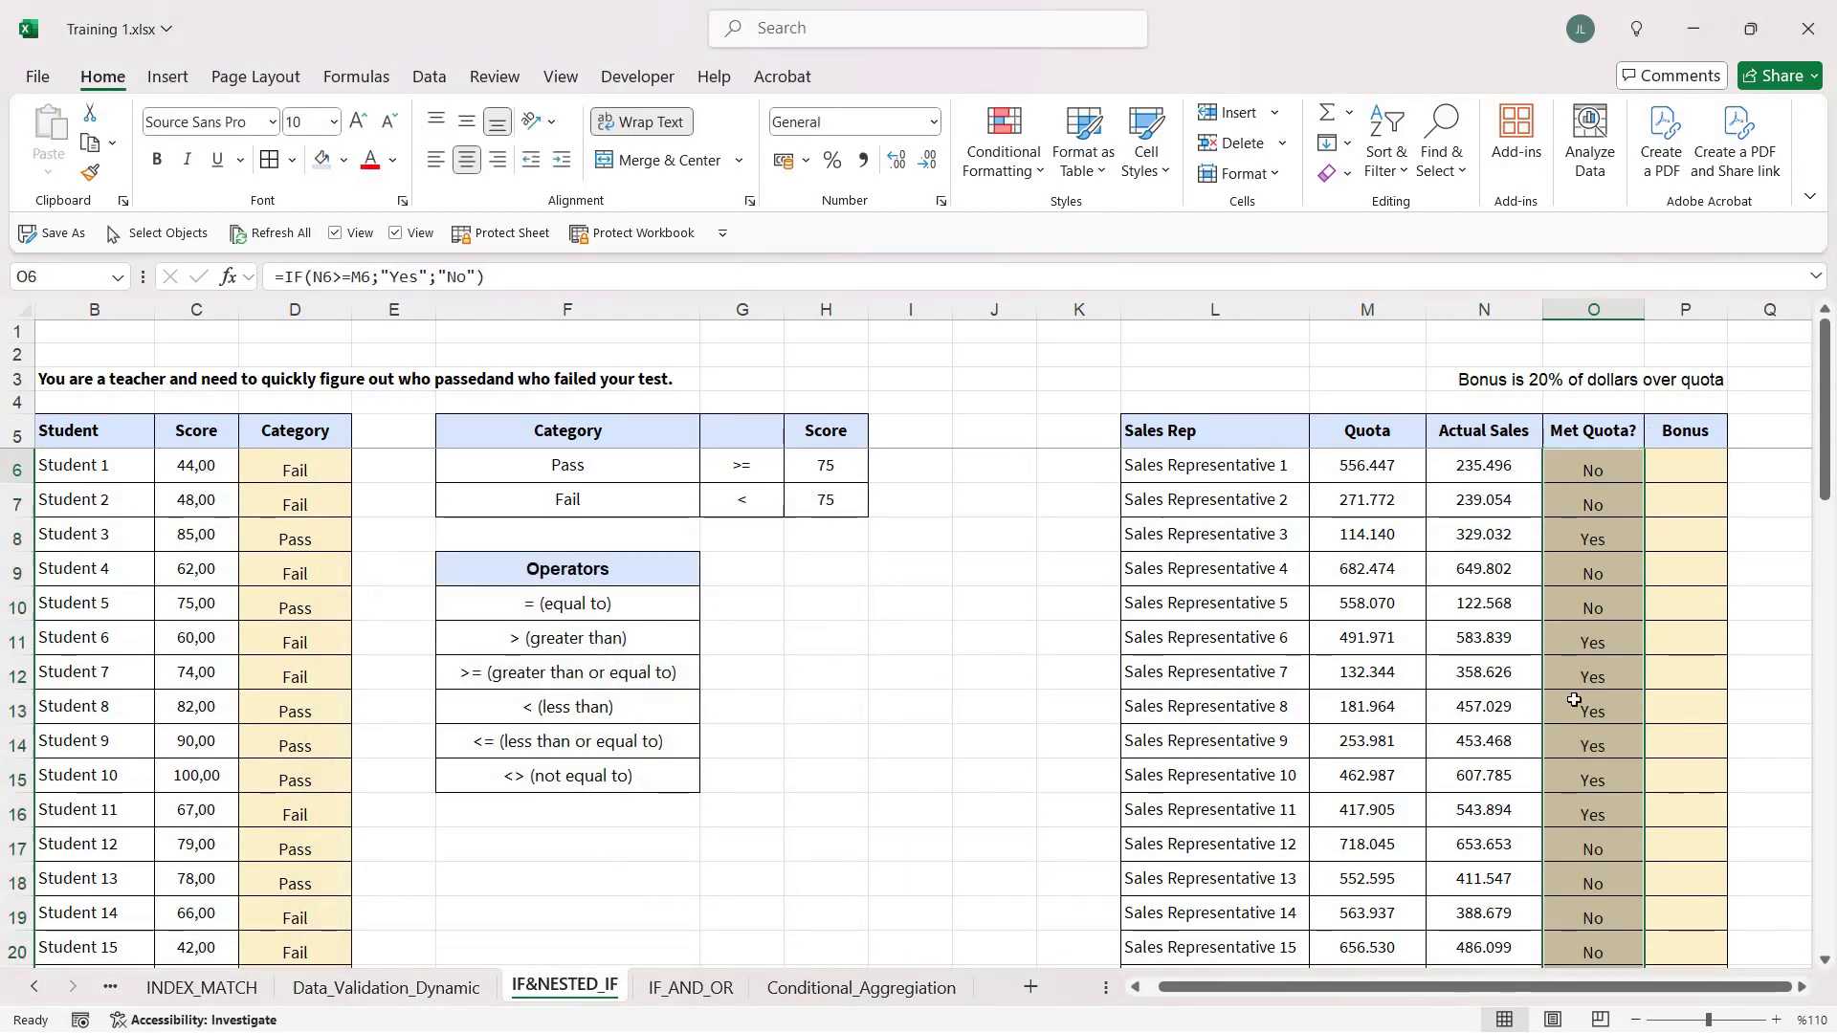
{"action": "left_click", "coordinate": [1716, 472]}
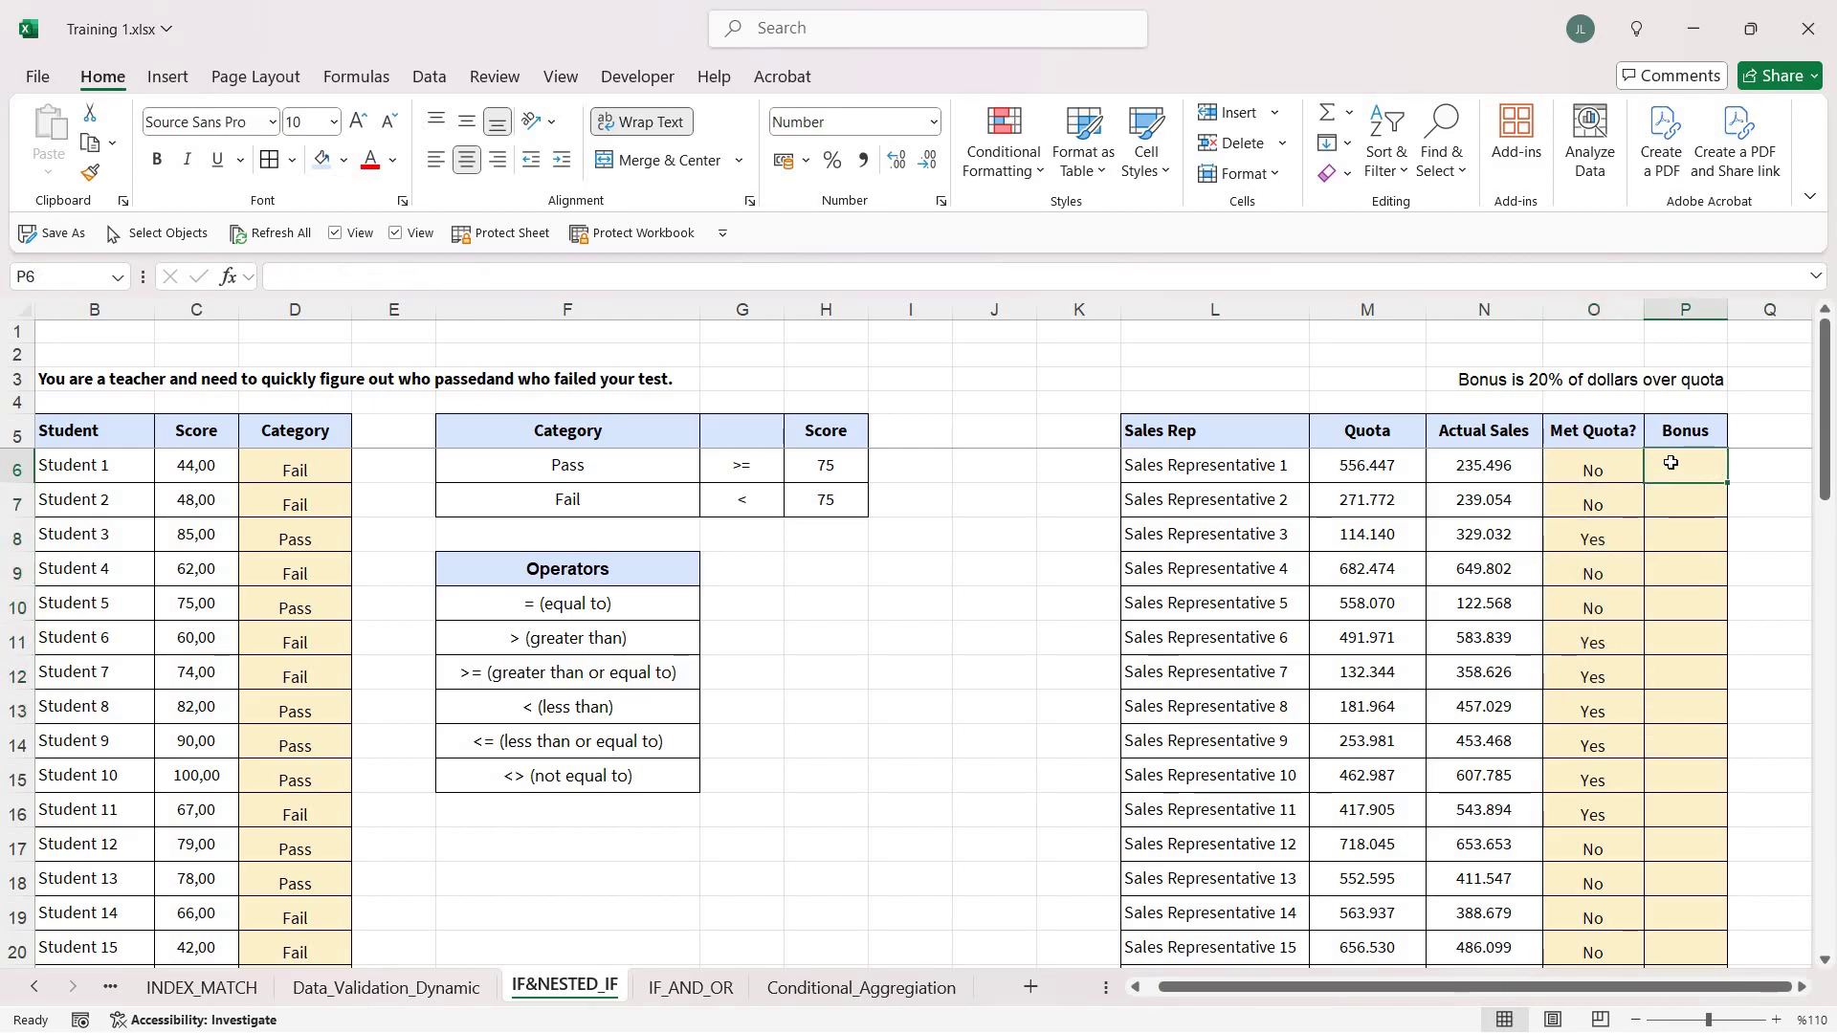
{"action": "left_click_drag", "start_coordinate": [1600, 468], "coordinate": [1600, 678]}
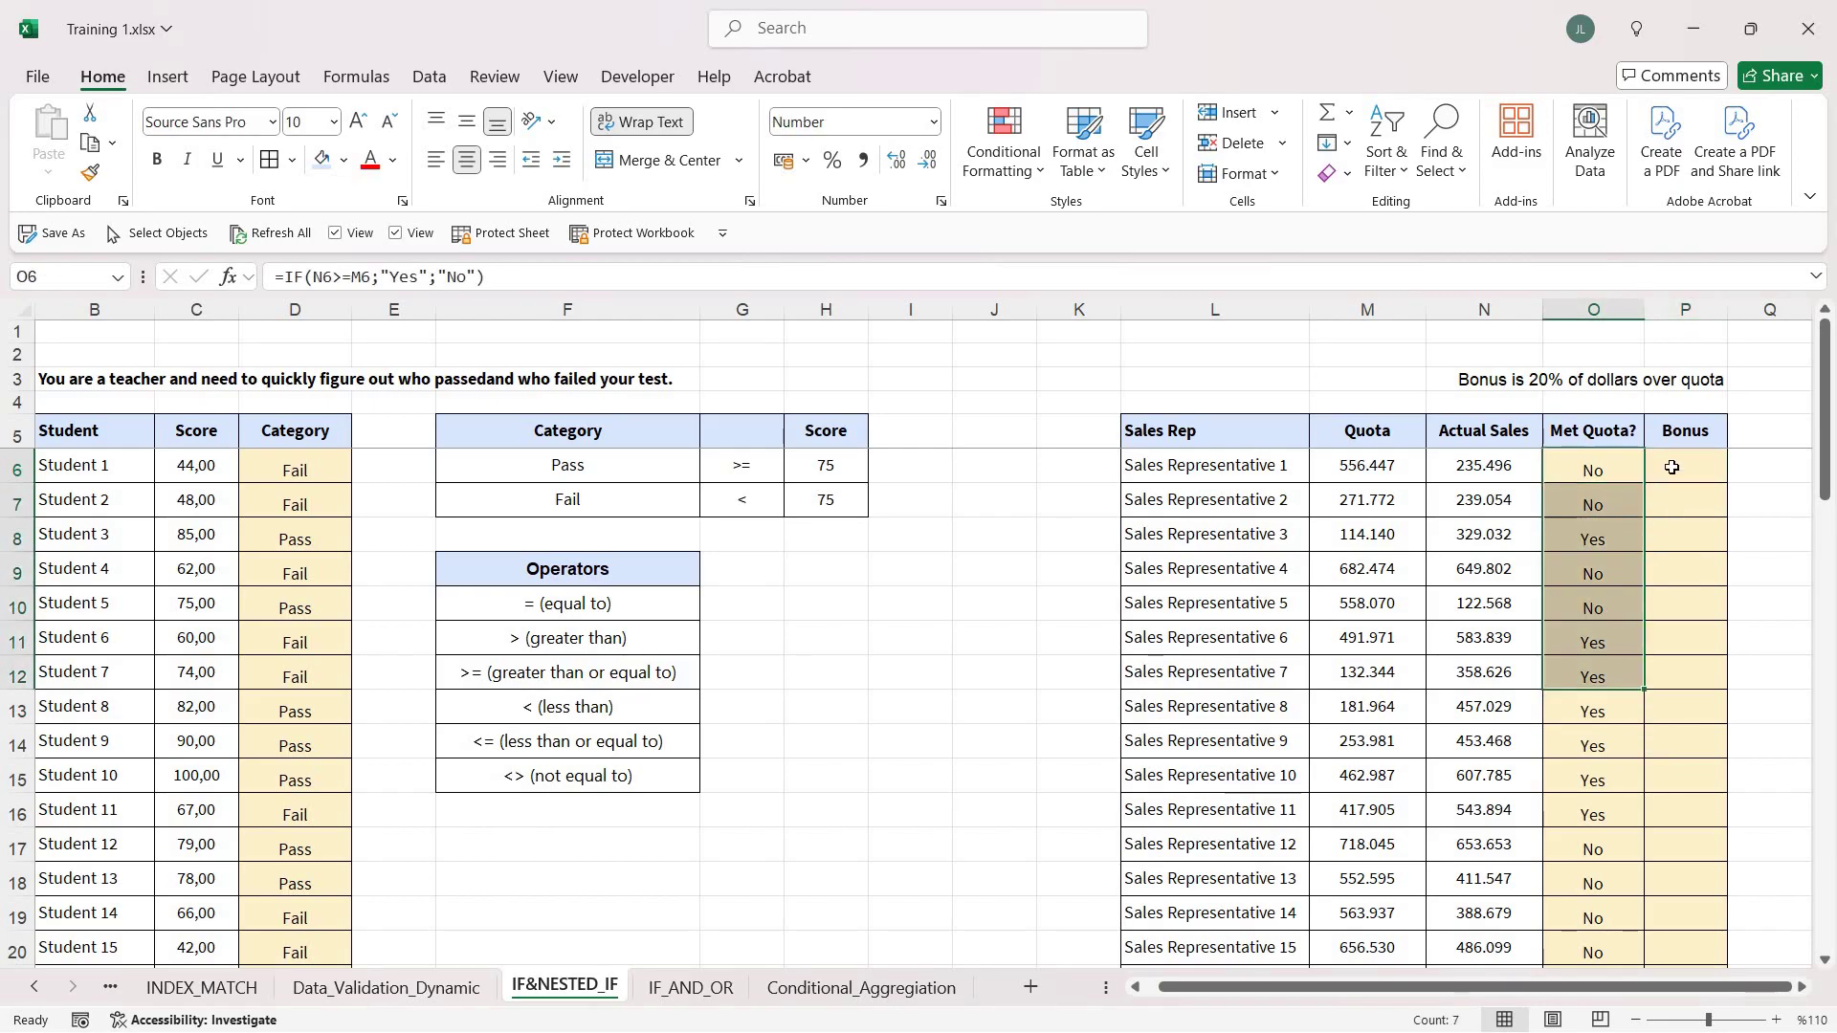
{"action": "left_click", "coordinate": [1674, 467]}
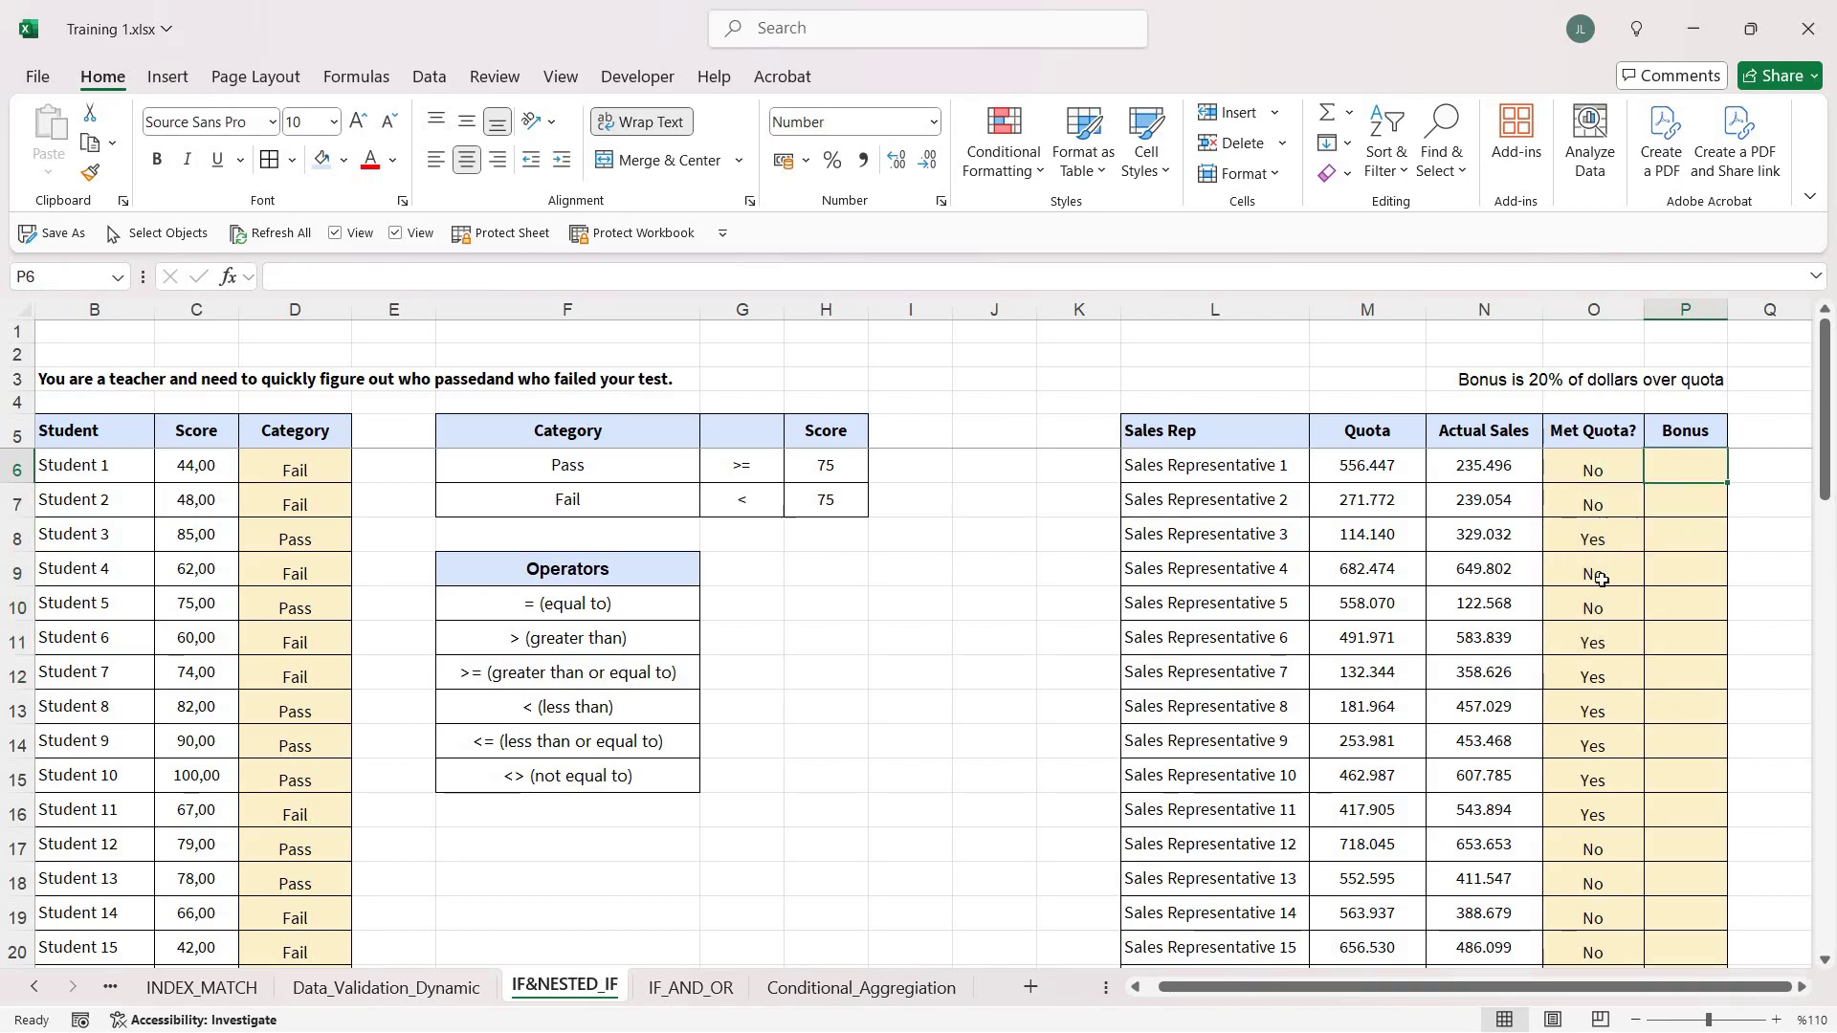
Enter the formula =IF(O6="Yes";0,2*(N6-M6);"No Bonus") in P6 for Sales Representative 1's Bonus.
{"action": "left_click_drag", "start_coordinate": [1593, 469], "coordinate": [1593, 780]}
{"action": "left_click", "coordinate": [1699, 478]}
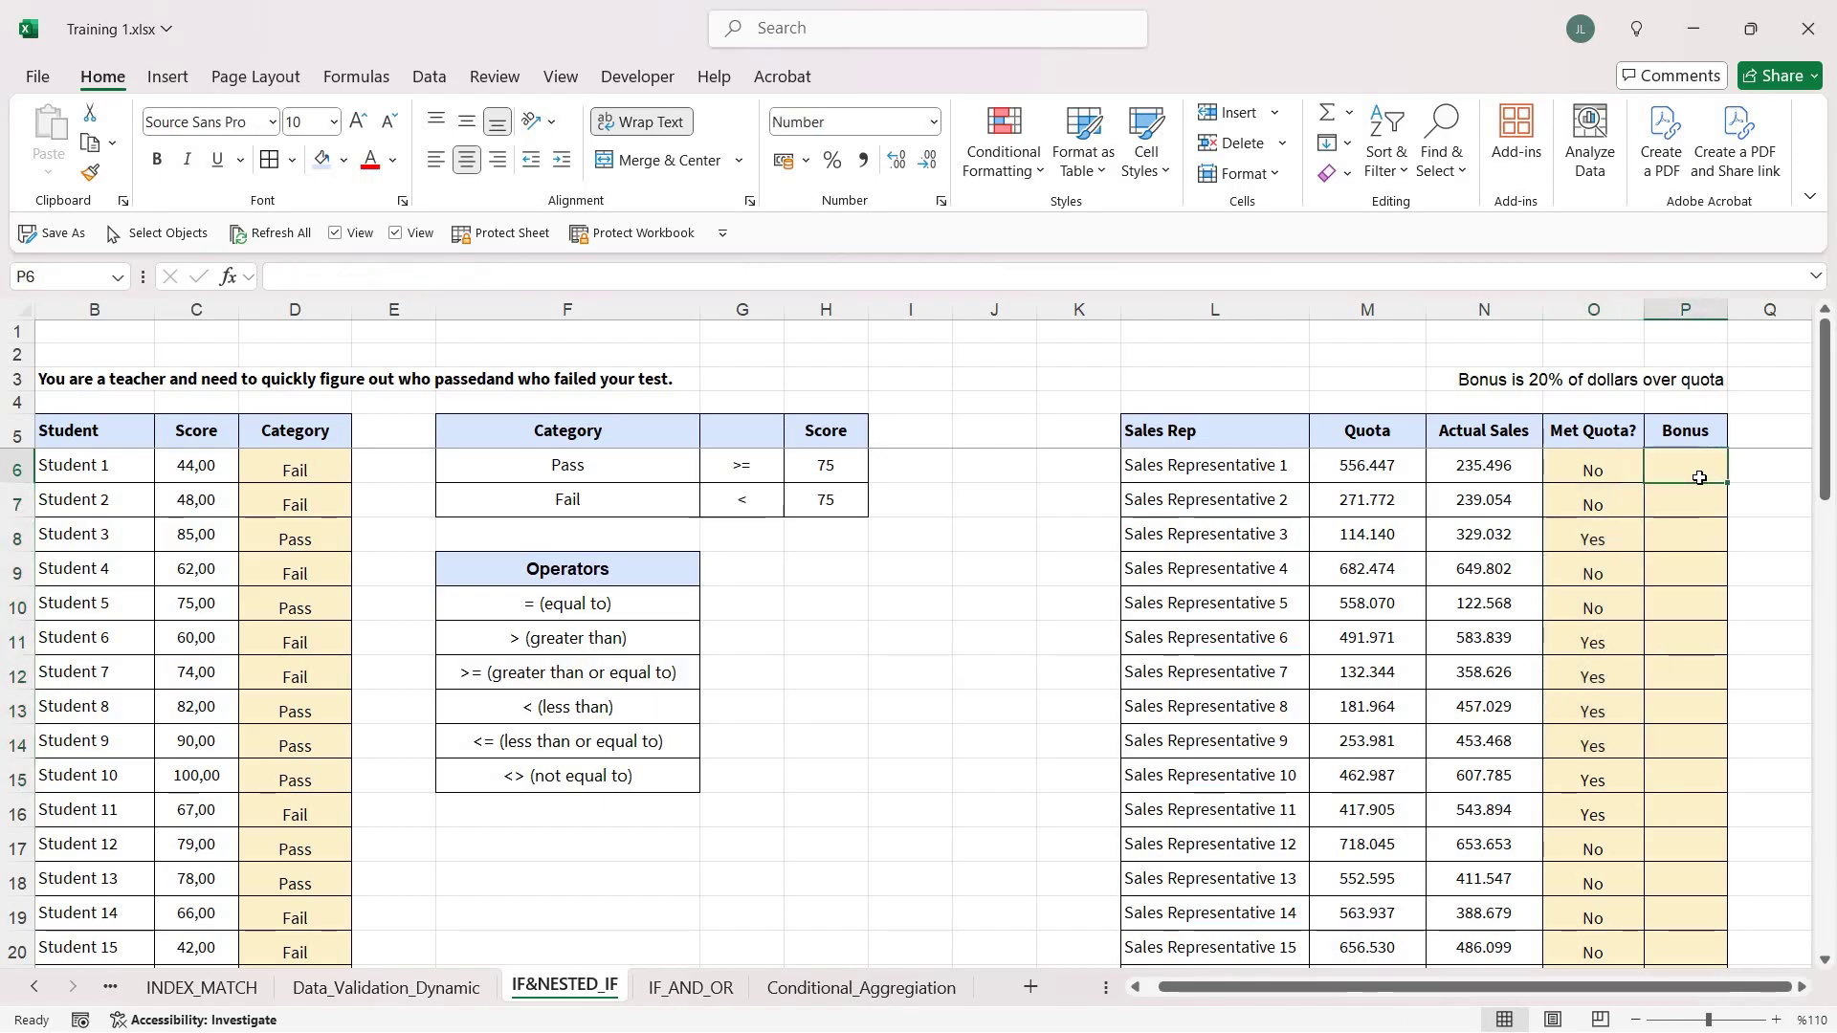
{"action": "type", "text": "="}
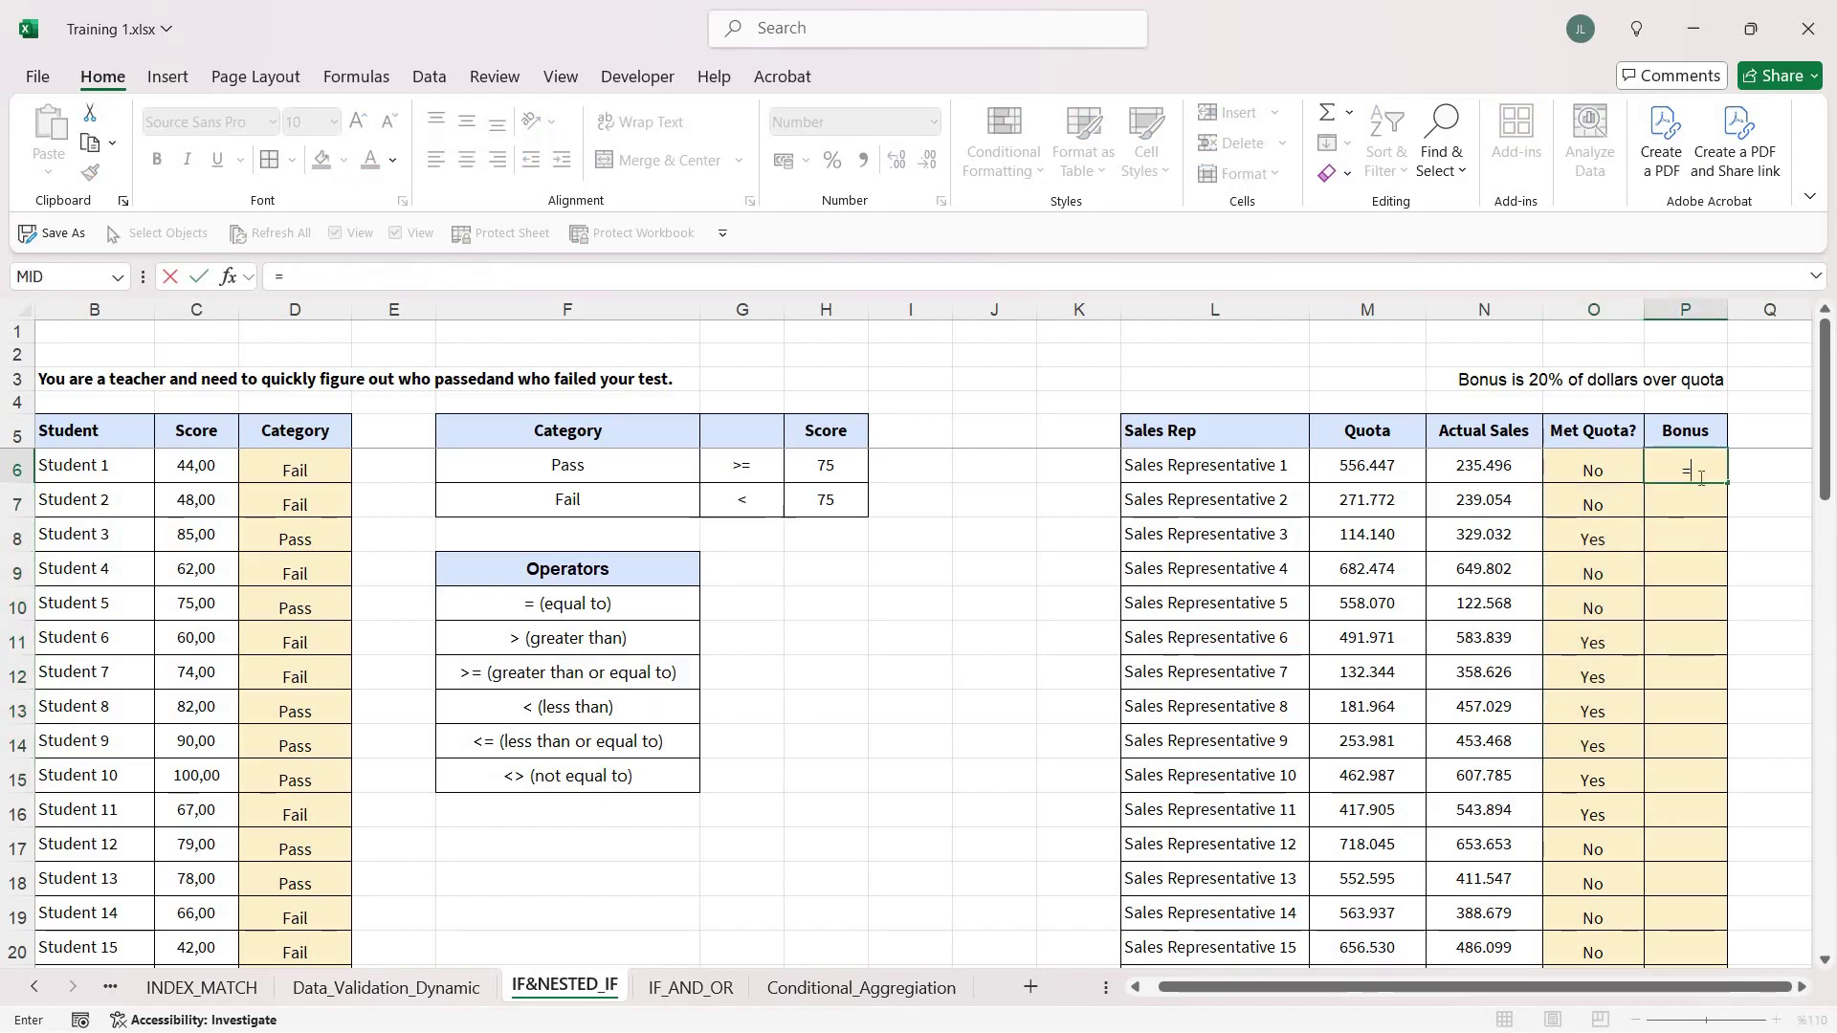
{"action": "type", "text": "IF("}
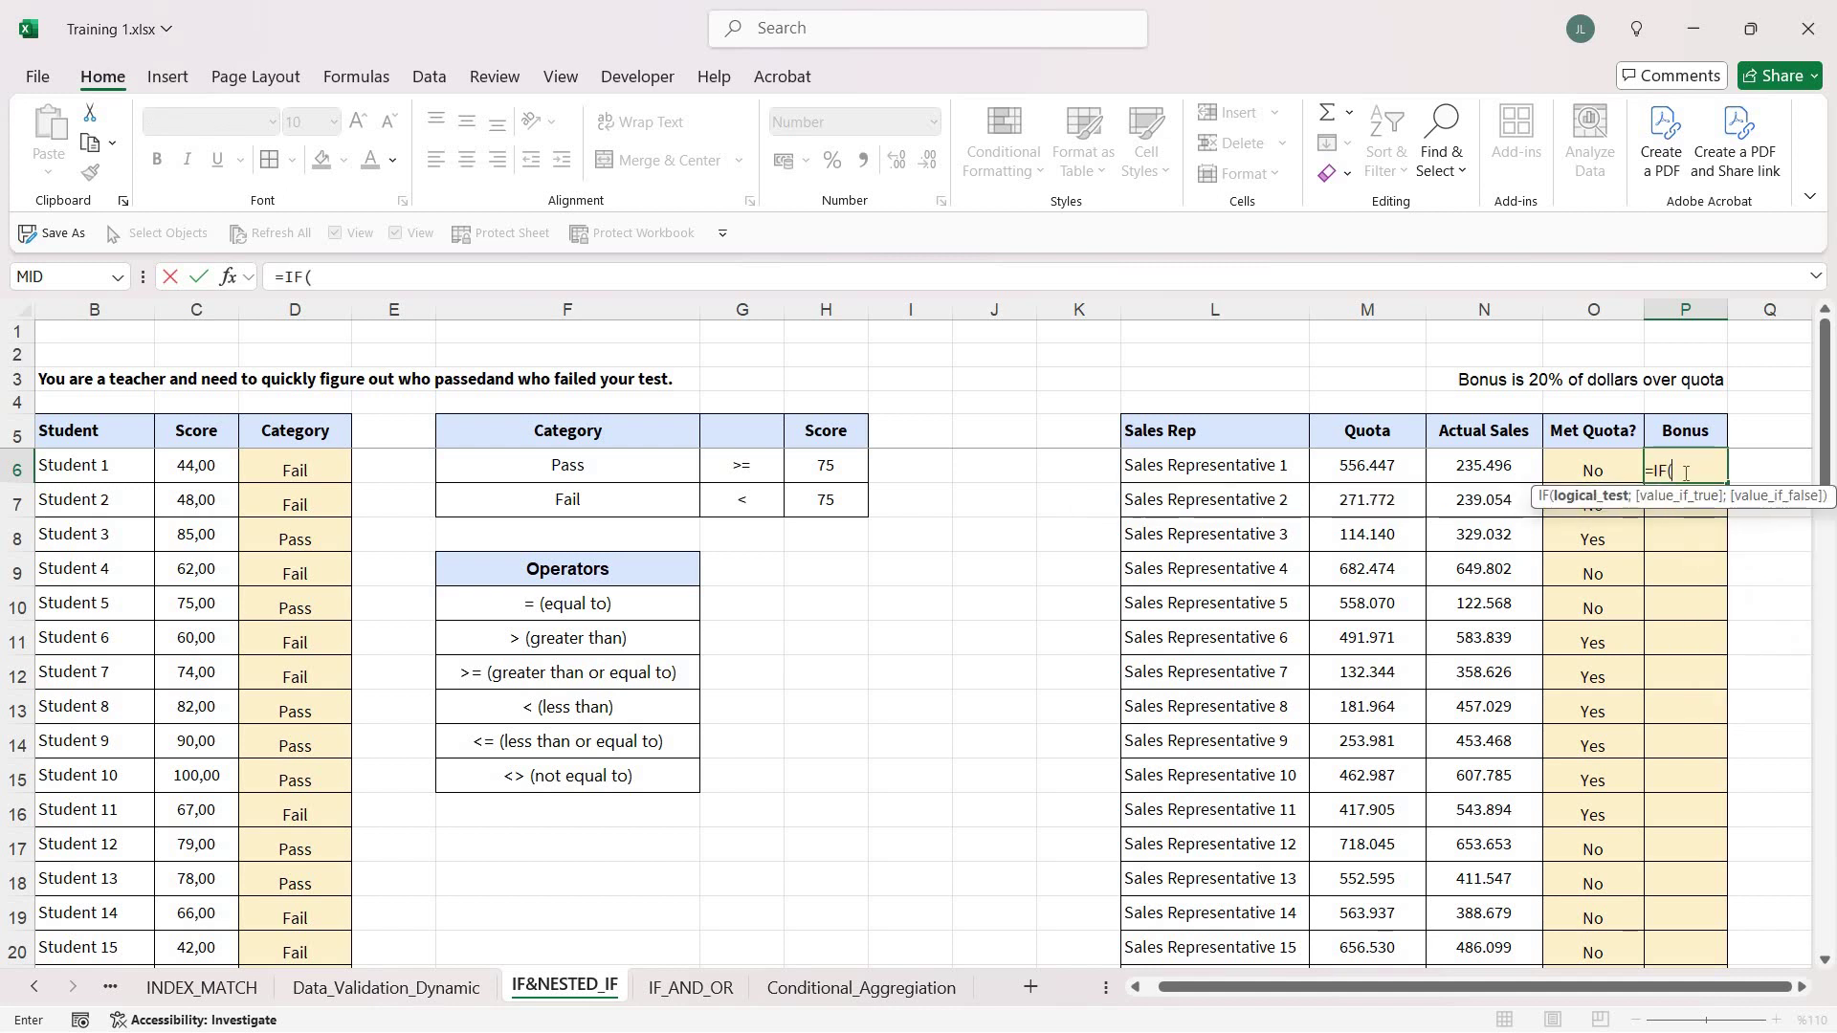
{"action": "left_click", "coordinate": [1627, 467]}
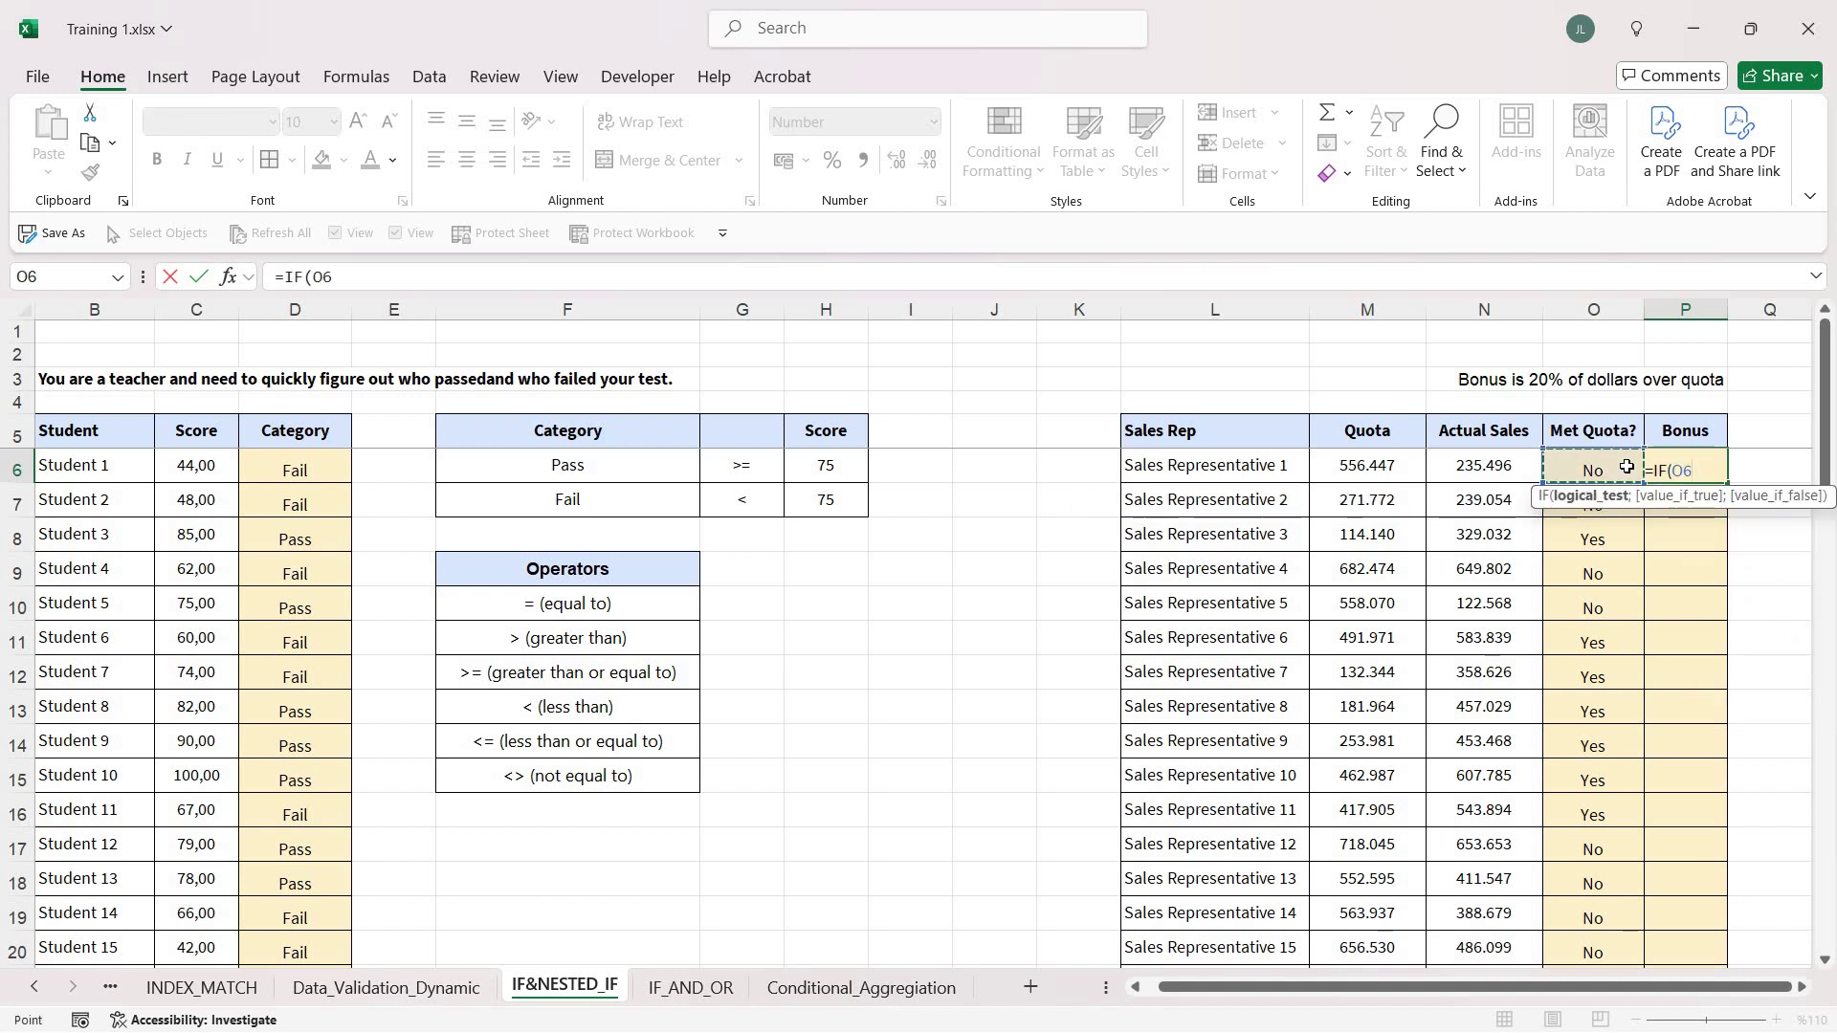
{"action": "type", "text": "=\"Ye"}
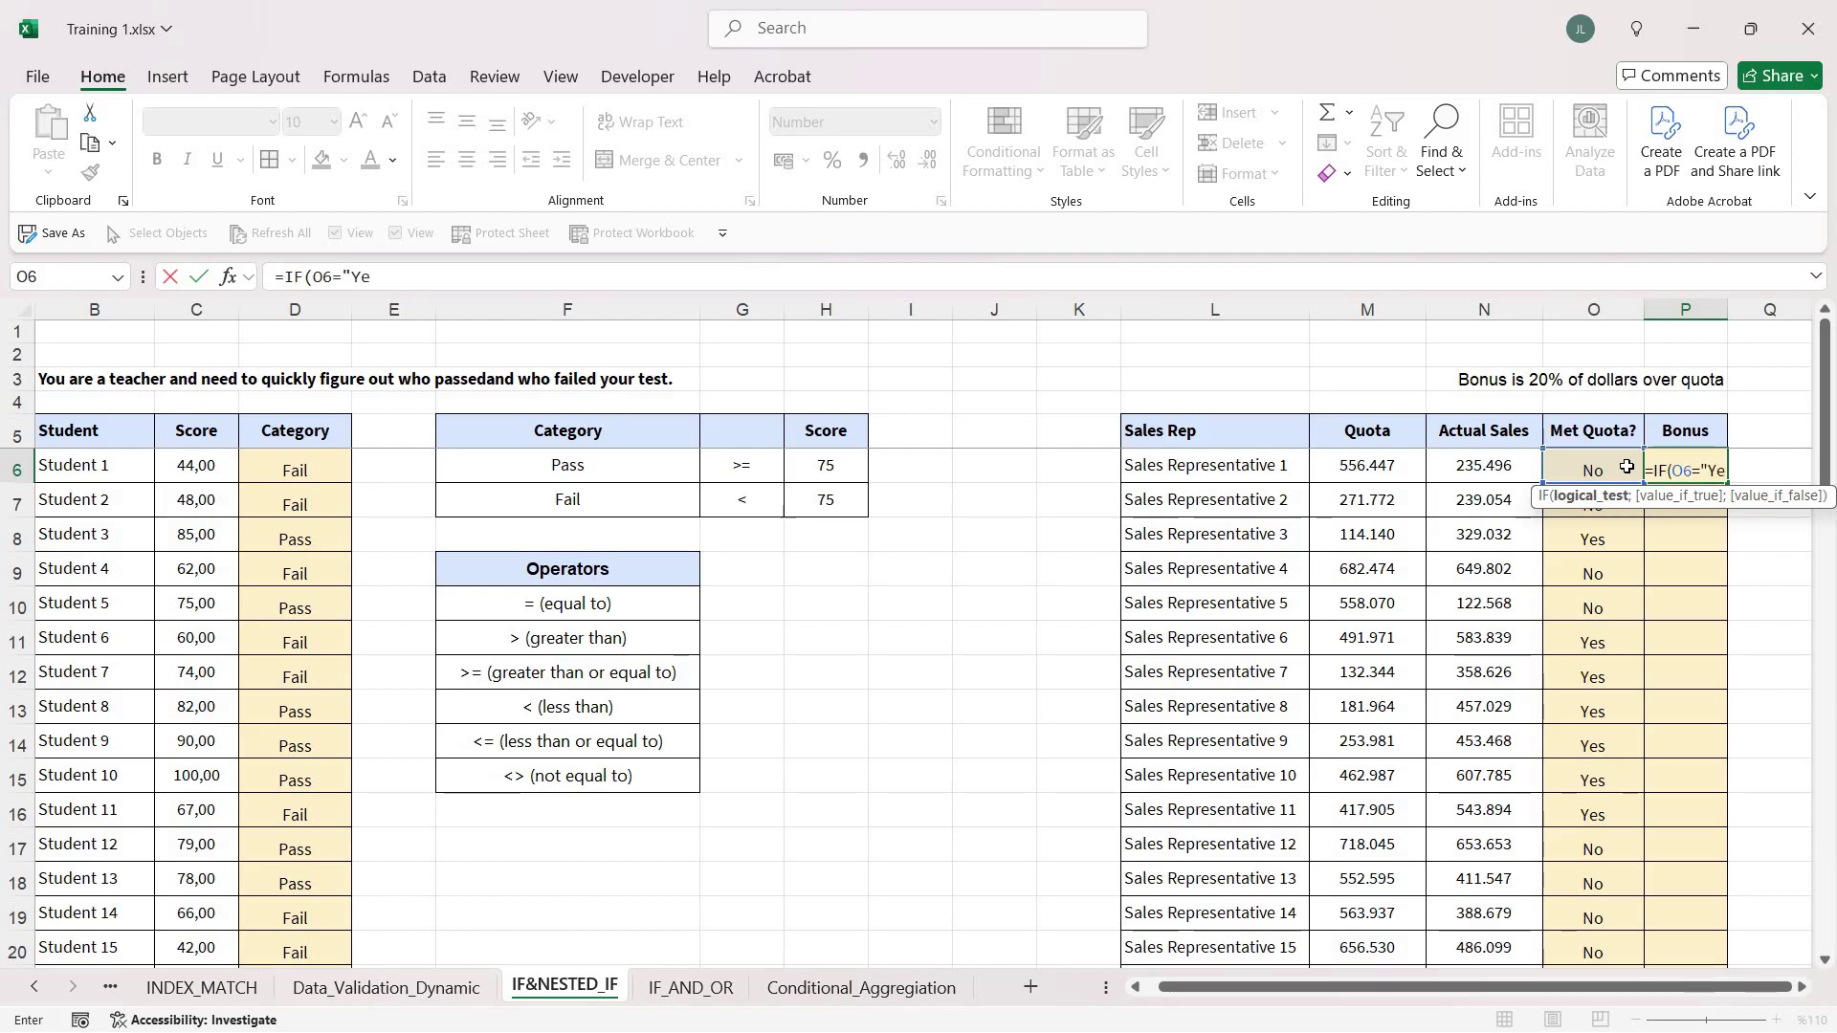
{"action": "type", "text": "s"}
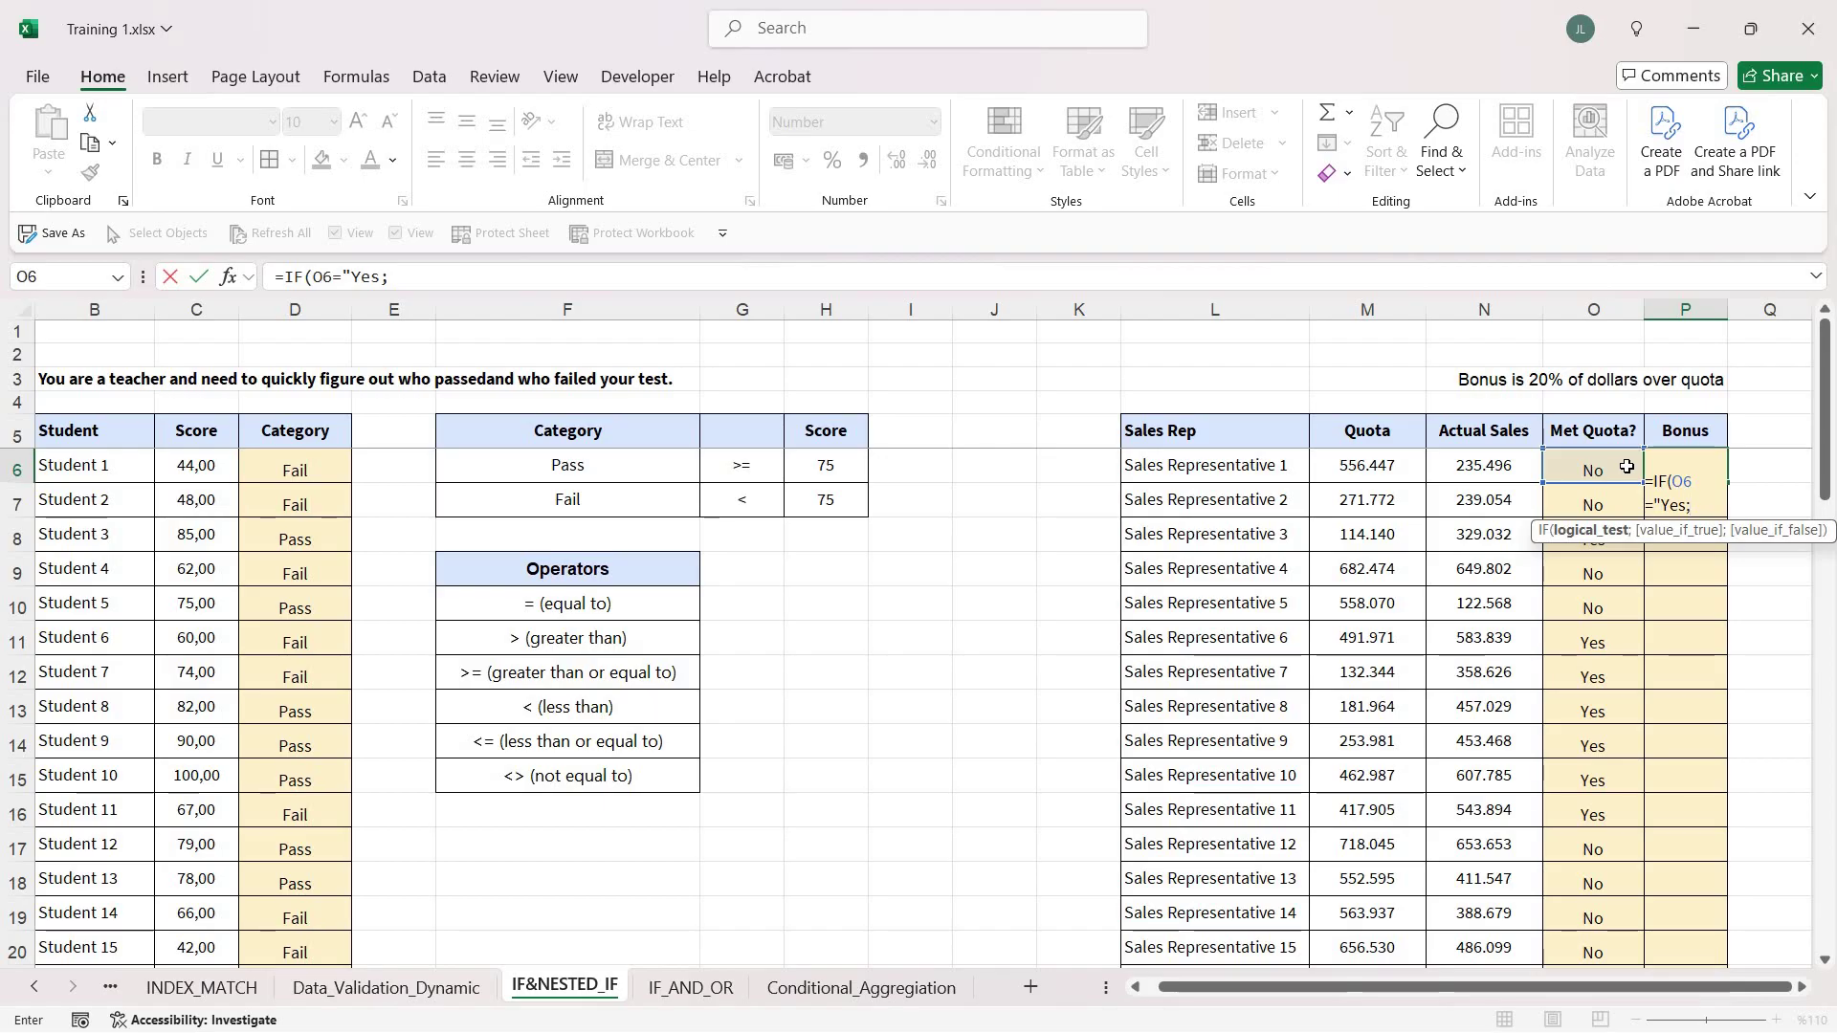
{"action": "type", "text": "\";"}
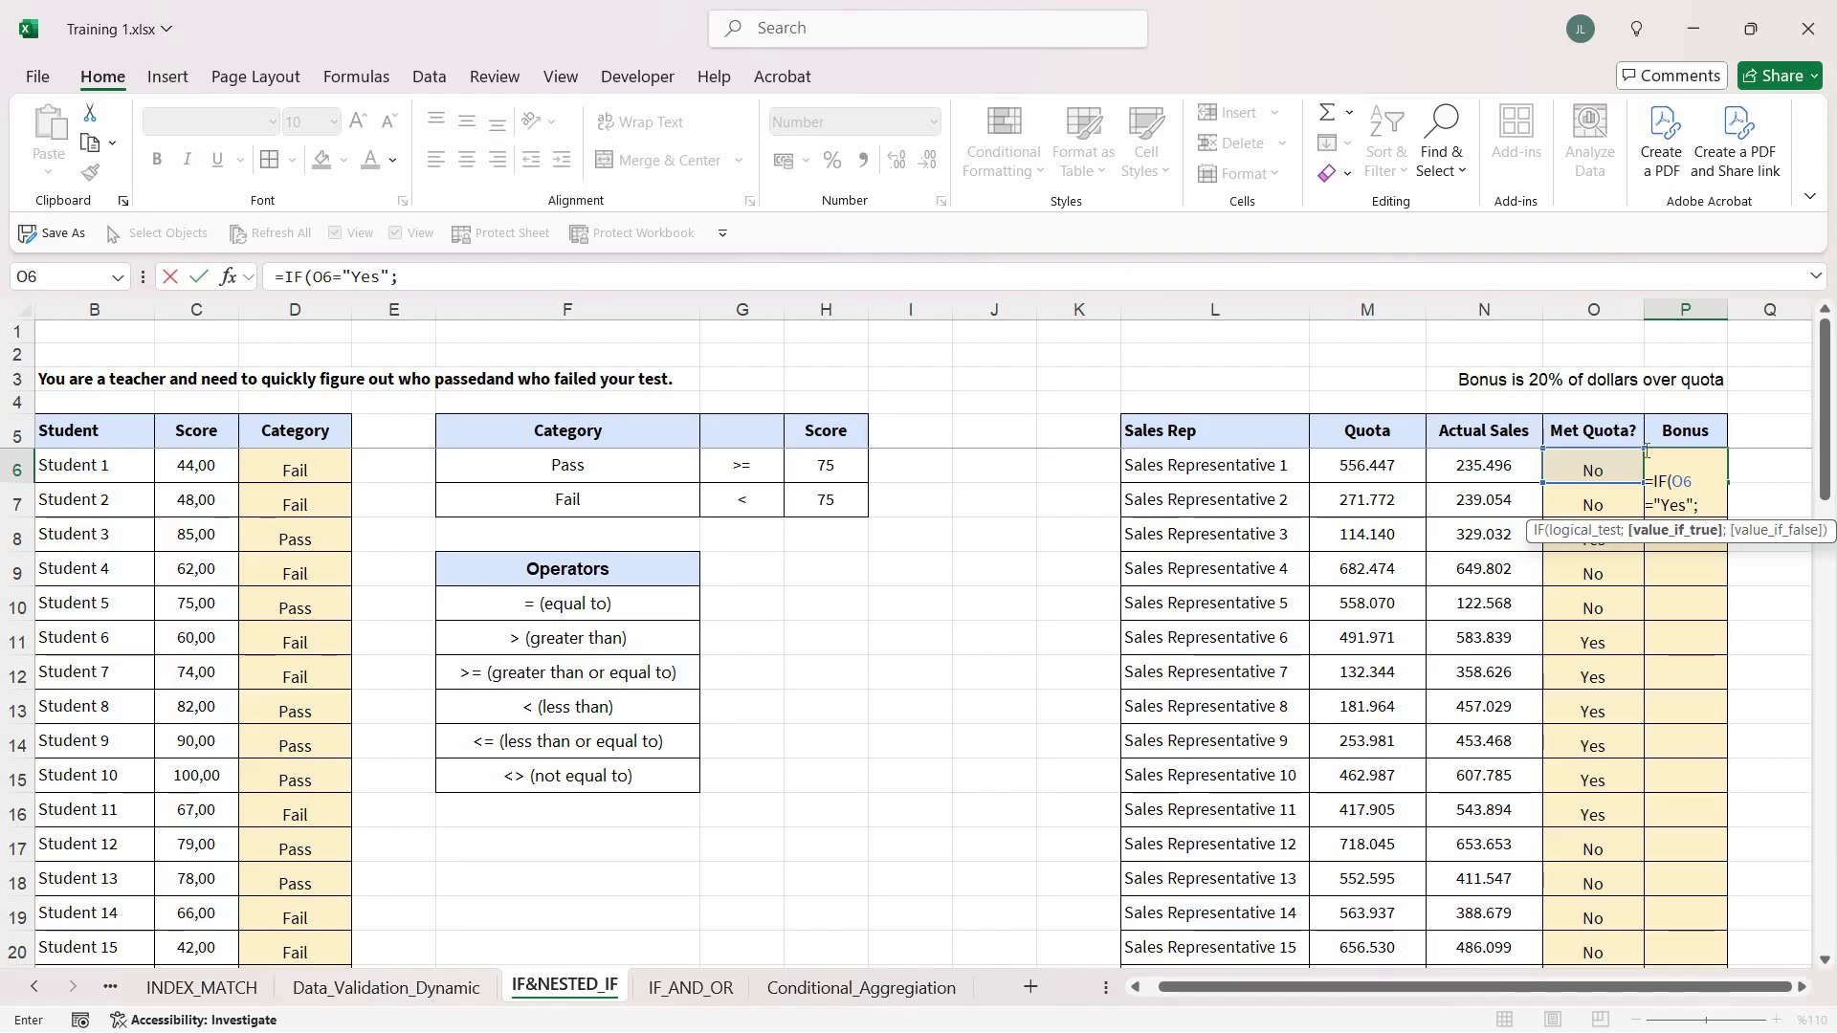
{"action": "type", "text": "0,2*("}
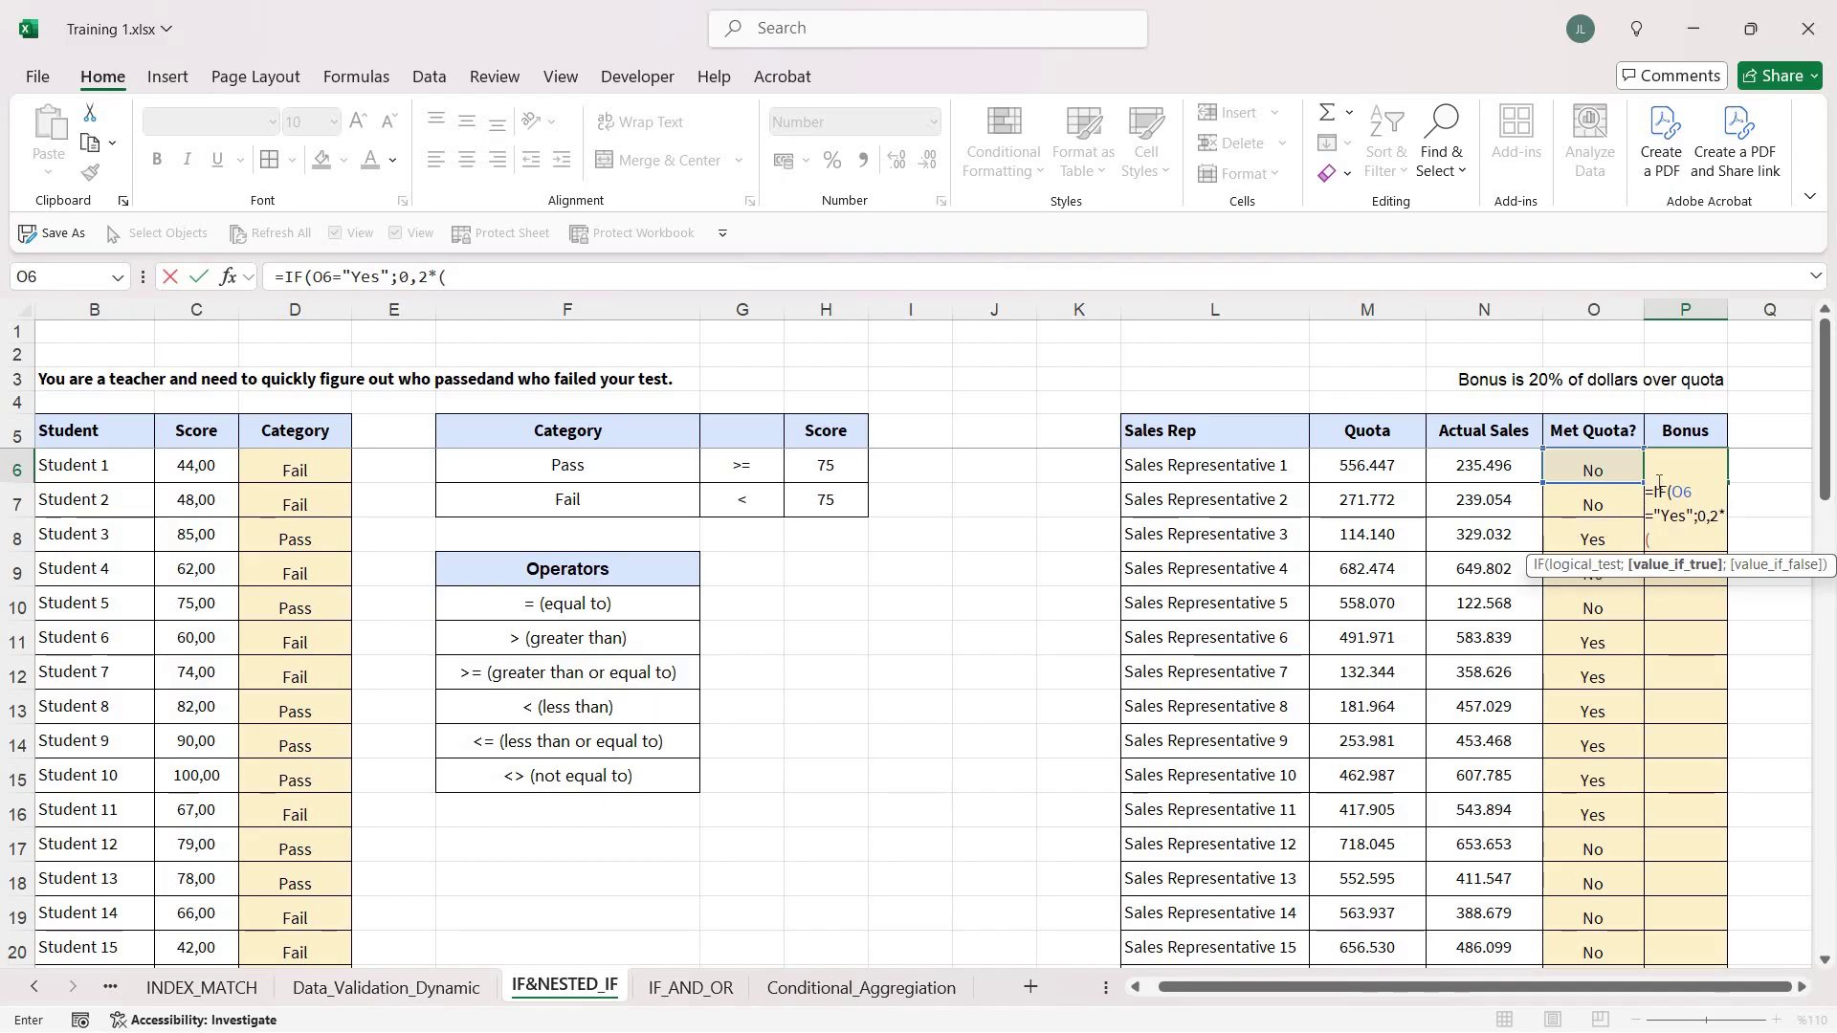
{"action": "left_click", "coordinate": [1474, 468]}
{"action": "type", "text": "-"}
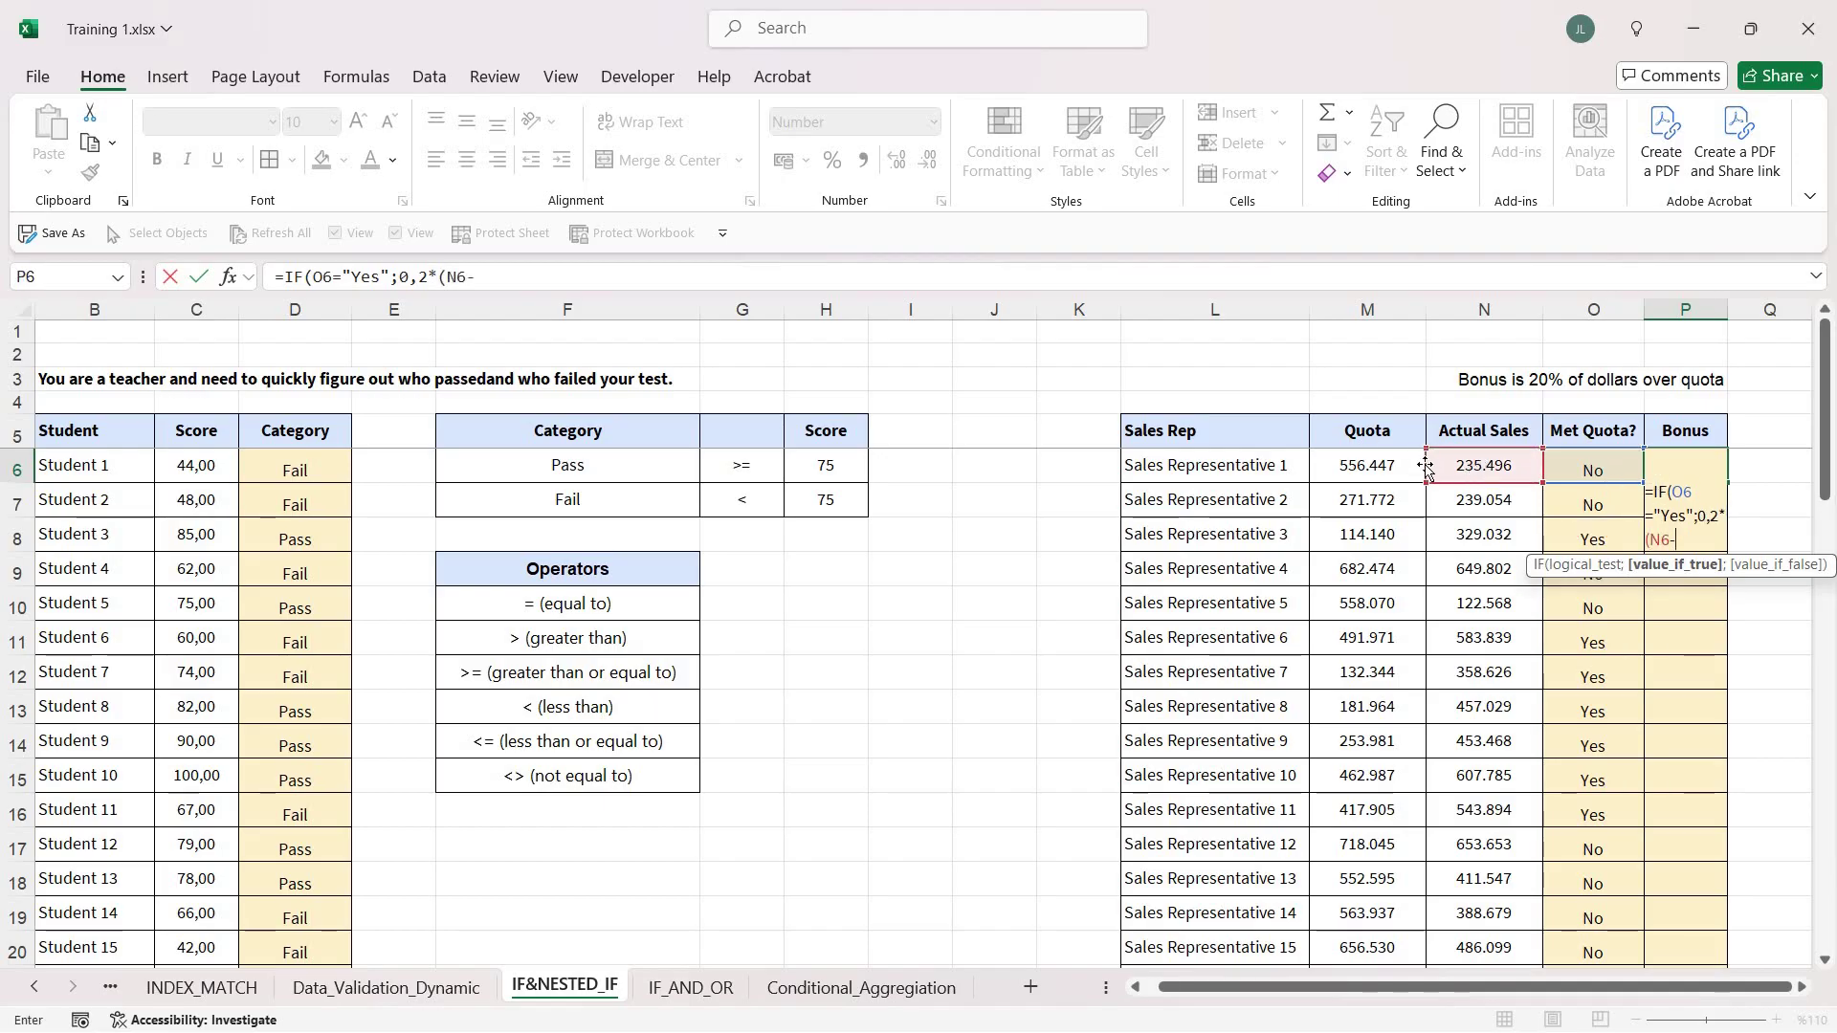
{"action": "left_click", "coordinate": [1393, 461]}
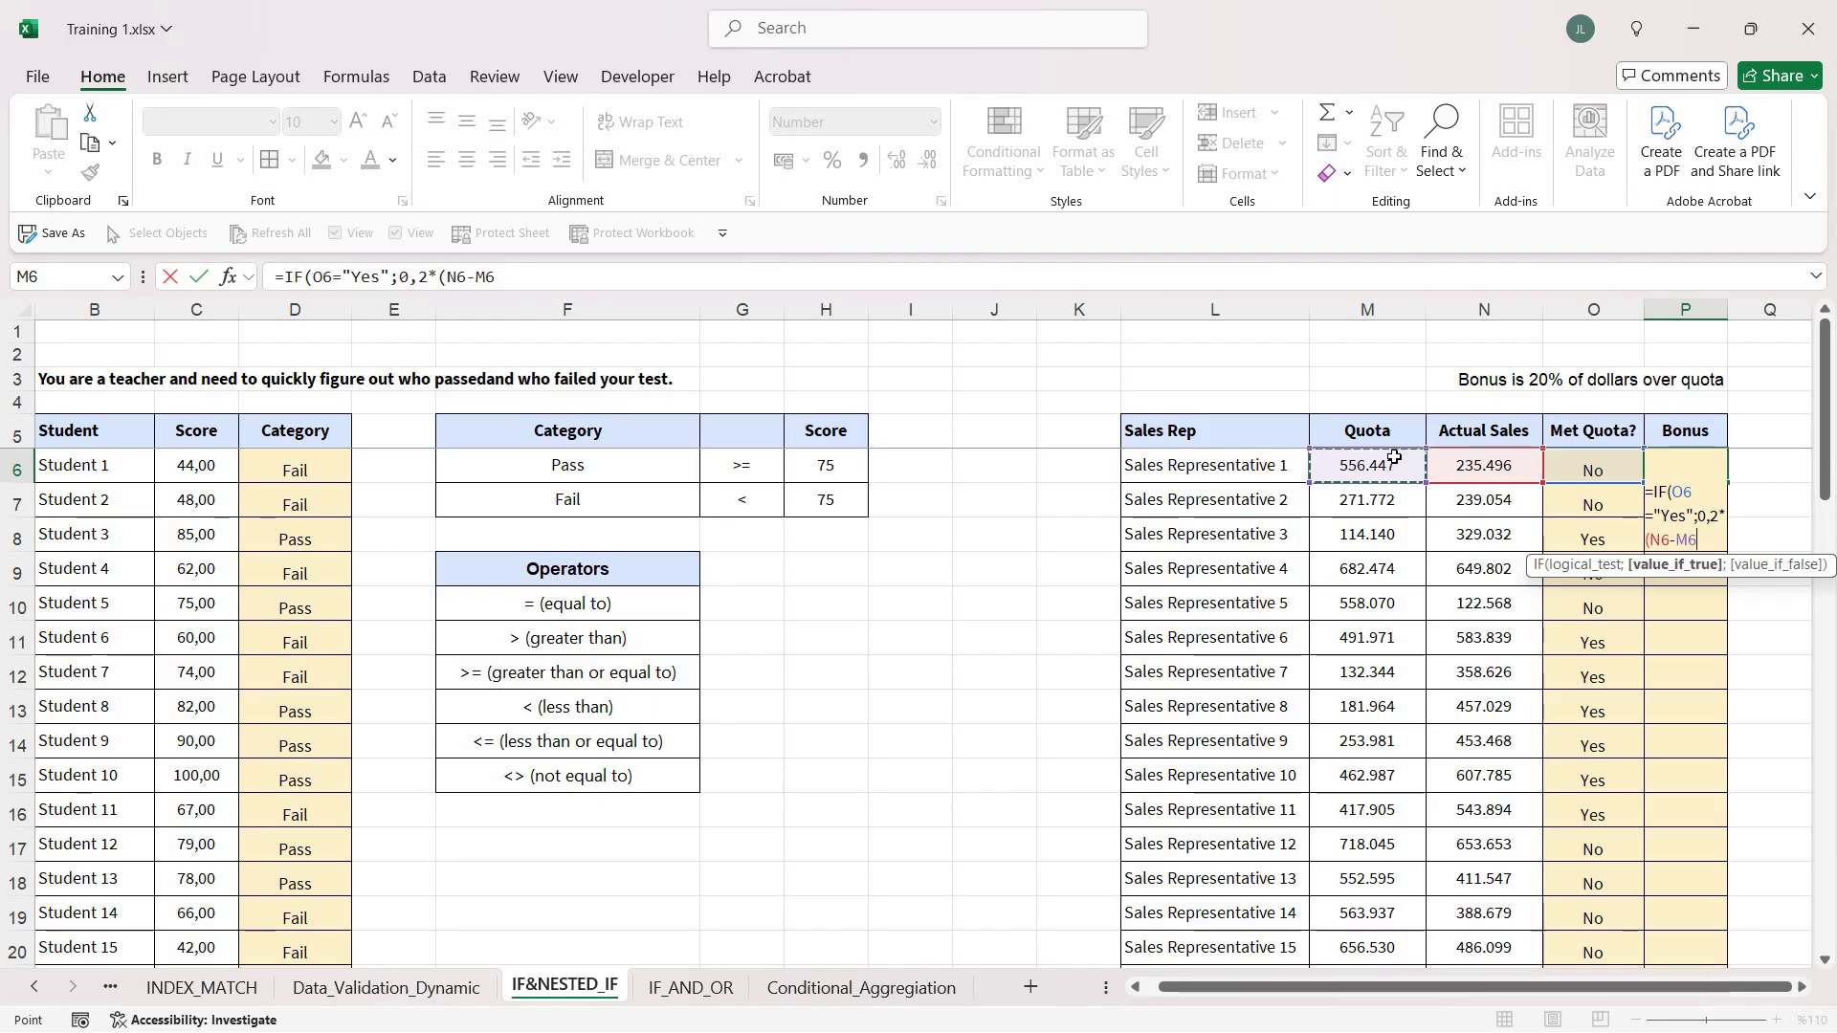
{"action": "type", "text": ");"}
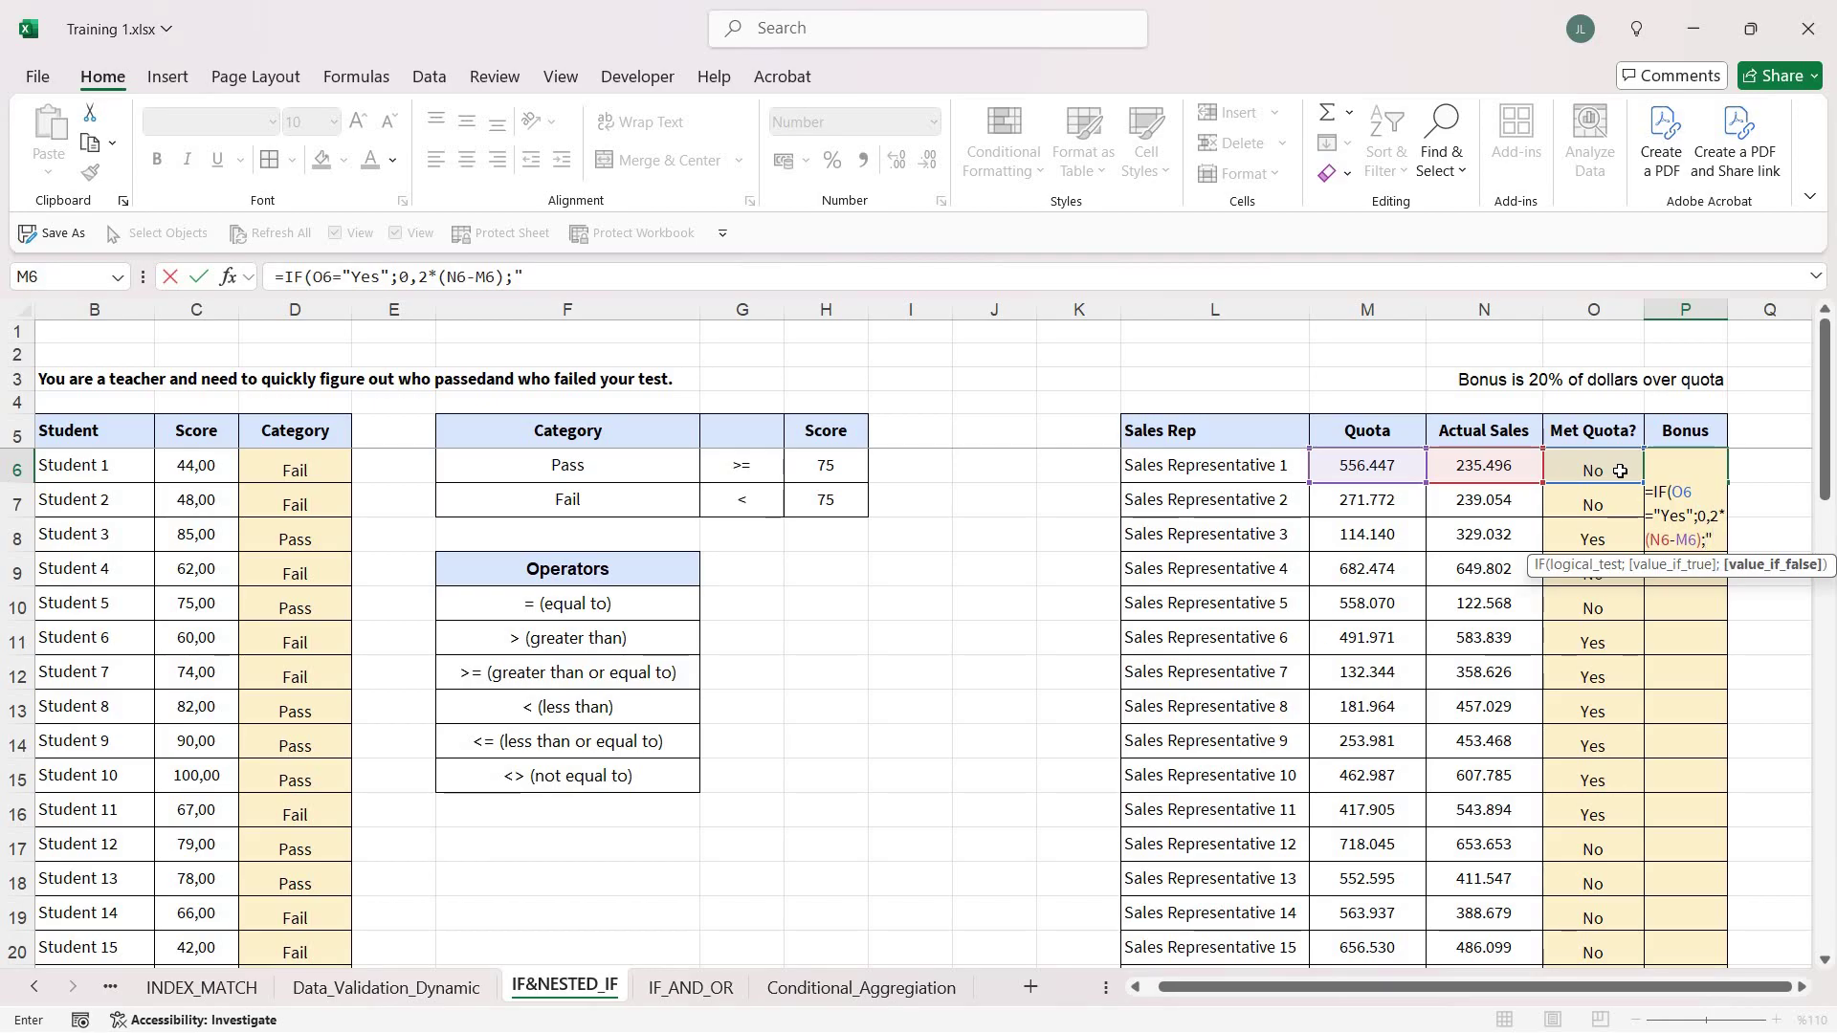
{"action": "type", "text": "No Bon"}
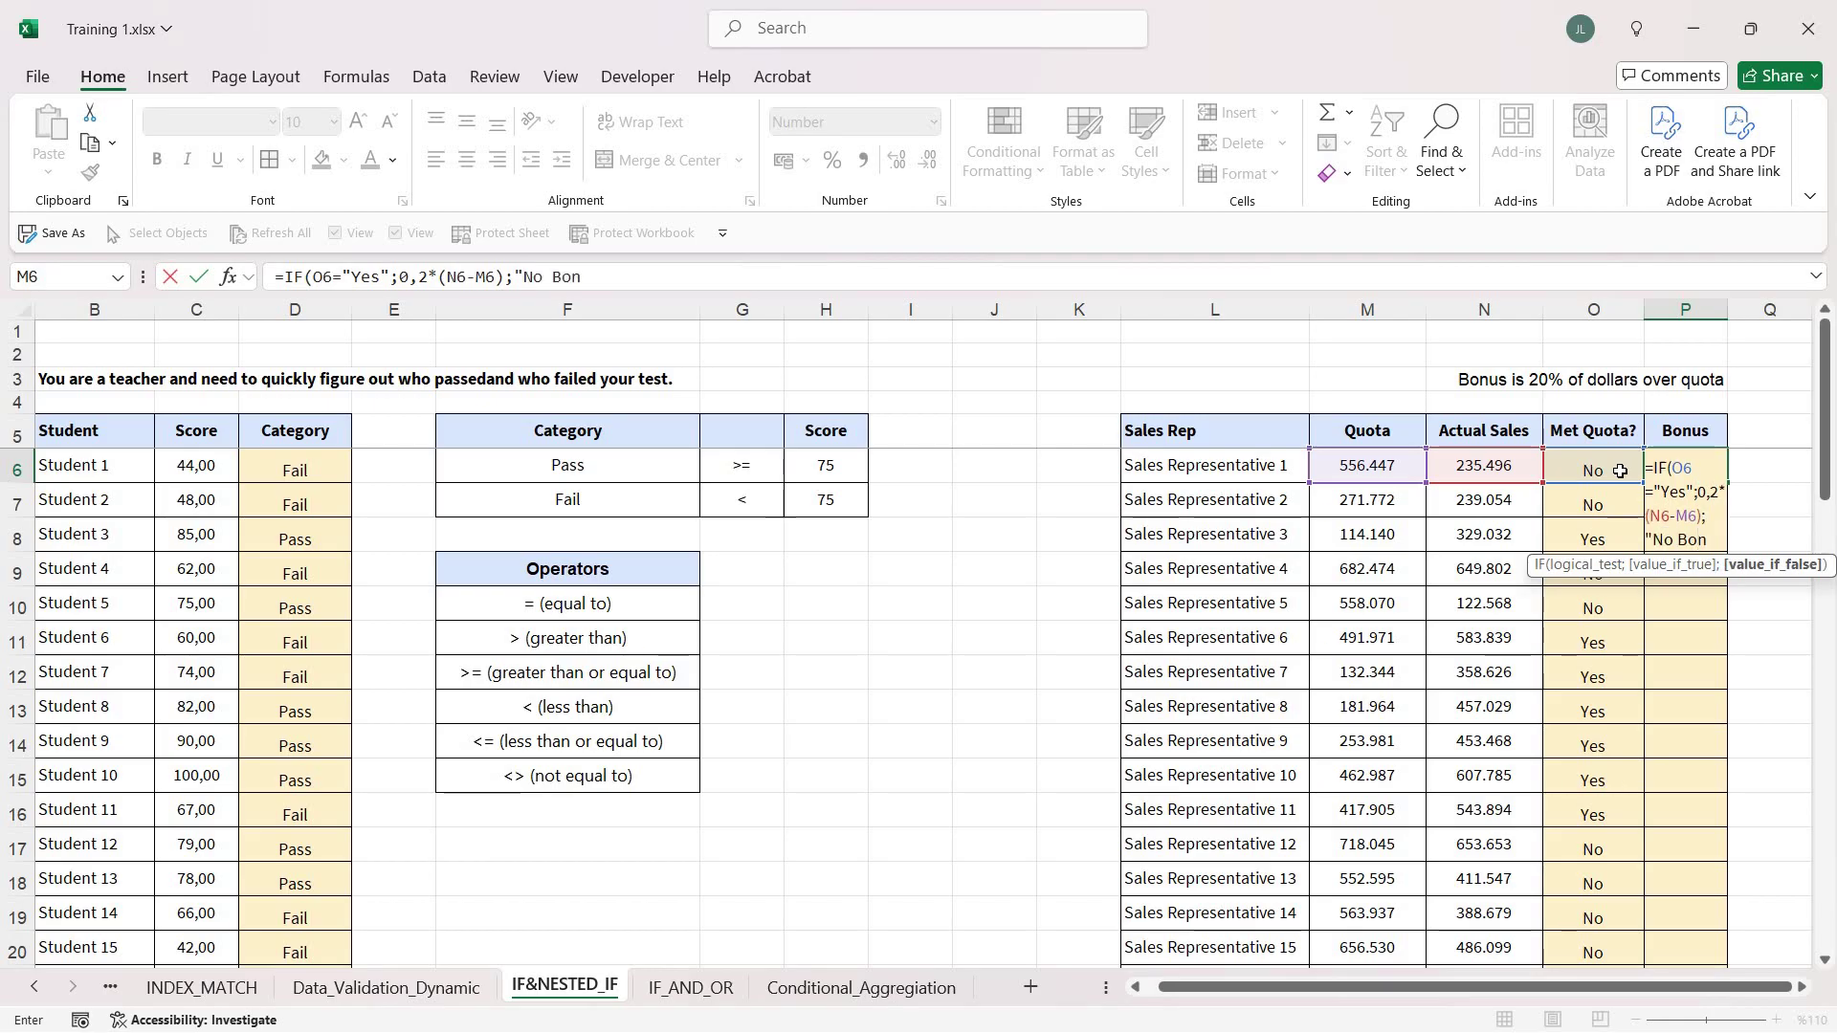
{"action": "type", "text": "us\")"}
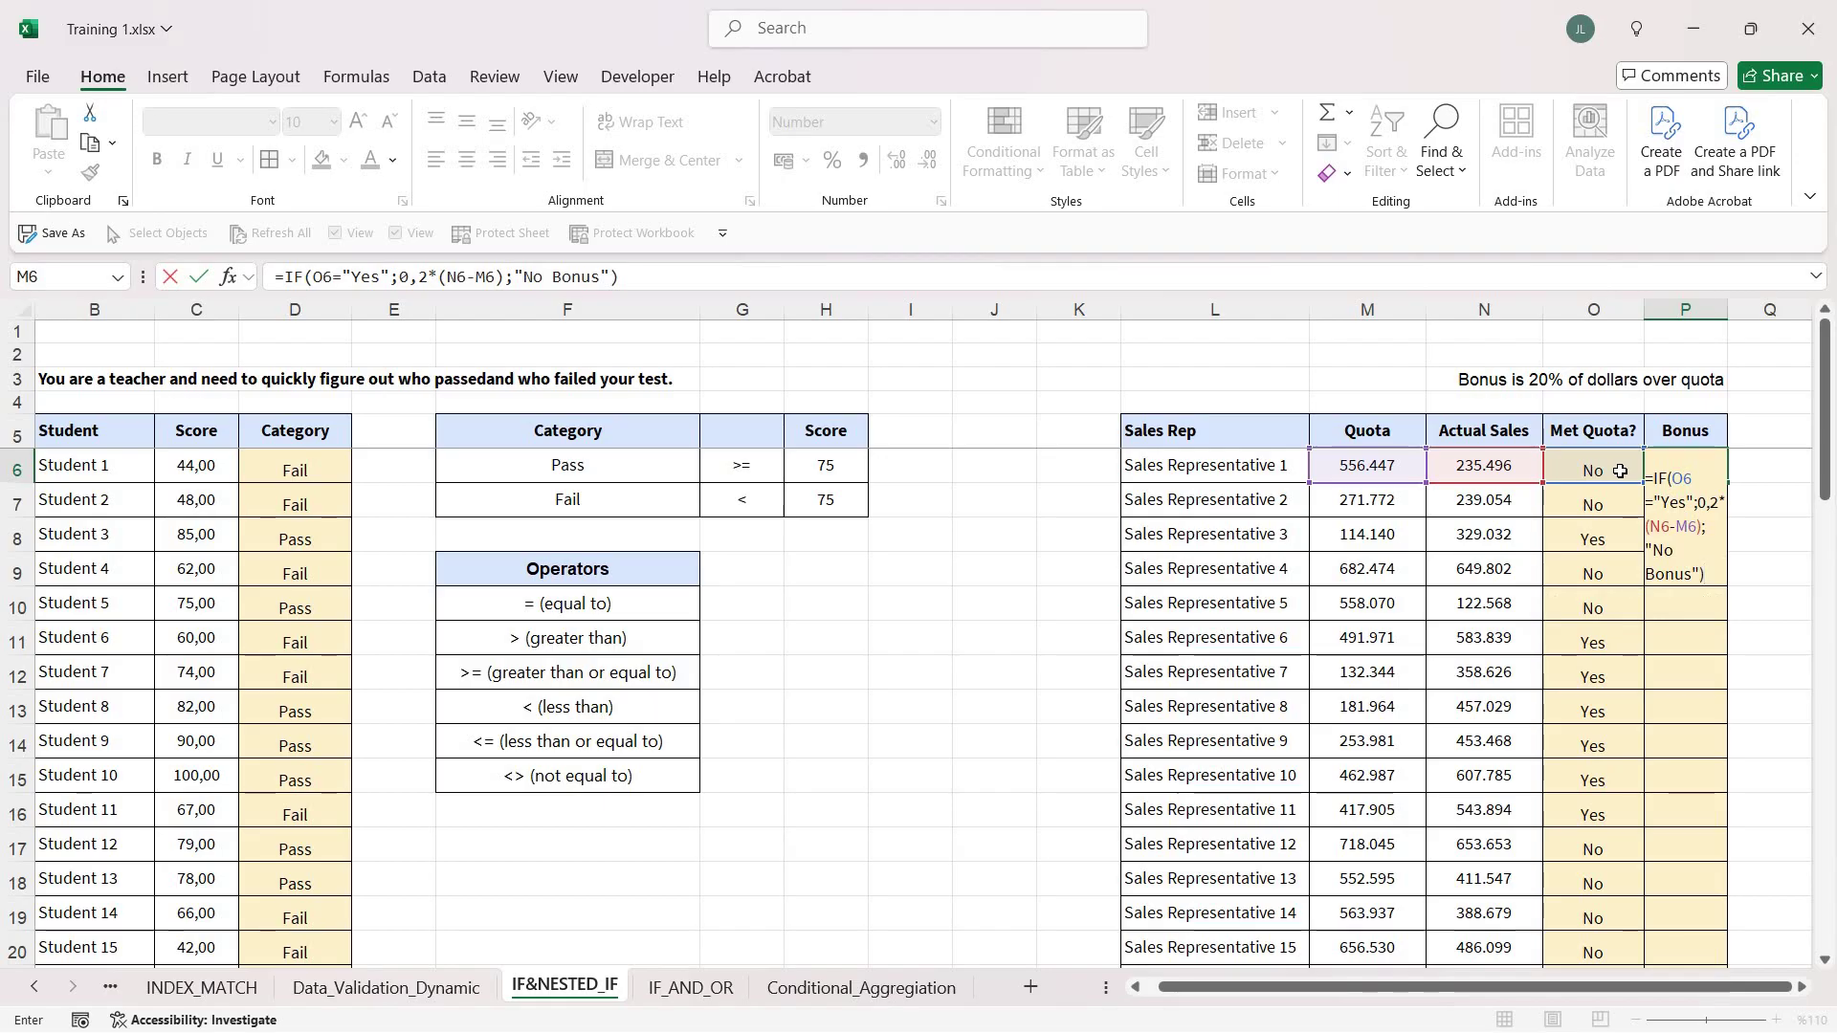
{"action": "key", "text": "Return"}
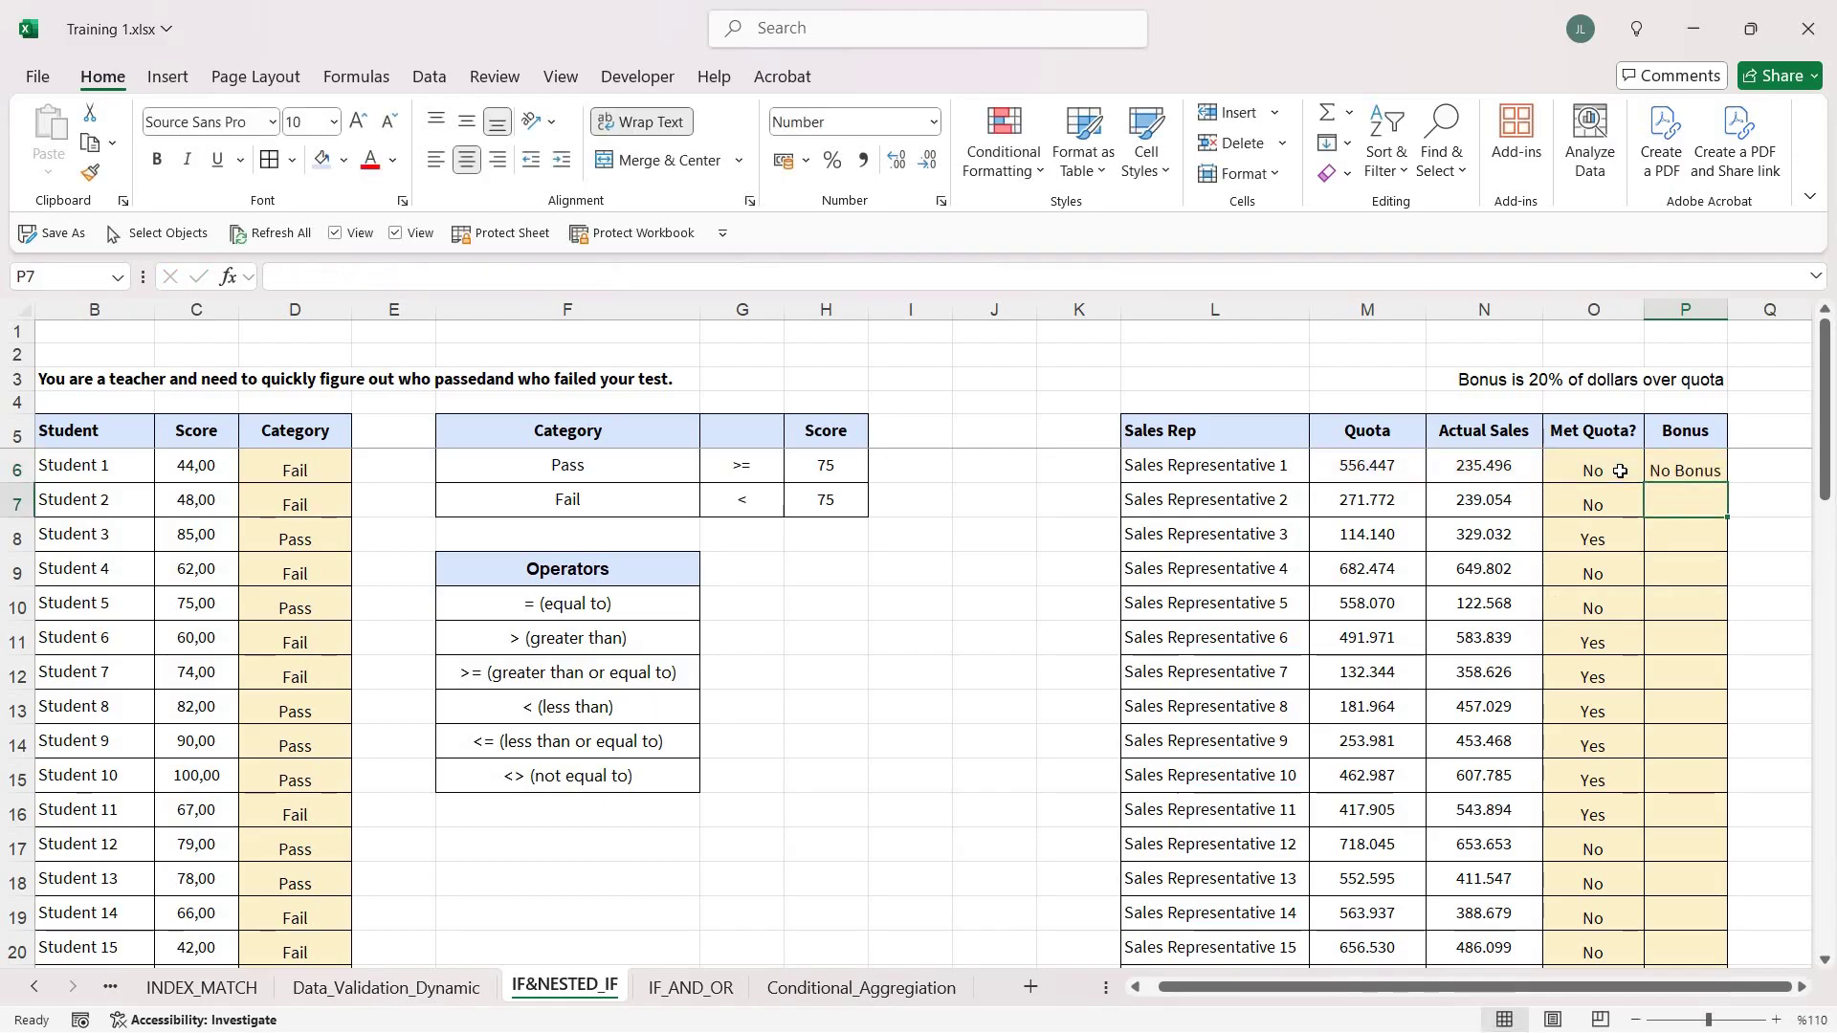
Copy the bonus formula from P6, paste it as formulas only over the Bonus column, P6:P55, and check the calculated bonuses.
{"action": "key", "text": "Up"}
{"action": "key", "text": "ctrl+c"}
{"action": "key", "text": "Left"}
{"action": "key", "text": "ctrl+Down"}
{"action": "key", "text": "Right"}
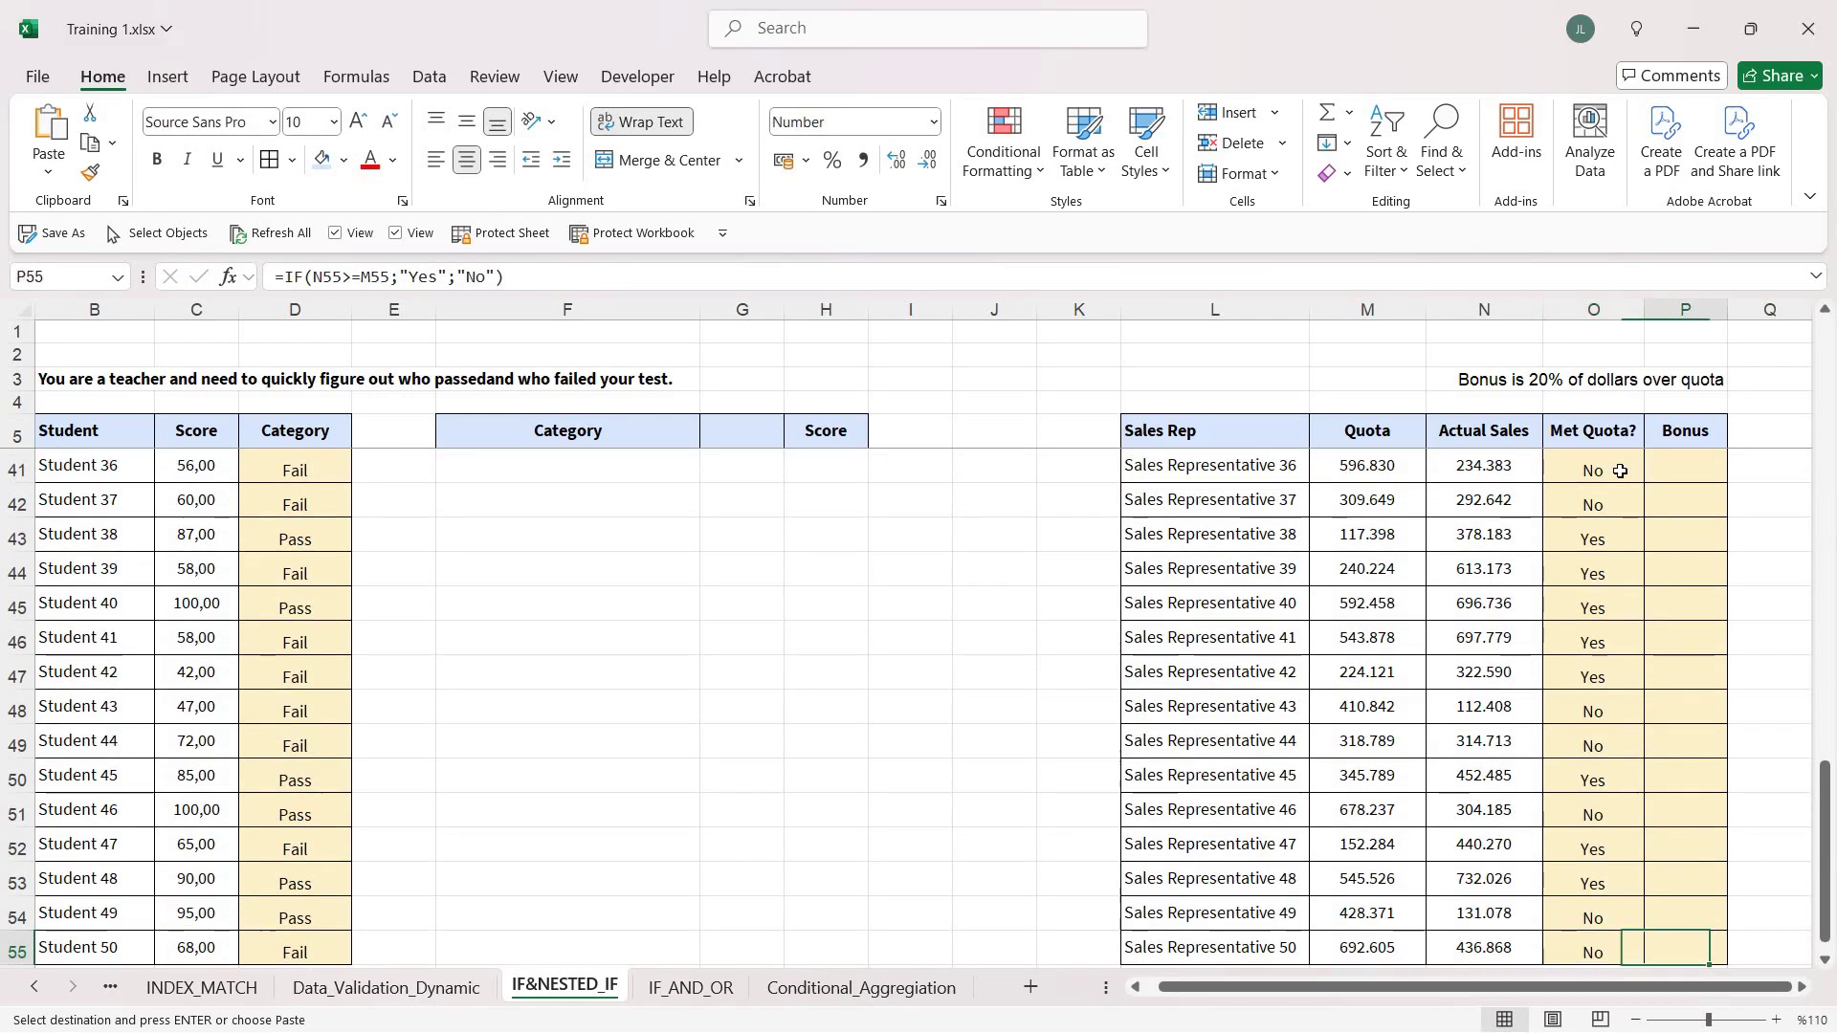
{"action": "key", "text": "ctrl+shift+Up"}
{"action": "key", "text": "ctrl+alt+v"}
{"action": "key", "text": "f"}
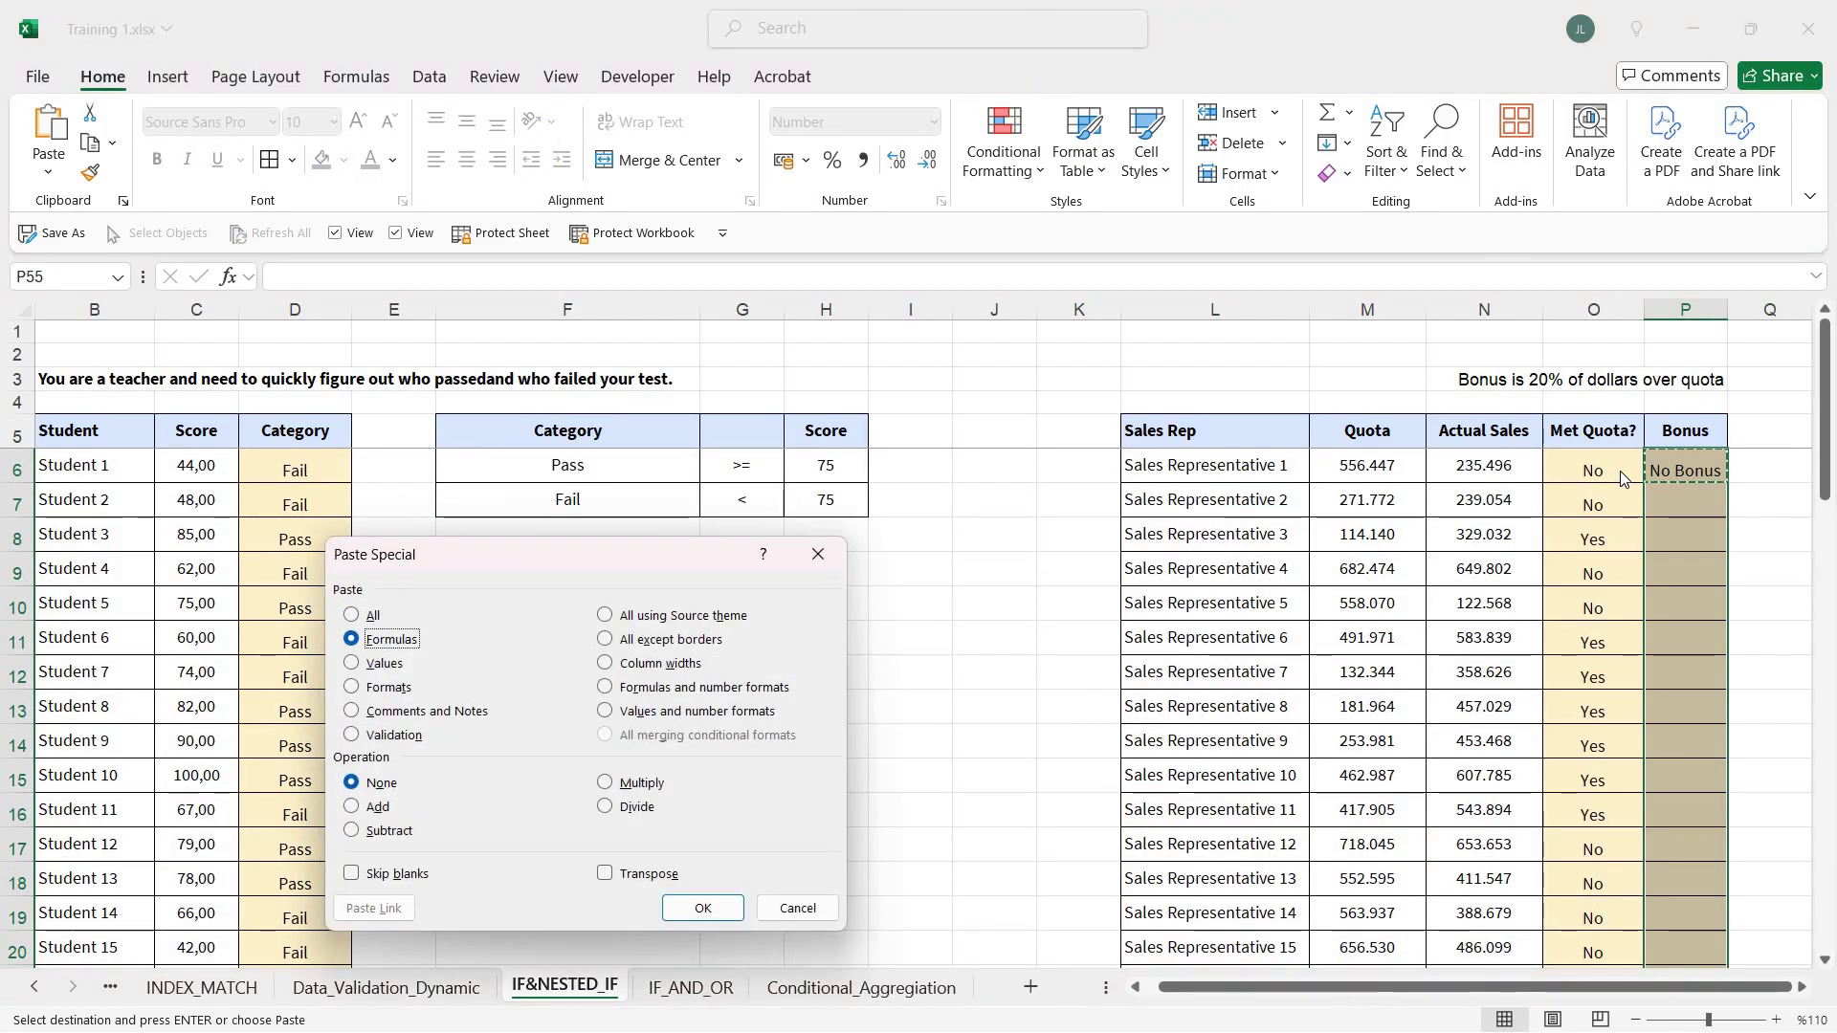
{"action": "key", "text": "Return"}
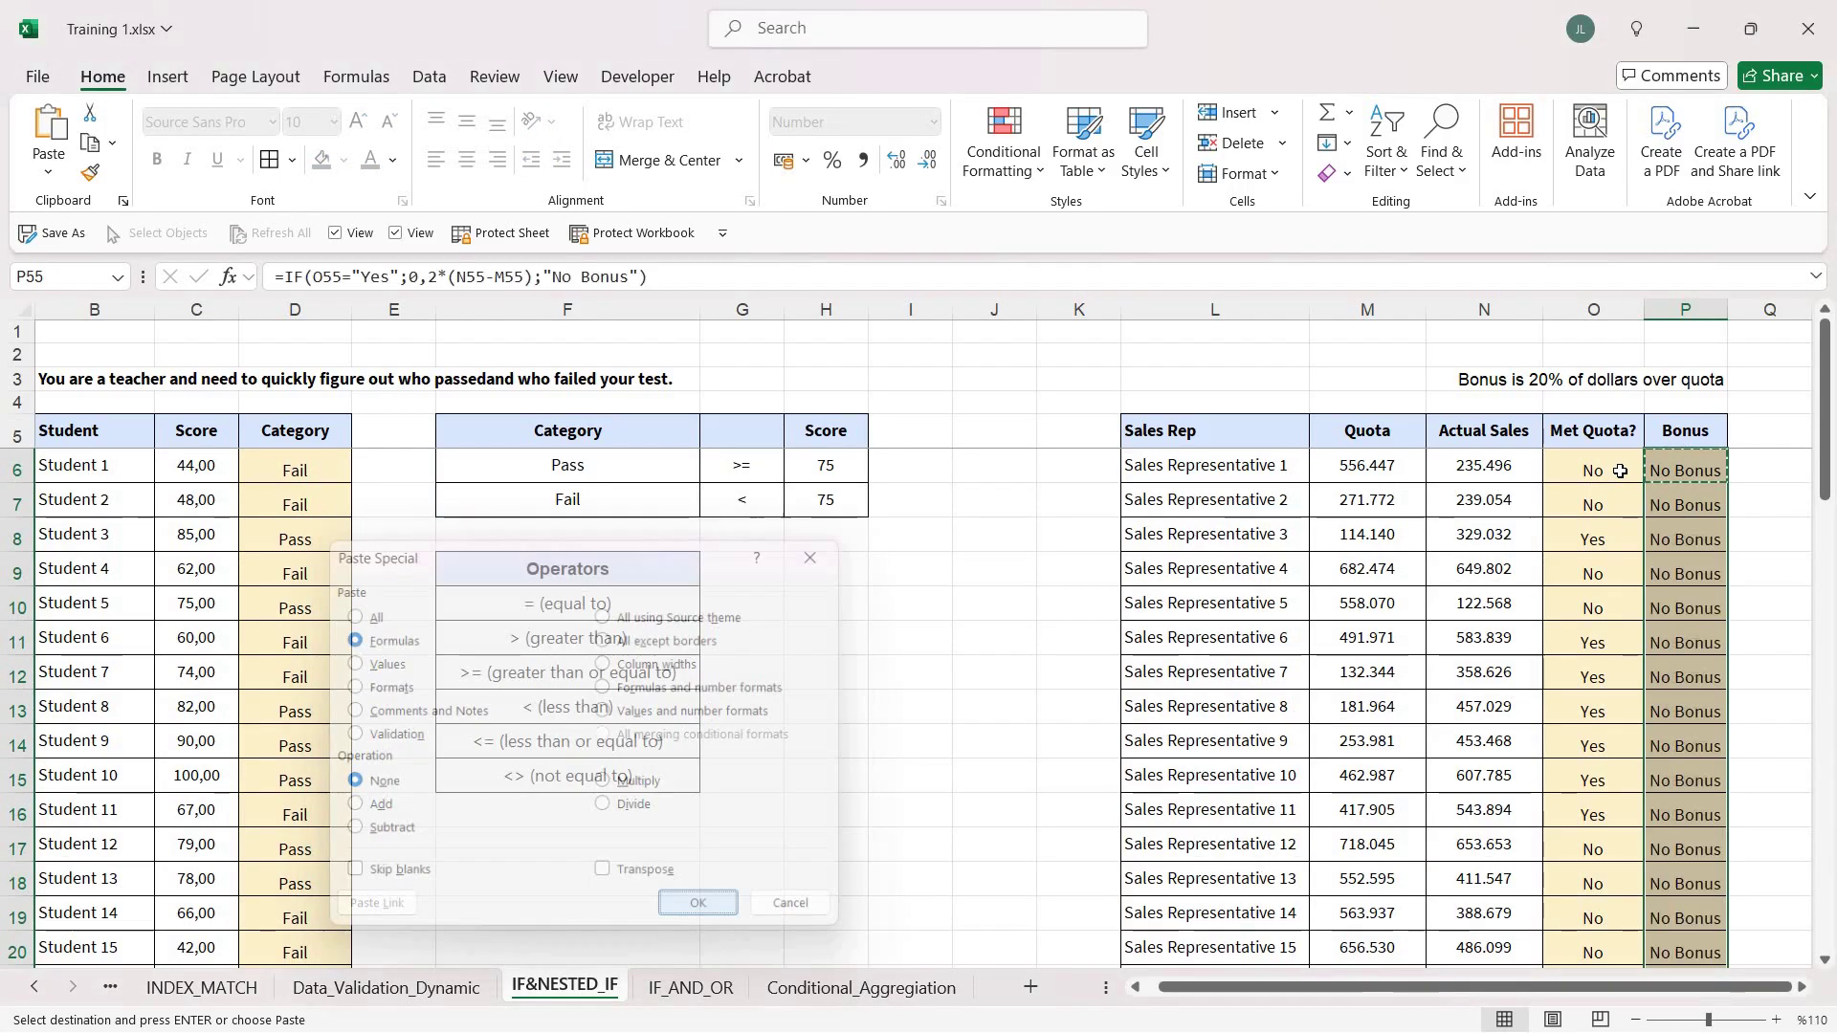
{"action": "left_click_drag", "start_coordinate": [1689, 533], "coordinate": [1686, 797]}
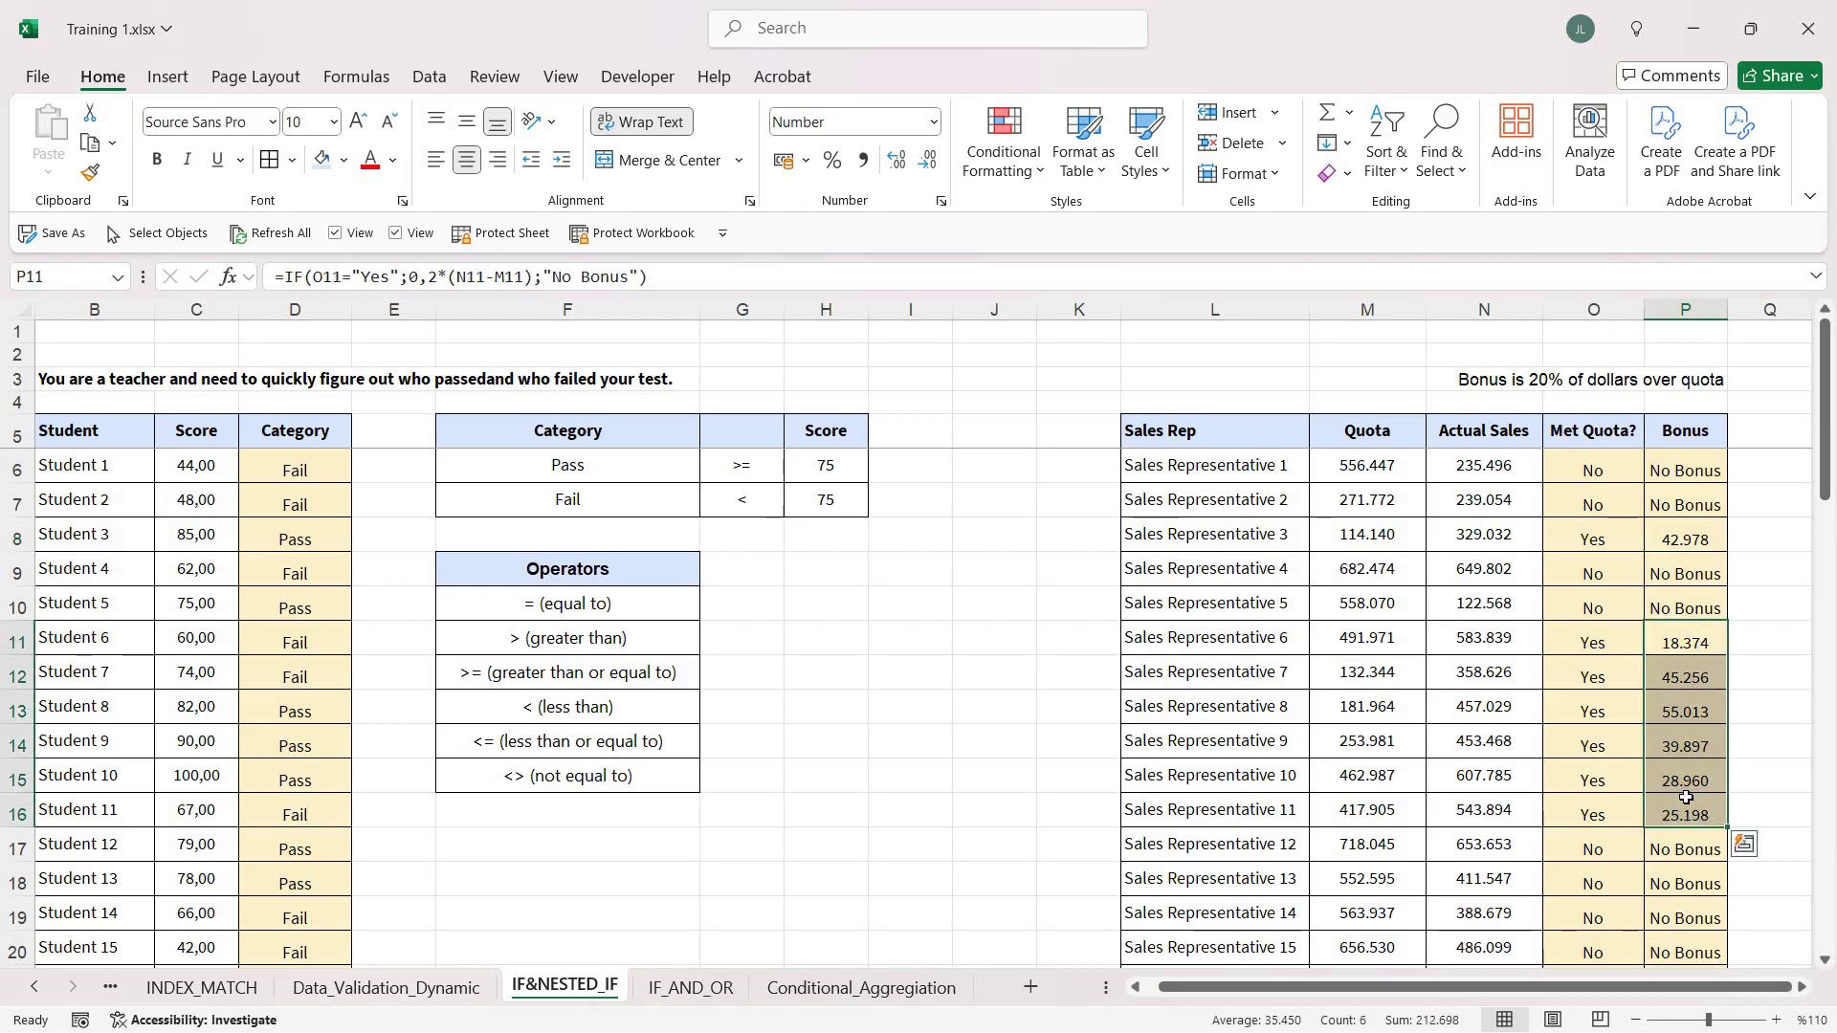
Switch to the IF_AND_OR sheet and go to the NESTED IF & AND & OR heading in B3.
{"action": "left_click", "coordinate": [692, 988]}
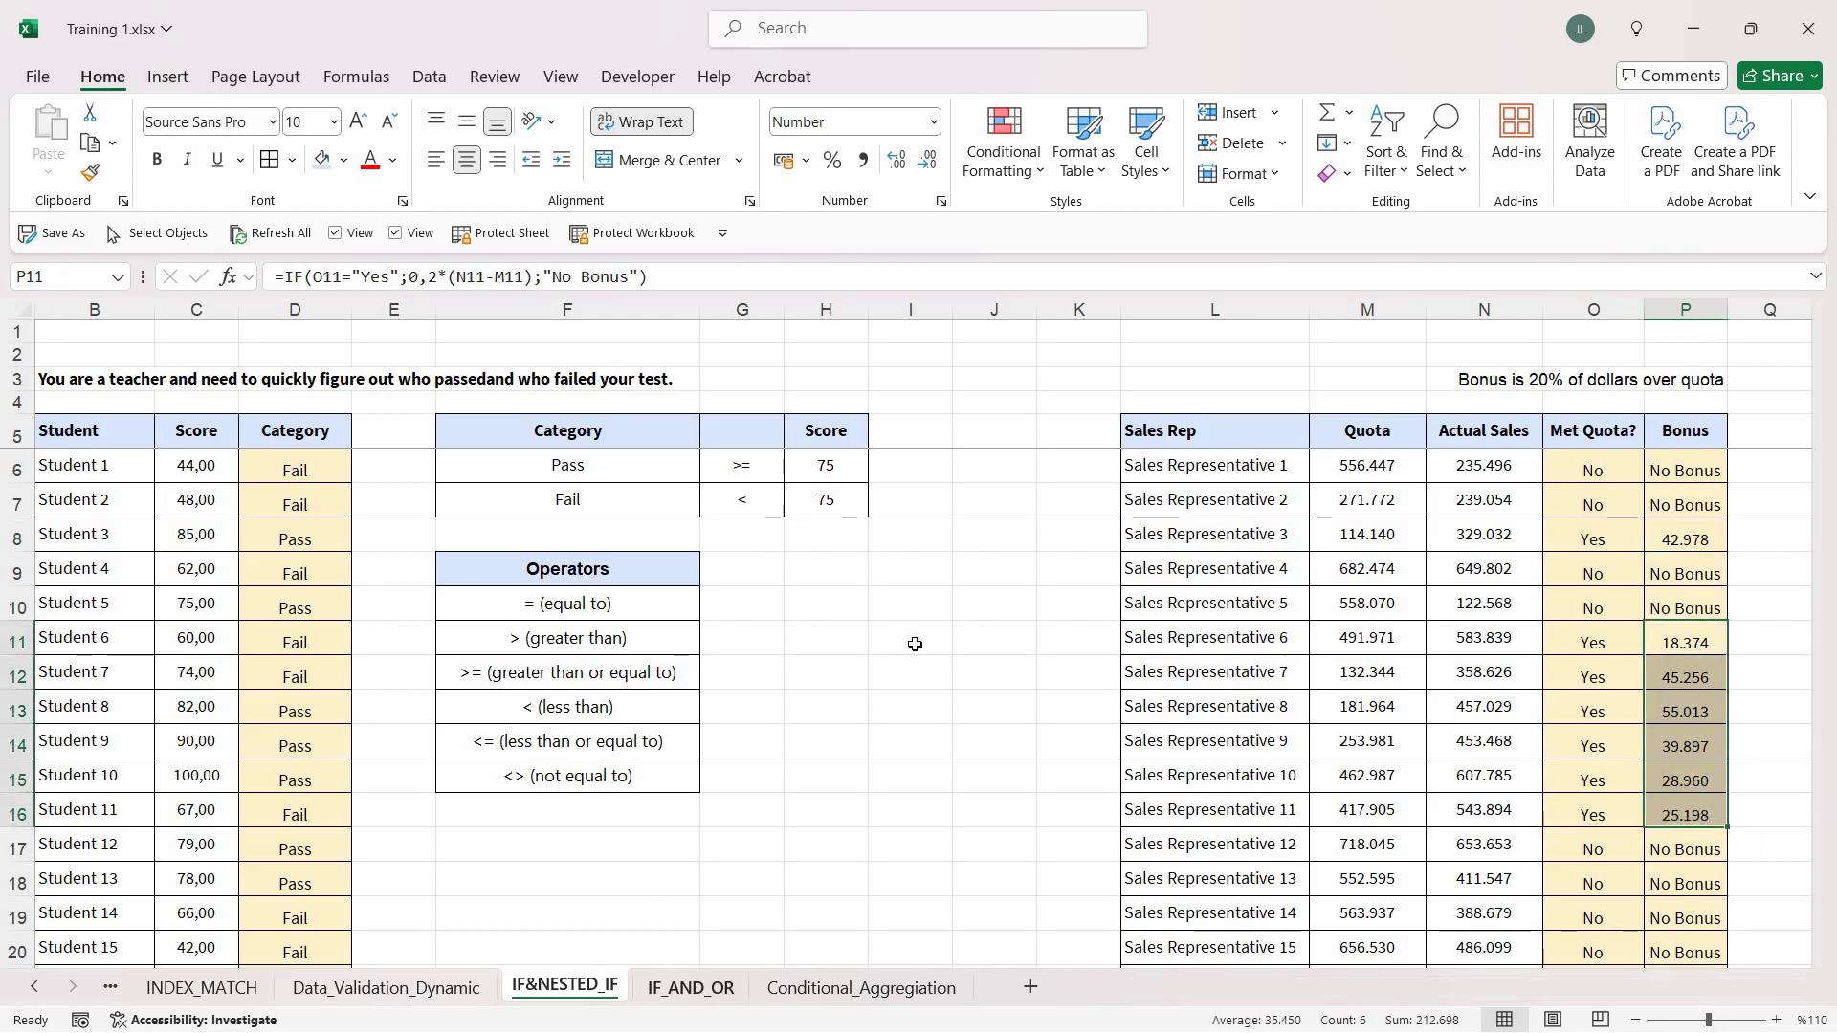
{"action": "key", "text": "ctrl+Right"}
{"action": "key", "text": "ctrl+Up"}
{"action": "key", "text": "ctrl+Up"}
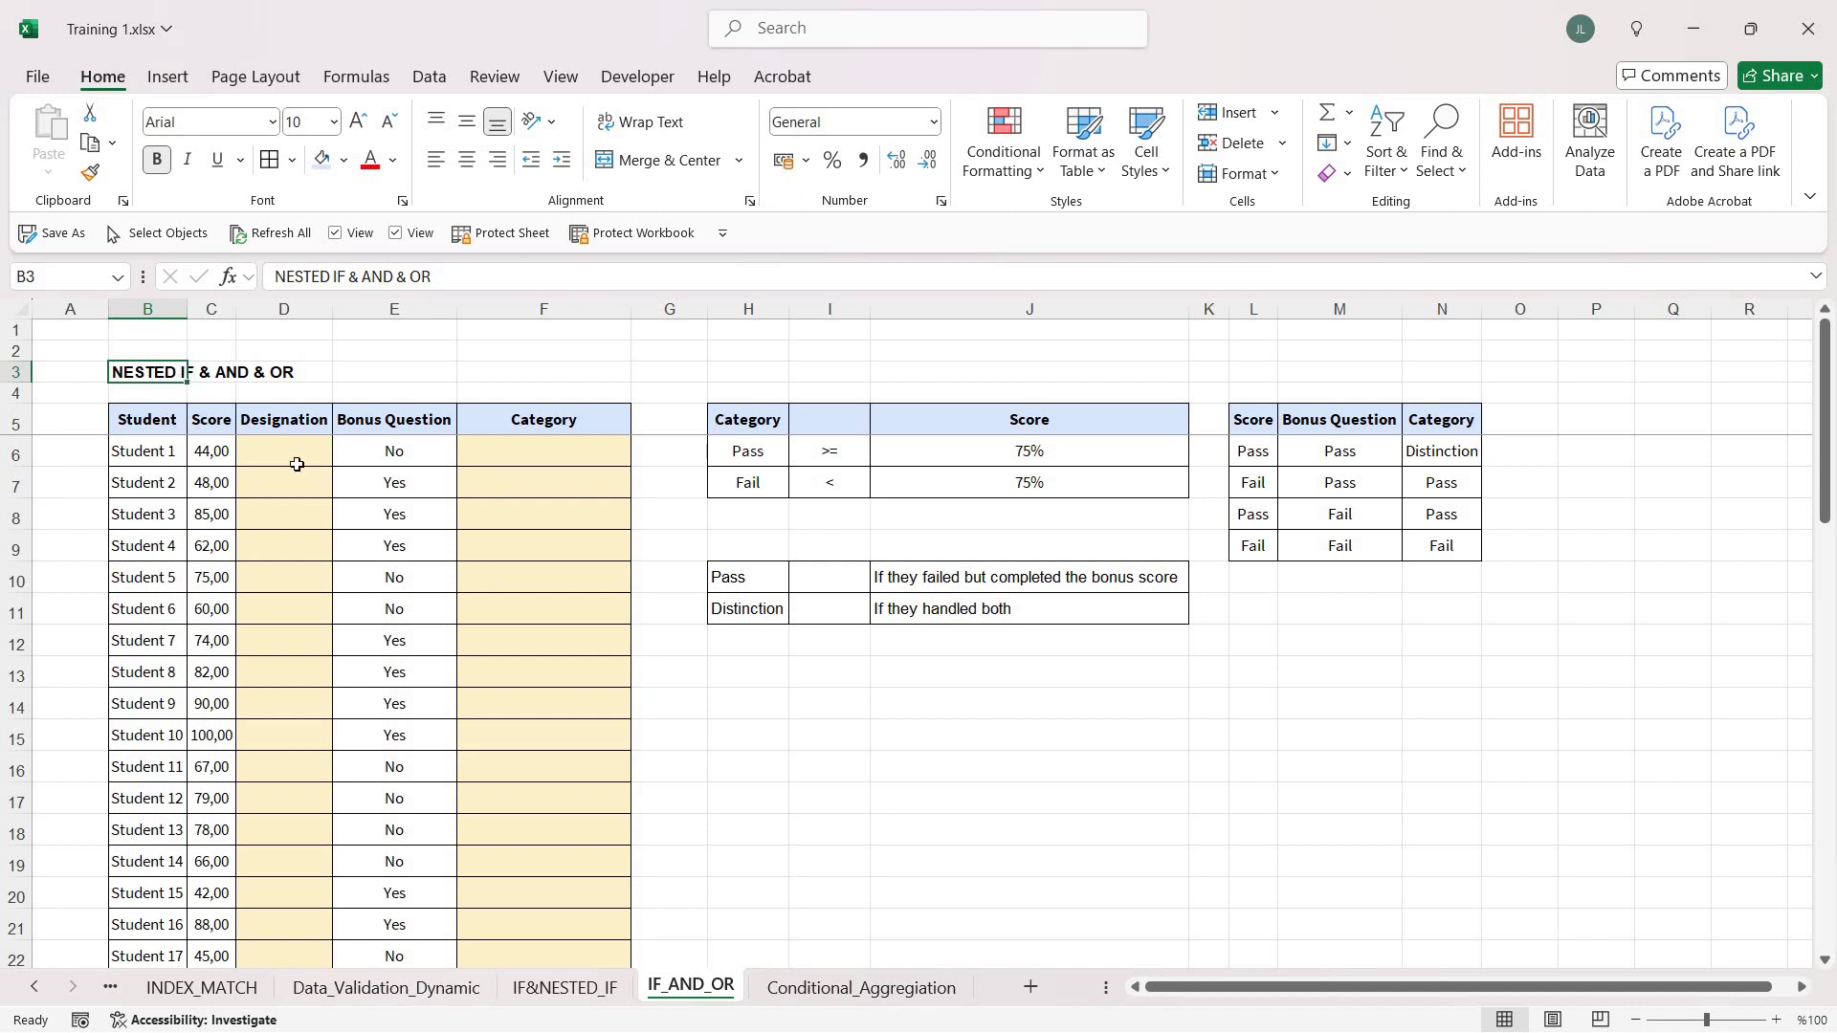
Examine the student table's Score and Bonus Question columns alongside the empty Designation column.
{"action": "left_click", "coordinate": [297, 459]}
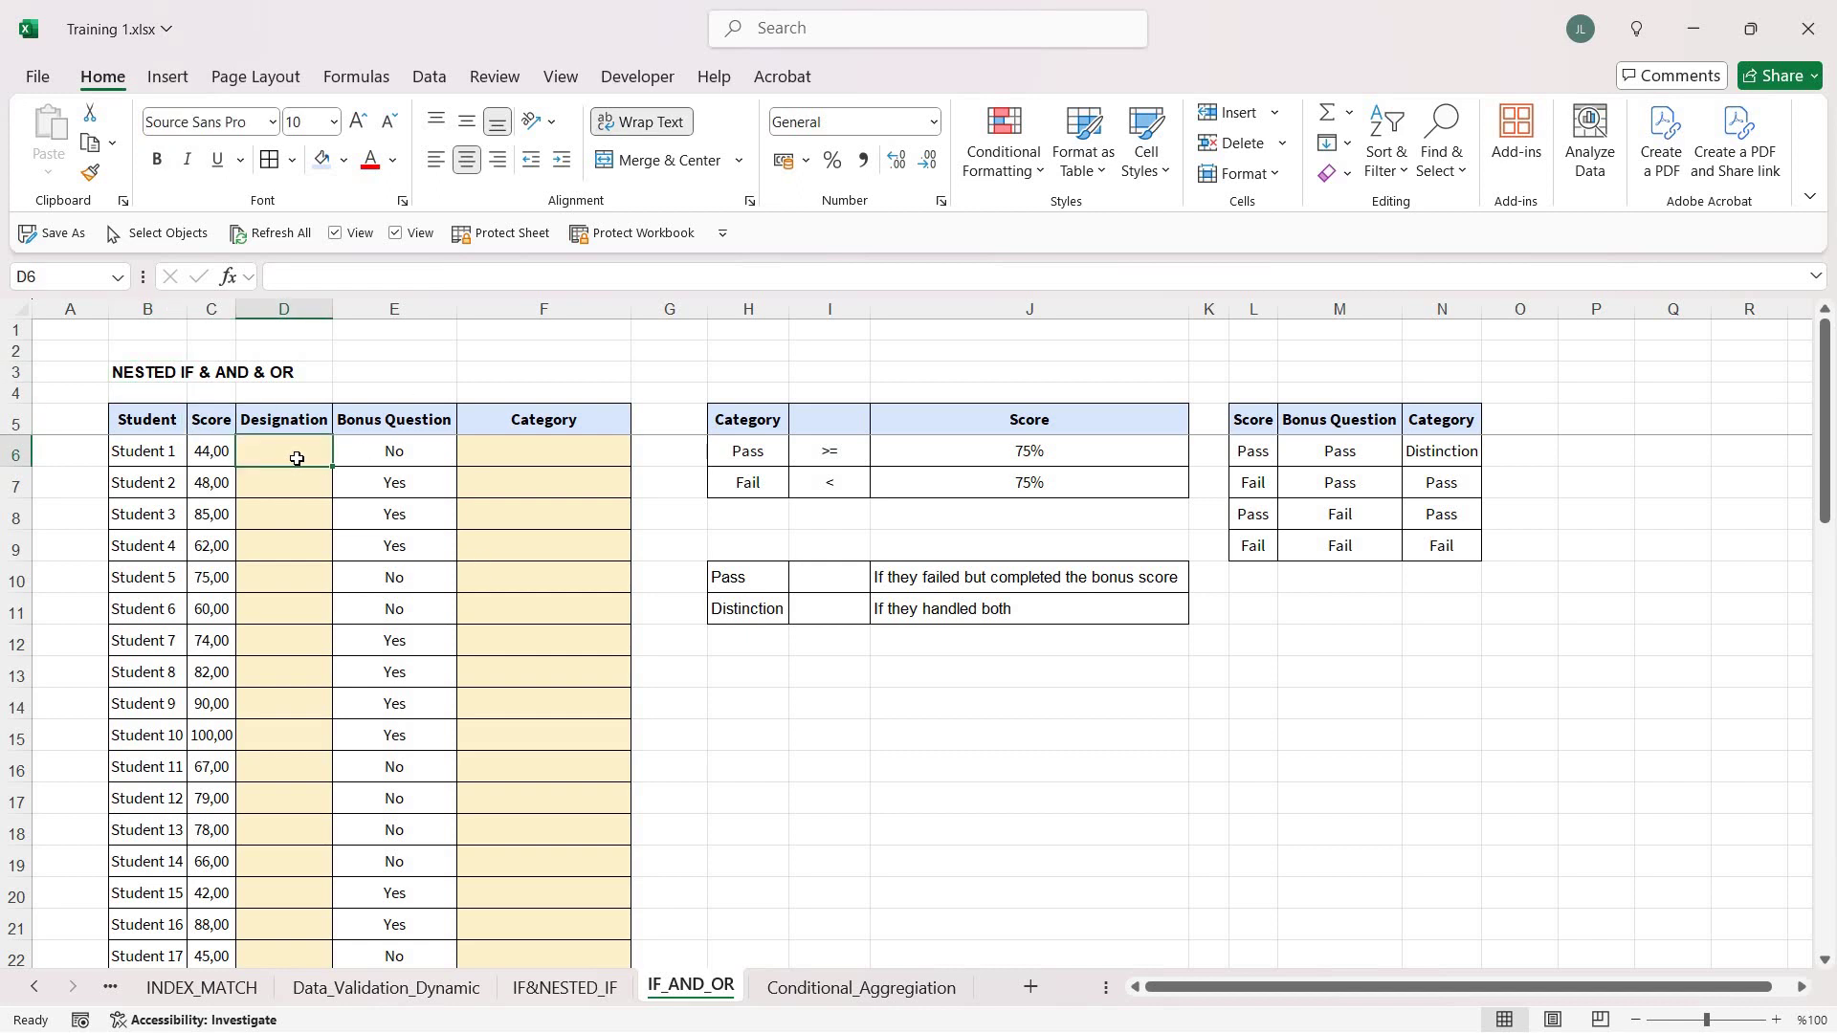
{"action": "left_click_drag", "start_coordinate": [165, 454], "coordinate": [212, 862]}
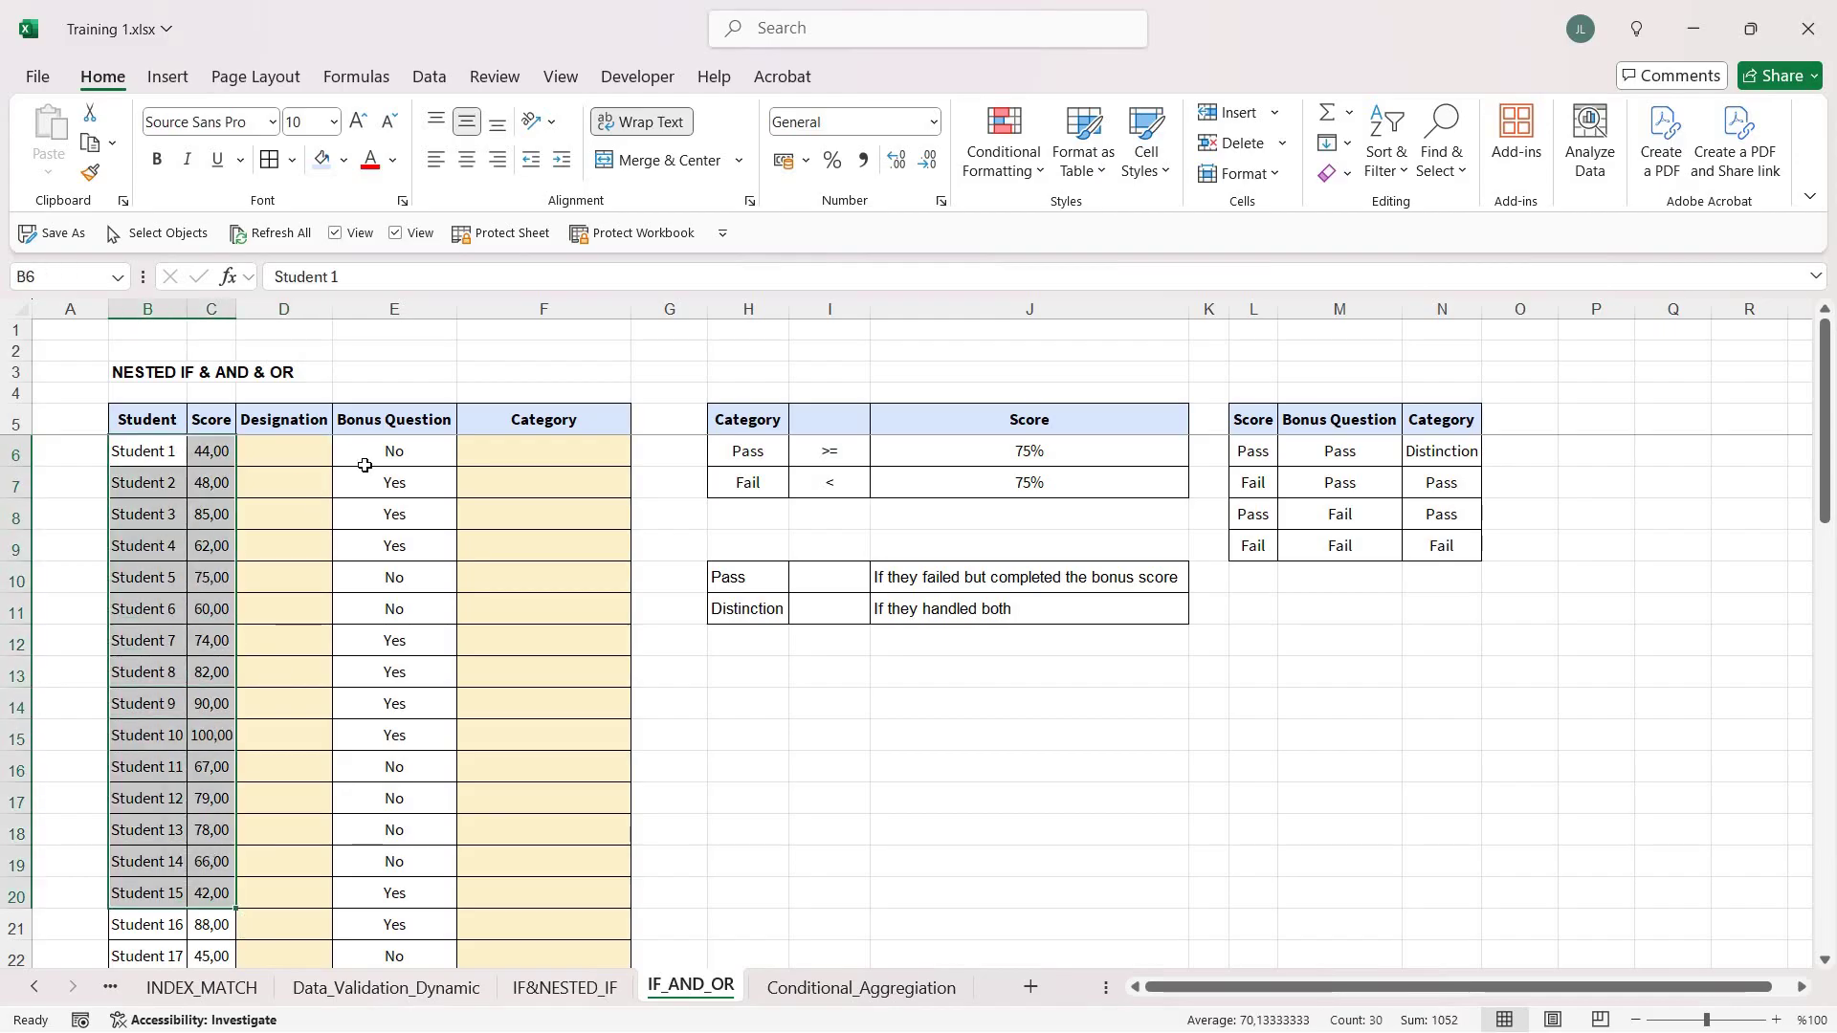
{"action": "left_click_drag", "start_coordinate": [399, 418], "coordinate": [407, 901]}
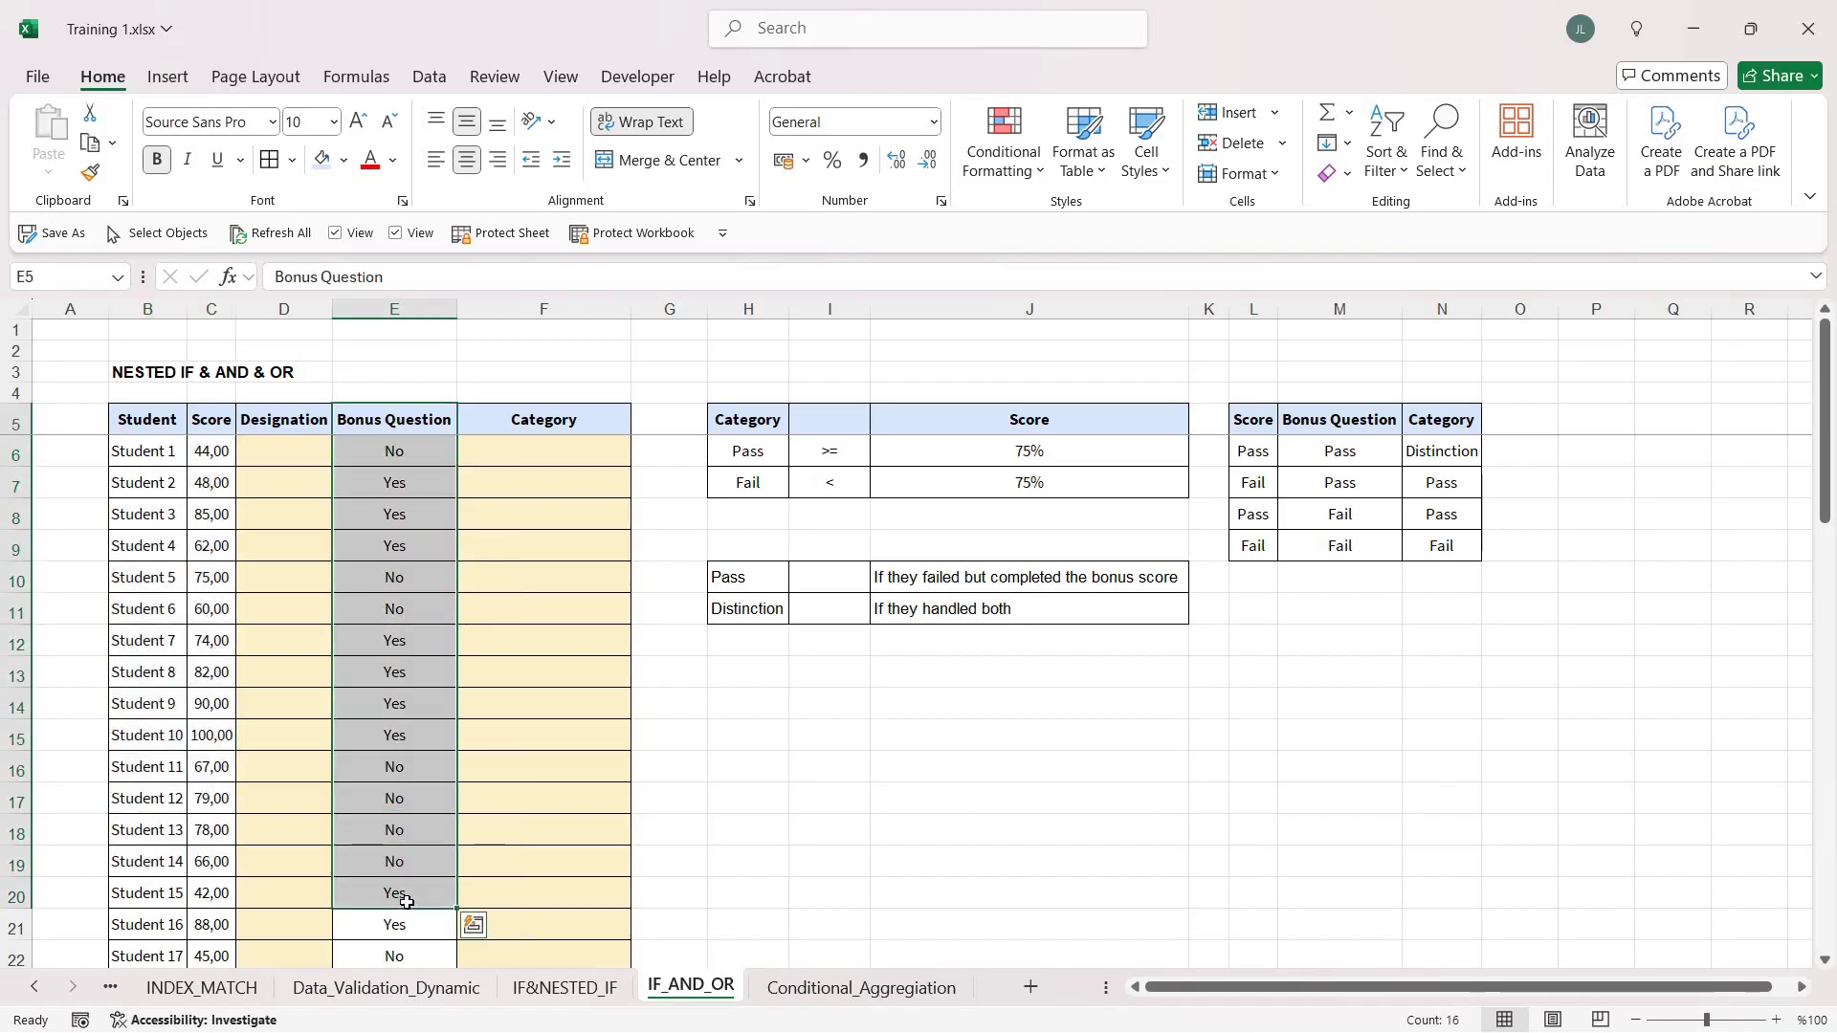
{"action": "left_click_drag", "start_coordinate": [212, 422], "coordinate": [216, 832]}
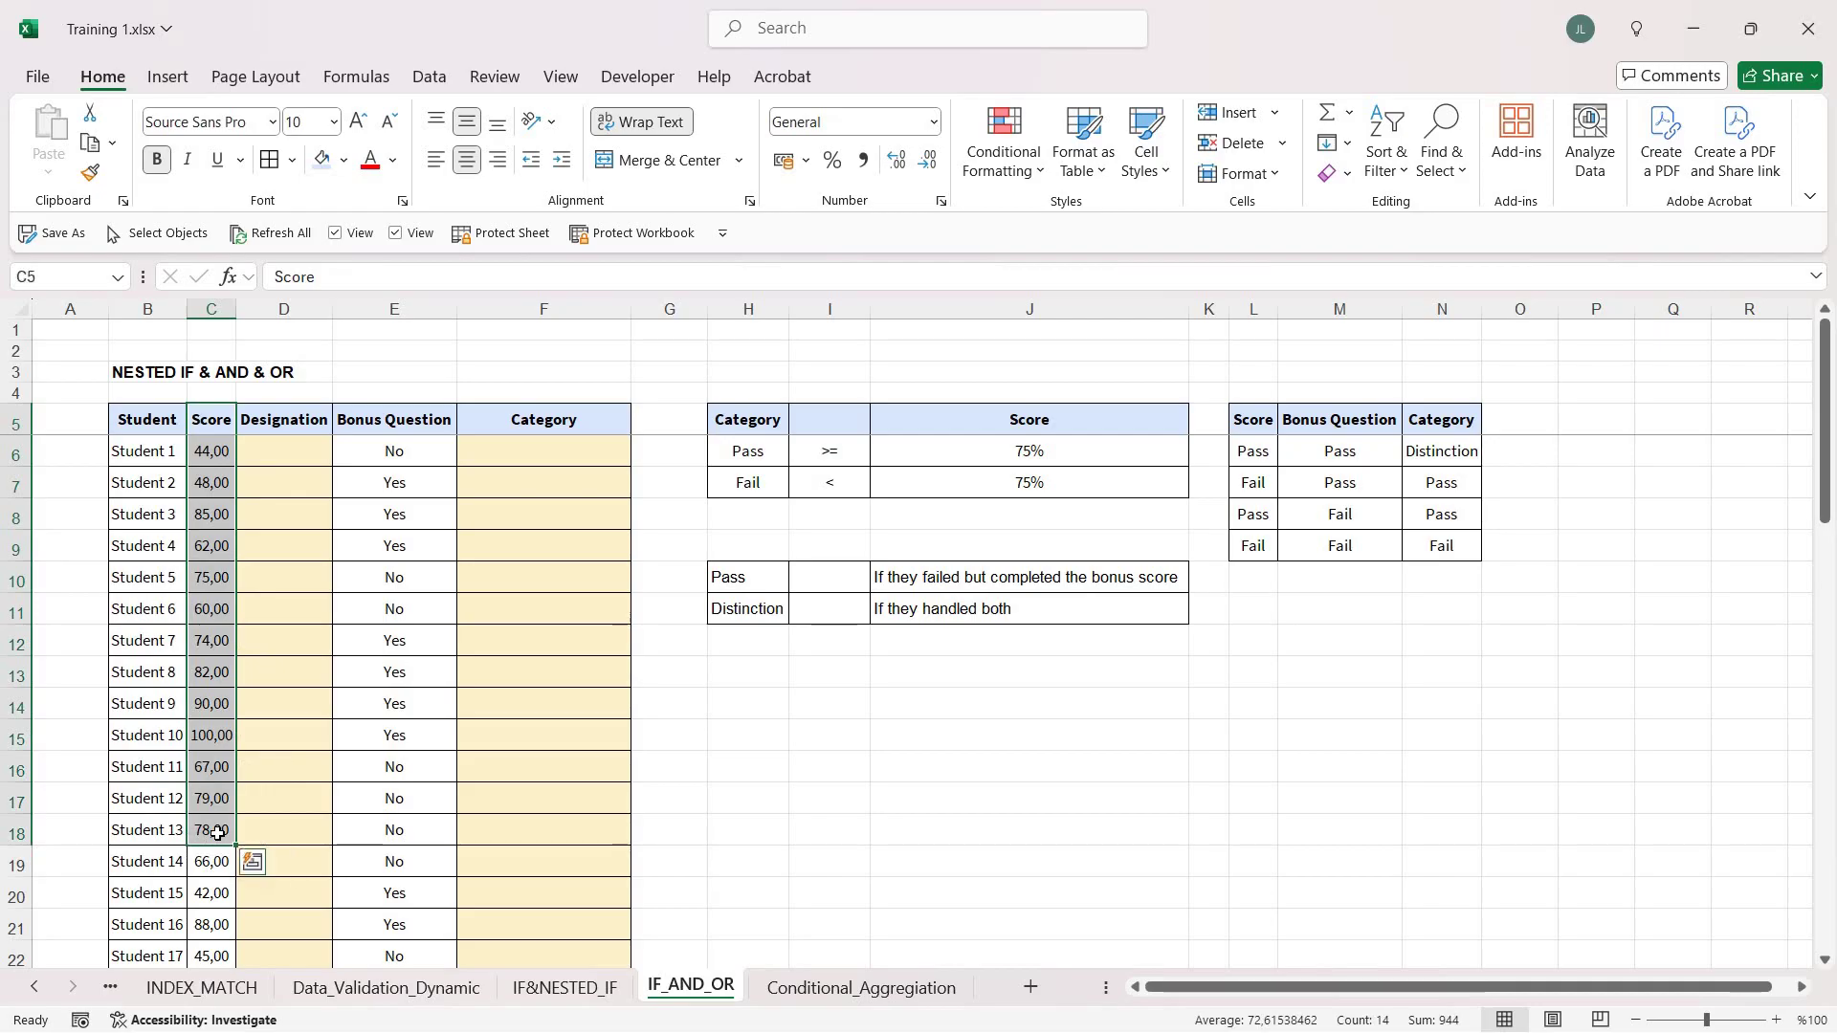
{"action": "left_click", "coordinate": [411, 418]}
{"action": "left_click_drag", "start_coordinate": [404, 896], "coordinate": [404, 896]}
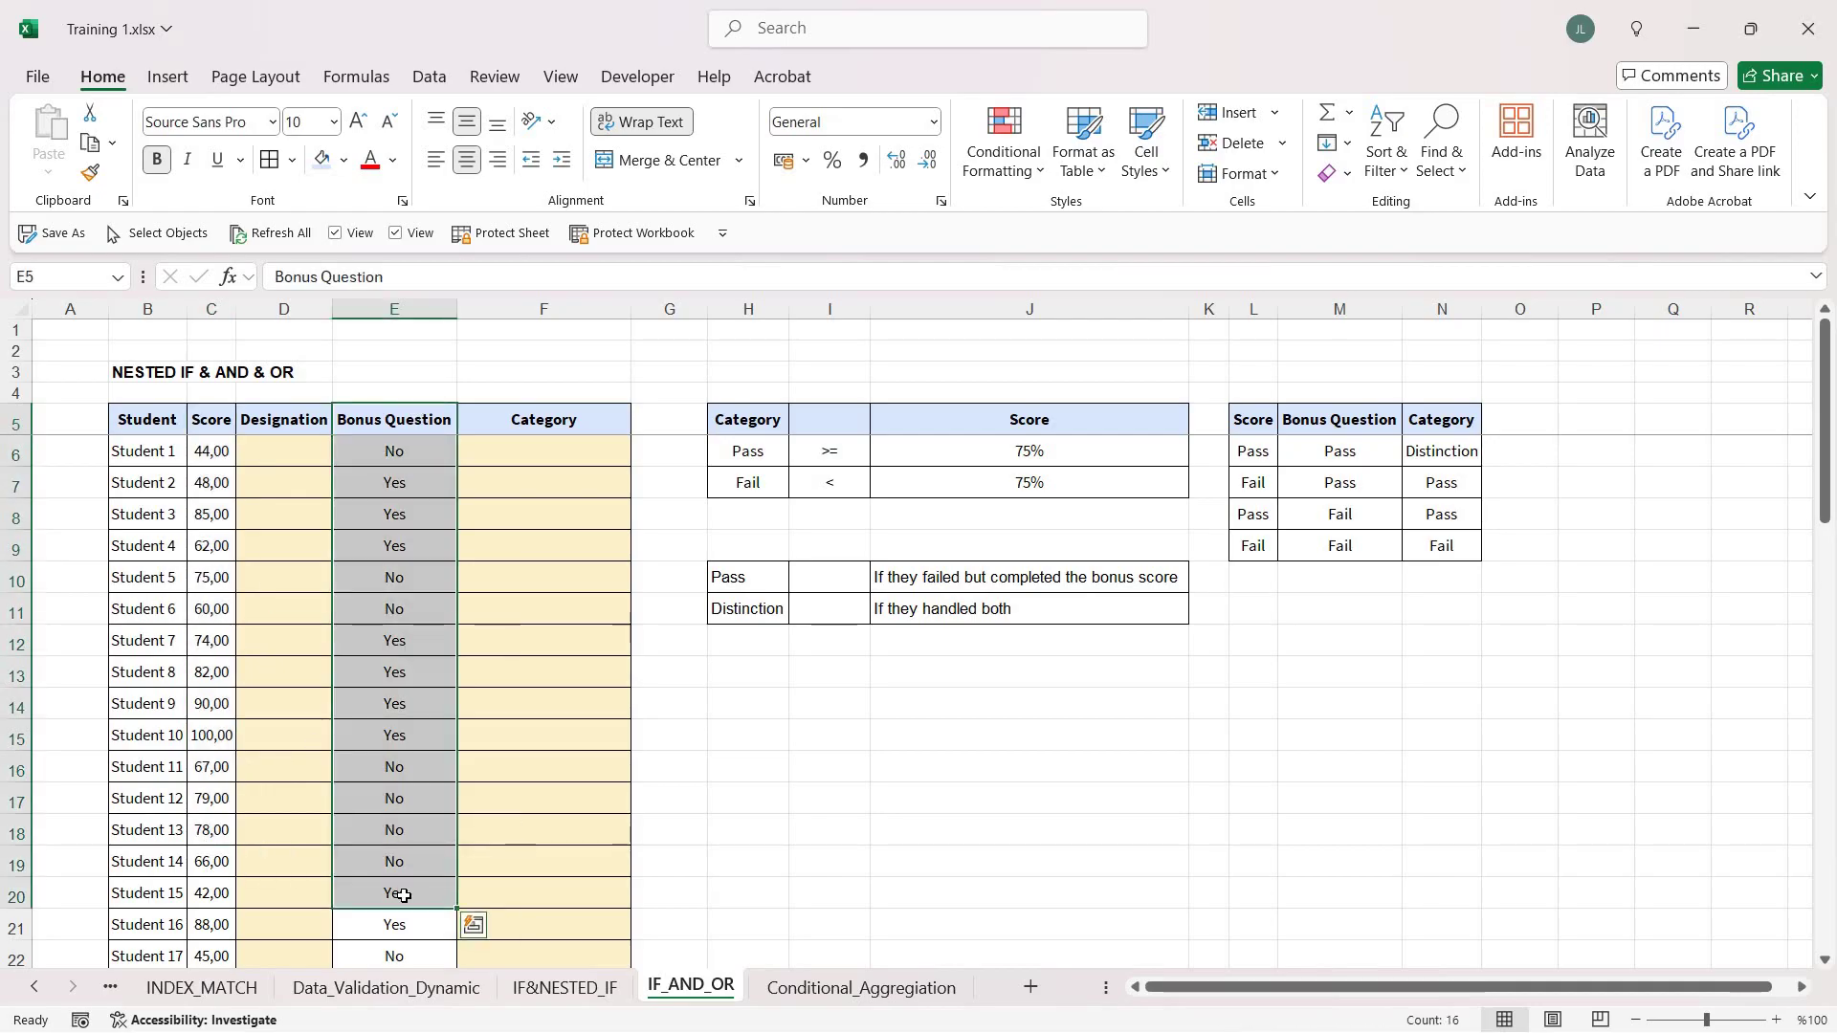
{"action": "left_click", "coordinate": [407, 423]}
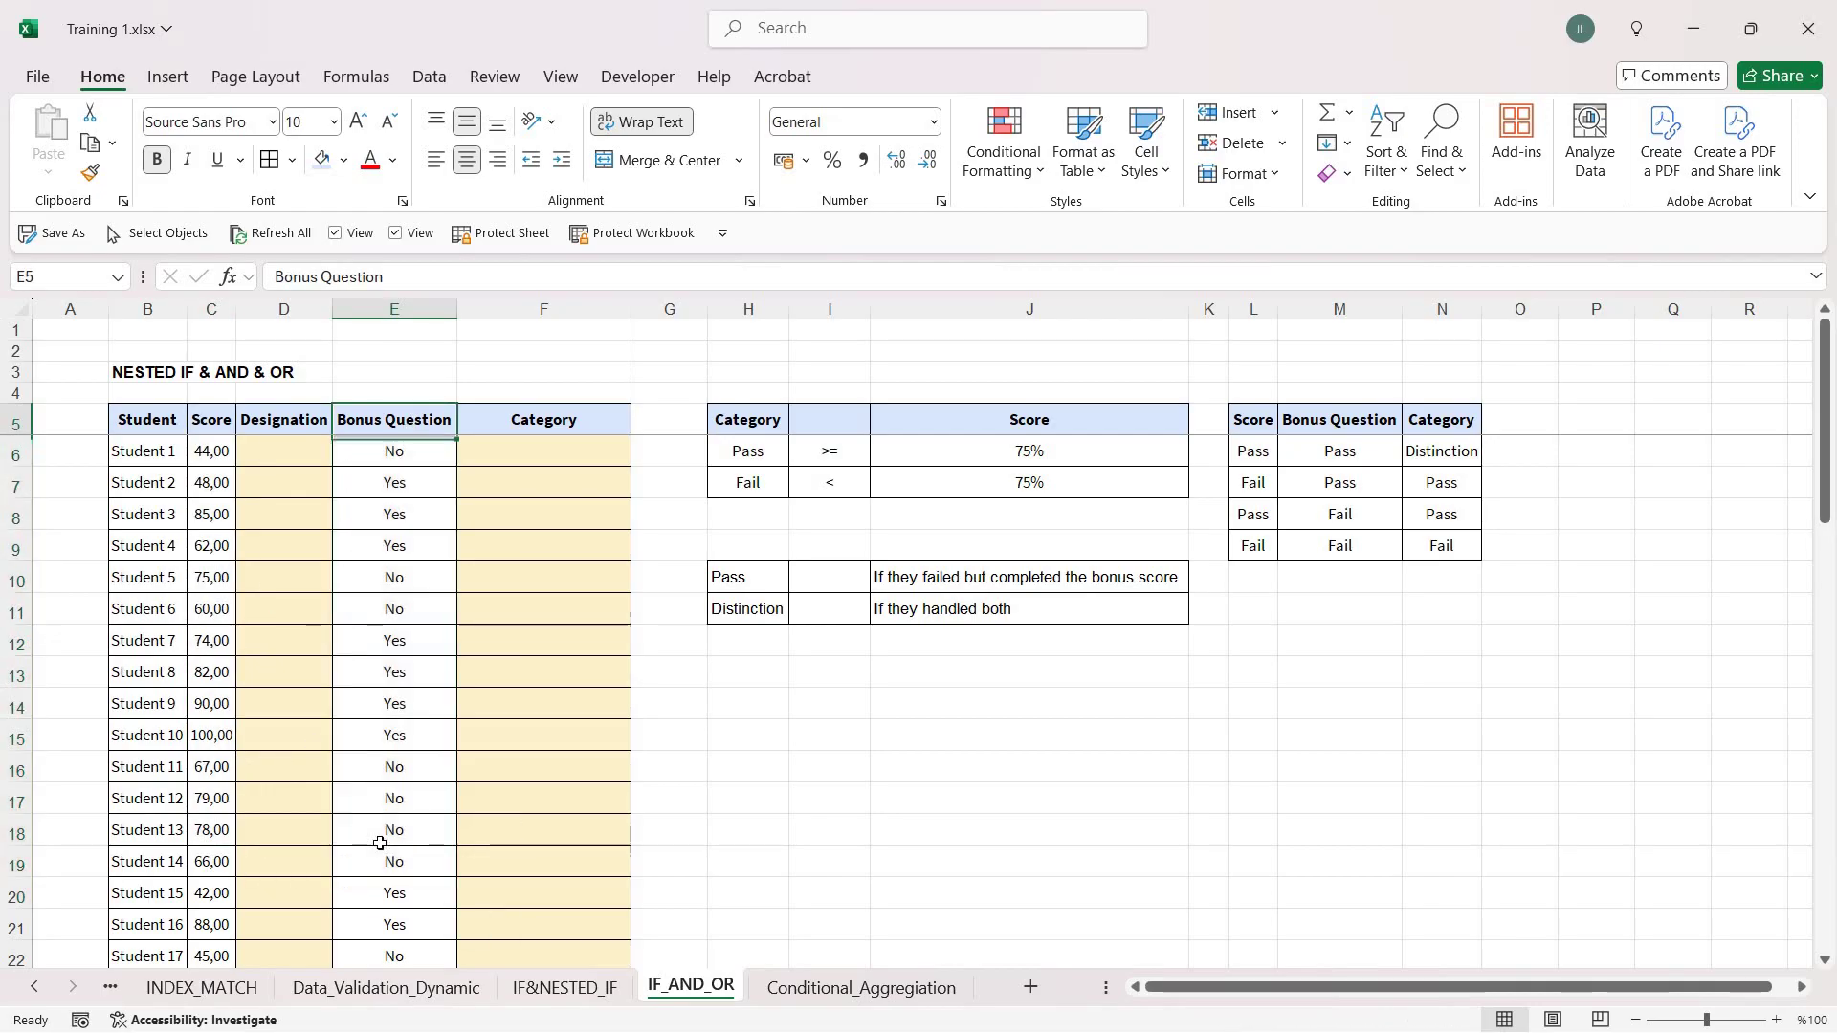
{"action": "left_click_drag", "start_coordinate": [380, 843], "coordinate": [373, 832]}
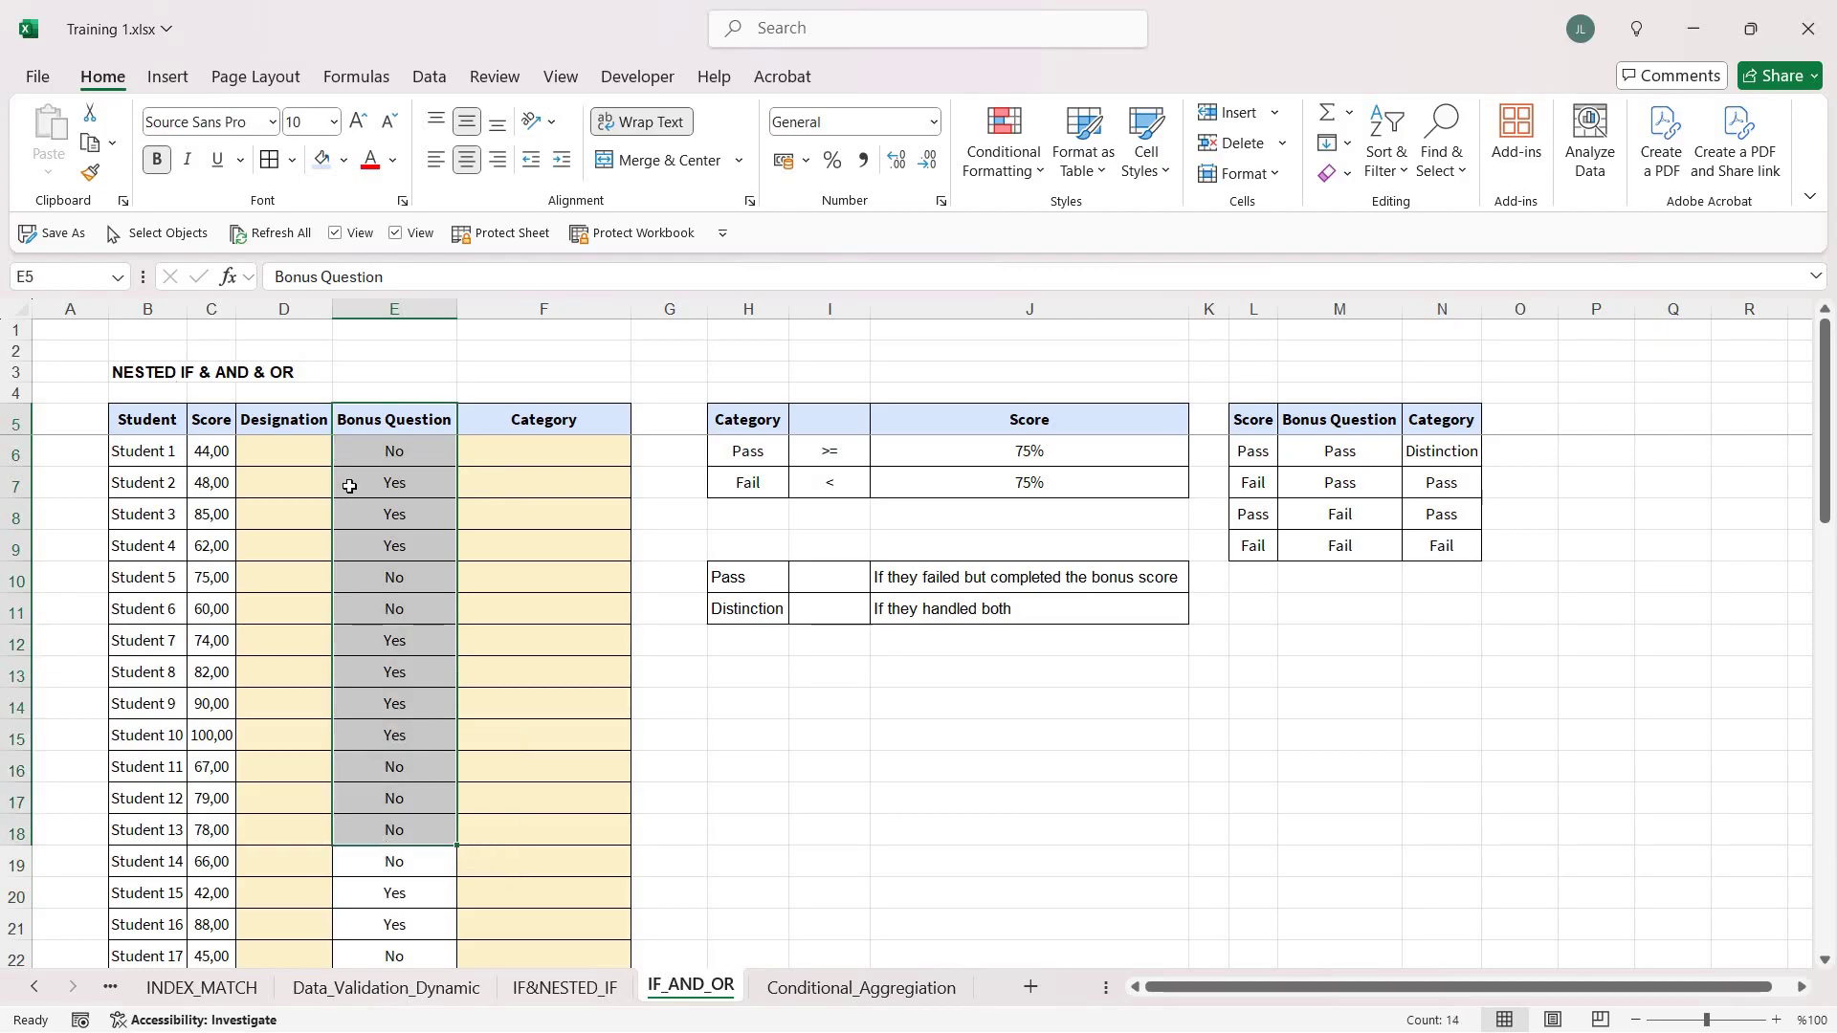
Enter the formula =IF(C6>=75;"Pass";IF(E6="Yes";"Pass";"Fail")) in D6 for Student 1's Designation.
{"action": "left_click", "coordinate": [301, 457]}
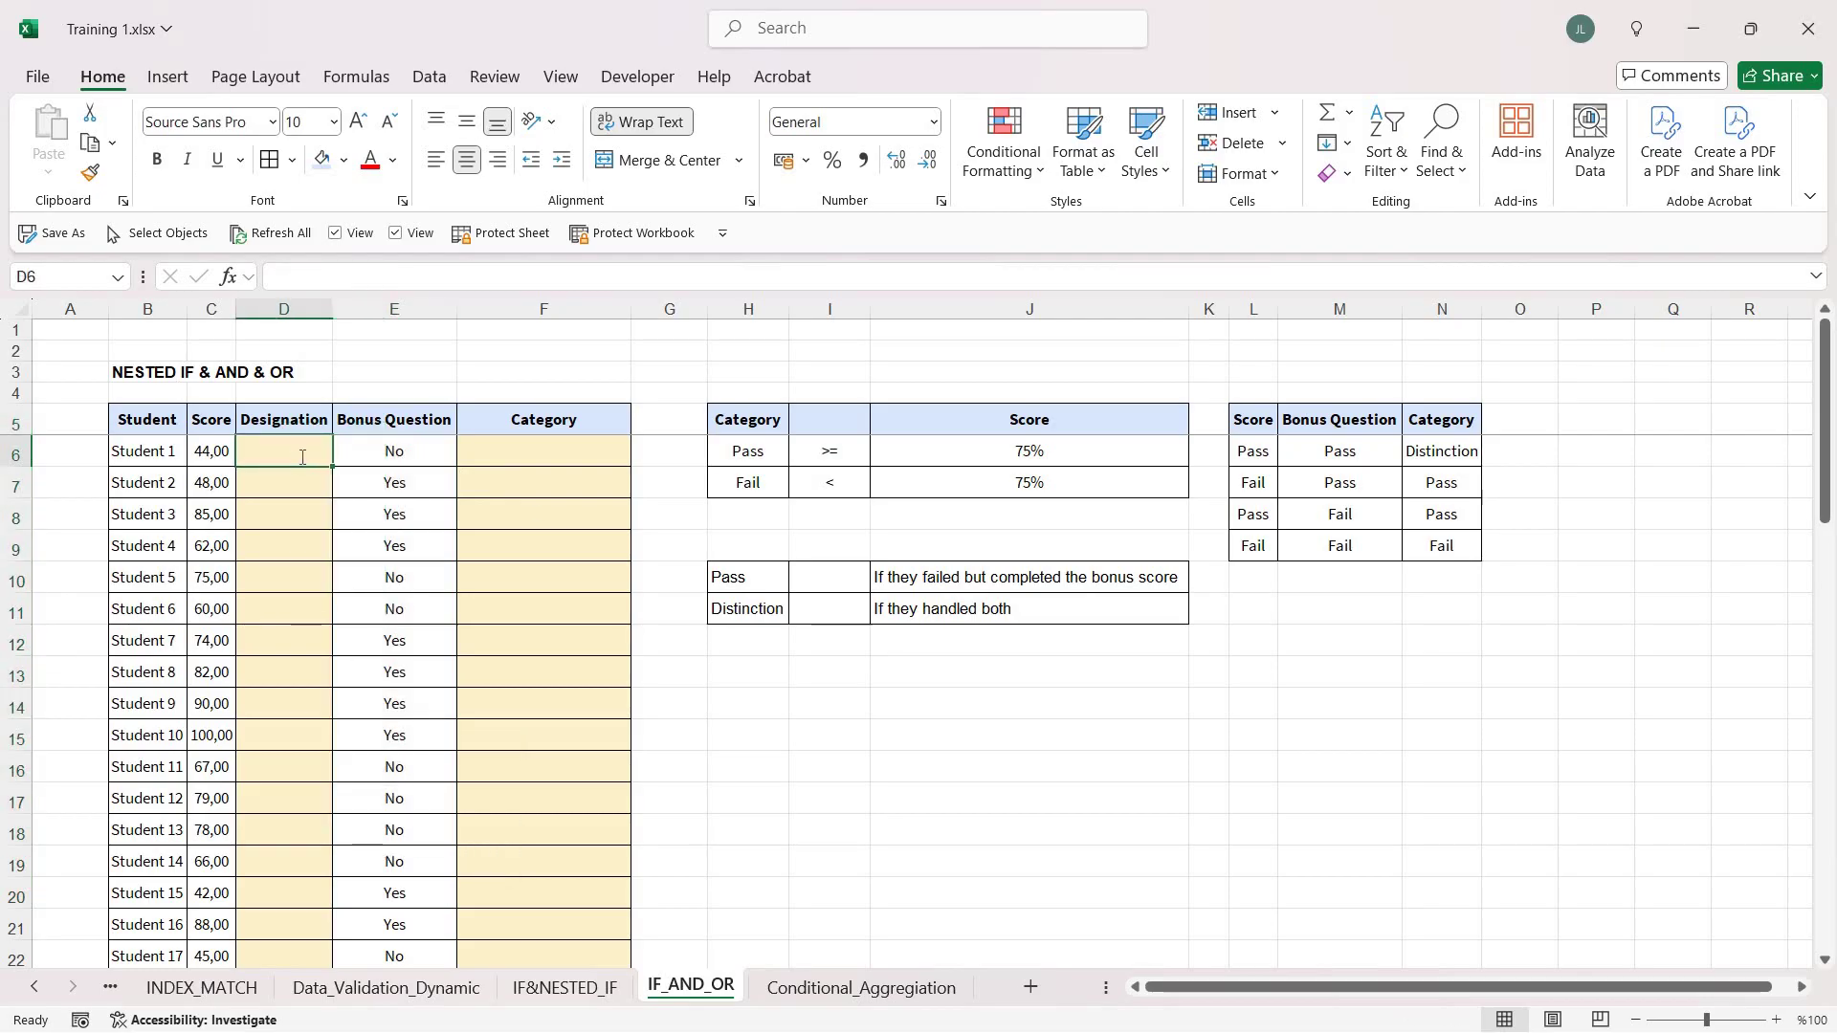
{"action": "type", "text": "=IF("}
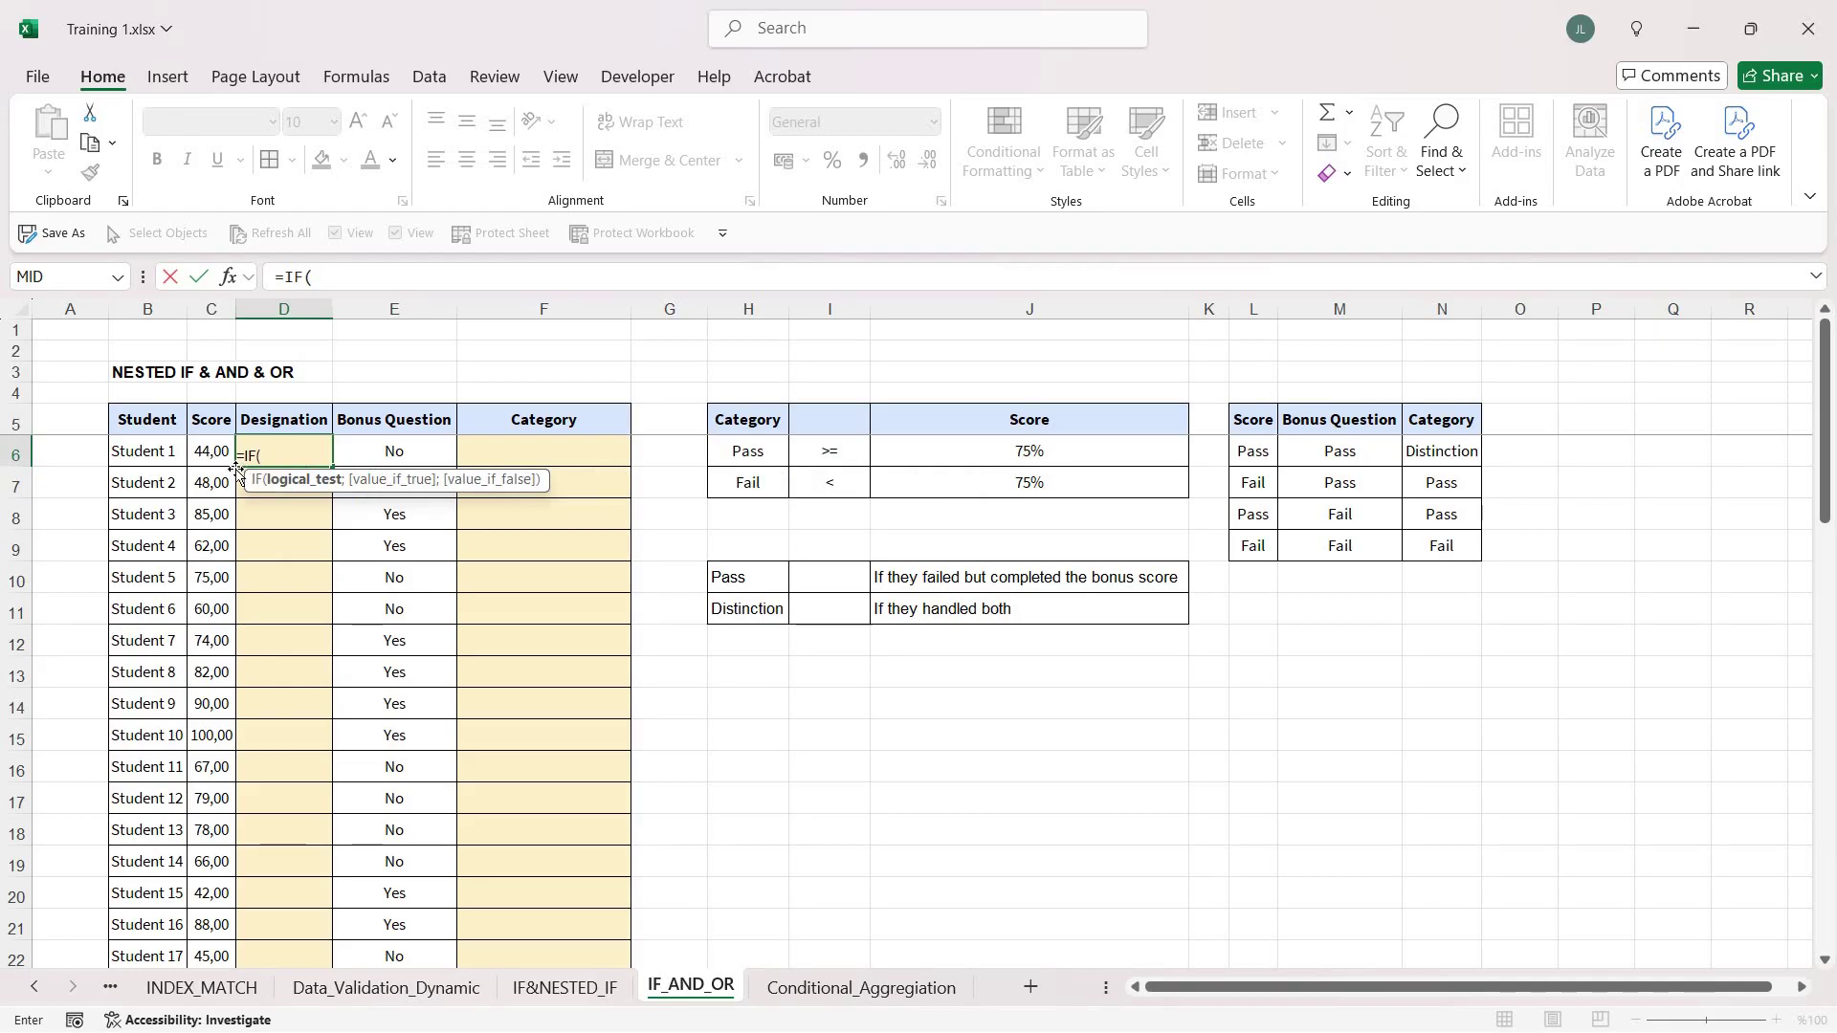
{"action": "left_click", "coordinate": [223, 451]}
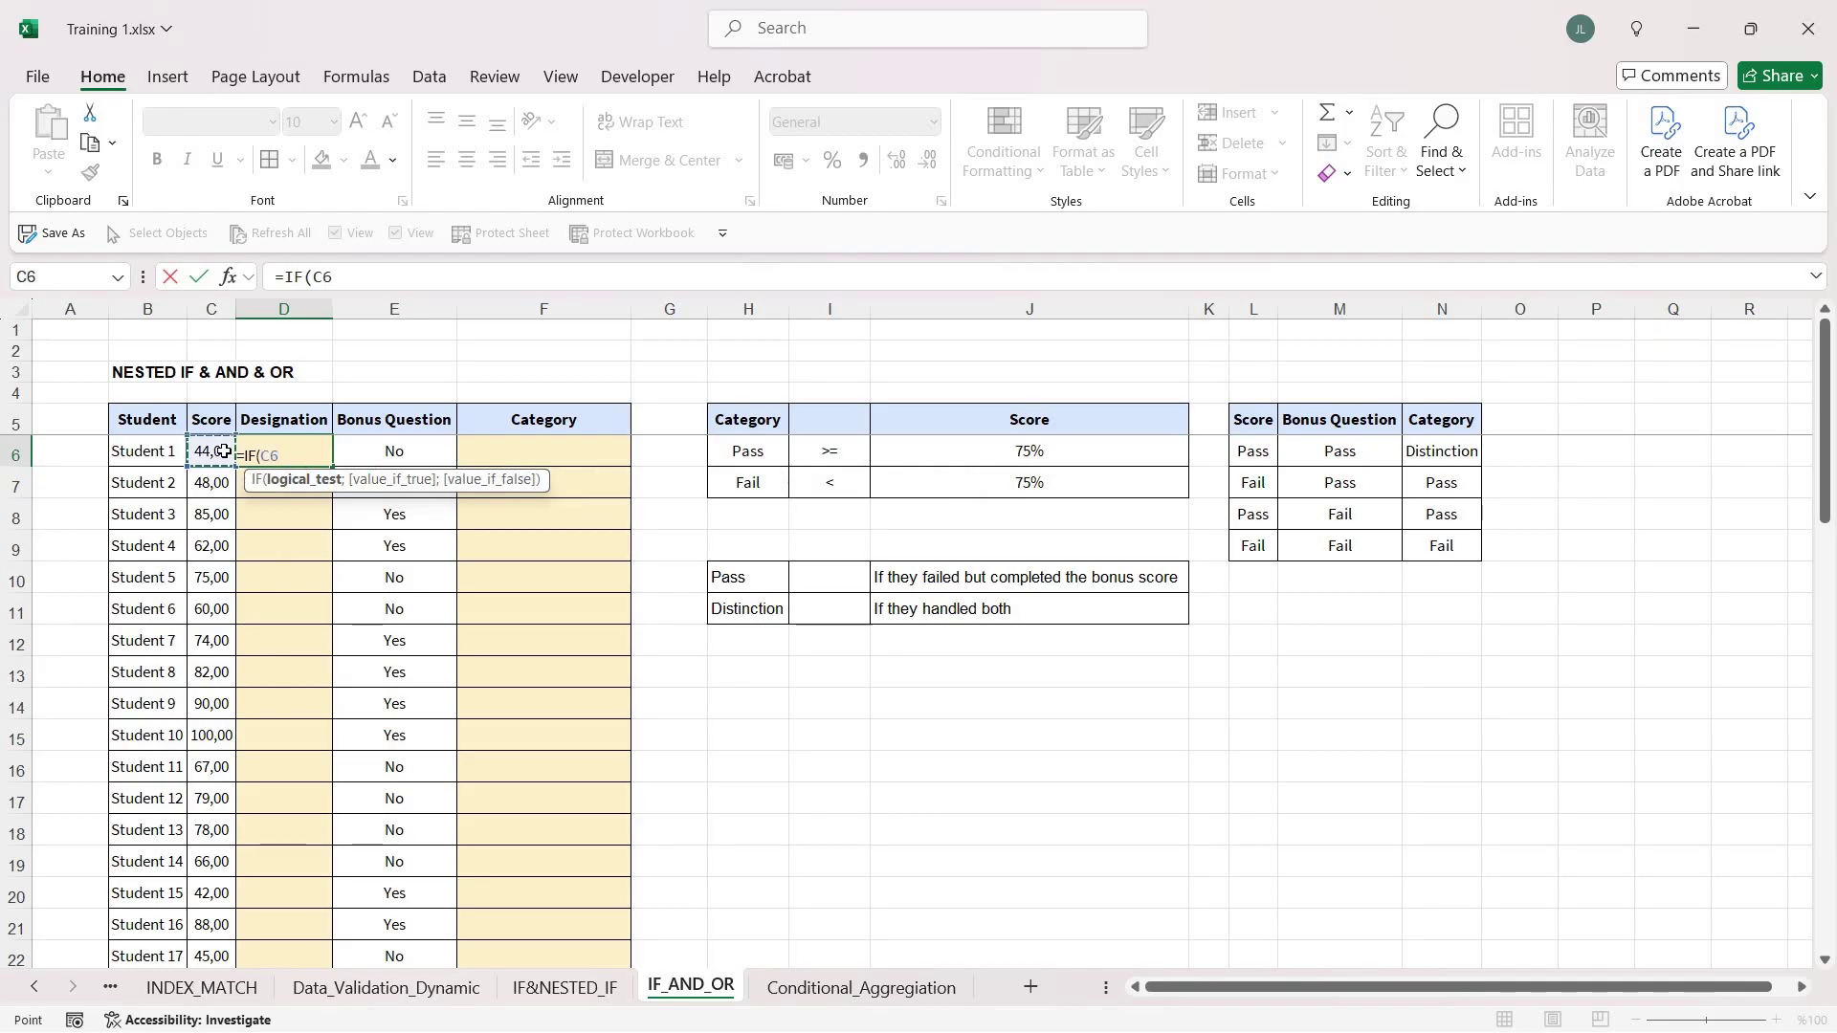
{"action": "type", "text": ">=75;\"Pas"}
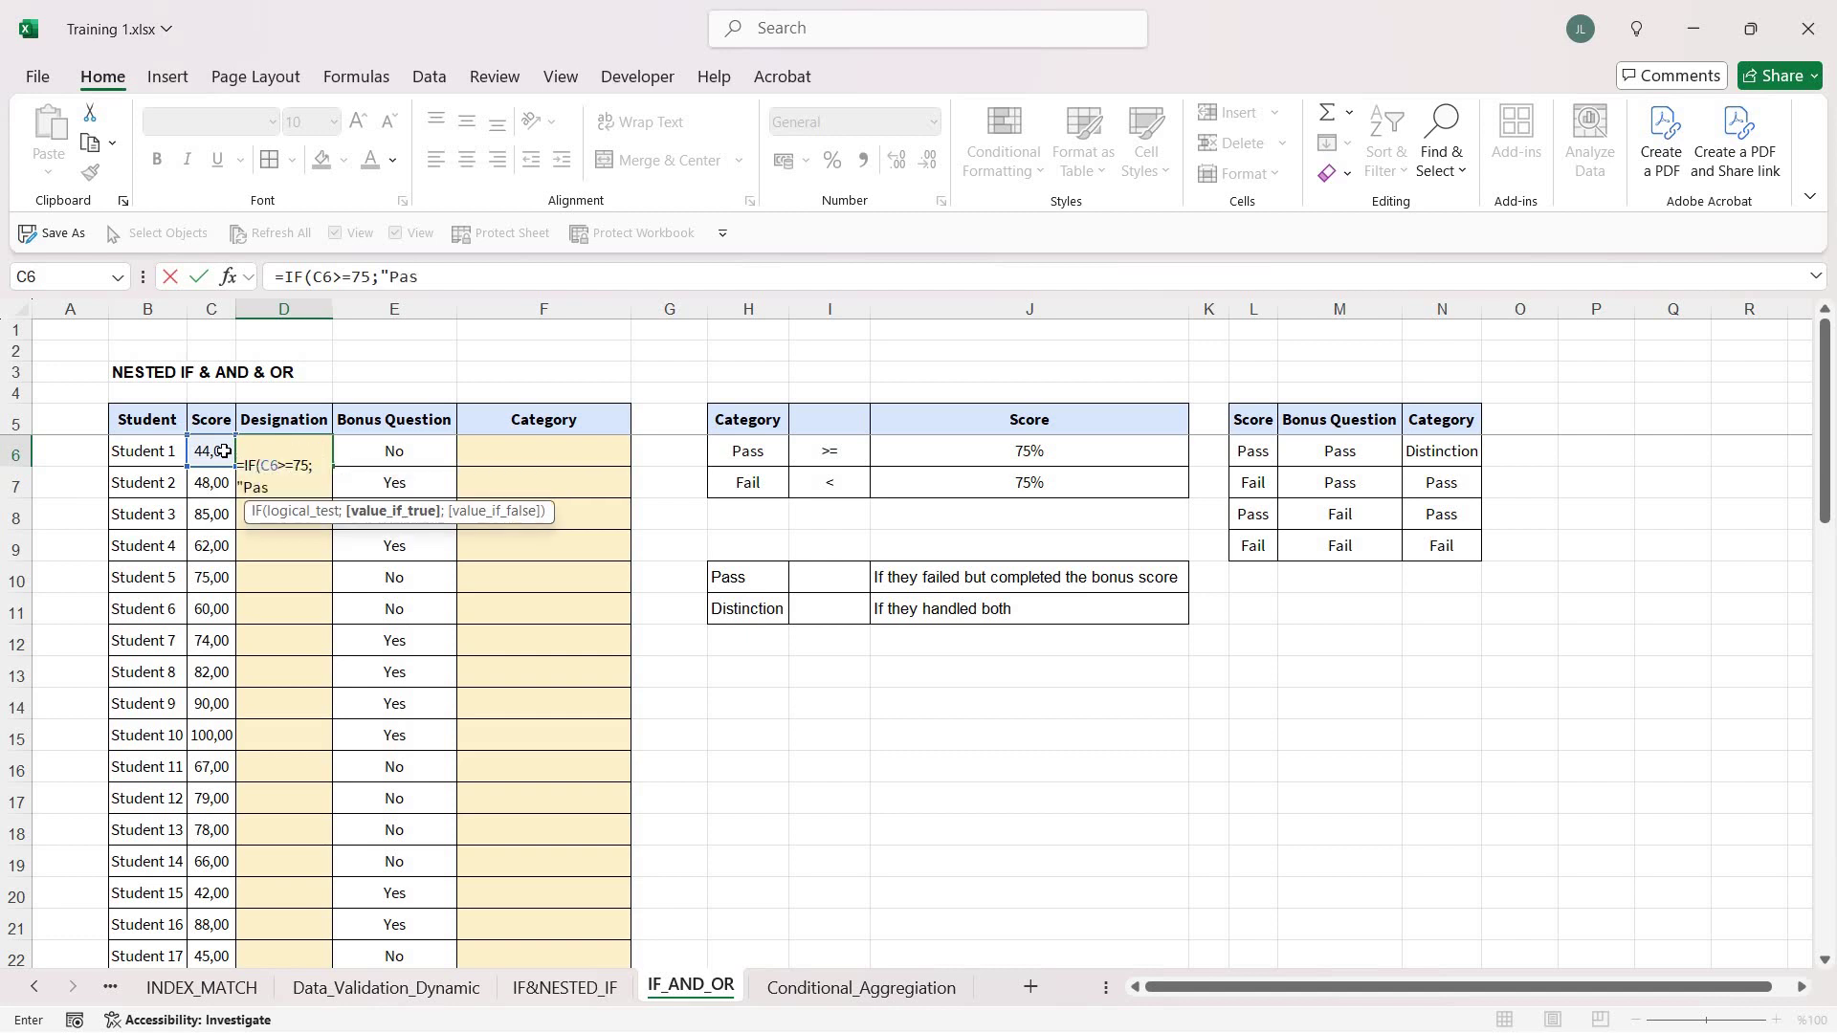
{"action": "type", "text": "s\";"}
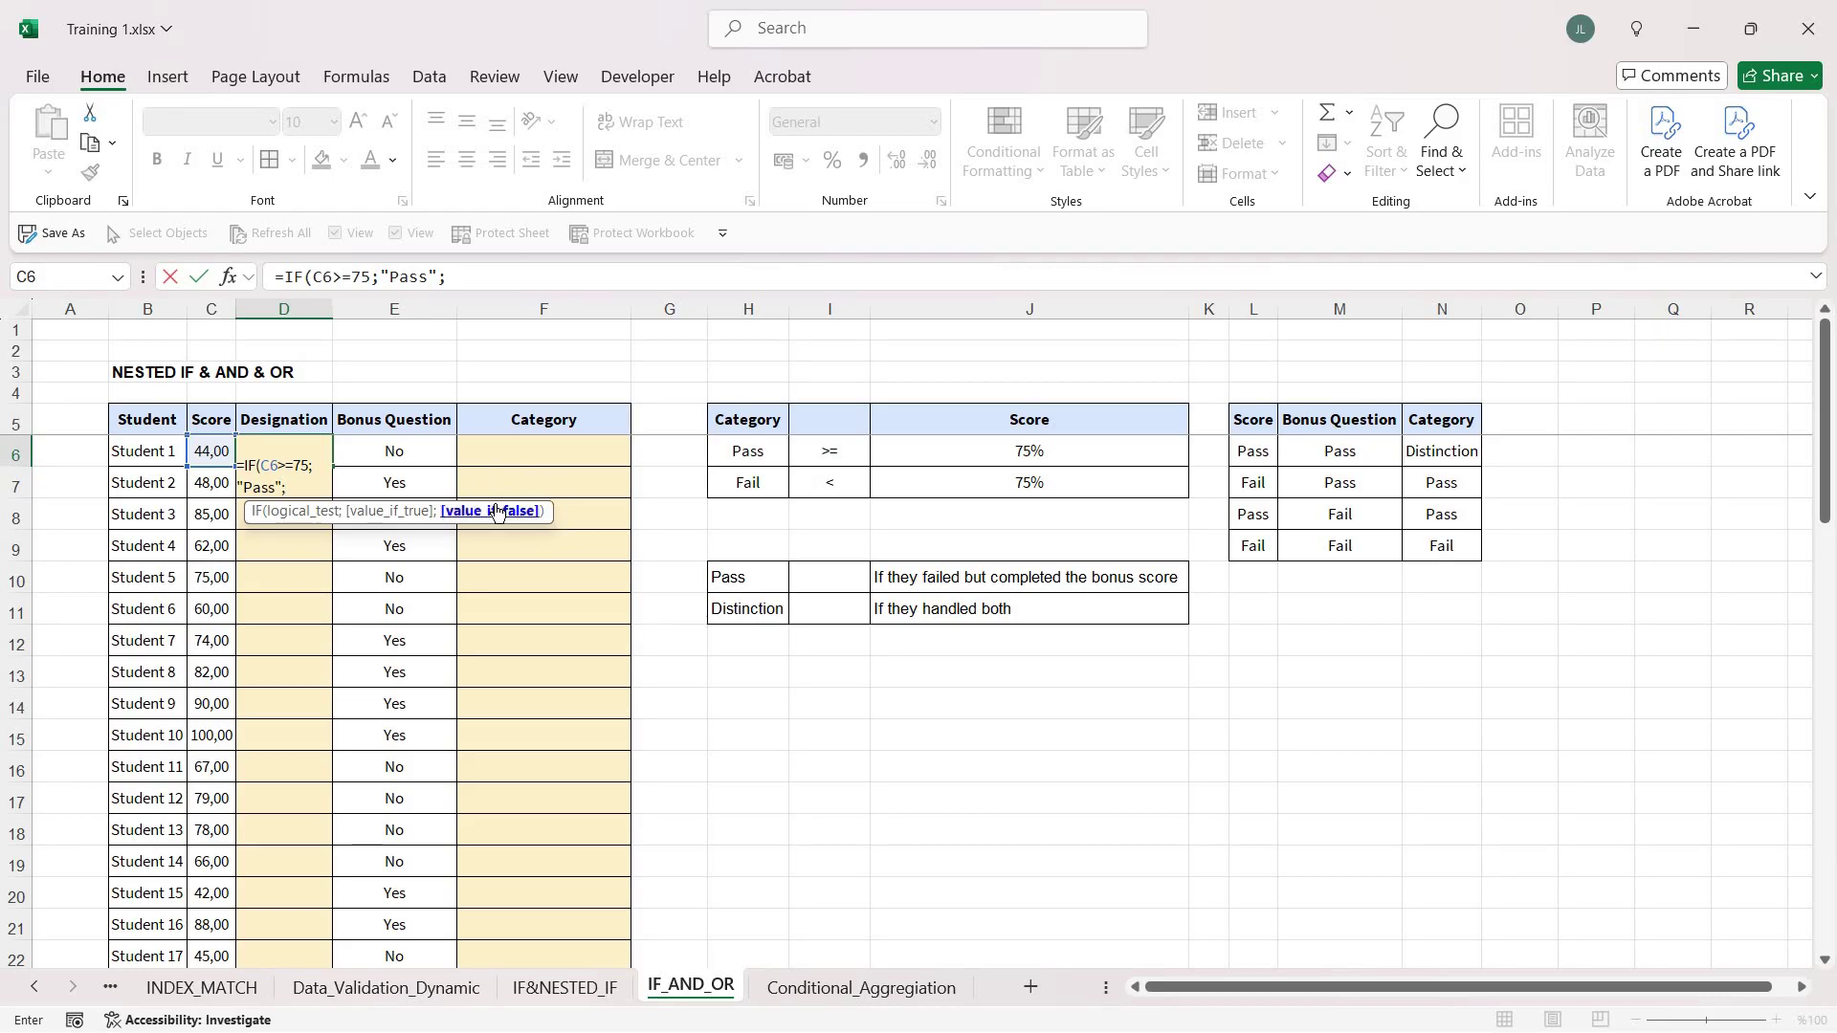
{"action": "type", "text": "IF("}
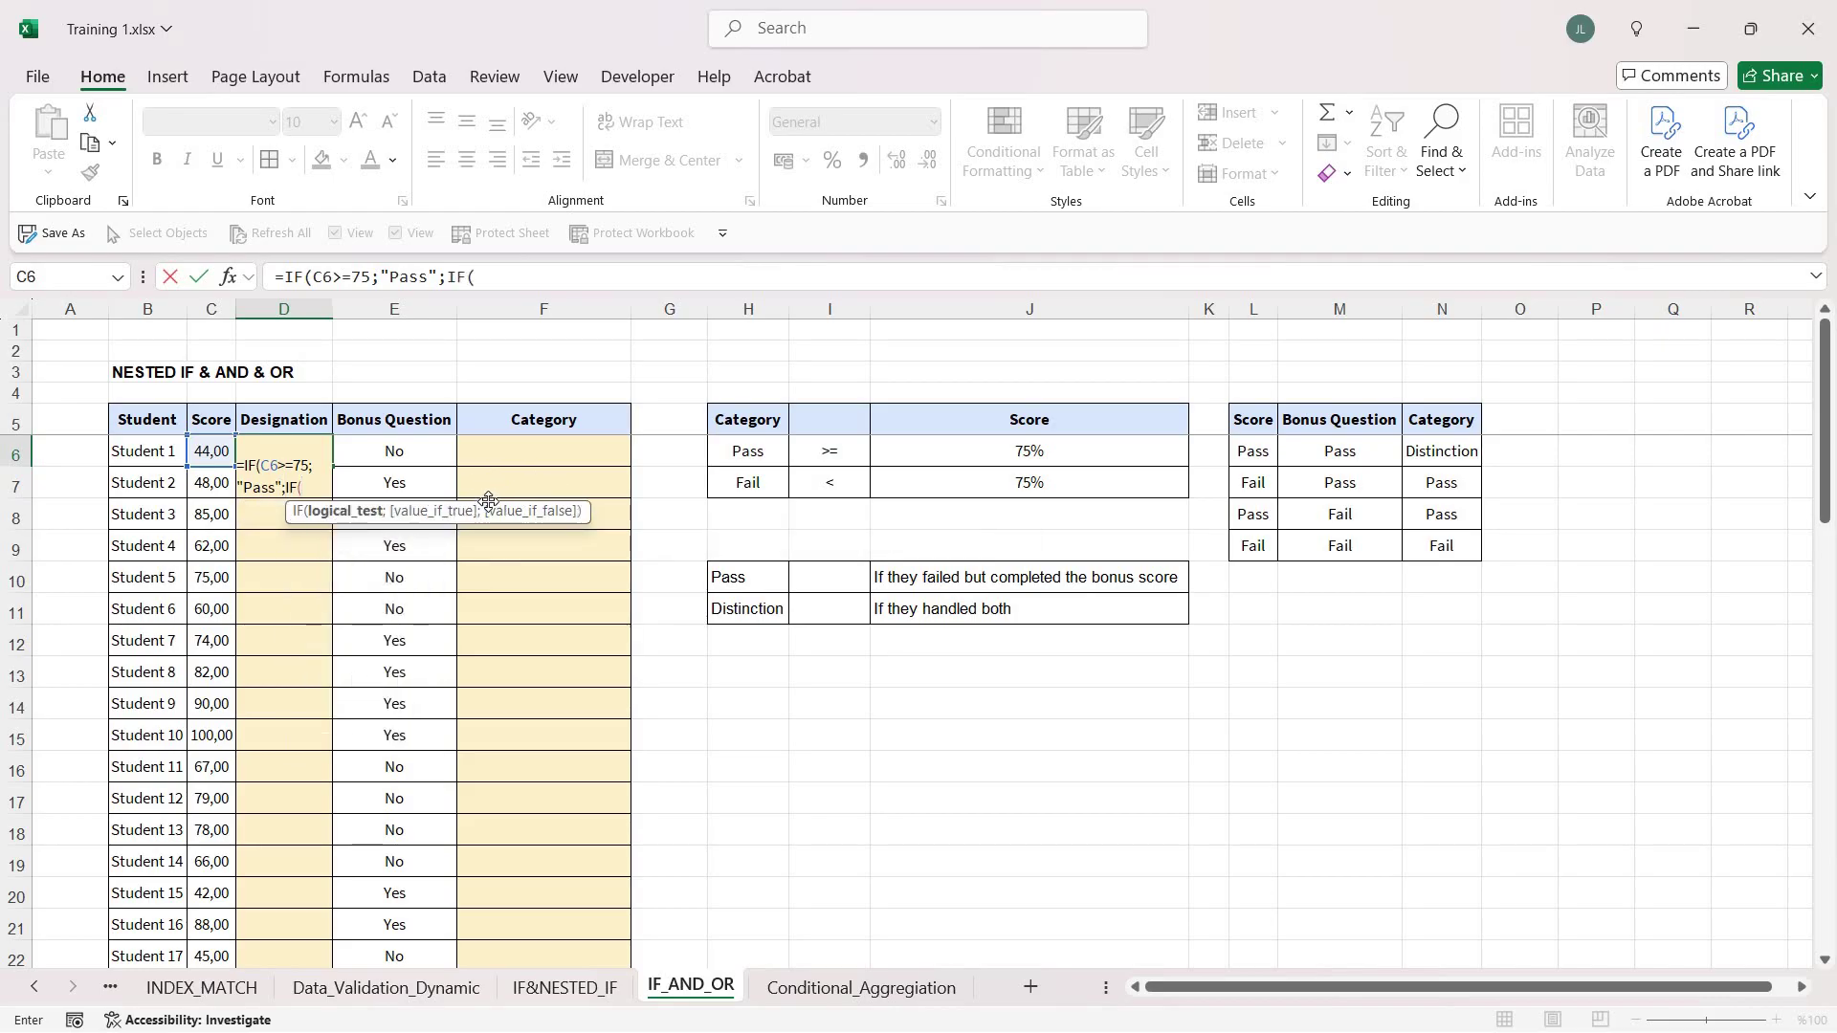
{"action": "left_click", "coordinate": [447, 452]}
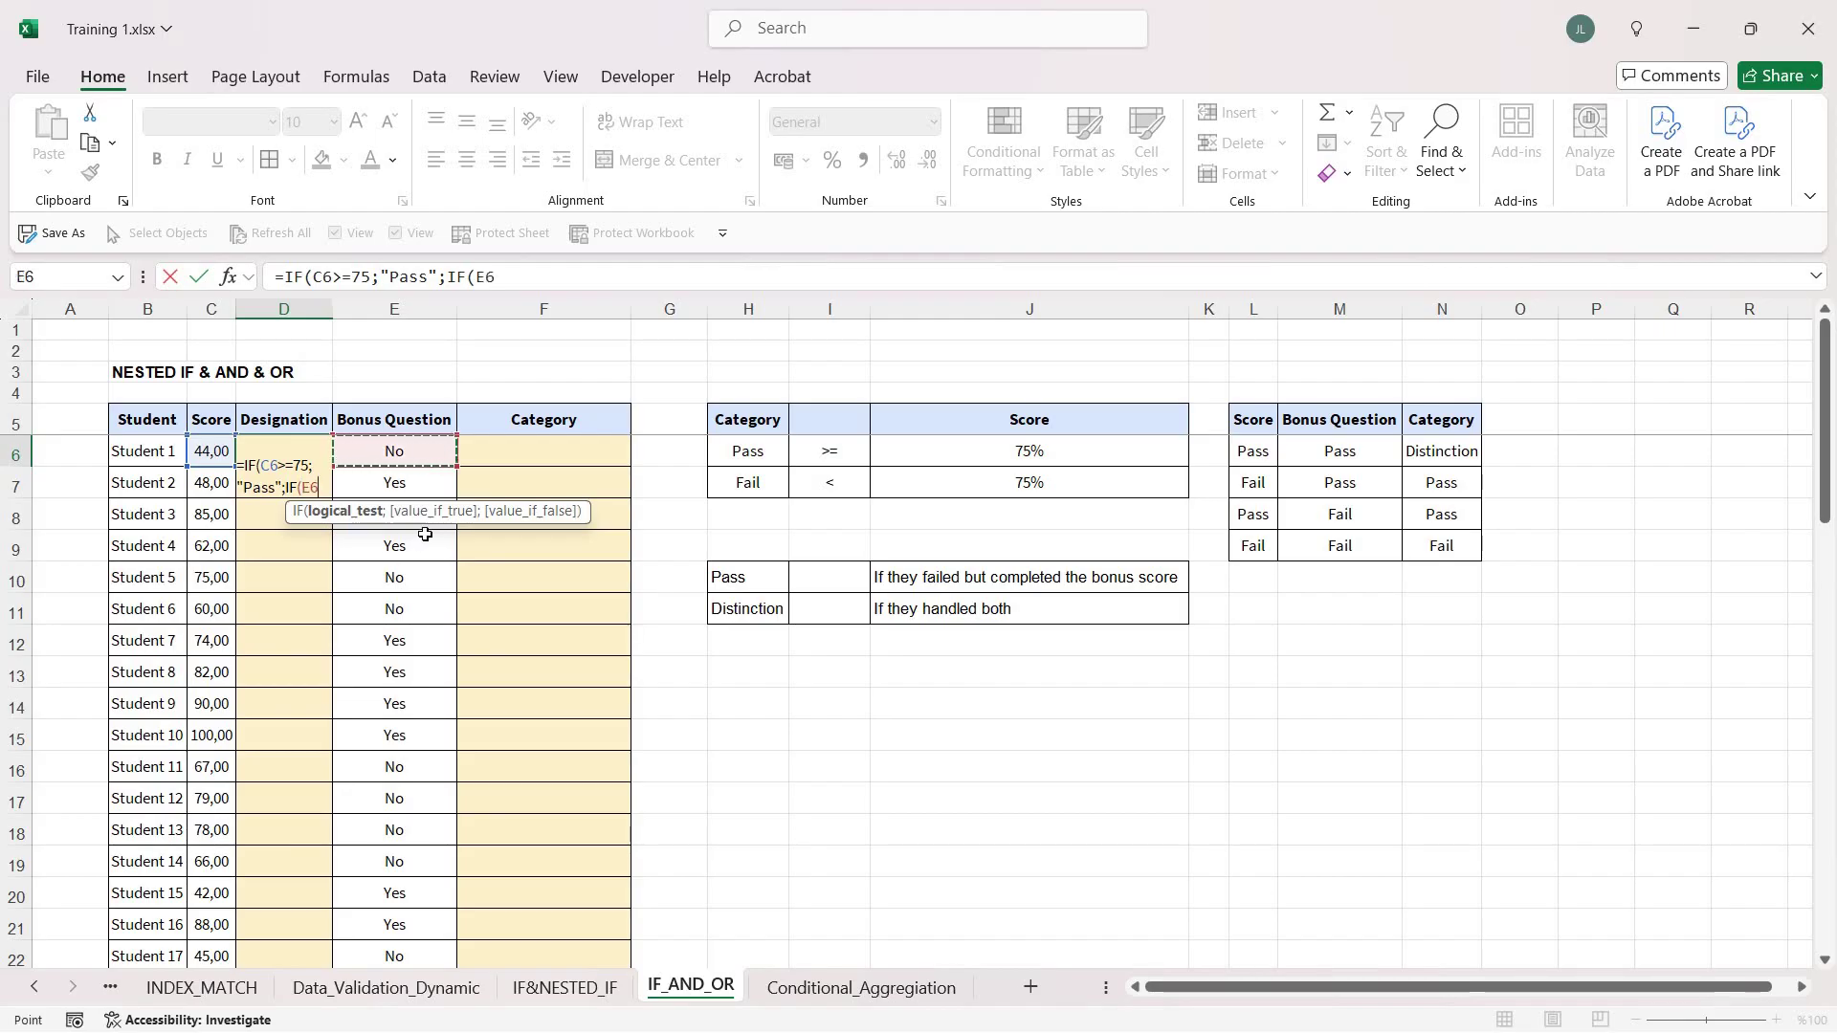
{"action": "type", "text": "=\"Yes"}
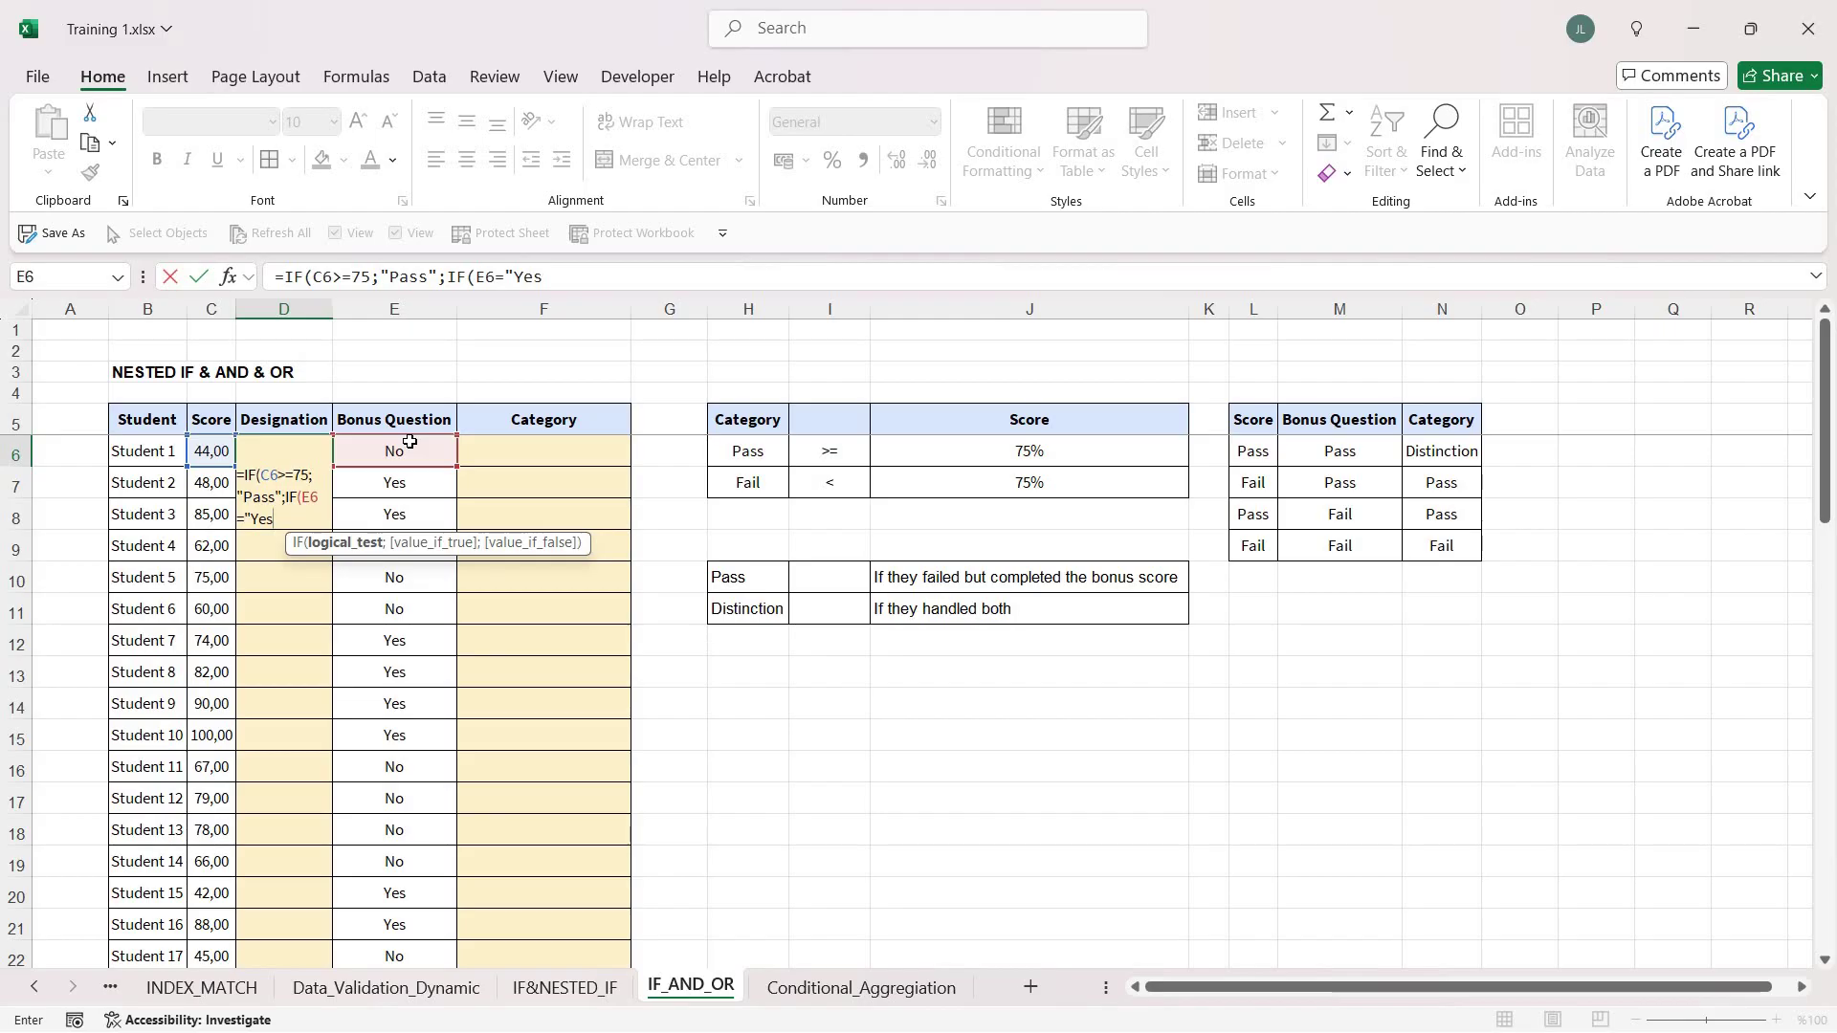
{"action": "type", "text": "\";\"Pass"}
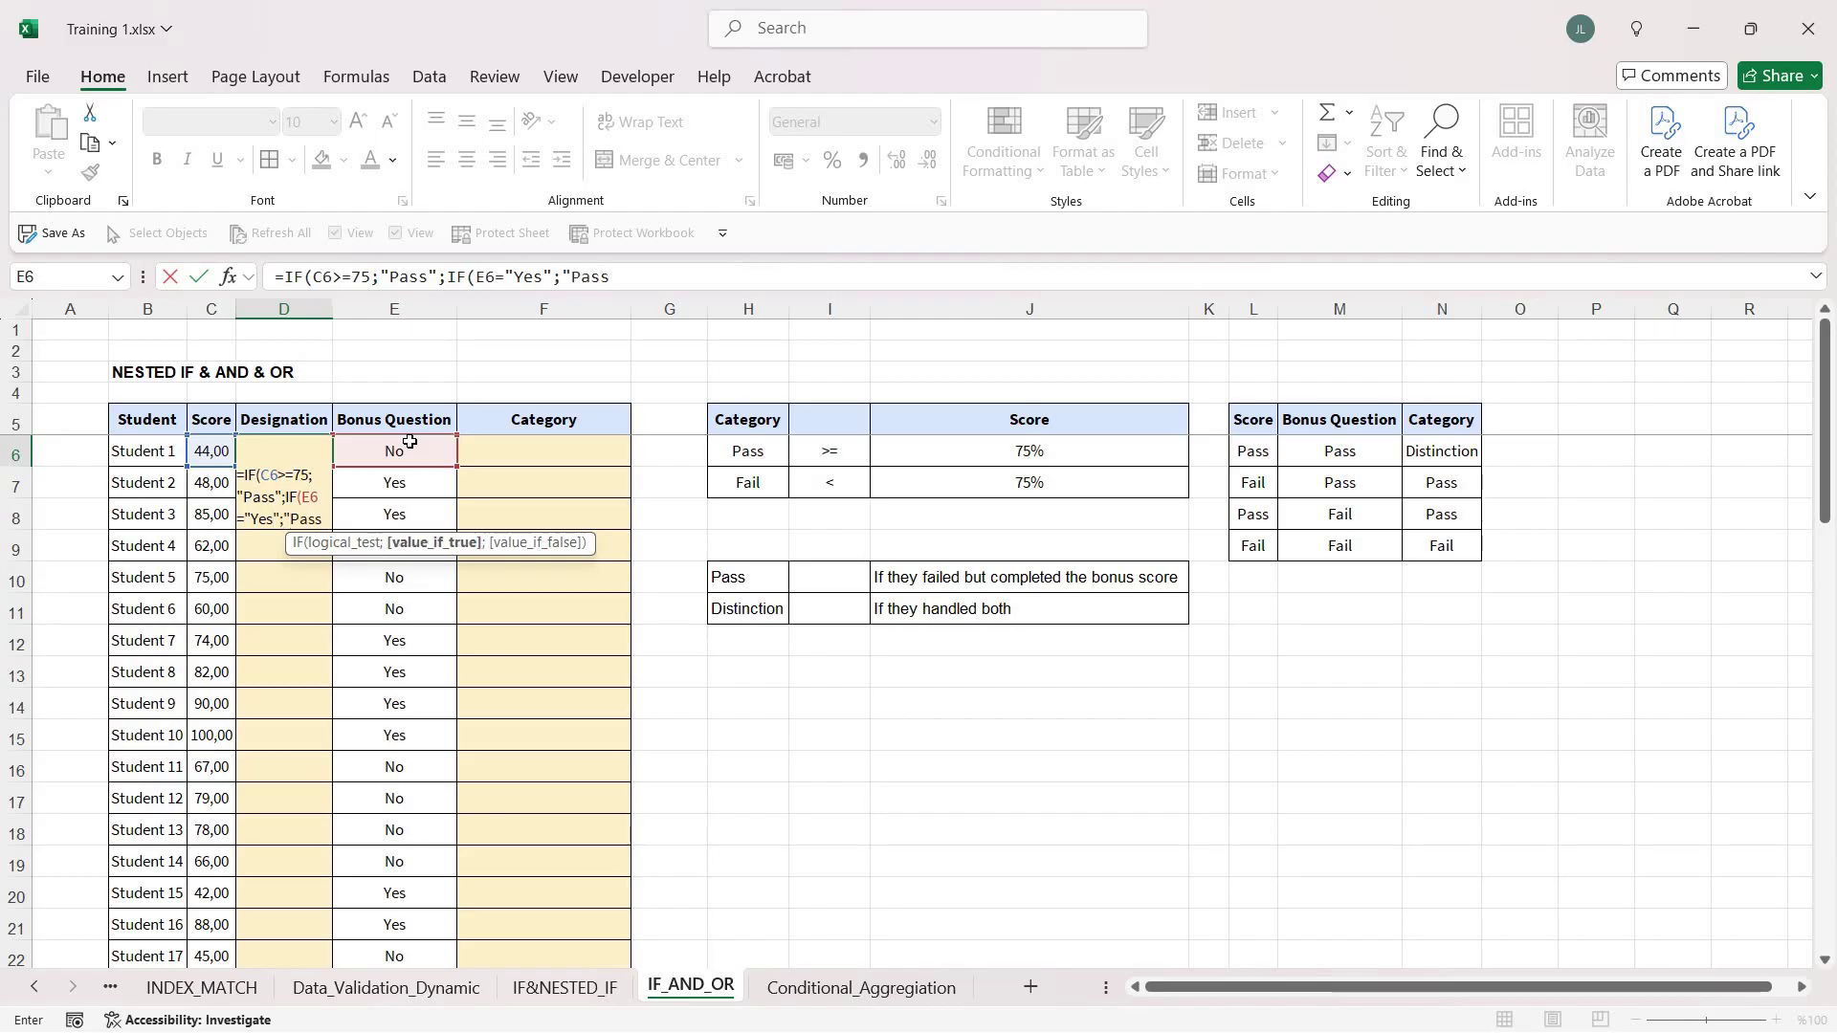
{"action": "type", "text": "\";\""}
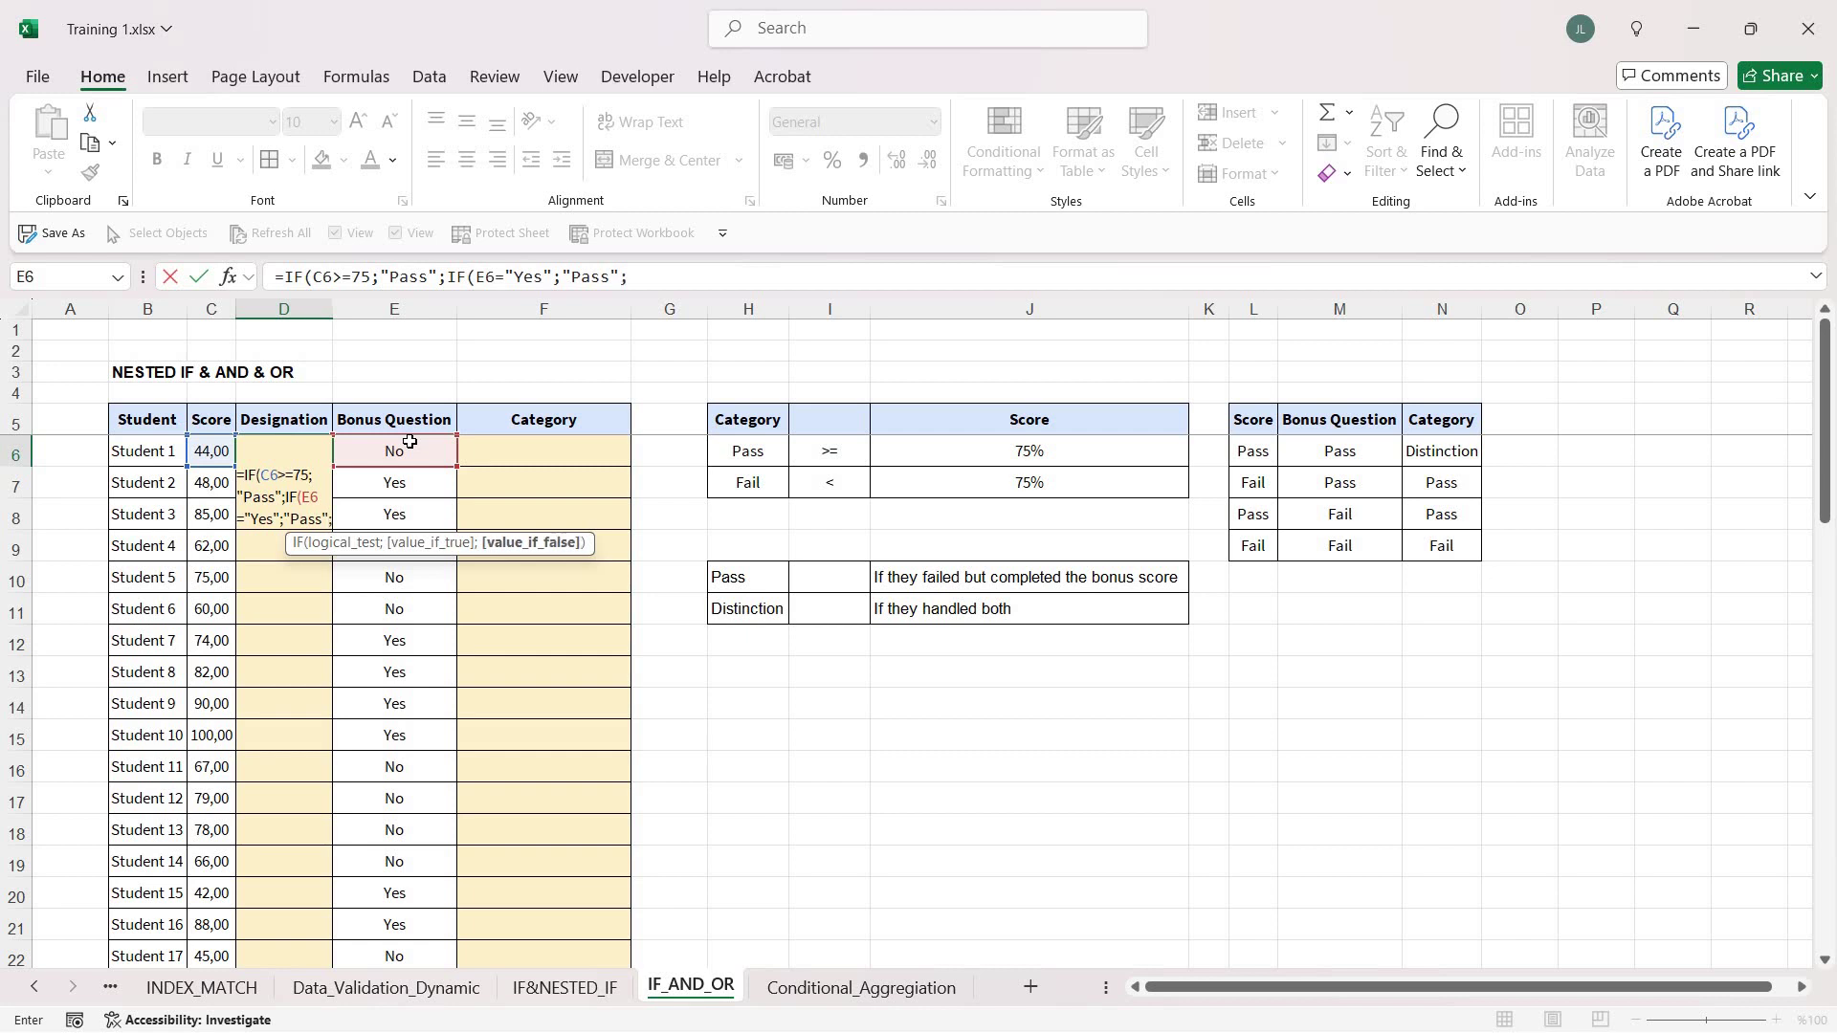
{"action": "type", "text": "Fail"}
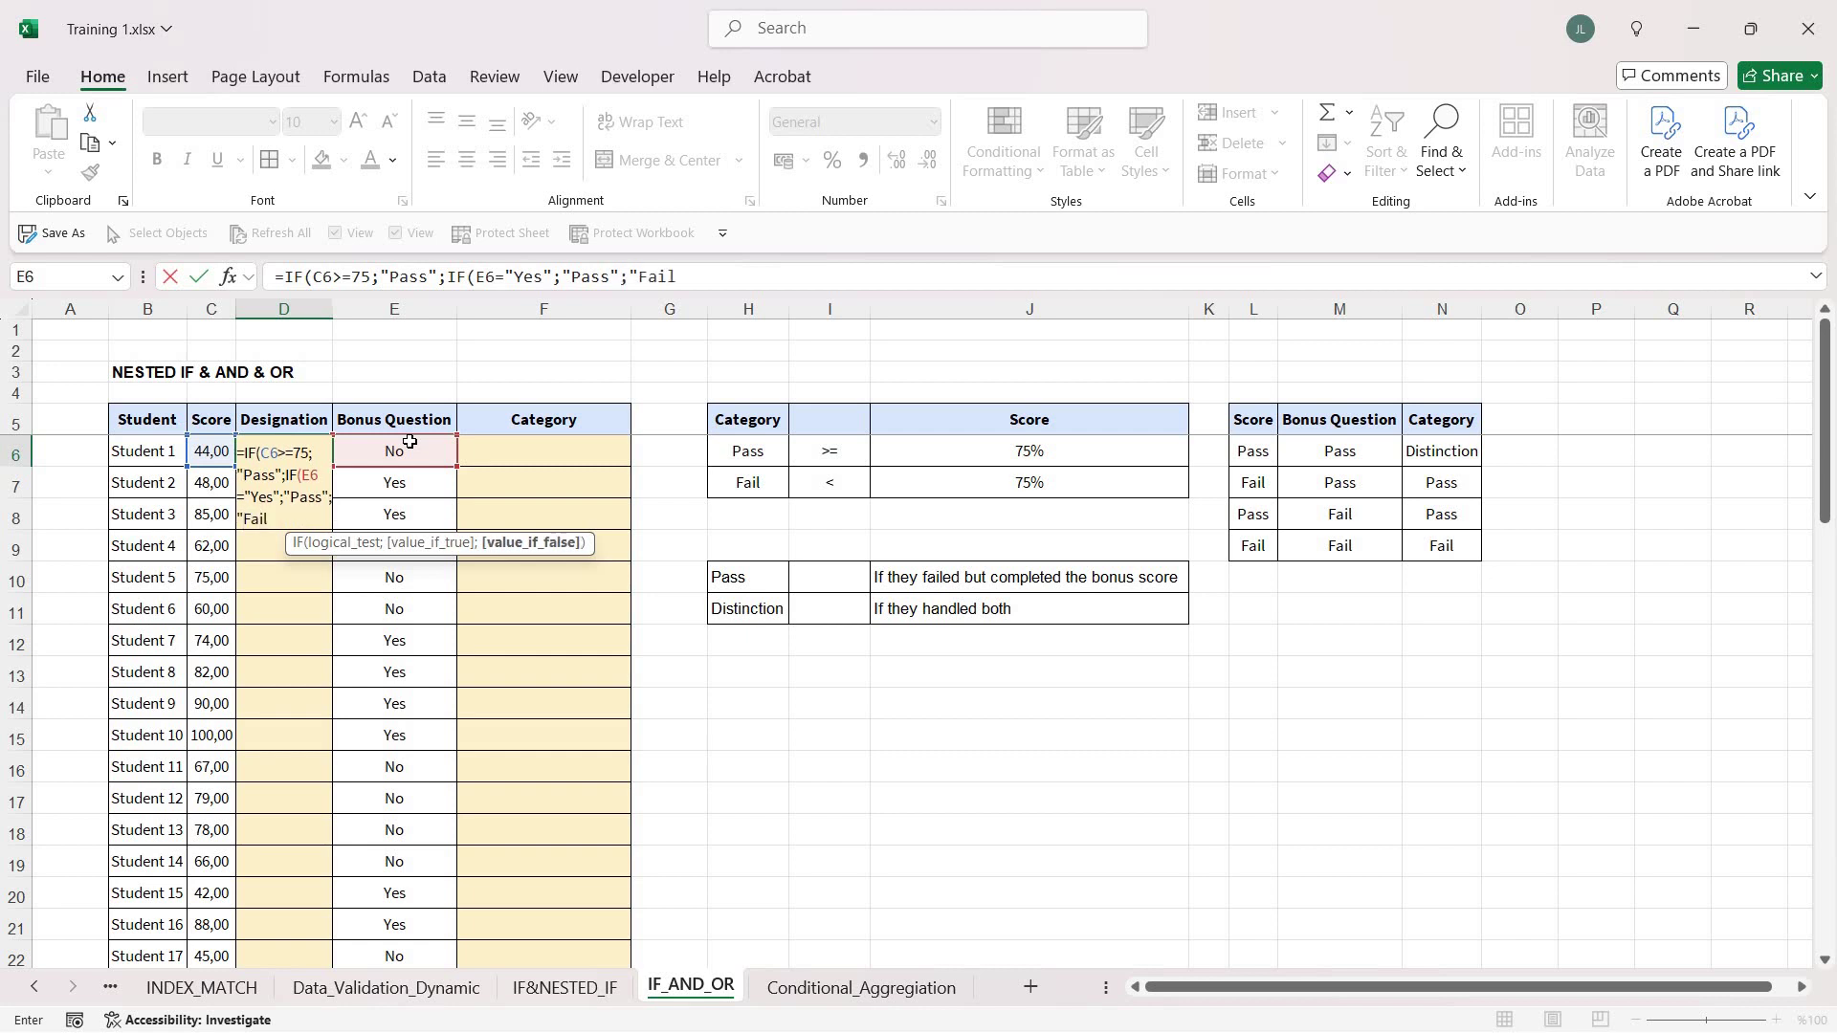
{"action": "type", "text": "\")"}
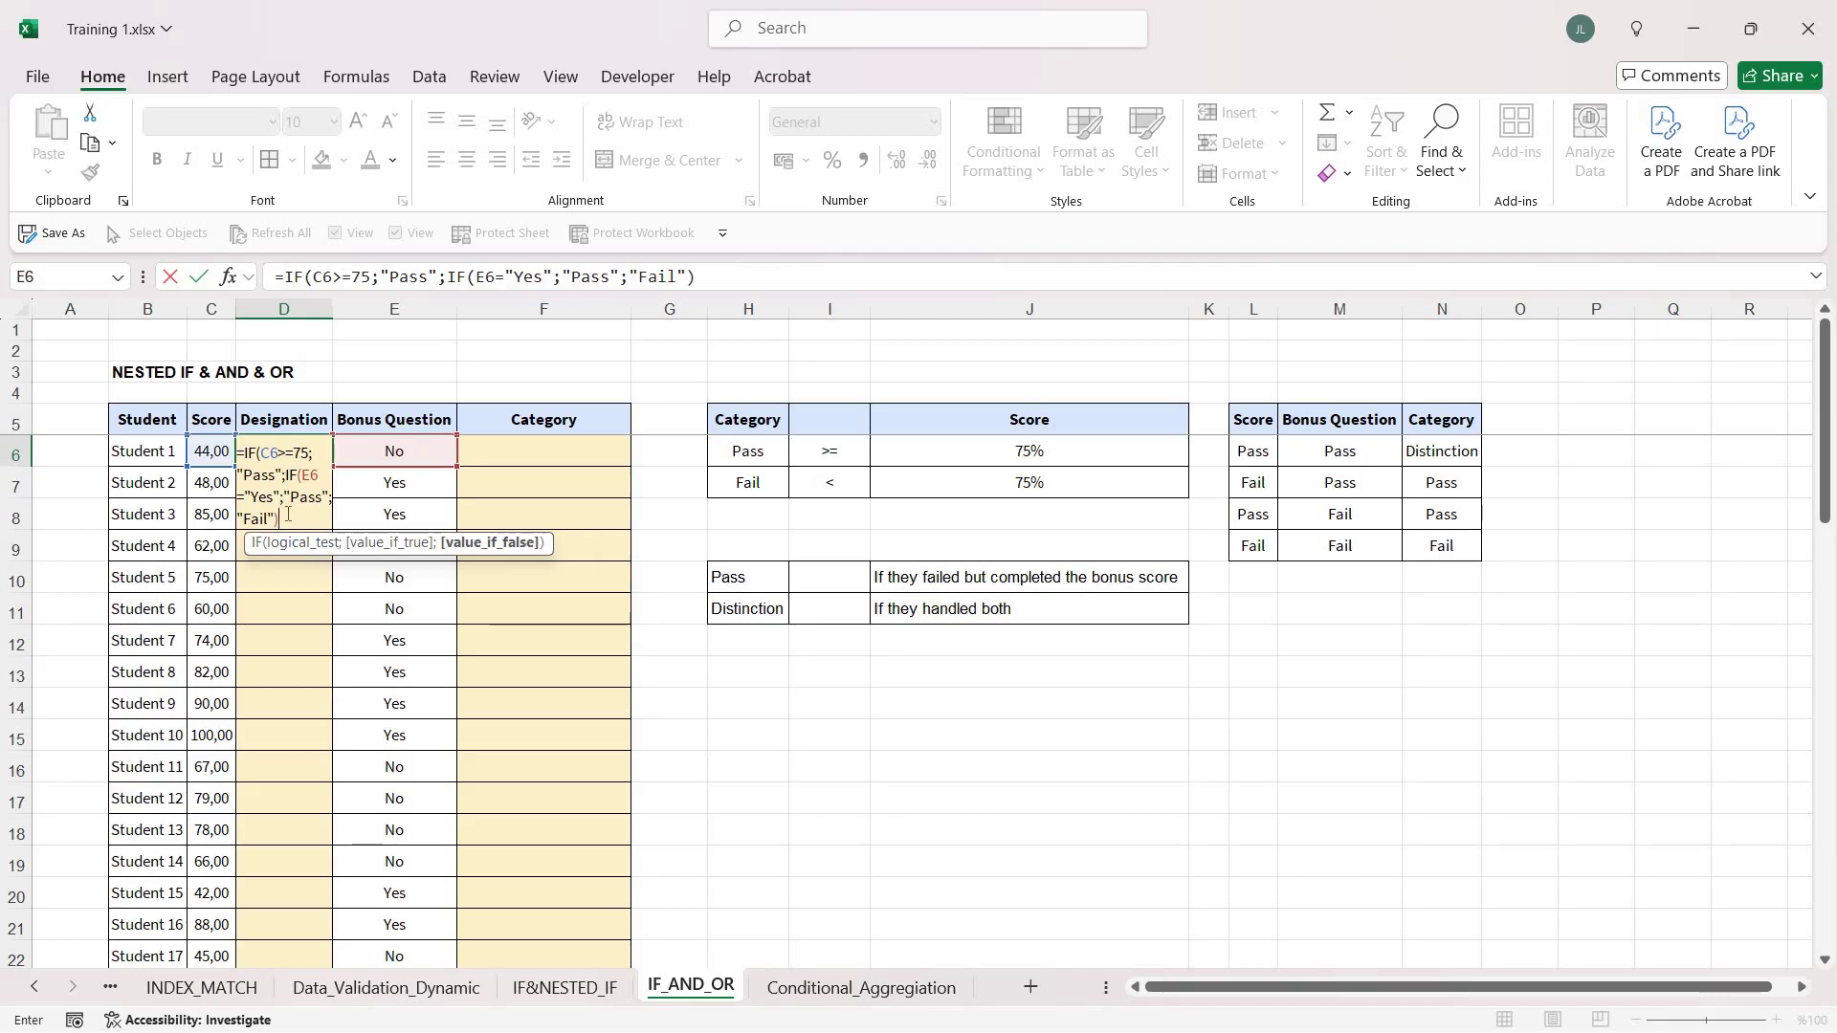
{"action": "type", "text": ")"}
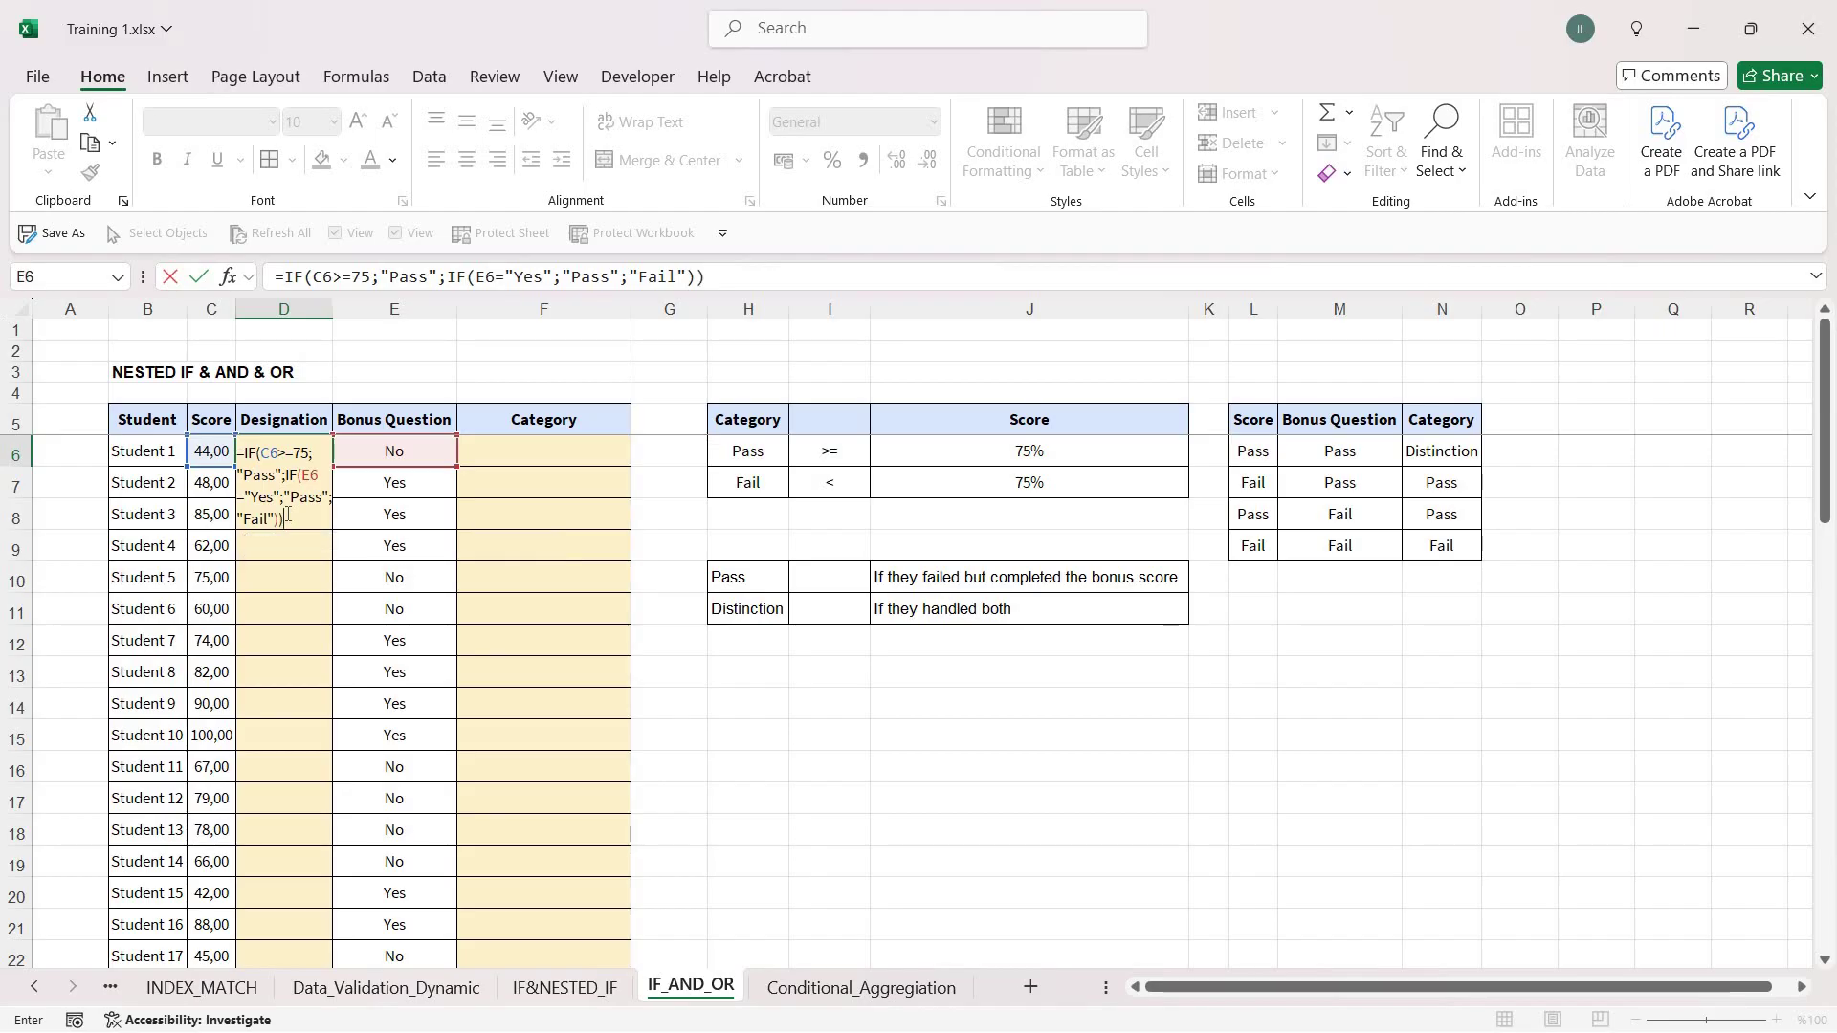
{"action": "key", "text": "Return"}
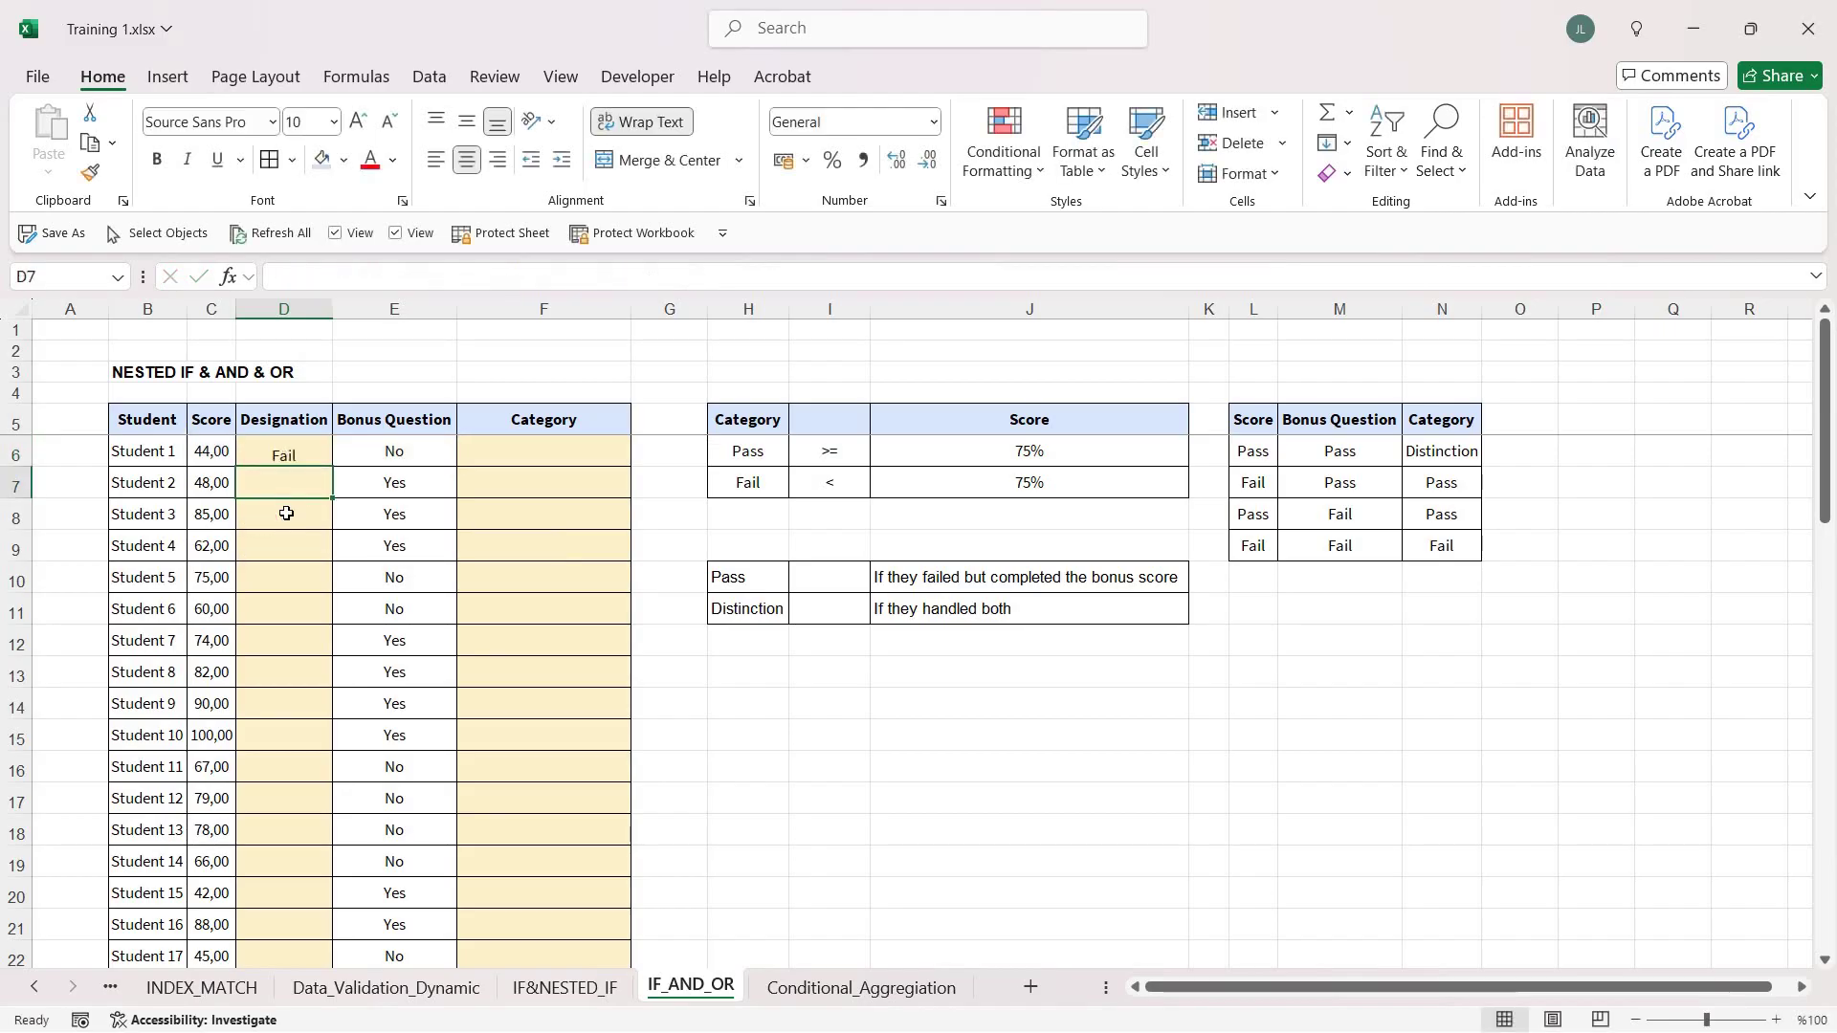
Copy the Designation formula from D6 and paste it as formulas only over the whole Designation column, D6:D55.
{"action": "key", "text": "Up"}
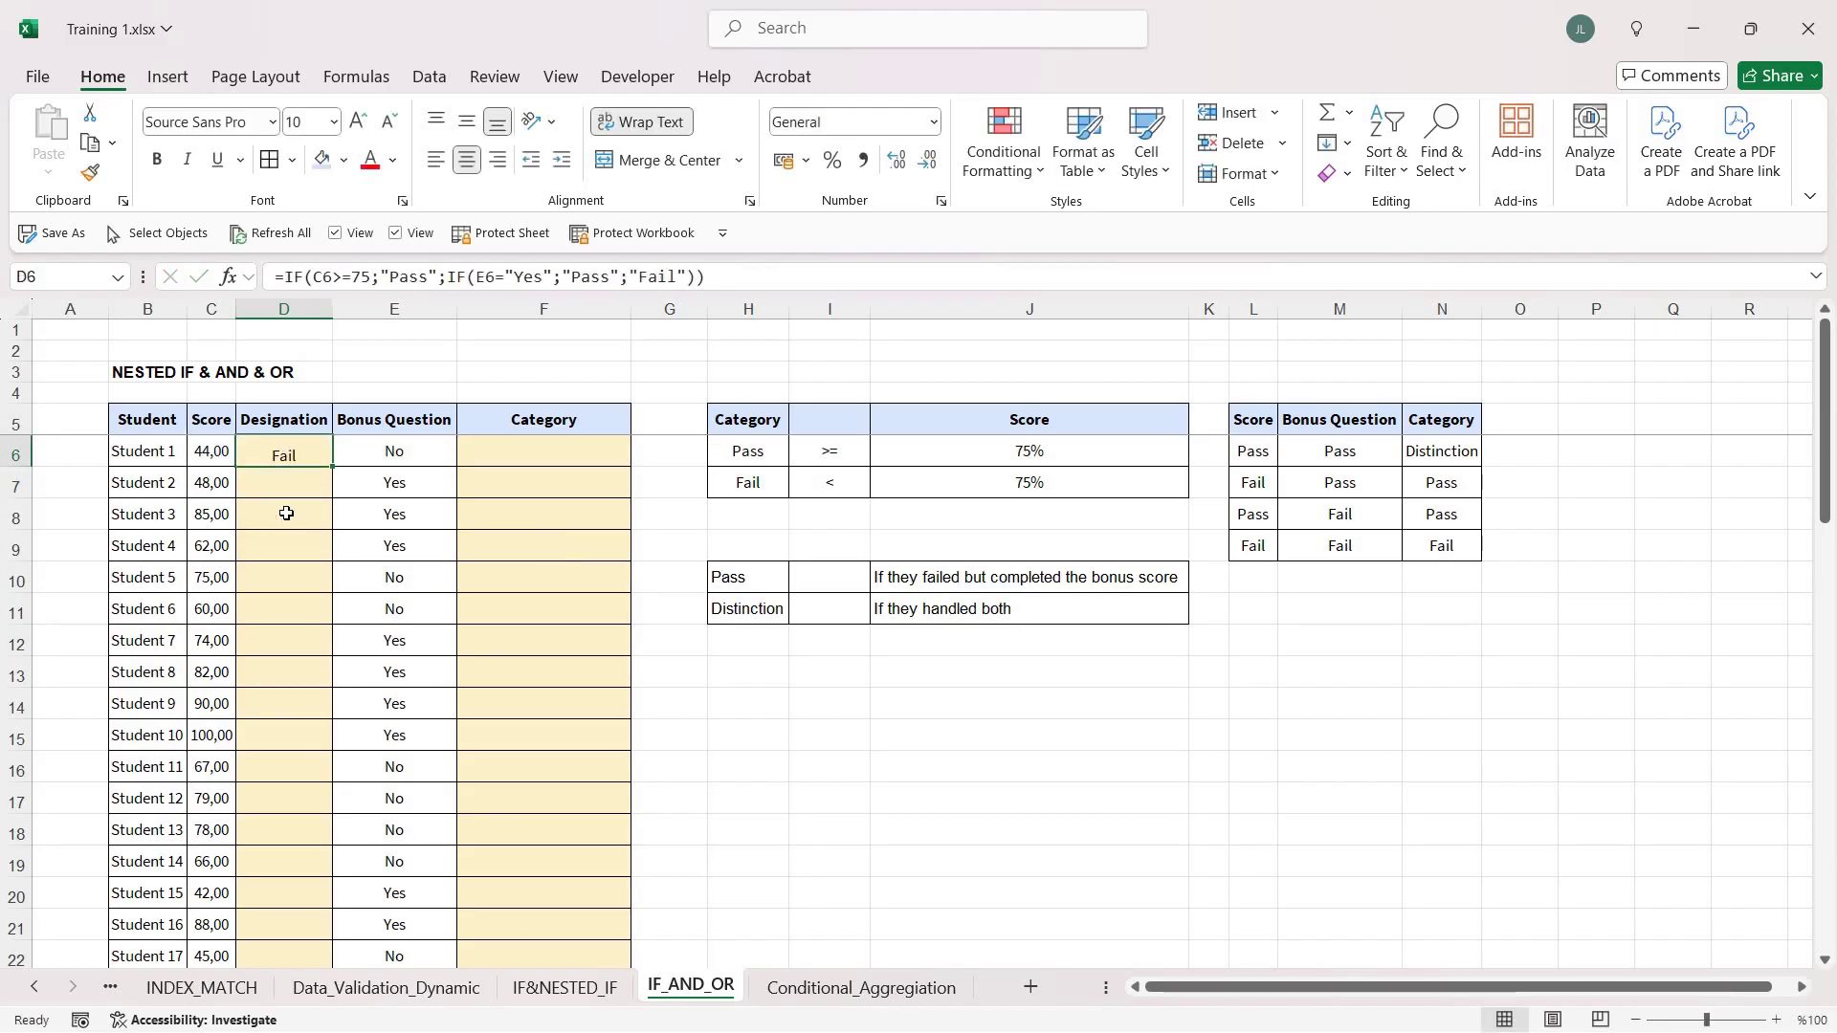
{"action": "key", "text": "ctrl+c"}
{"action": "key", "text": "Left"}
{"action": "key", "text": "ctrl+Down"}
{"action": "key", "text": "Right"}
{"action": "key", "text": "ctrl+shift+Up"}
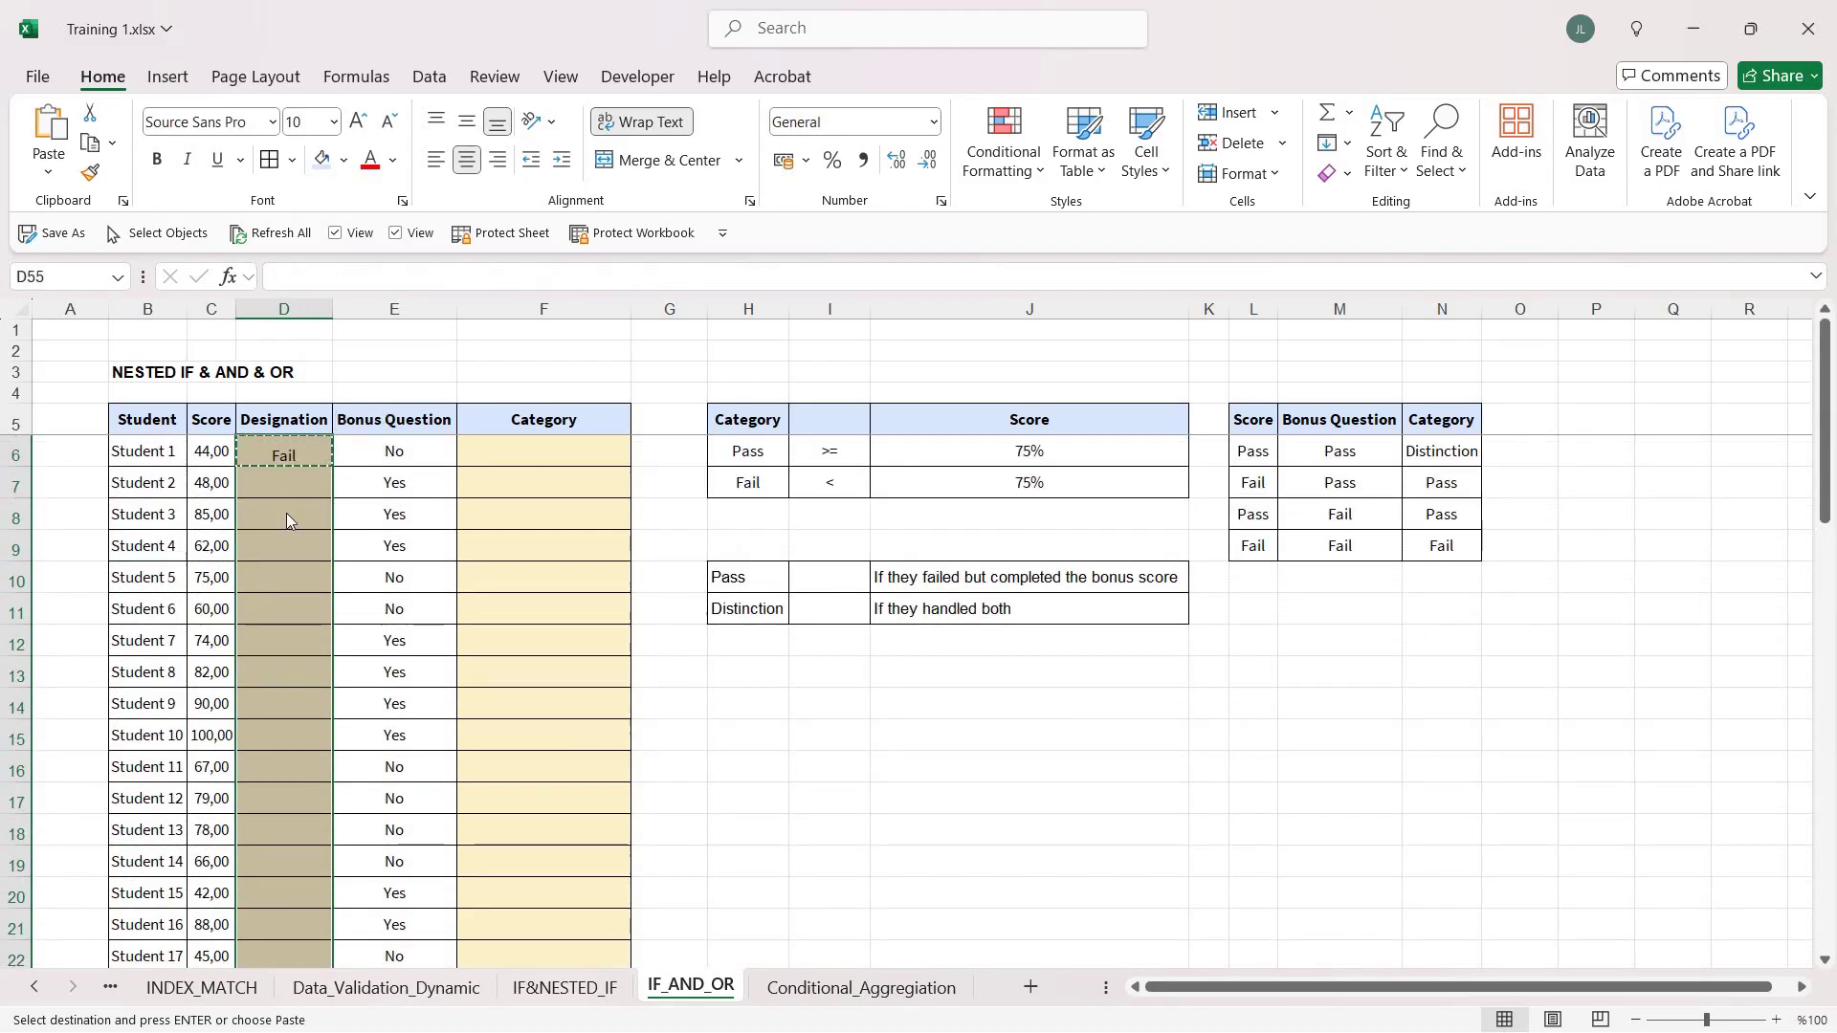
{"action": "key", "text": "ctrl+alt+v"}
{"action": "key", "text": "f"}
{"action": "key", "text": "Return"}
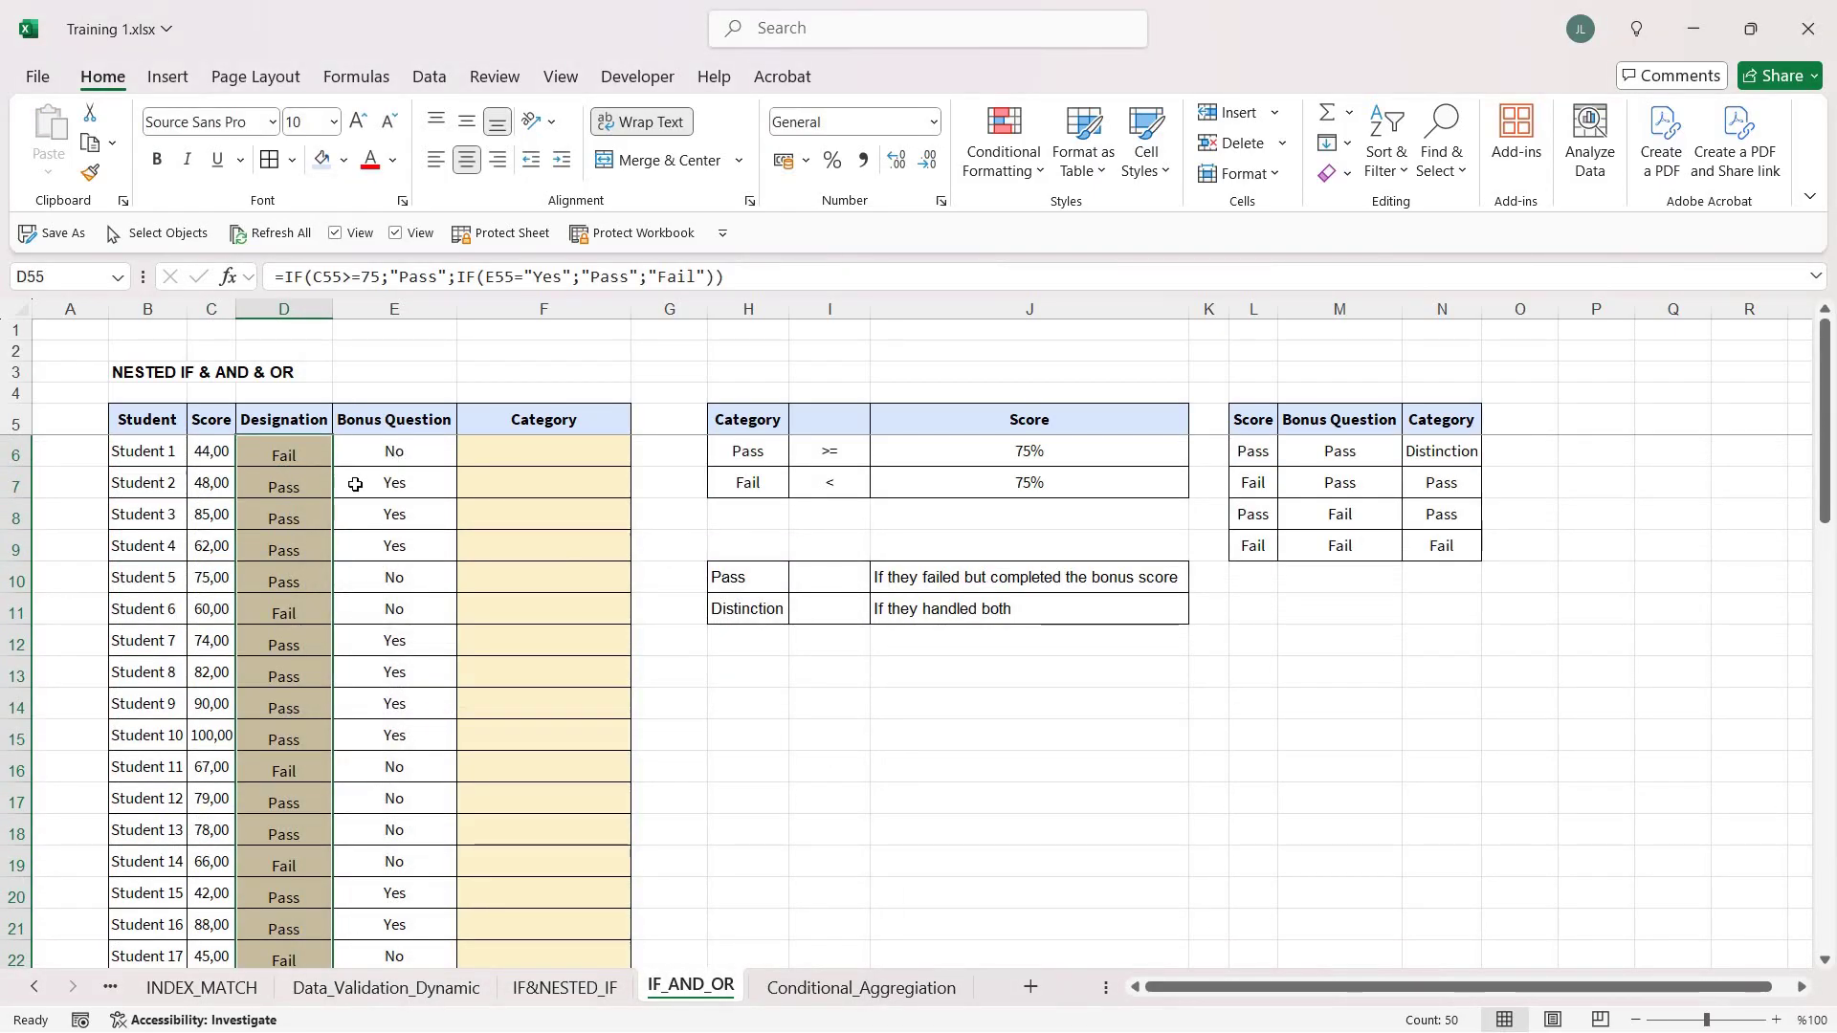
{"action": "left_click", "coordinate": [303, 449]}
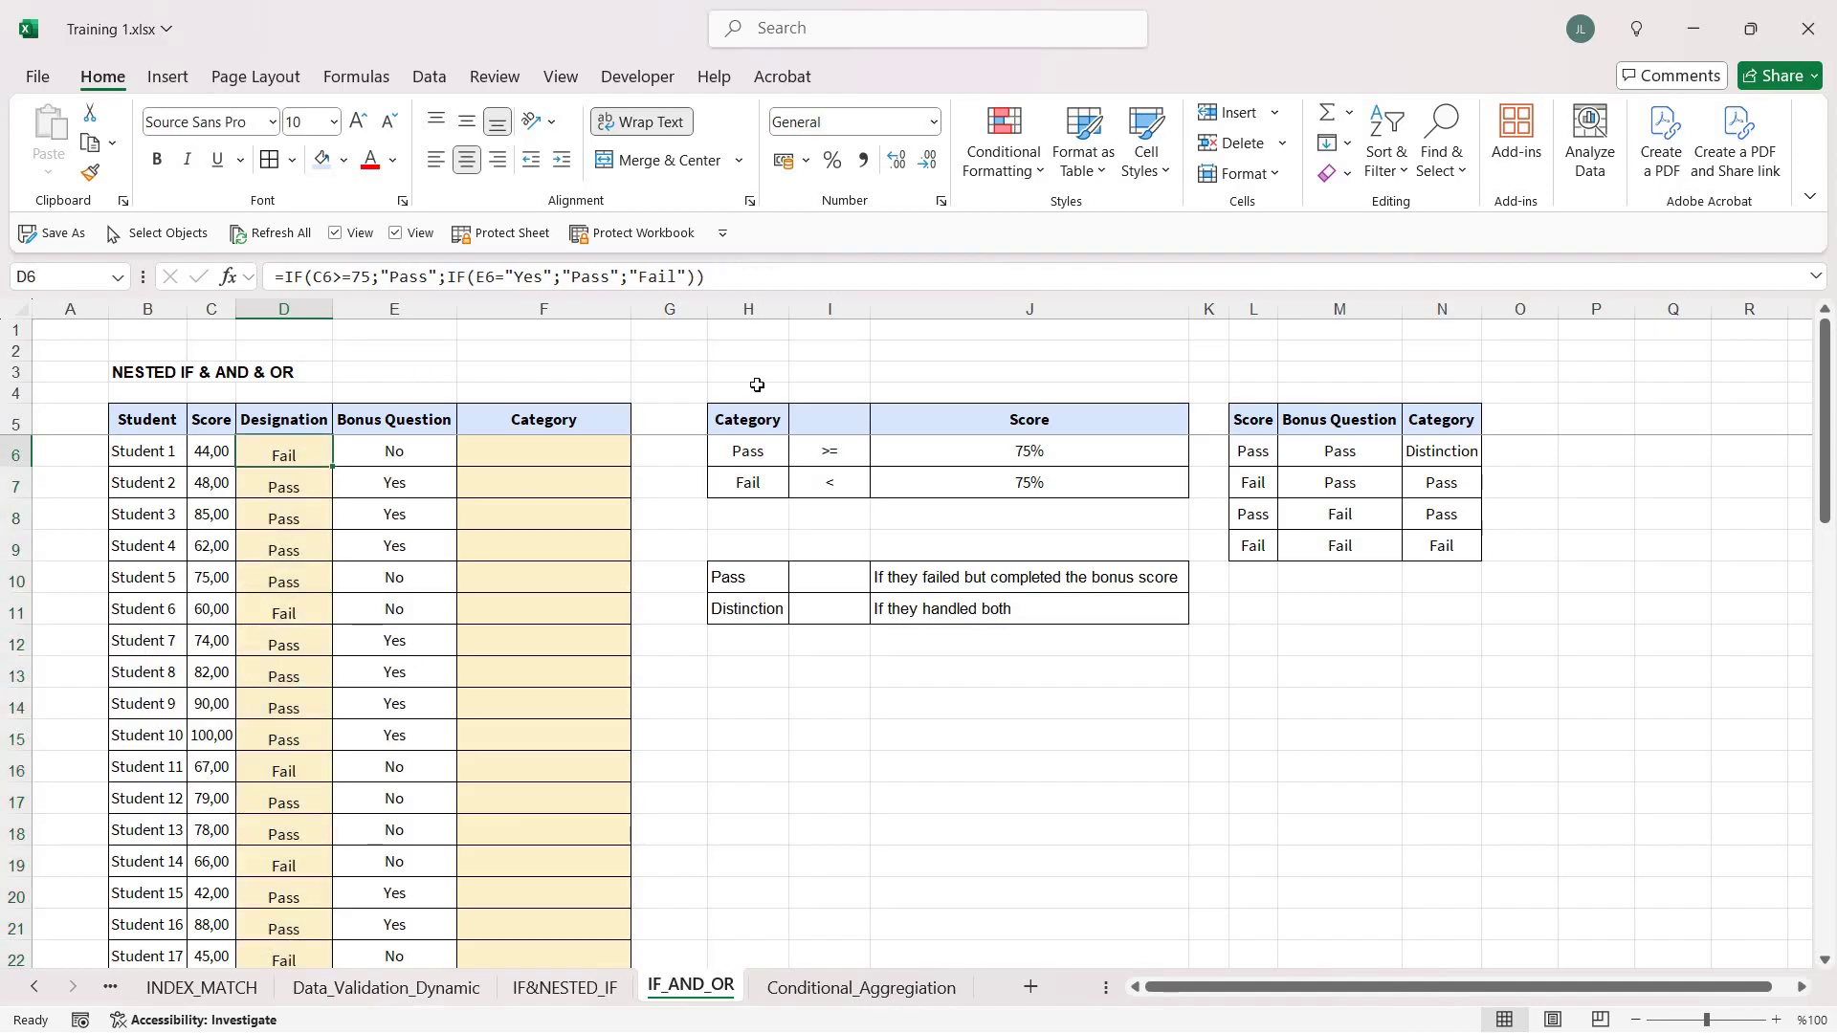
Change the Pass and Fail score thresholds in J6:J7 to 75 using the Number format.
{"action": "left_click", "coordinate": [1044, 454]}
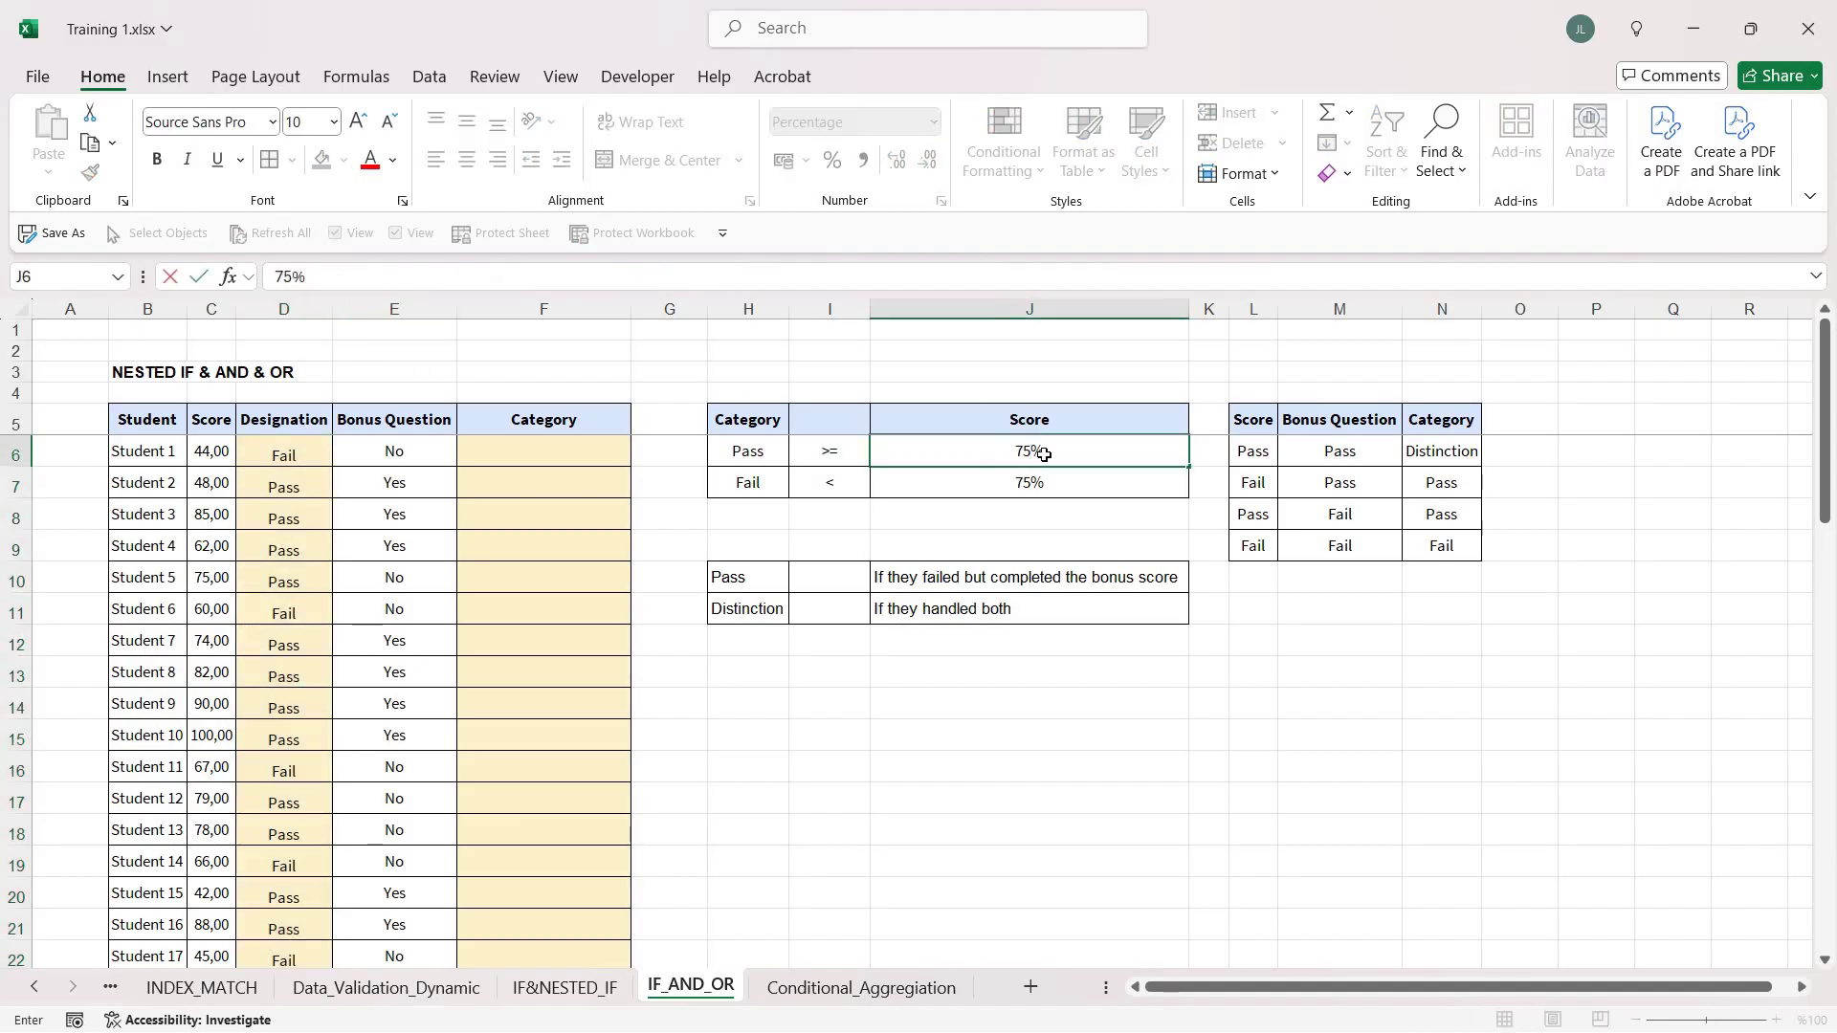
{"action": "key", "text": "Down"}
{"action": "left_click", "coordinate": [1043, 456], "text": "shift"}
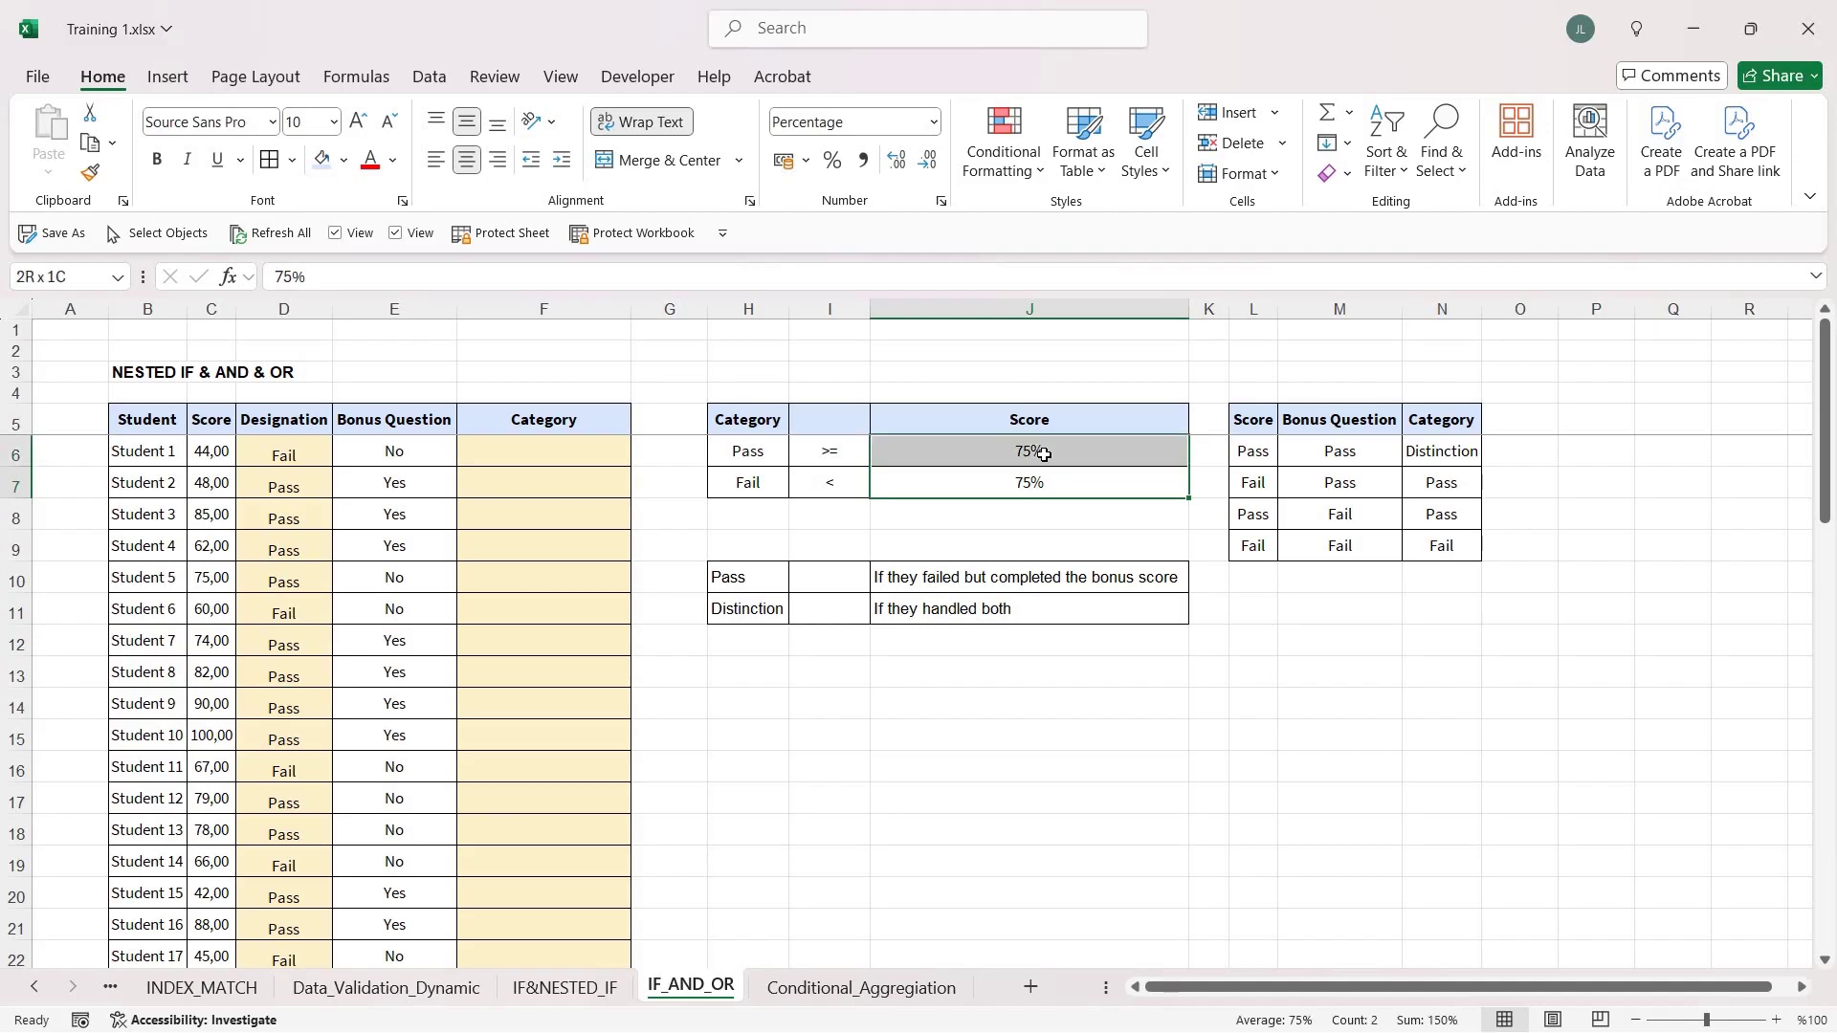
{"action": "key", "text": "ctrl+1"}
{"action": "left_click", "coordinate": [373, 524]}
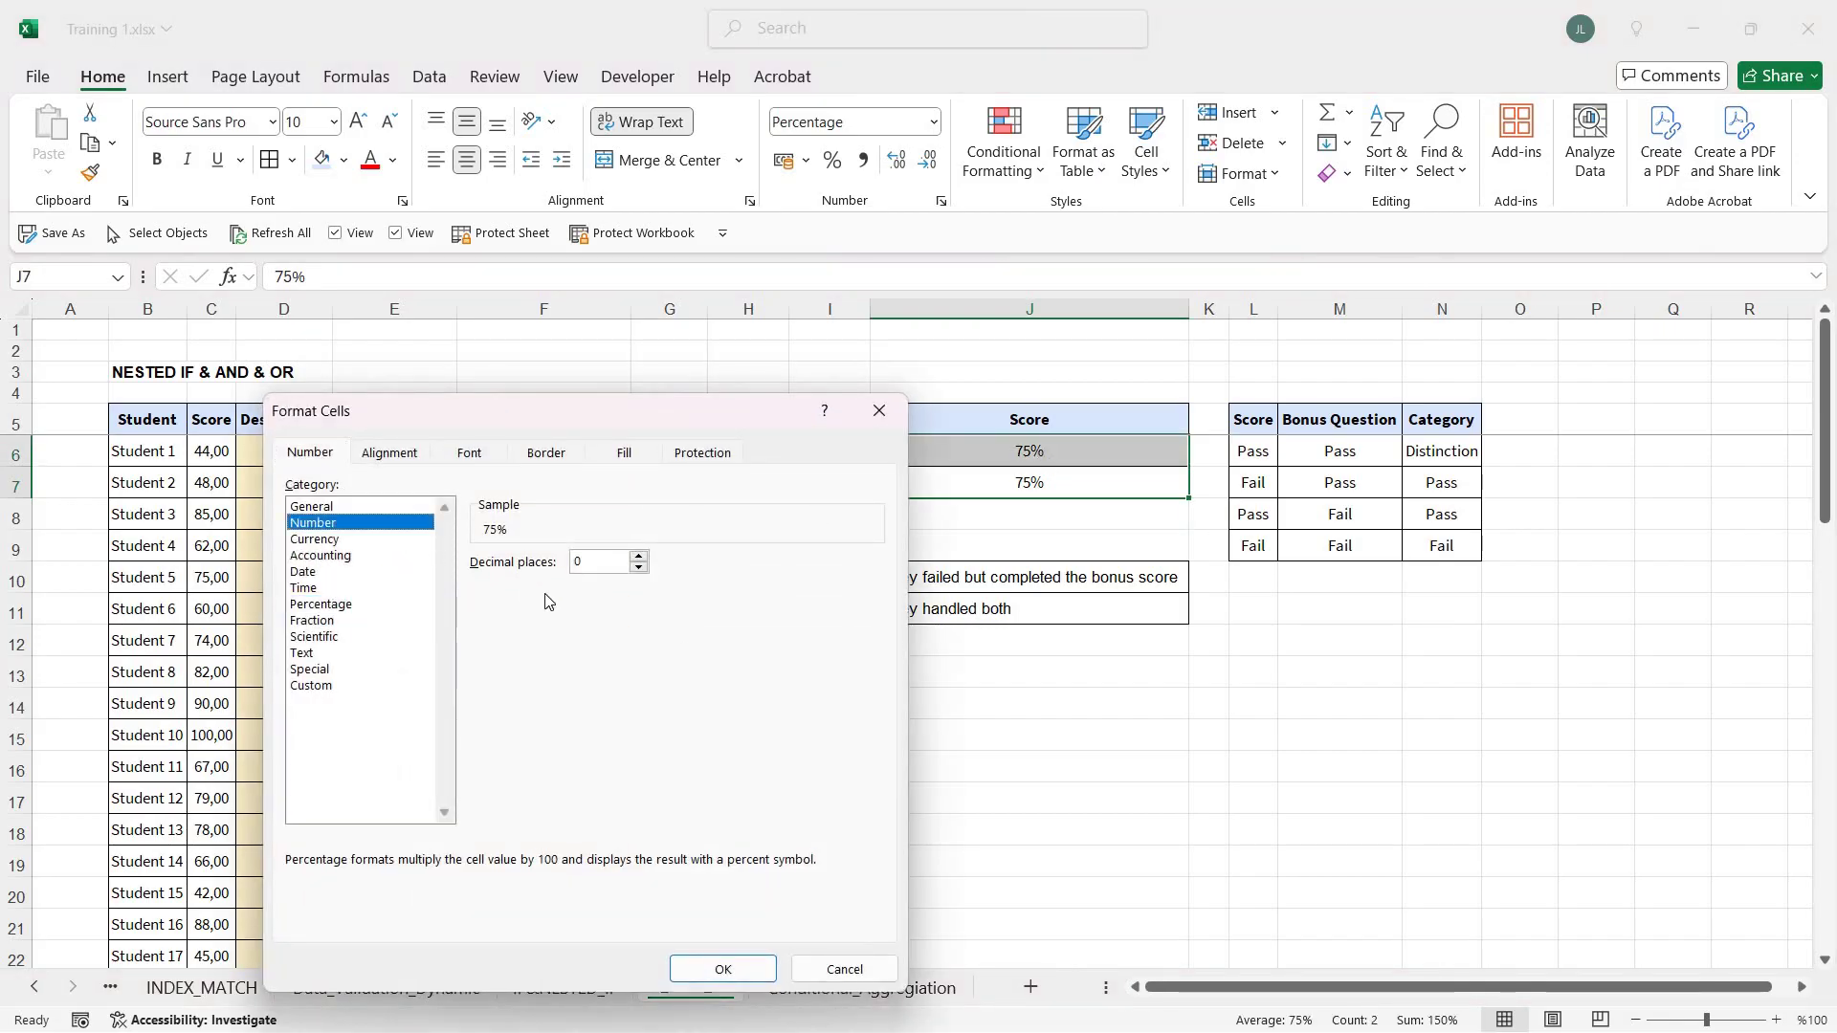
{"action": "left_click", "coordinate": [476, 591]}
{"action": "left_click", "coordinate": [722, 969]}
{"action": "left_click", "coordinate": [1086, 495]}
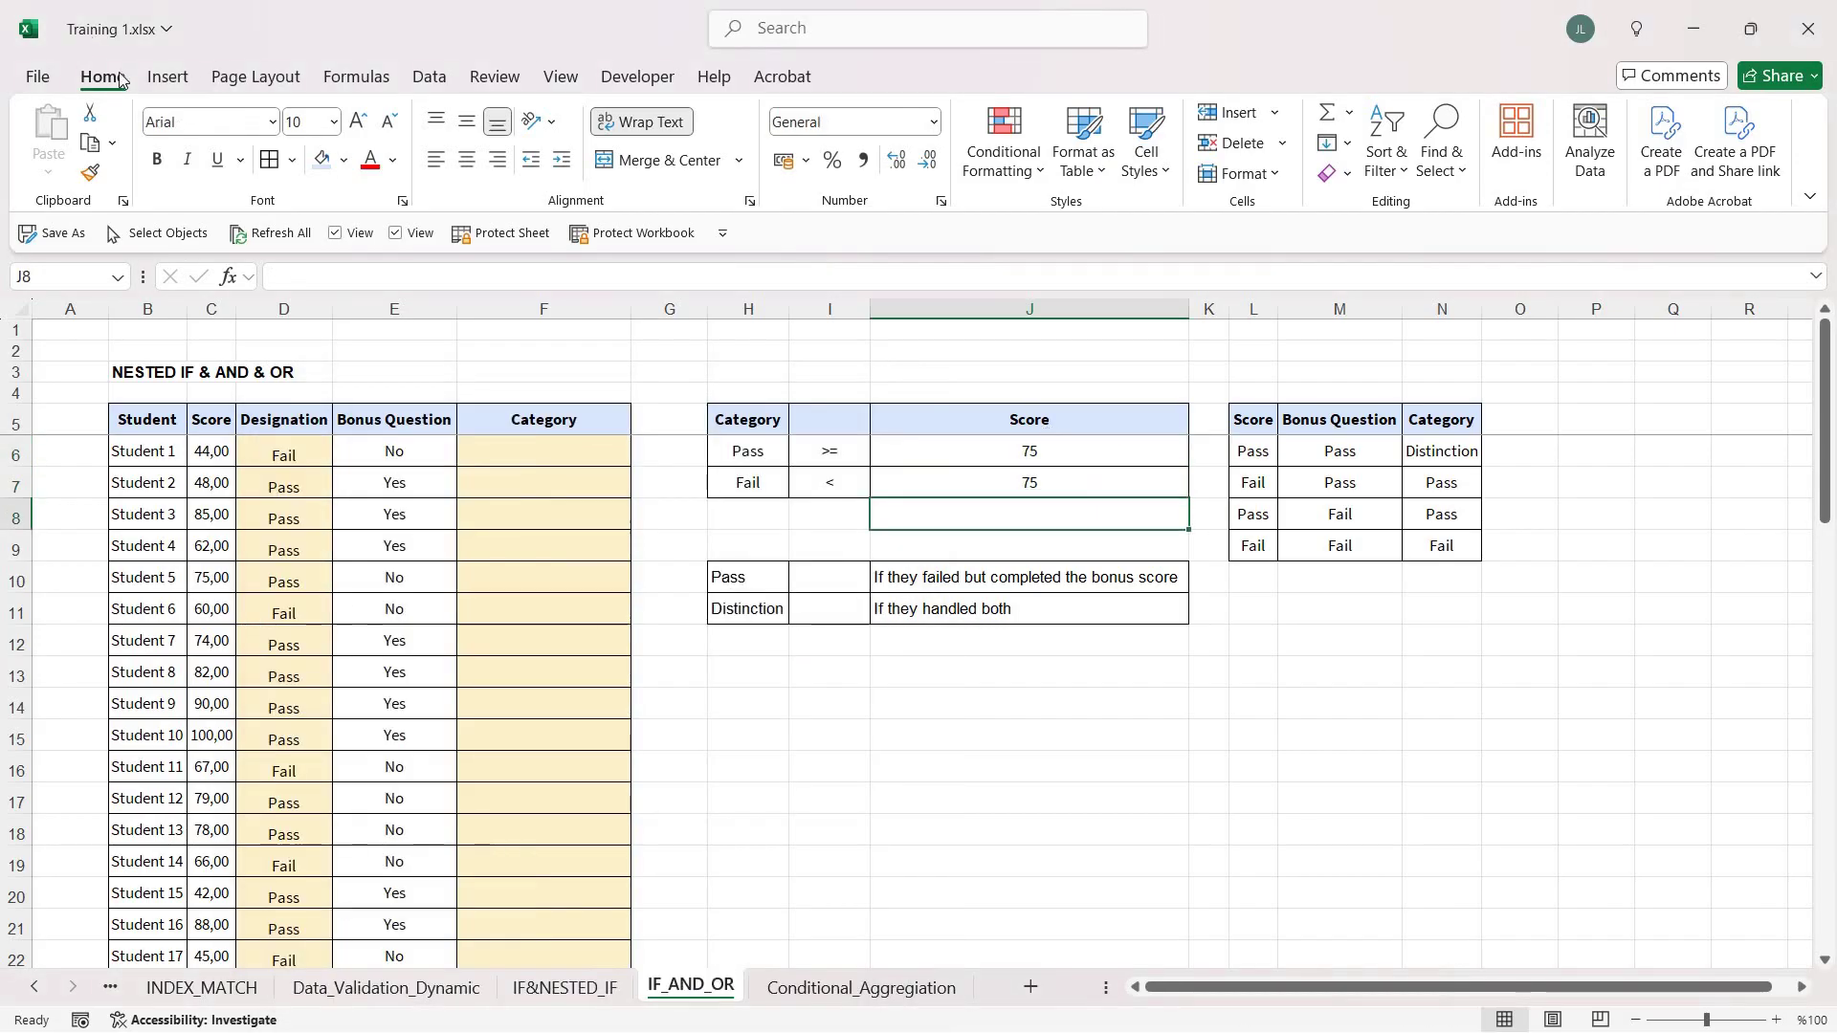
In D6's formula, replace the hard-coded 75 with an absolute reference to the Pass threshold, $J$6.
{"action": "left_click", "coordinate": [320, 458]}
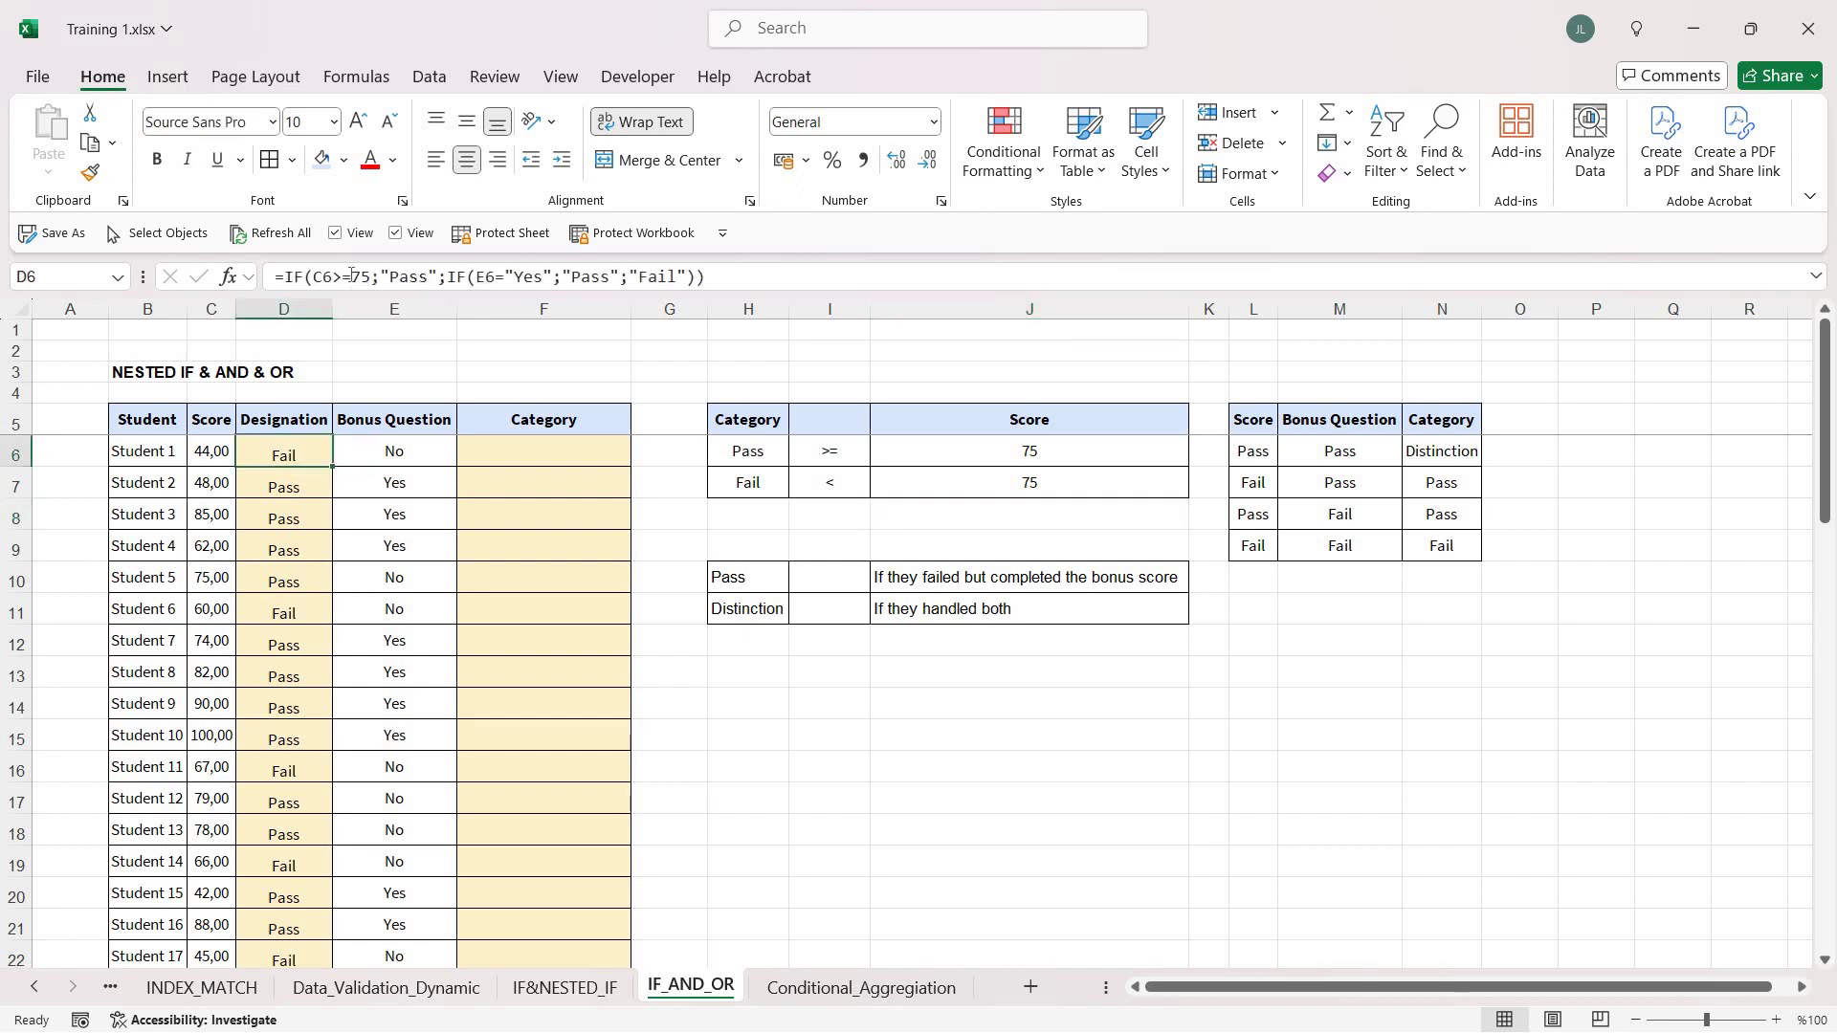
{"action": "left_click", "coordinate": [372, 276]}
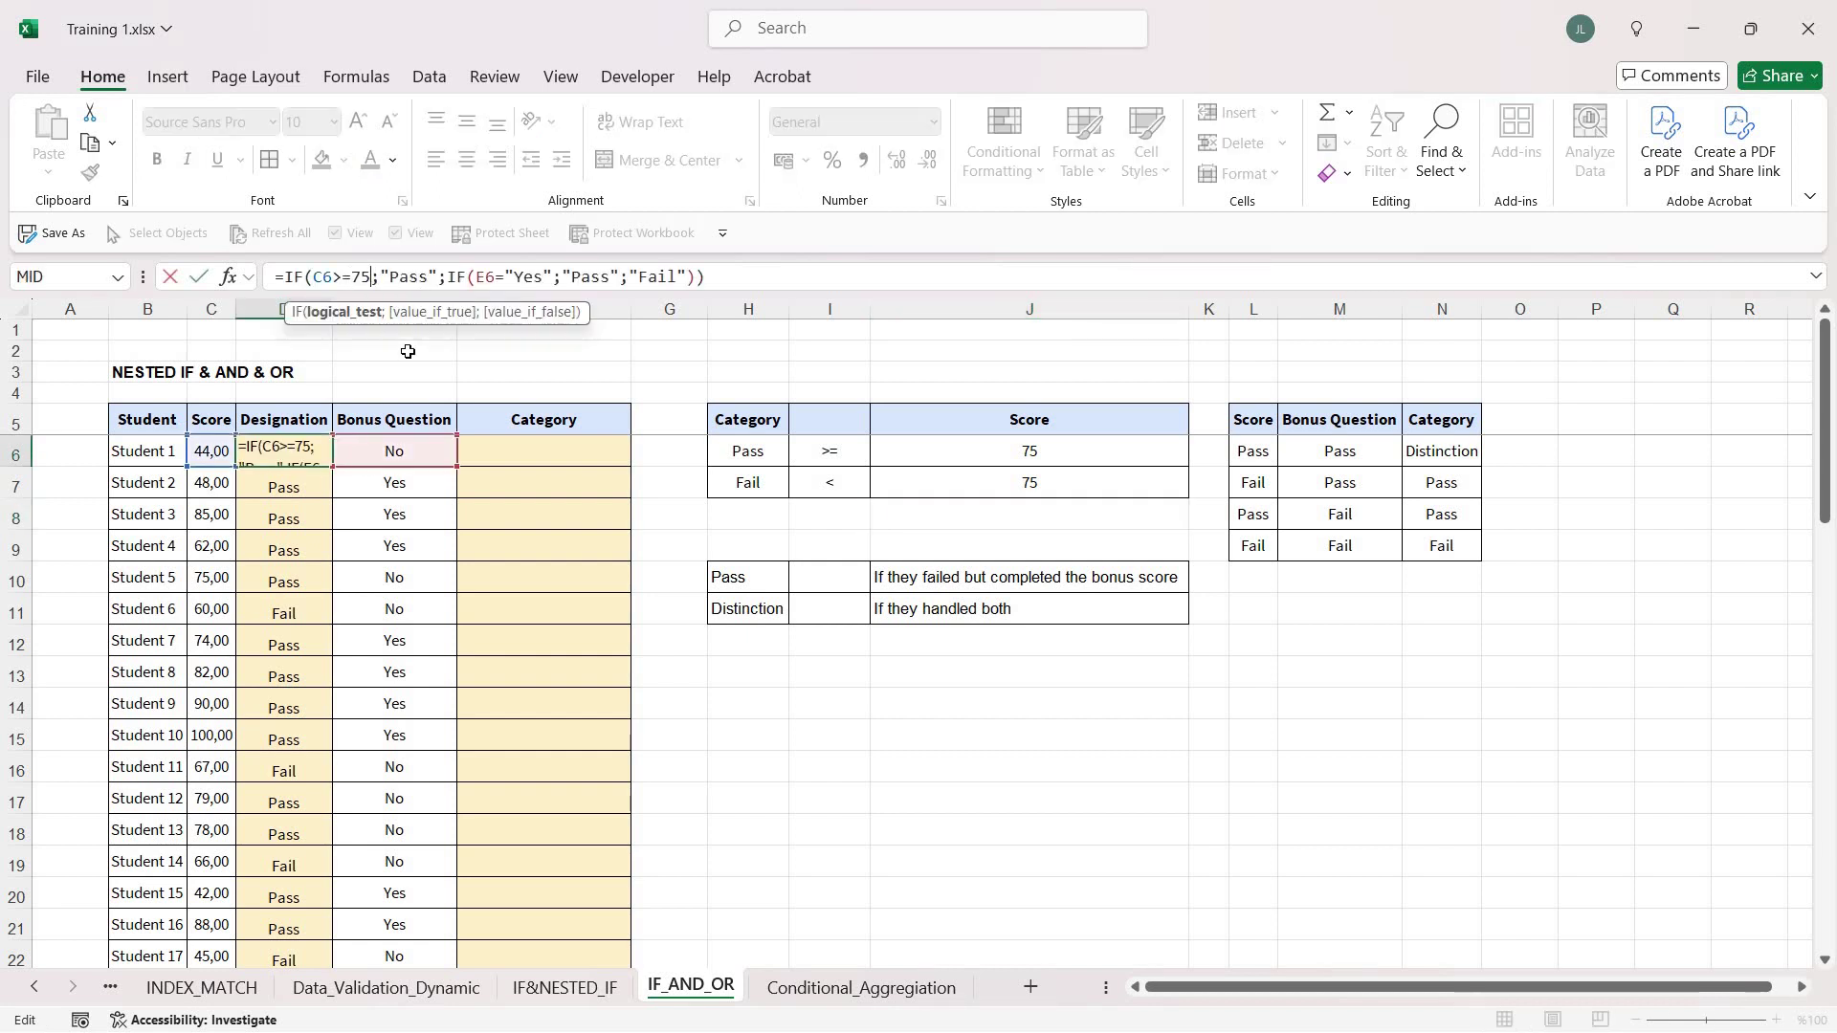
{"action": "key", "text": "BackSpace"}
{"action": "key", "text": "BackSpace"}
{"action": "left_click", "coordinate": [1064, 457]}
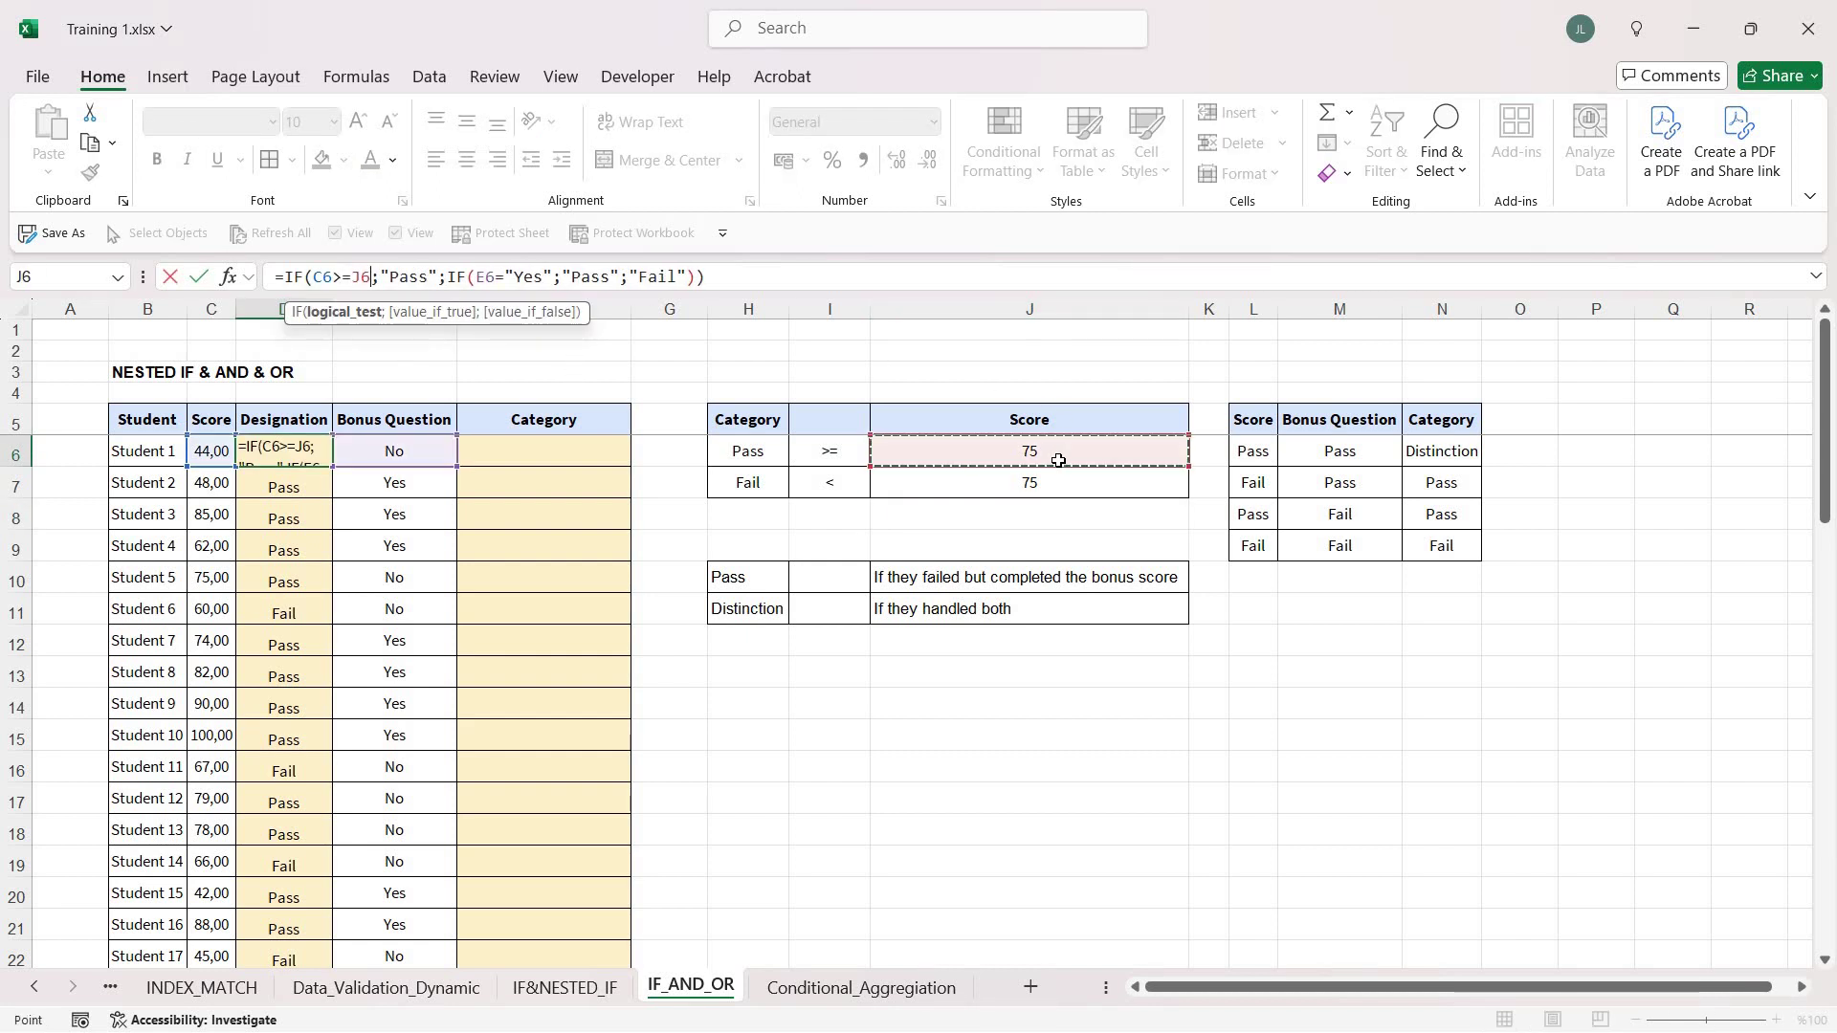
{"action": "key", "text": "F4"}
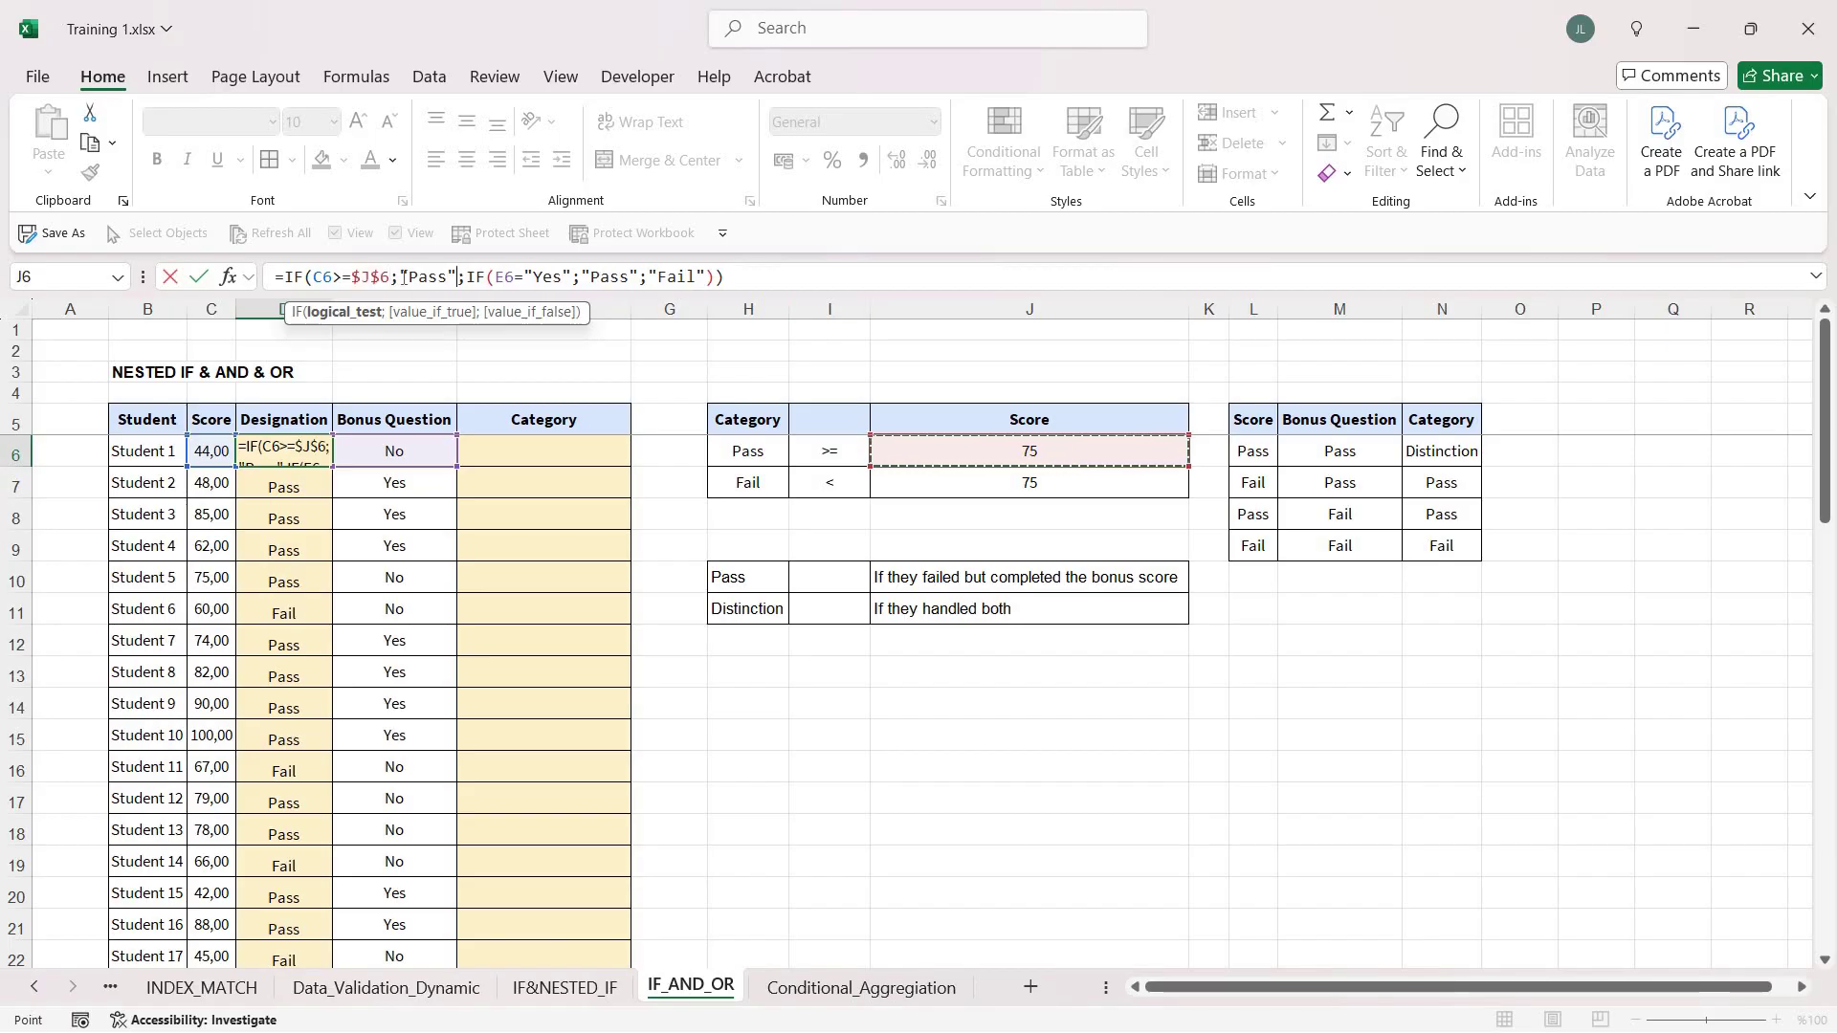
Replace both "Pass" texts in D6's formula with the absolute reference $H$6.
{"action": "double_click", "coordinate": [428, 276]}
{"action": "left_click", "coordinate": [757, 451]}
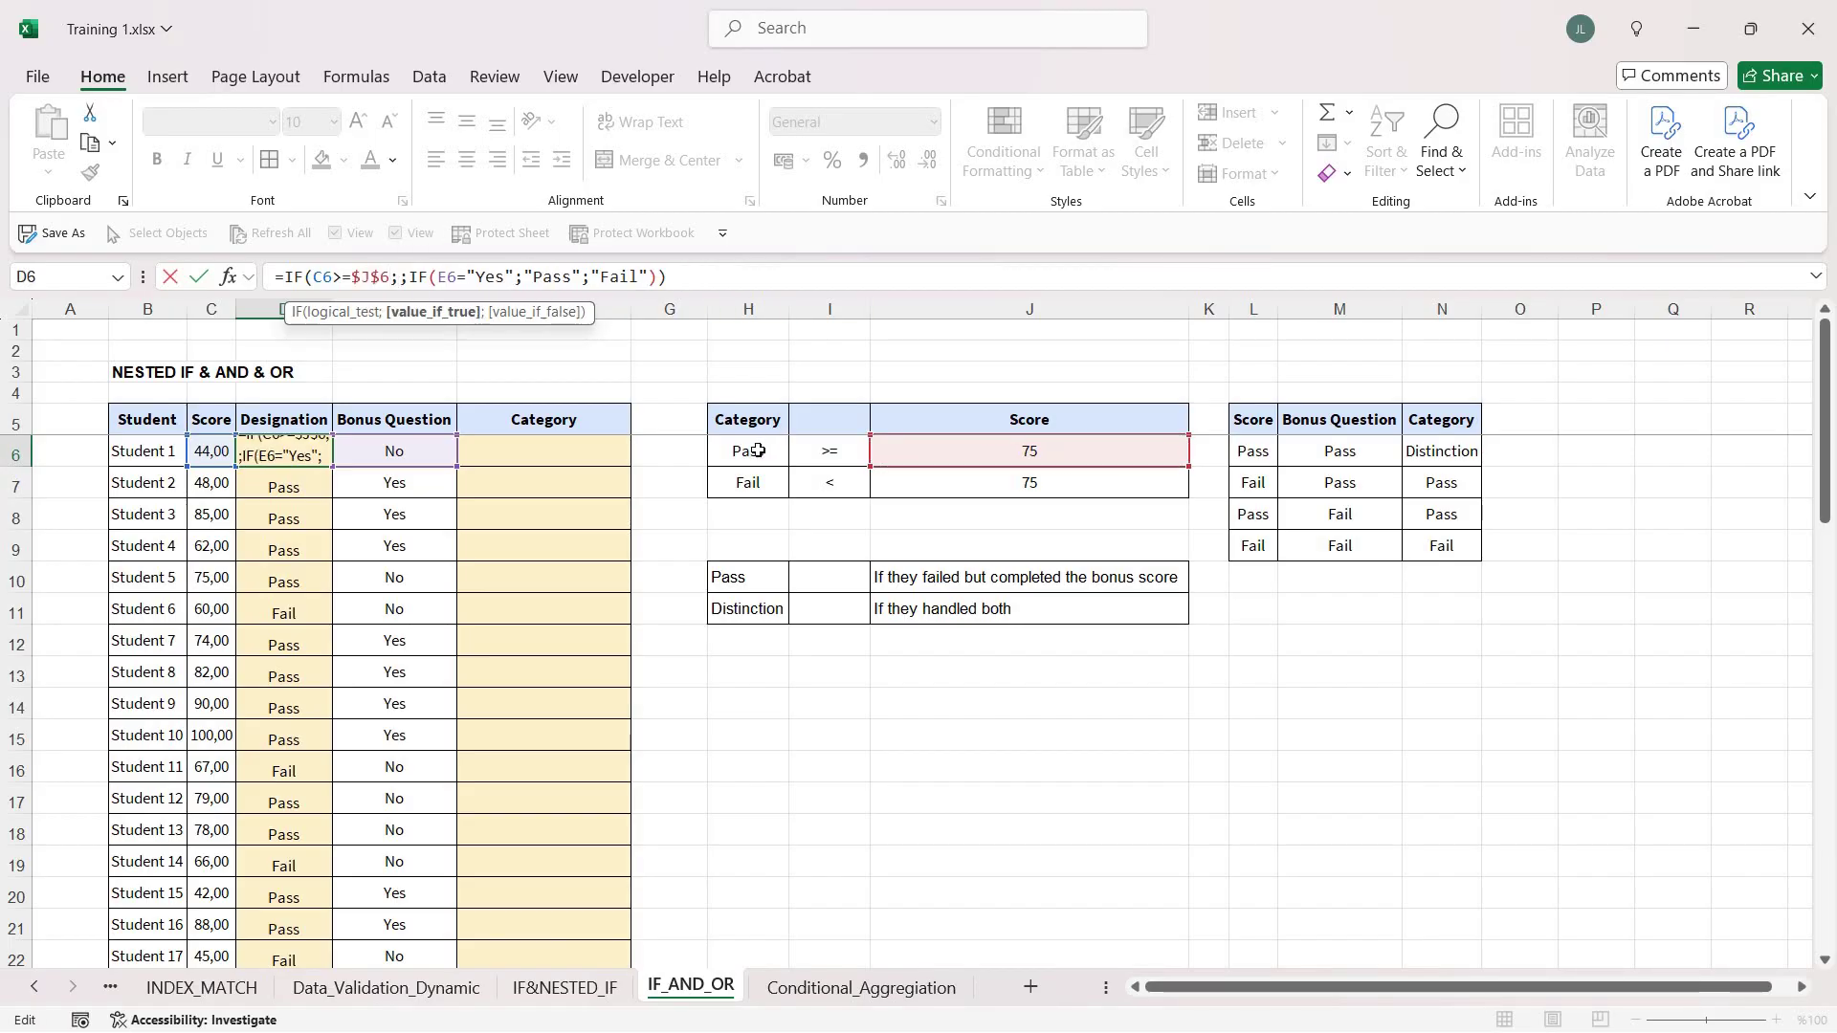
{"action": "key", "text": "F4"}
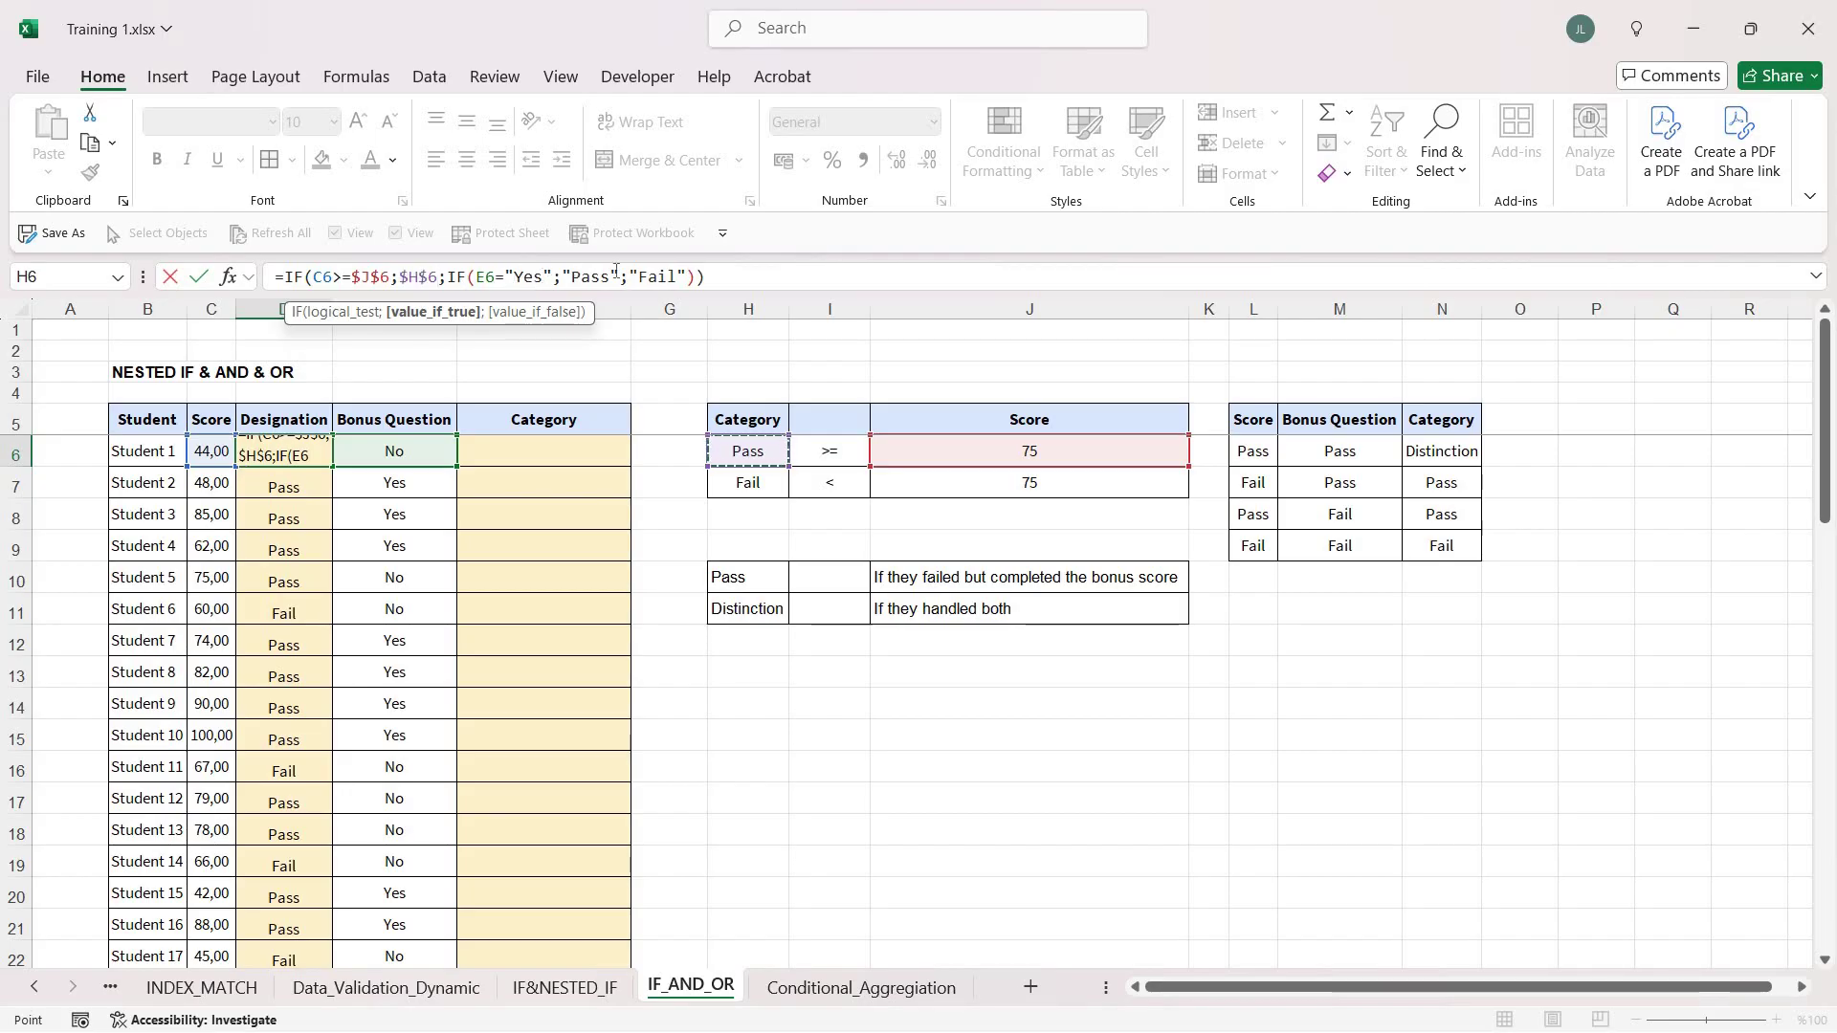
{"action": "left_click_drag", "start_coordinate": [561, 278], "coordinate": [618, 278]}
{"action": "key", "text": "Delete"}
{"action": "left_click", "coordinate": [747, 452]}
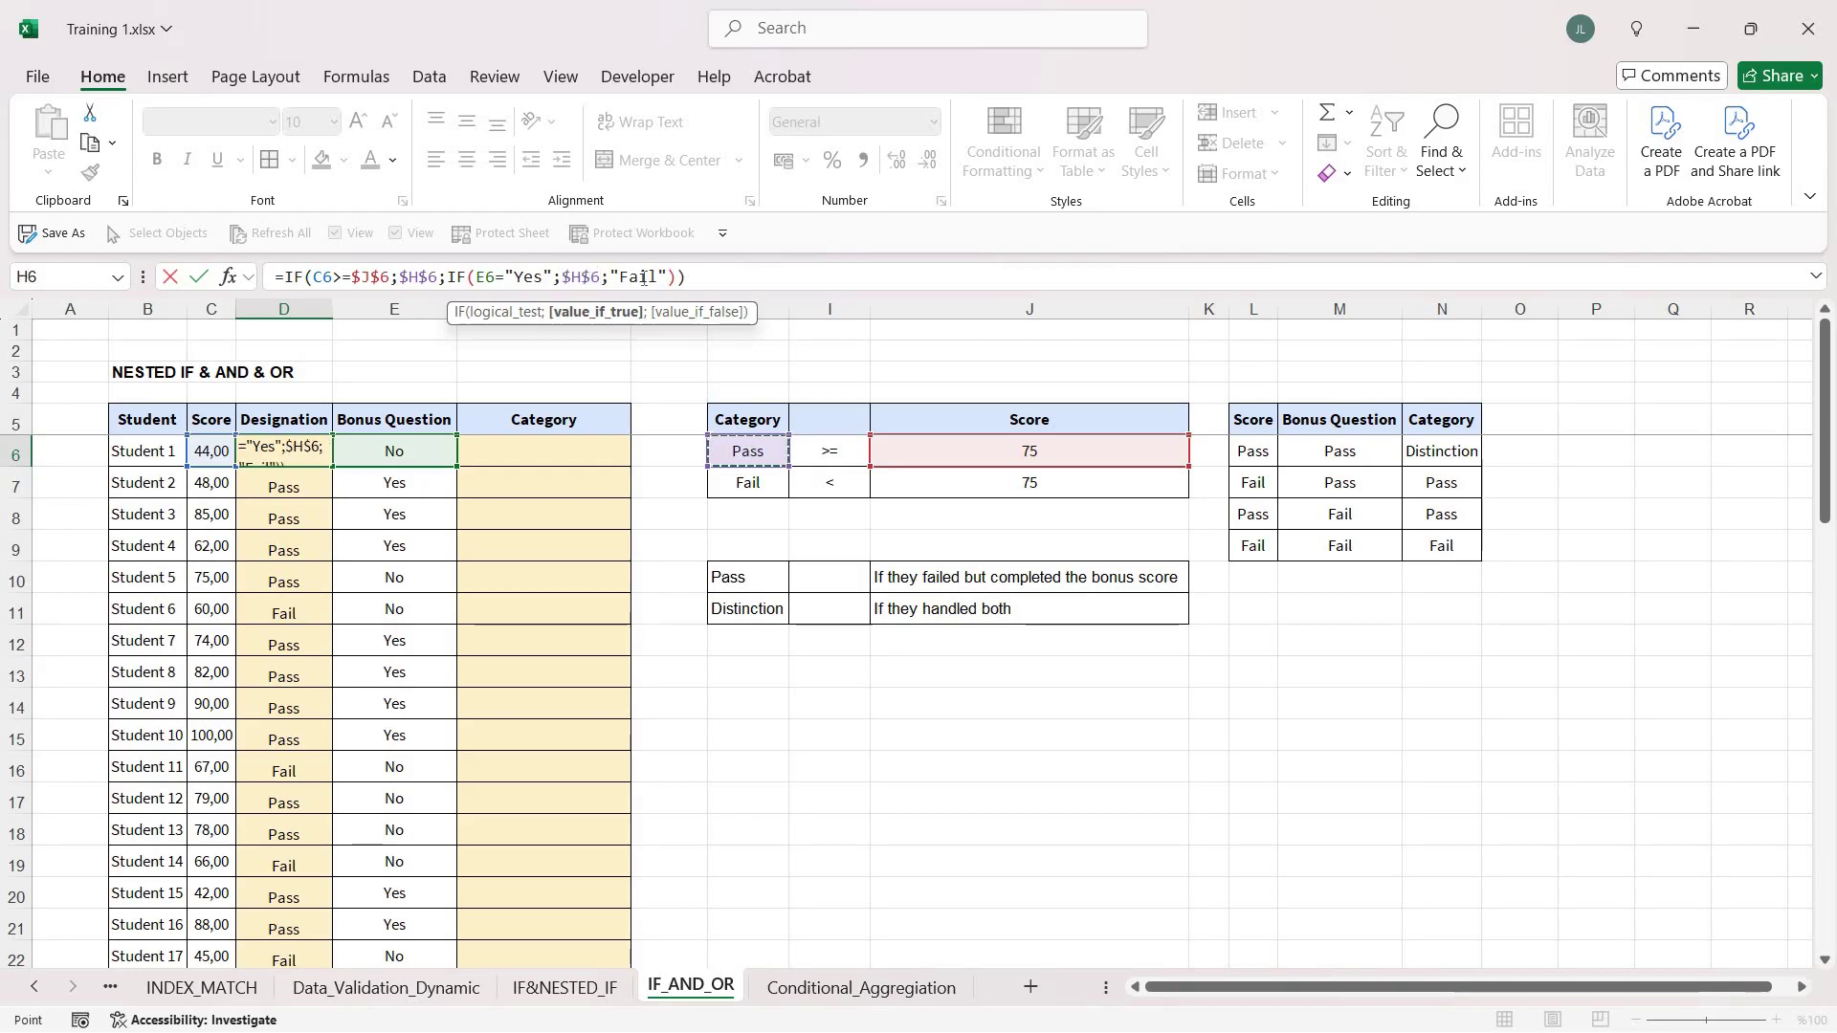
Replace the "Fail" text in D6's formula with the absolute reference $H$7 and commit the formula.
{"action": "left_click_drag", "start_coordinate": [669, 277], "coordinate": [615, 278]}
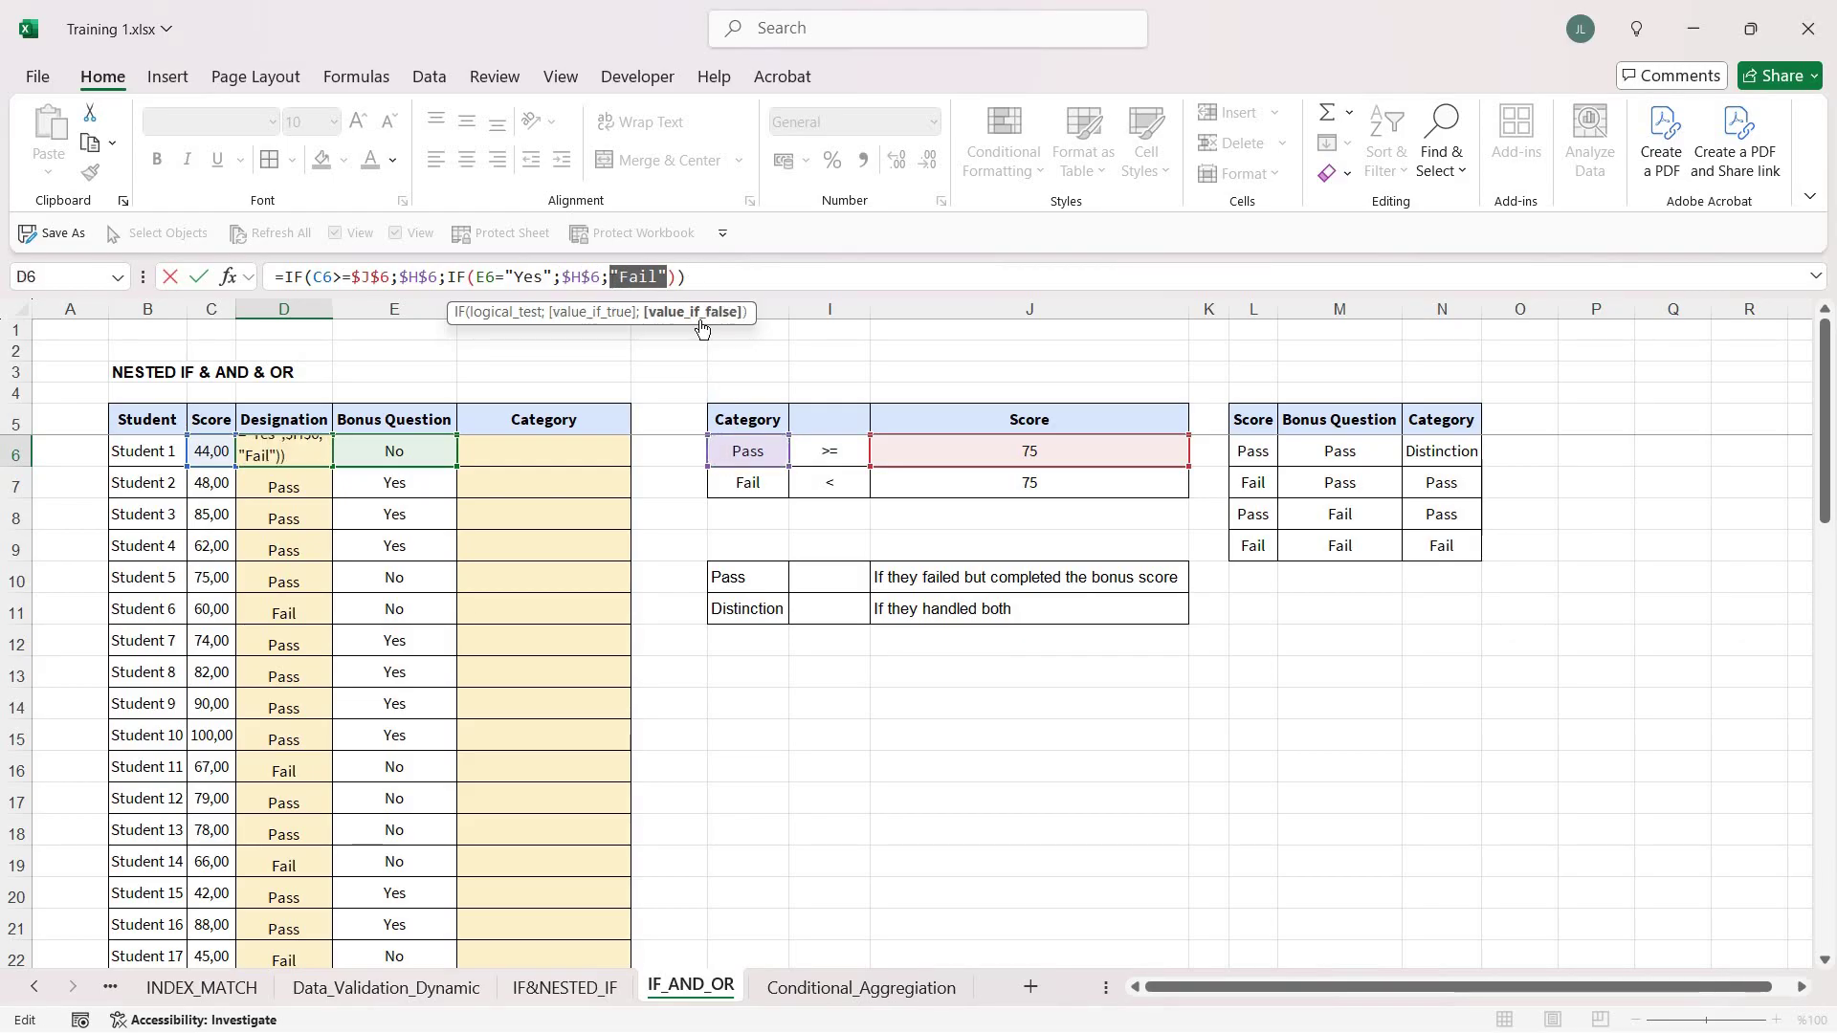
{"action": "left_click", "coordinate": [752, 478]}
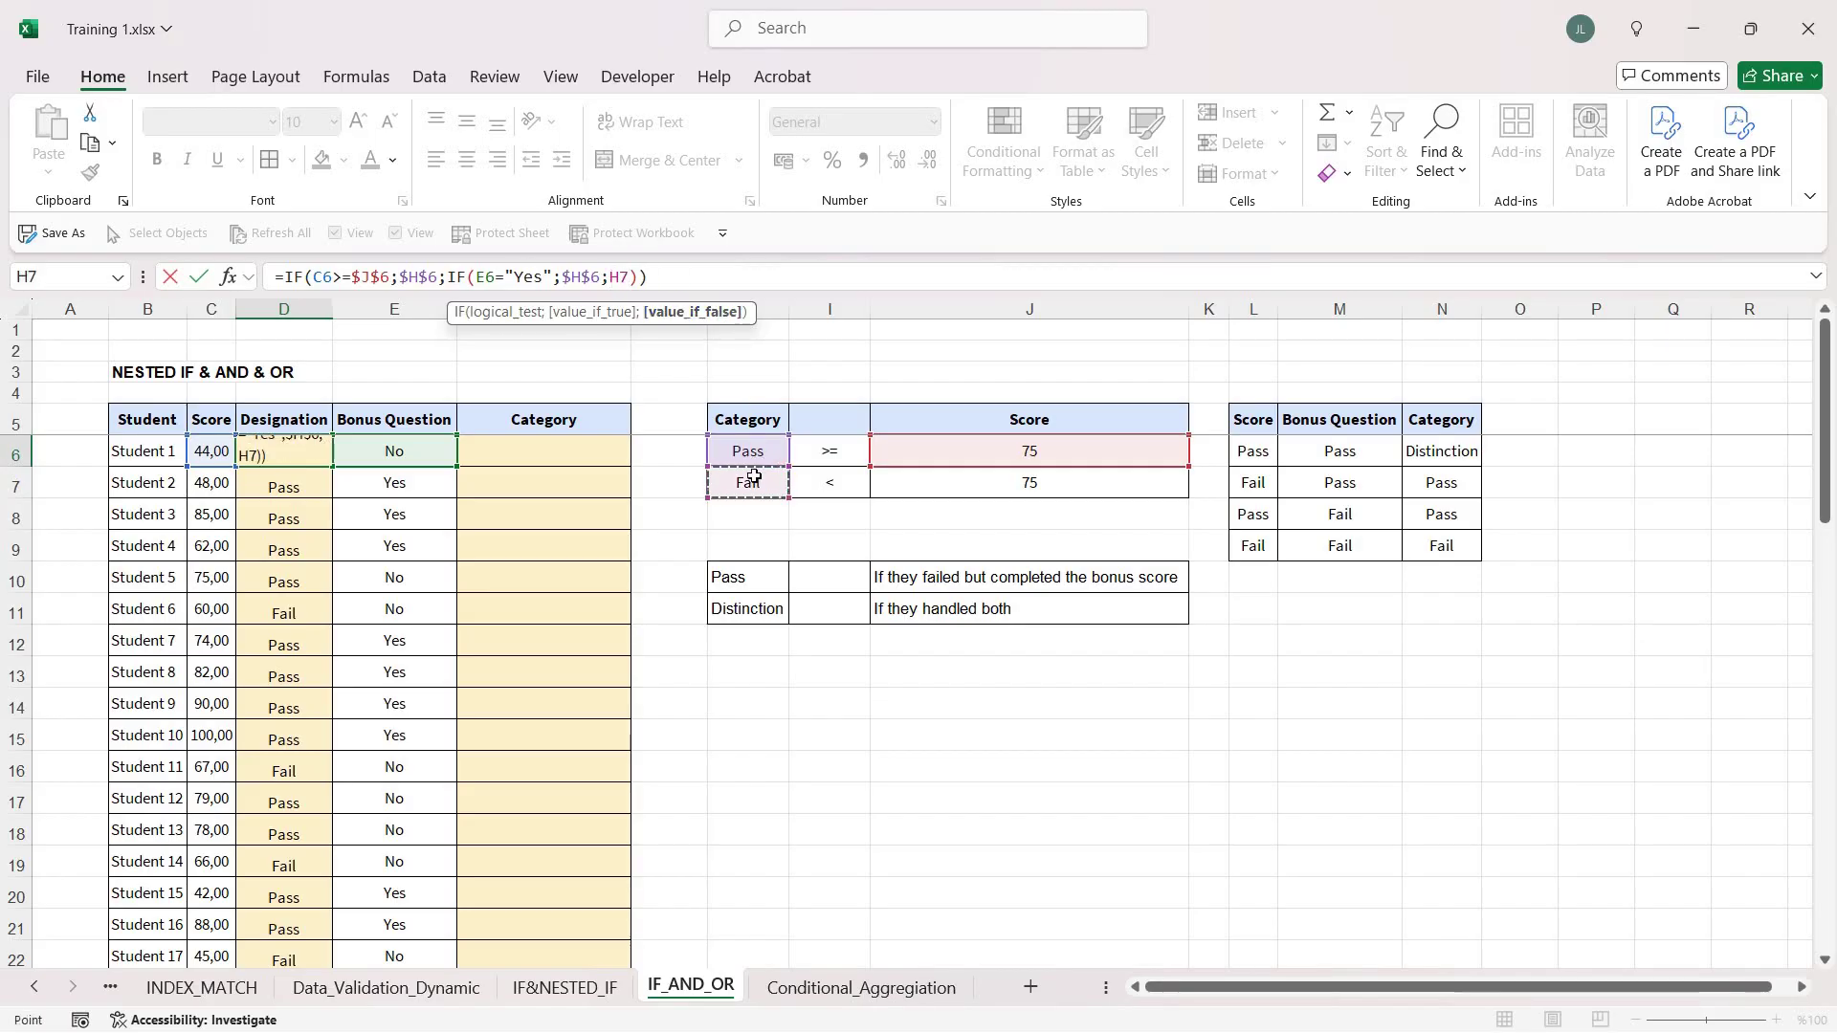
{"action": "key", "text": "F4"}
{"action": "key", "text": "Return"}
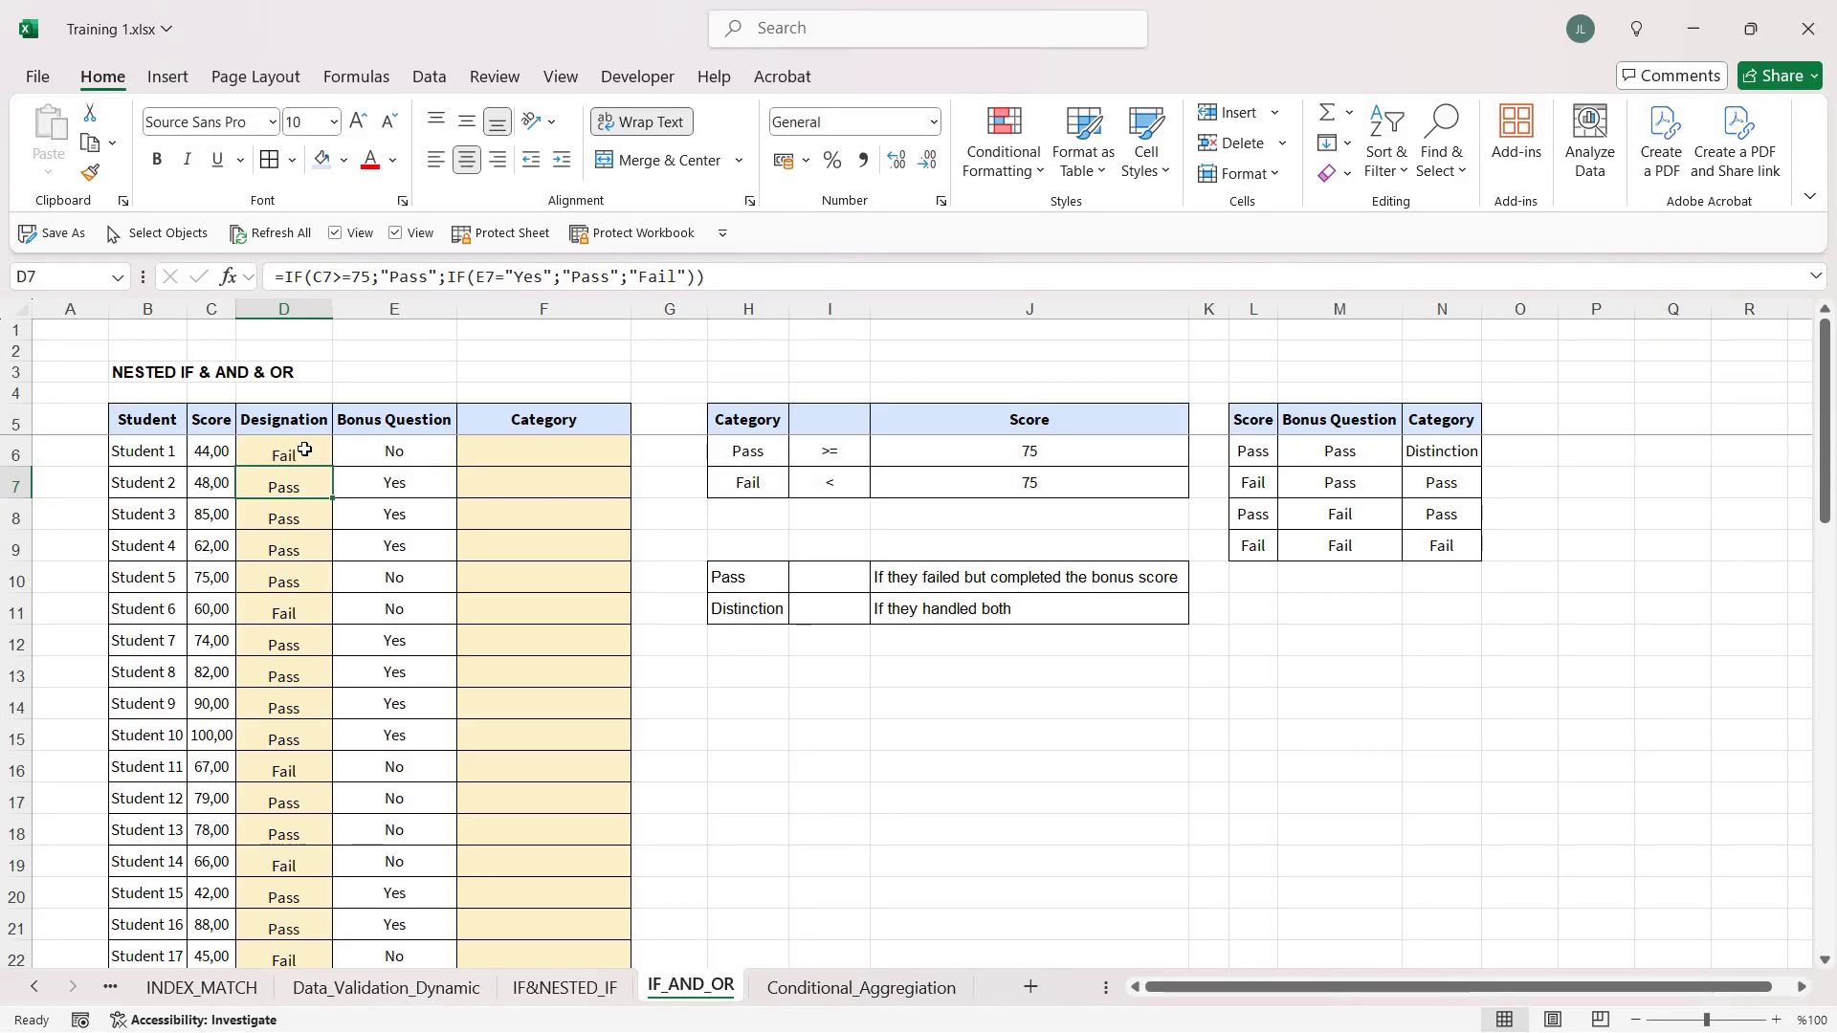
Copy the revised formula in D6, paste it as formulas only over D6:D55, and return to the table's first rows.
{"action": "left_click", "coordinate": [304, 450]}
{"action": "key", "text": "ctrl+c"}
{"action": "key", "text": "ctrl+shift+Down"}
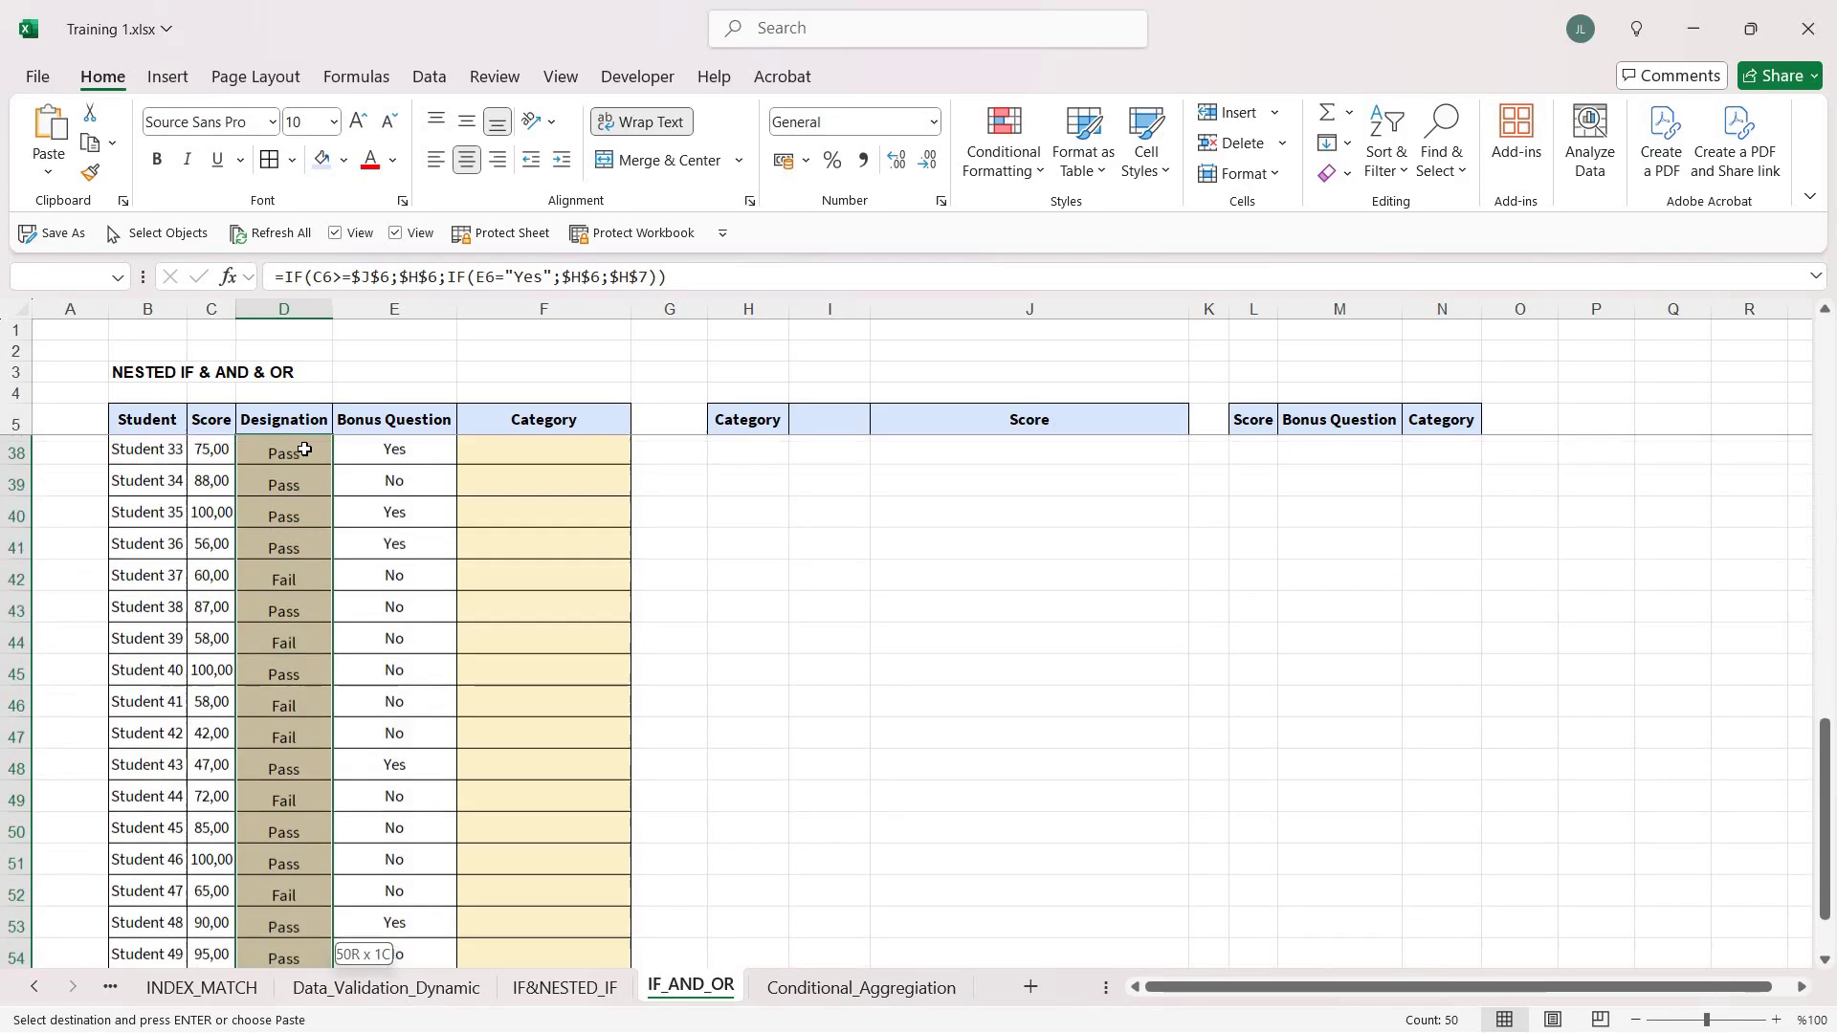
{"action": "key", "text": "ctrl+alt+v"}
{"action": "key", "text": "f"}
{"action": "key", "text": "Return"}
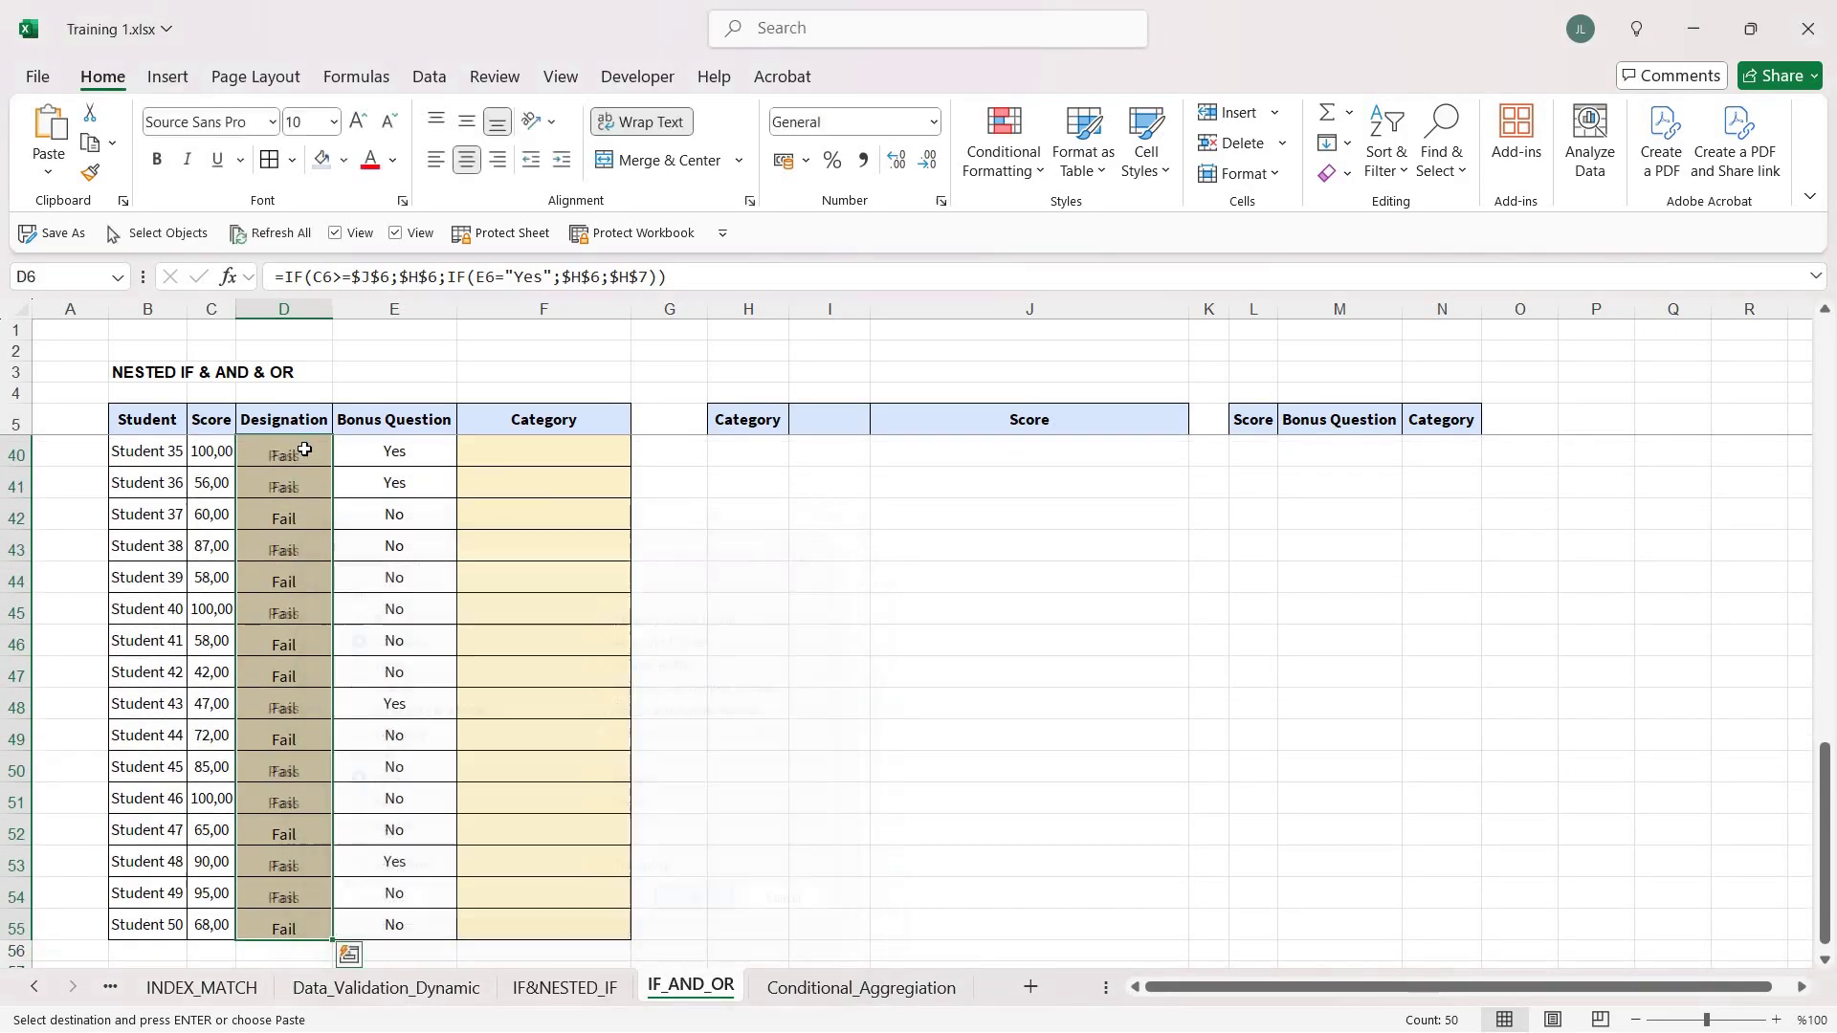
{"action": "left_click_drag", "start_coordinate": [1830, 880], "coordinate": [1645, 418]}
{"action": "key", "text": "Escape"}
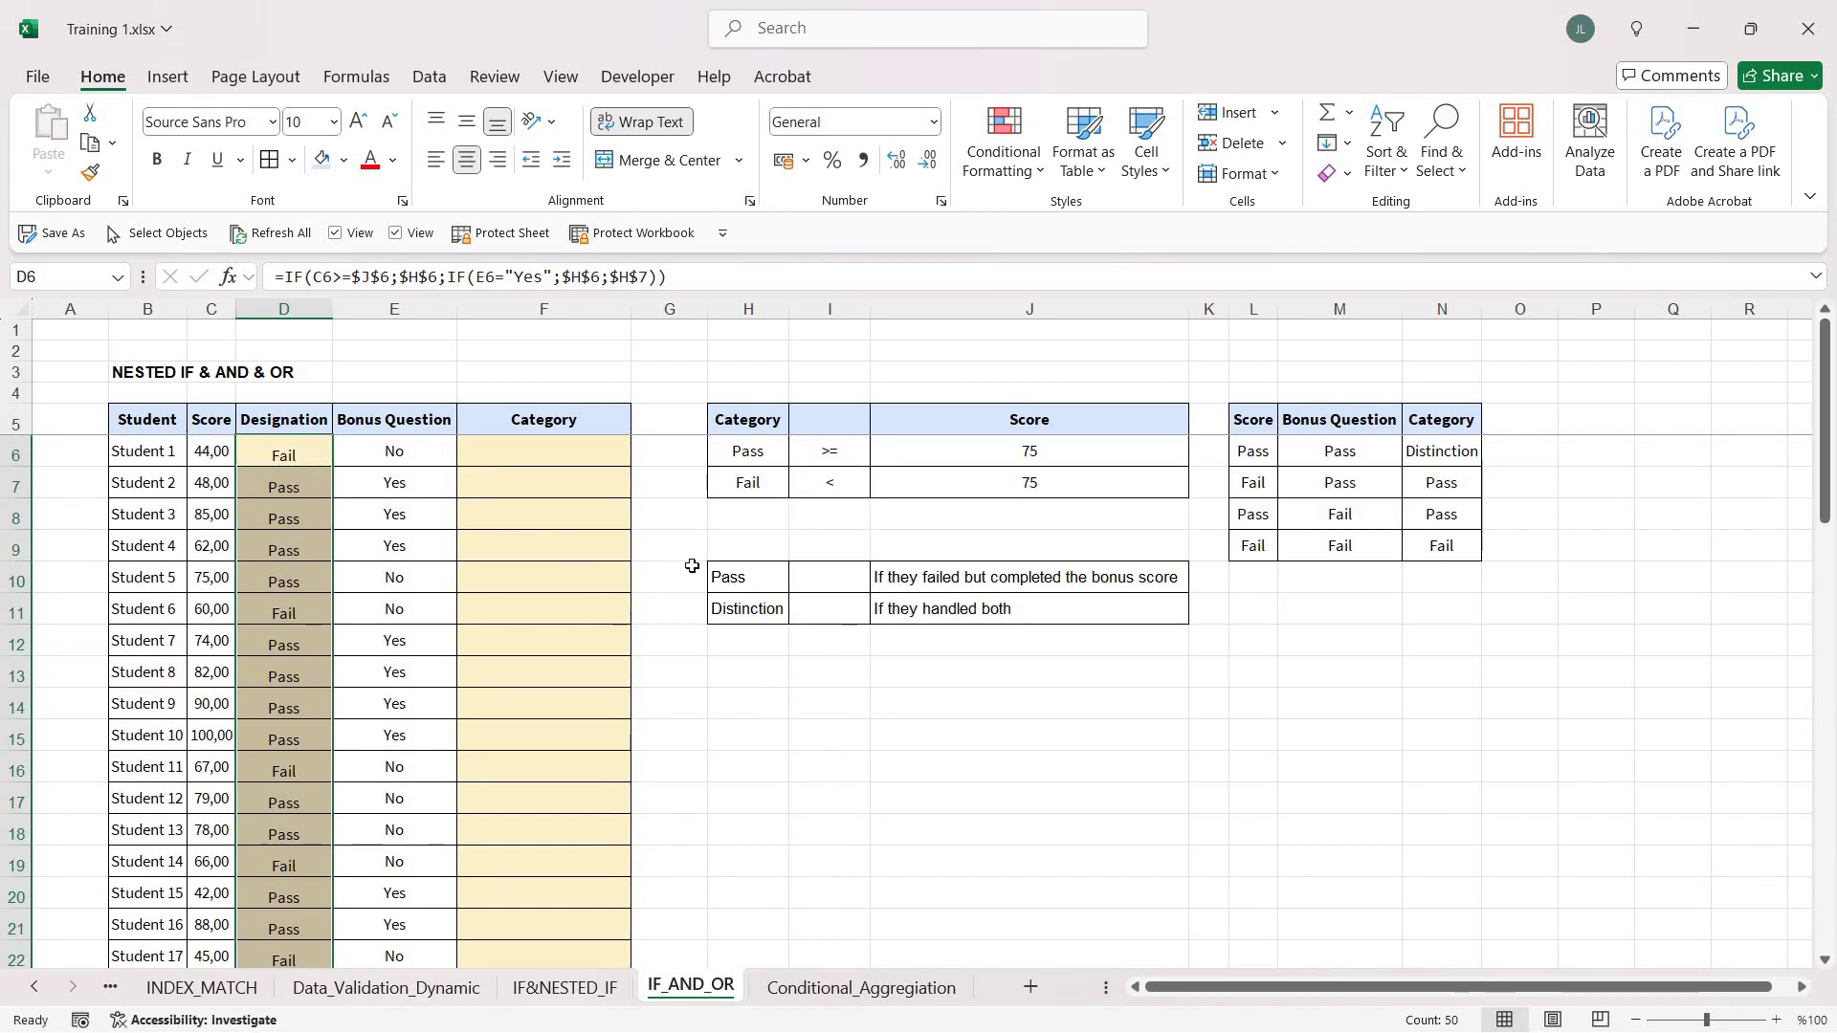
Examine D6's designation formula, the Bonus Question answers in E6:E15 and the first category rule in L6:N6.
{"action": "left_click", "coordinate": [703, 271]}
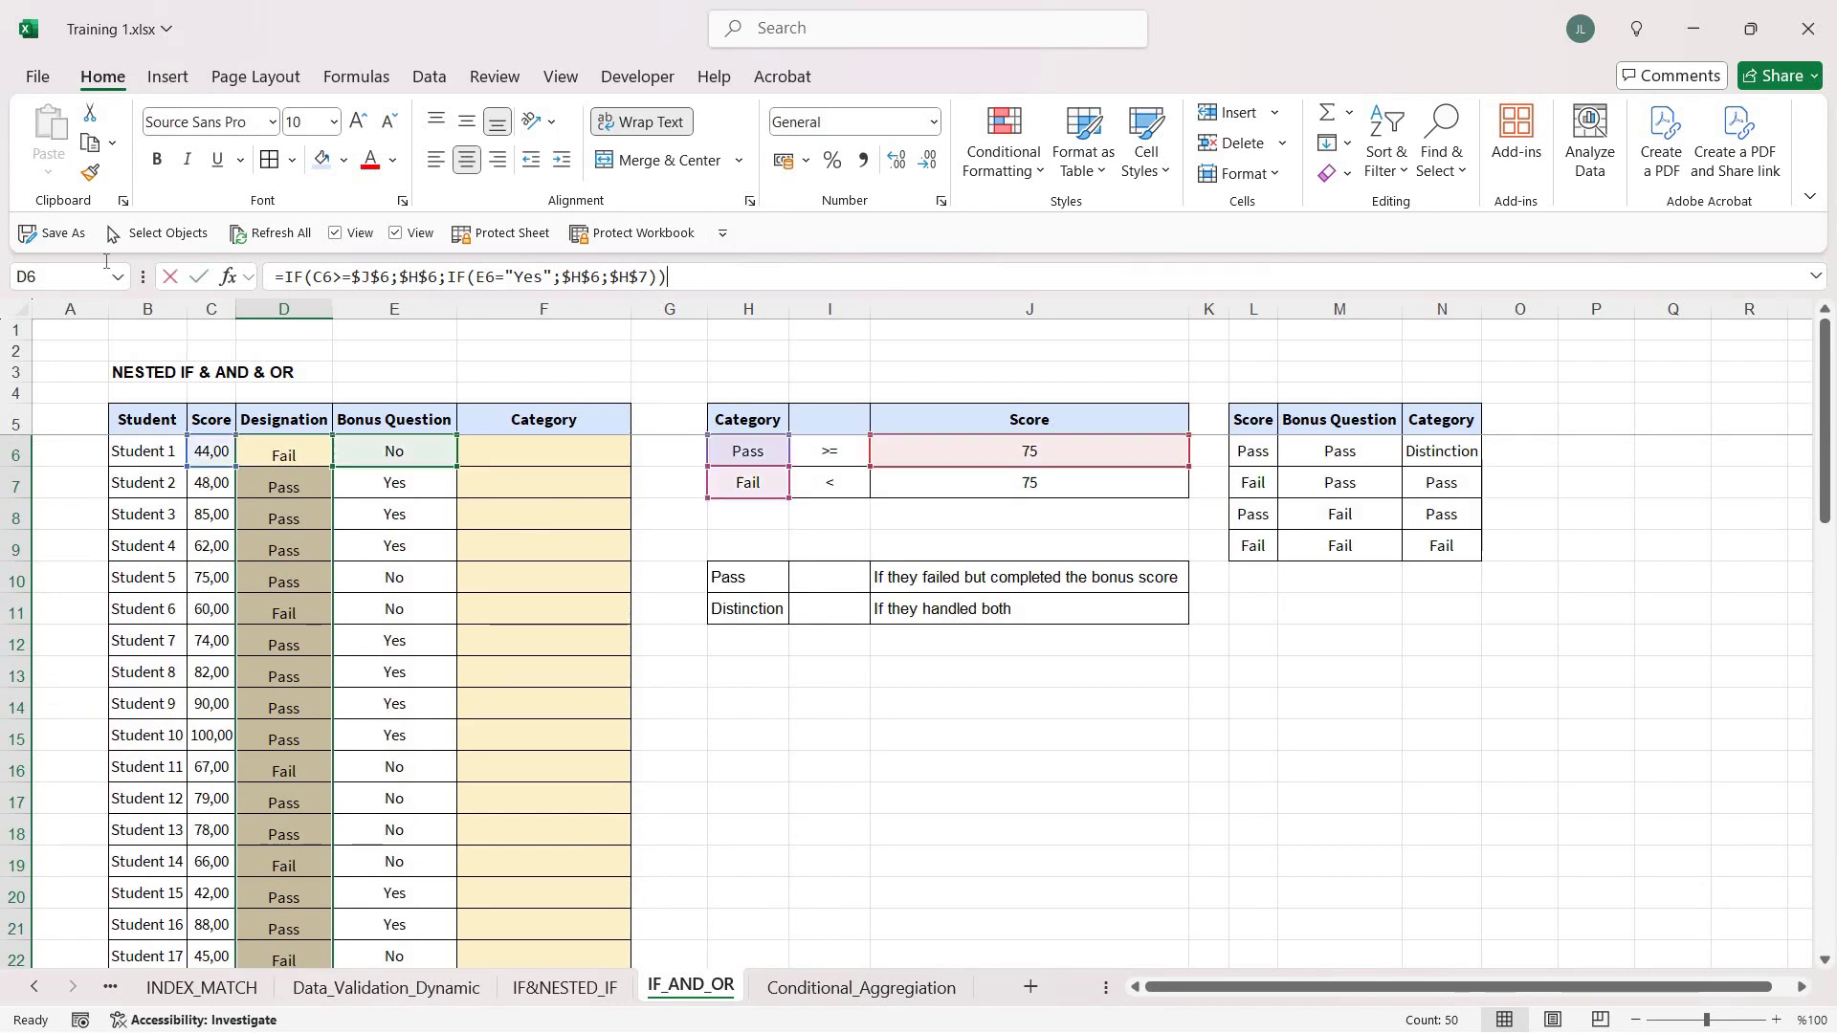
{"action": "key", "text": "shift+Home"}
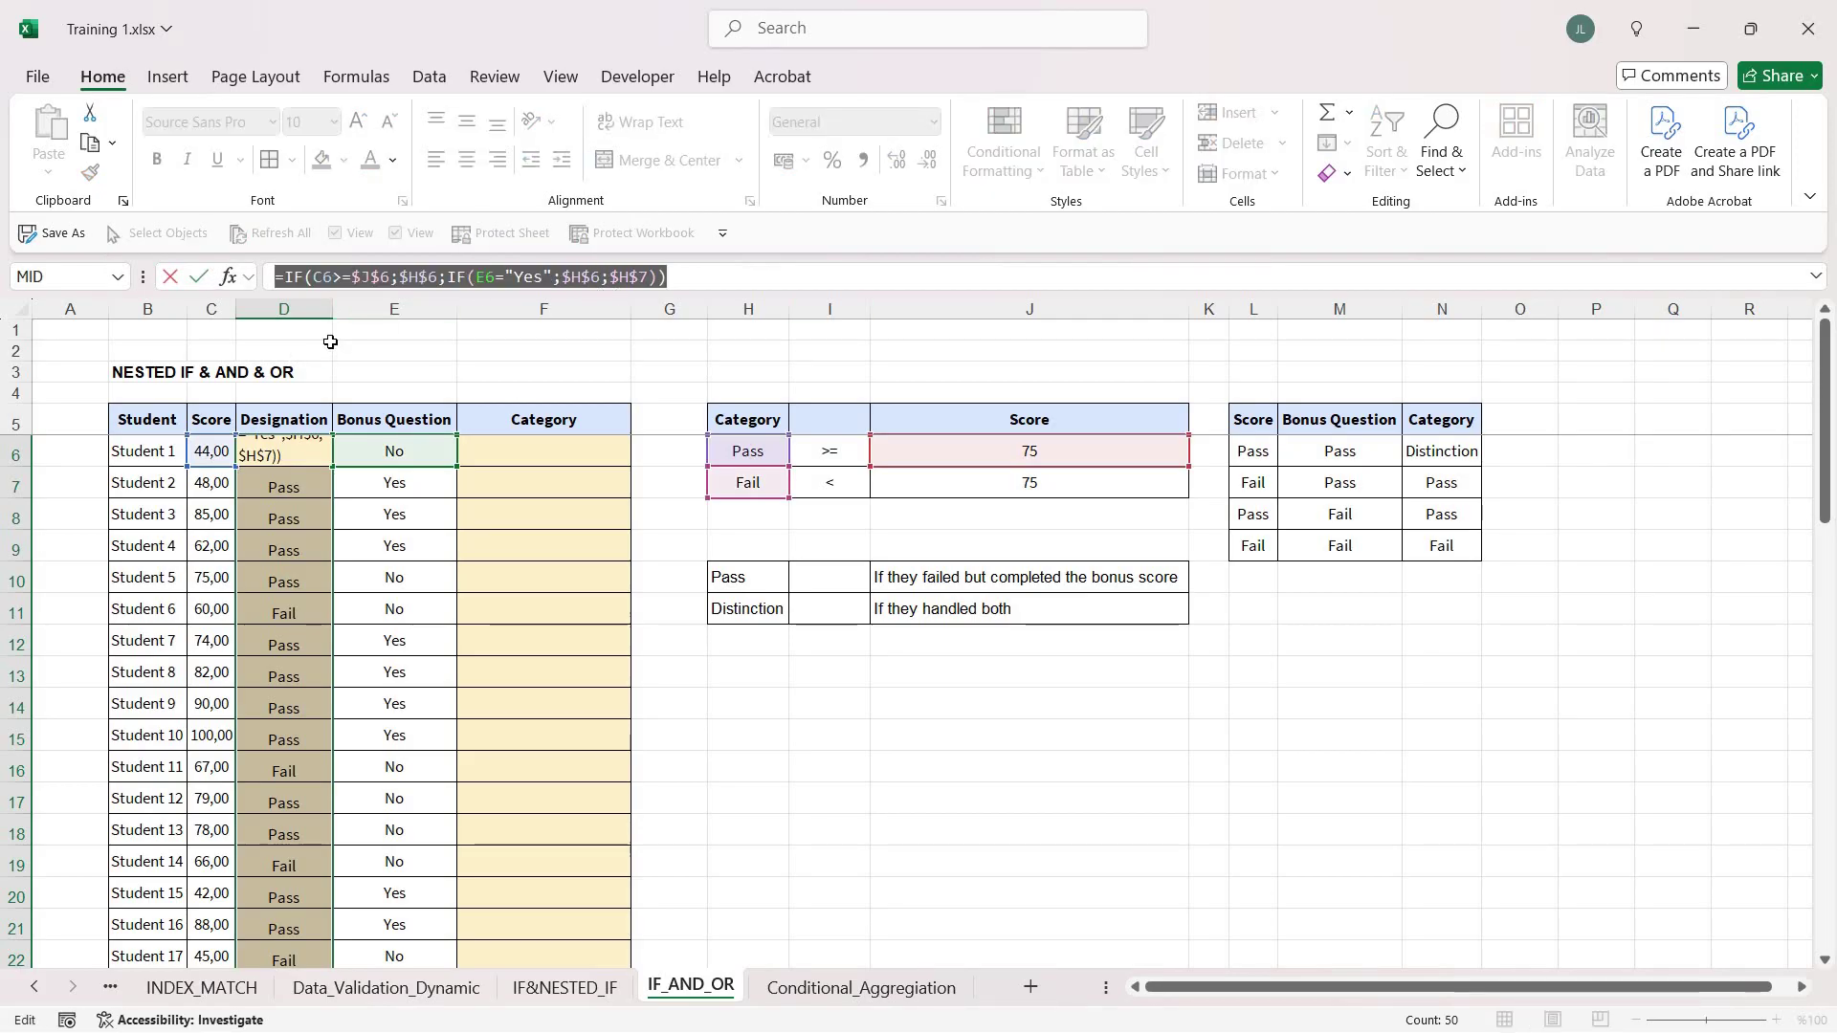
{"action": "key", "text": "Escape"}
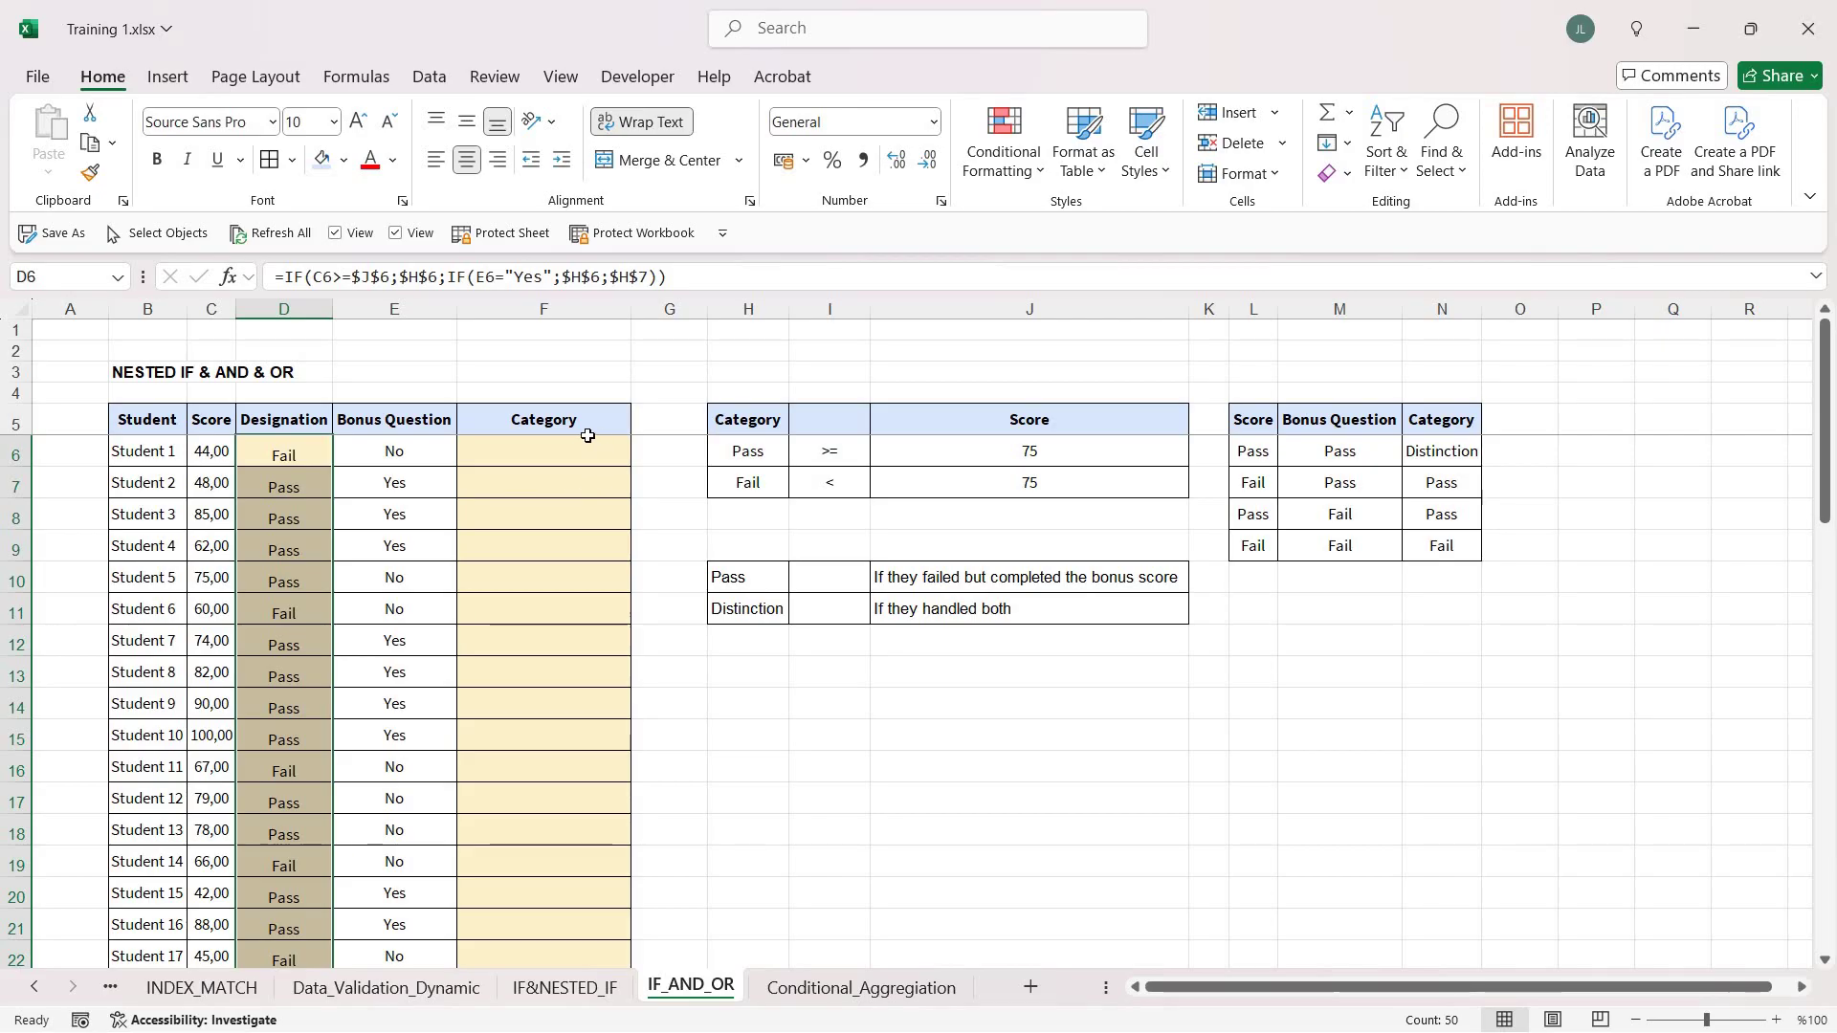
{"action": "left_click", "coordinate": [806, 695]}
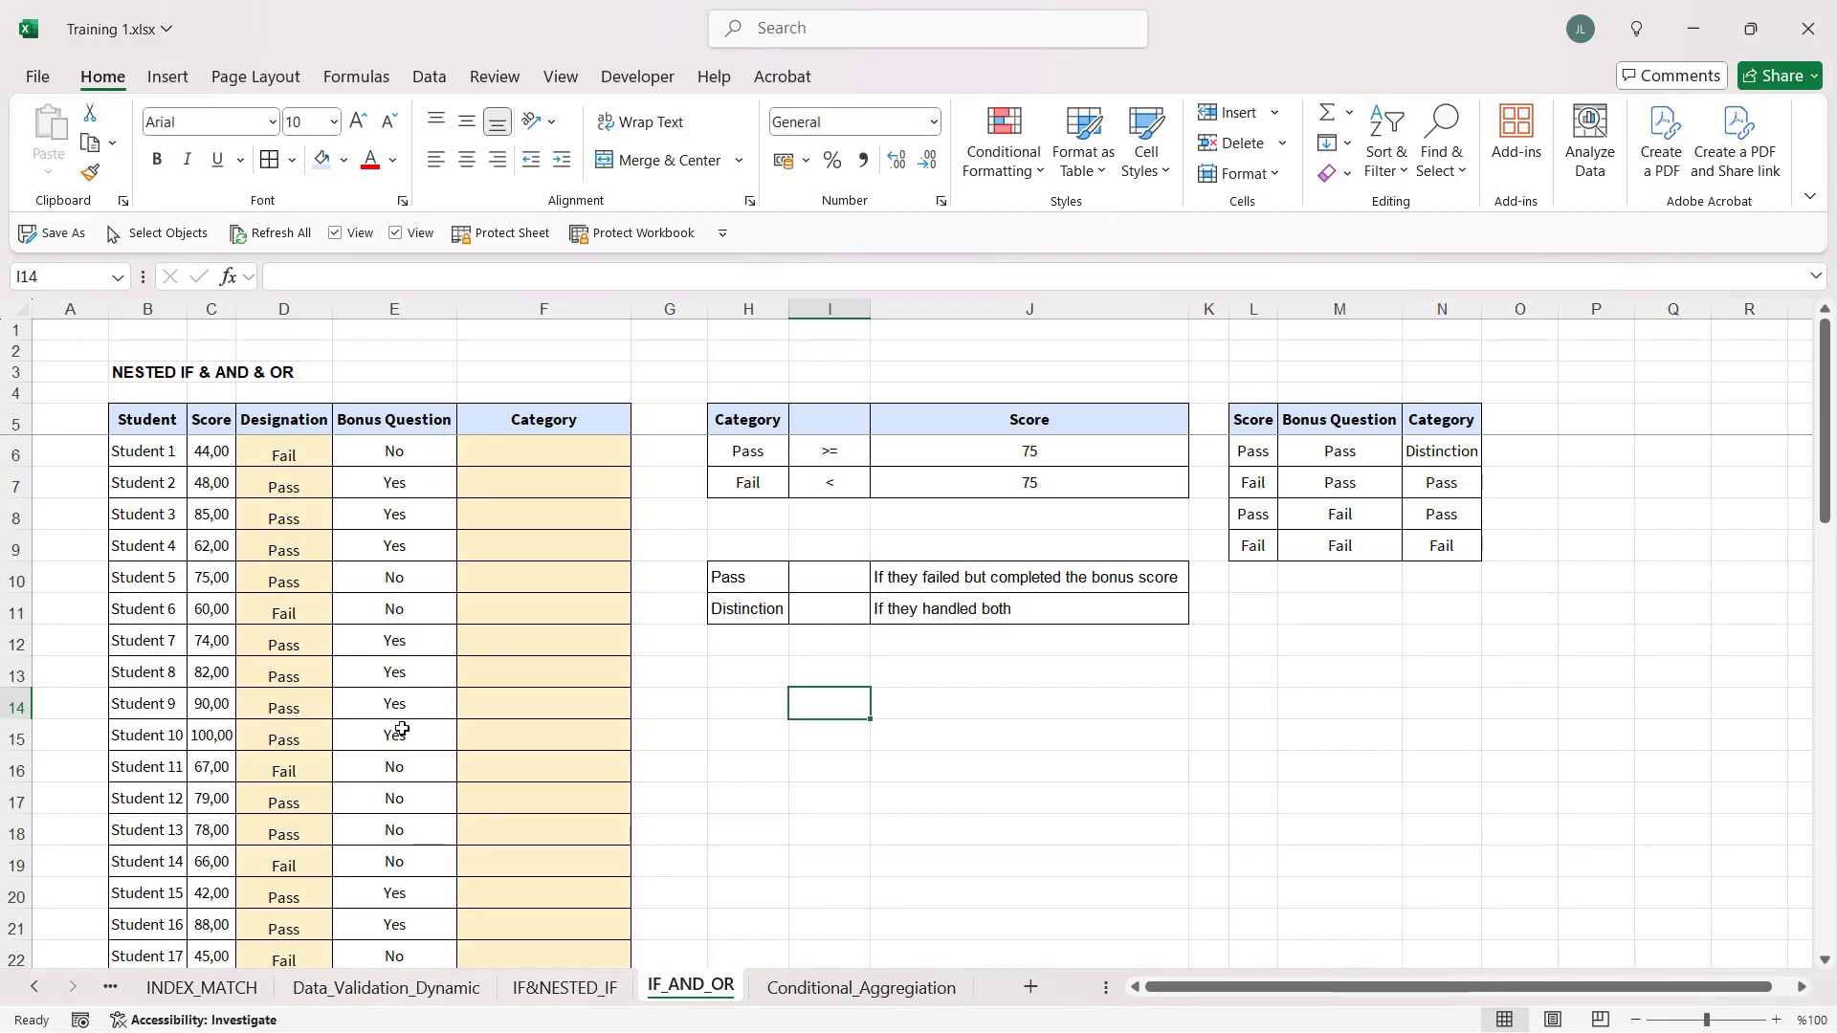
{"action": "left_click_drag", "start_coordinate": [394, 451], "coordinate": [402, 732]}
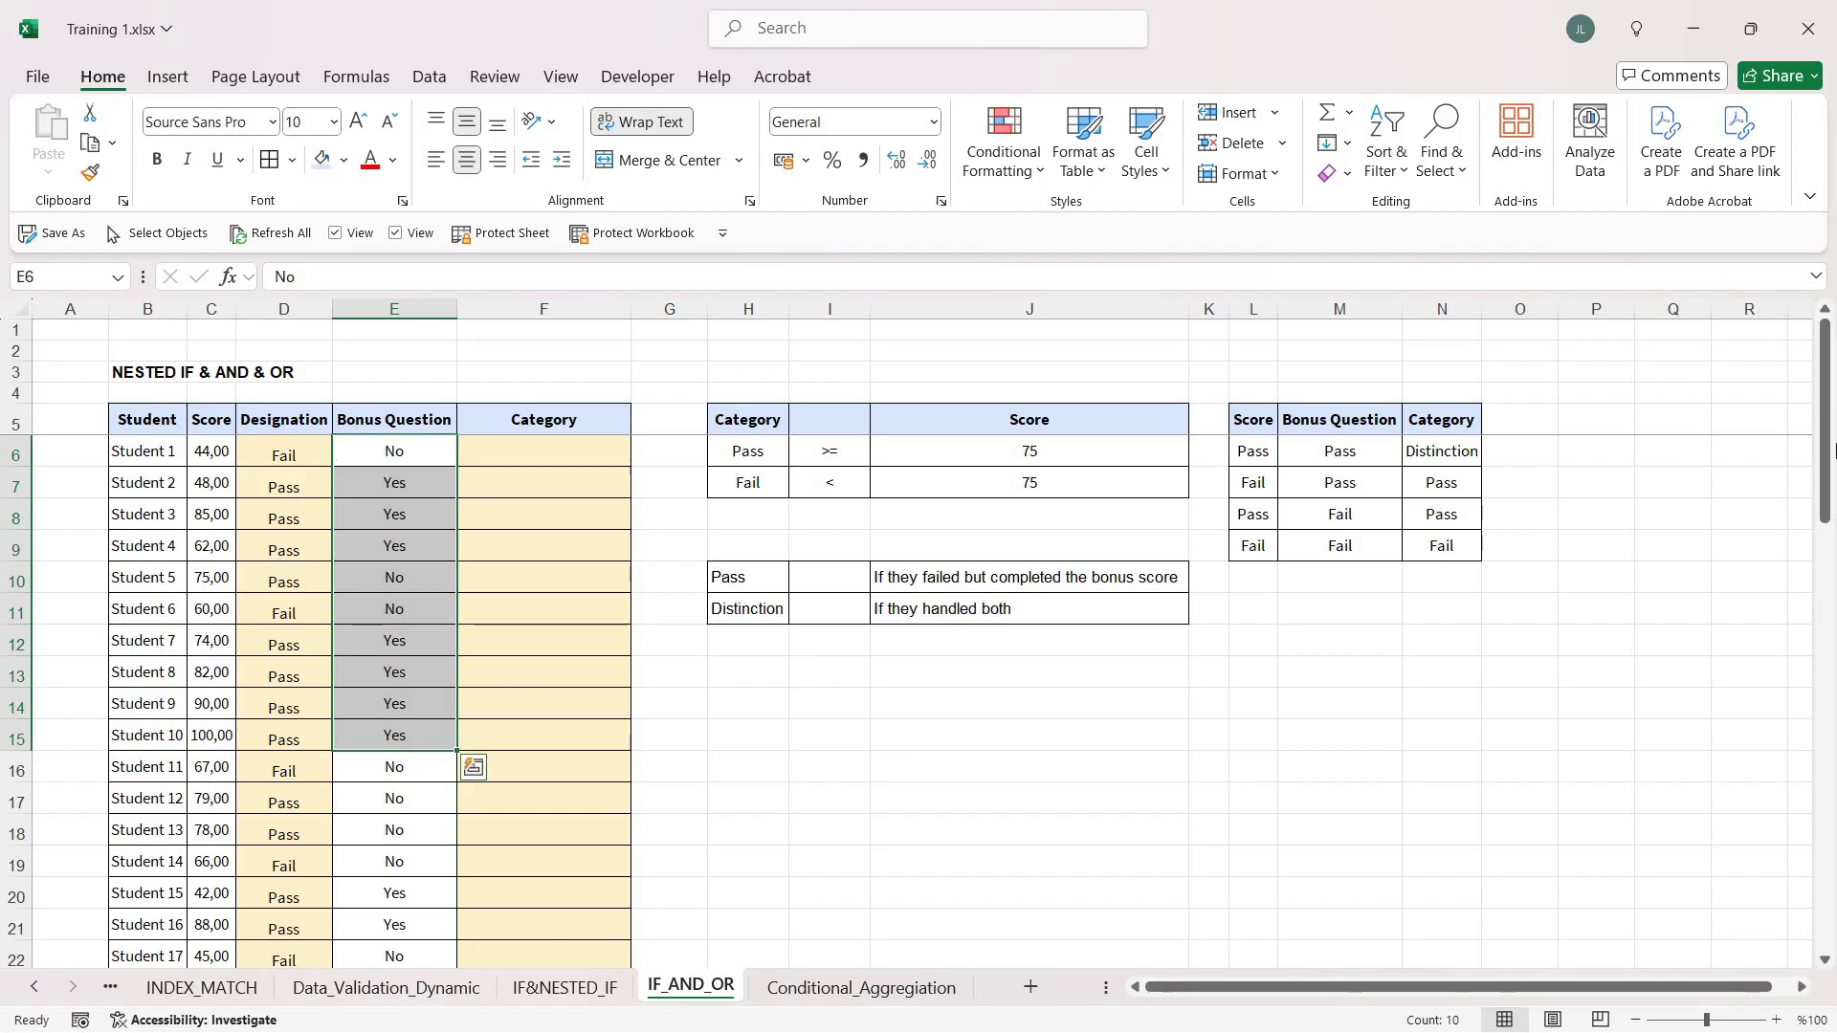
{"action": "left_click_drag", "start_coordinate": [1244, 451], "coordinate": [1461, 451]}
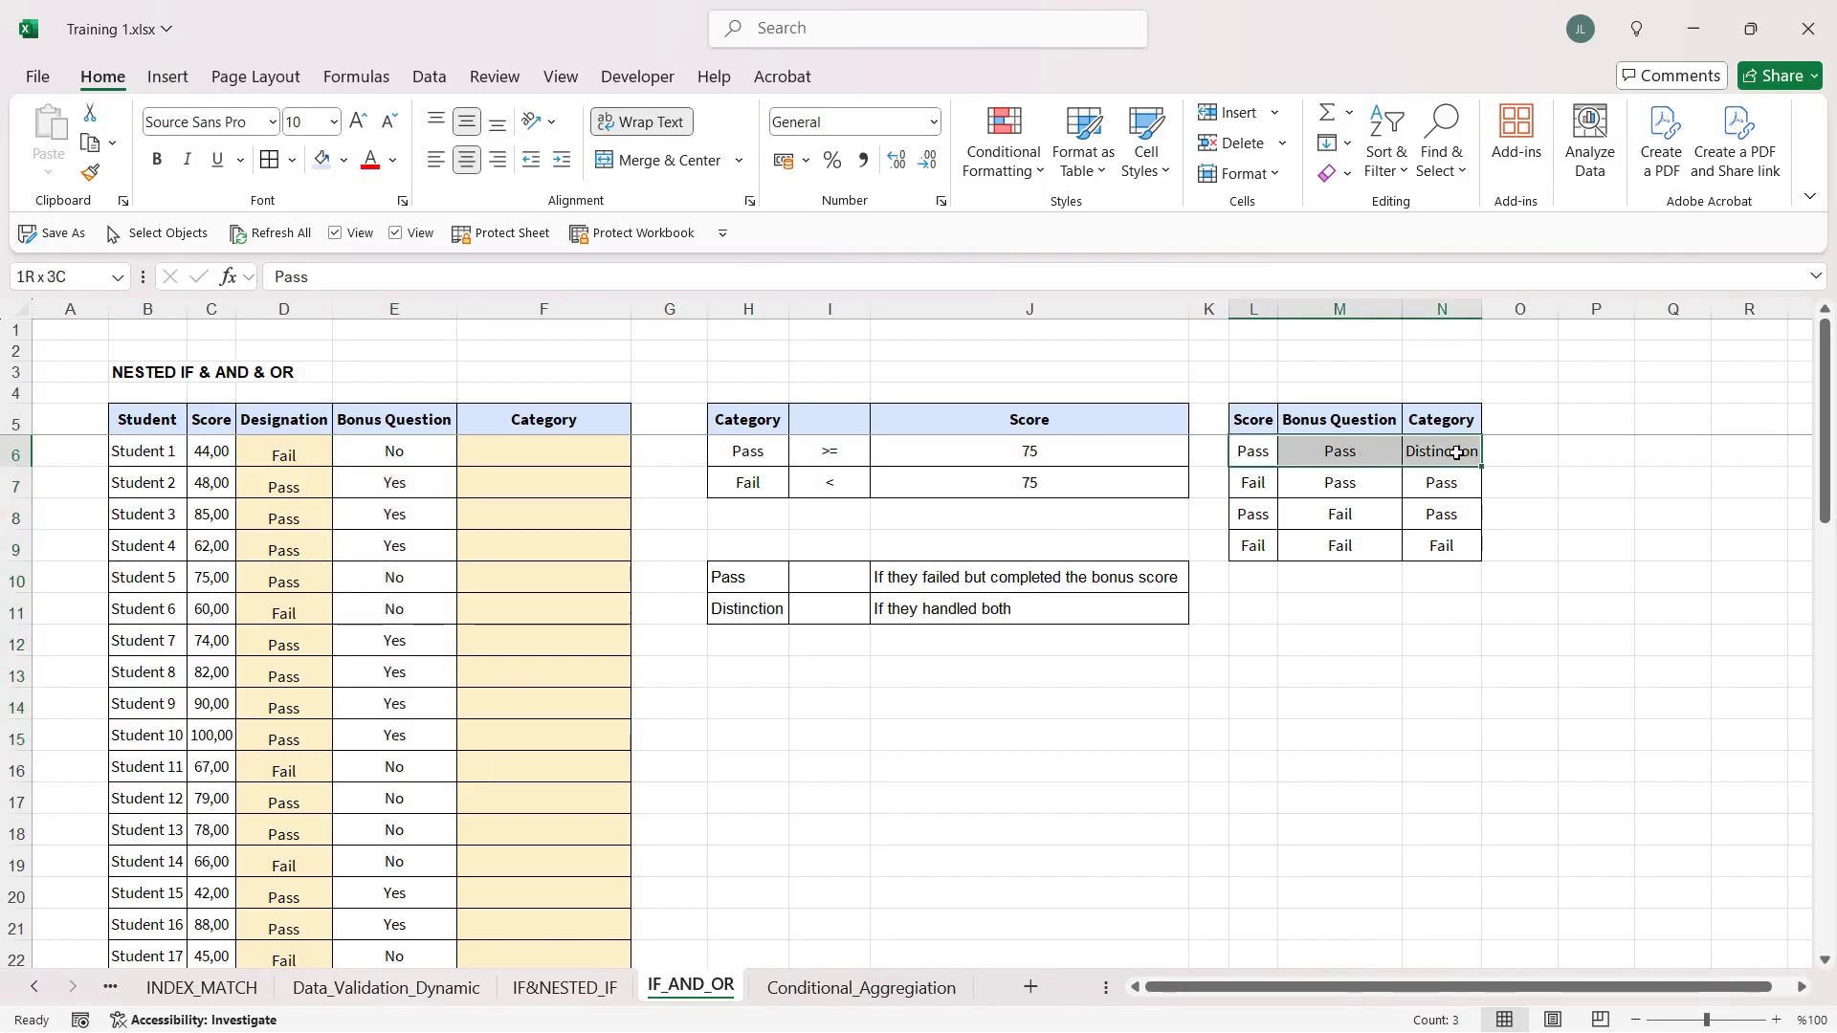
{"action": "left_click", "coordinate": [1445, 451]}
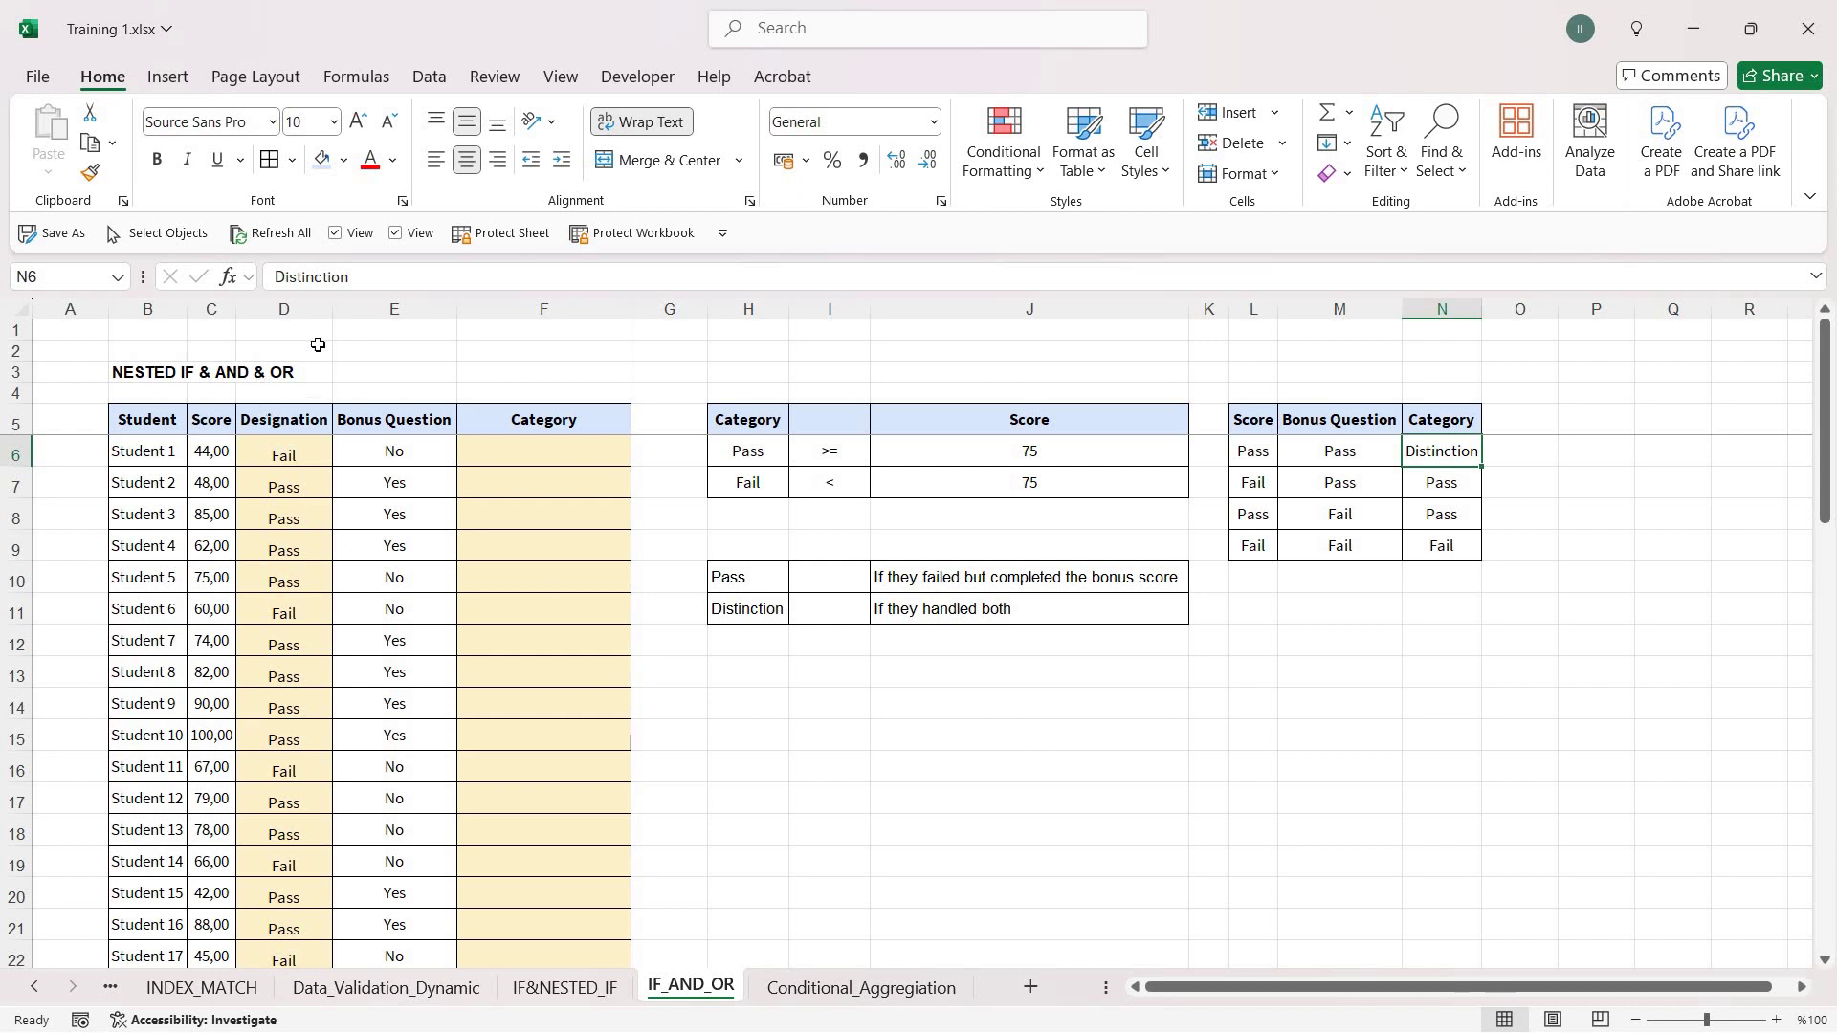
Enter the three-condition test formula =AND(5>3;7>5;6>2) in H13 and reselect the cell.
{"action": "left_click", "coordinate": [778, 676]}
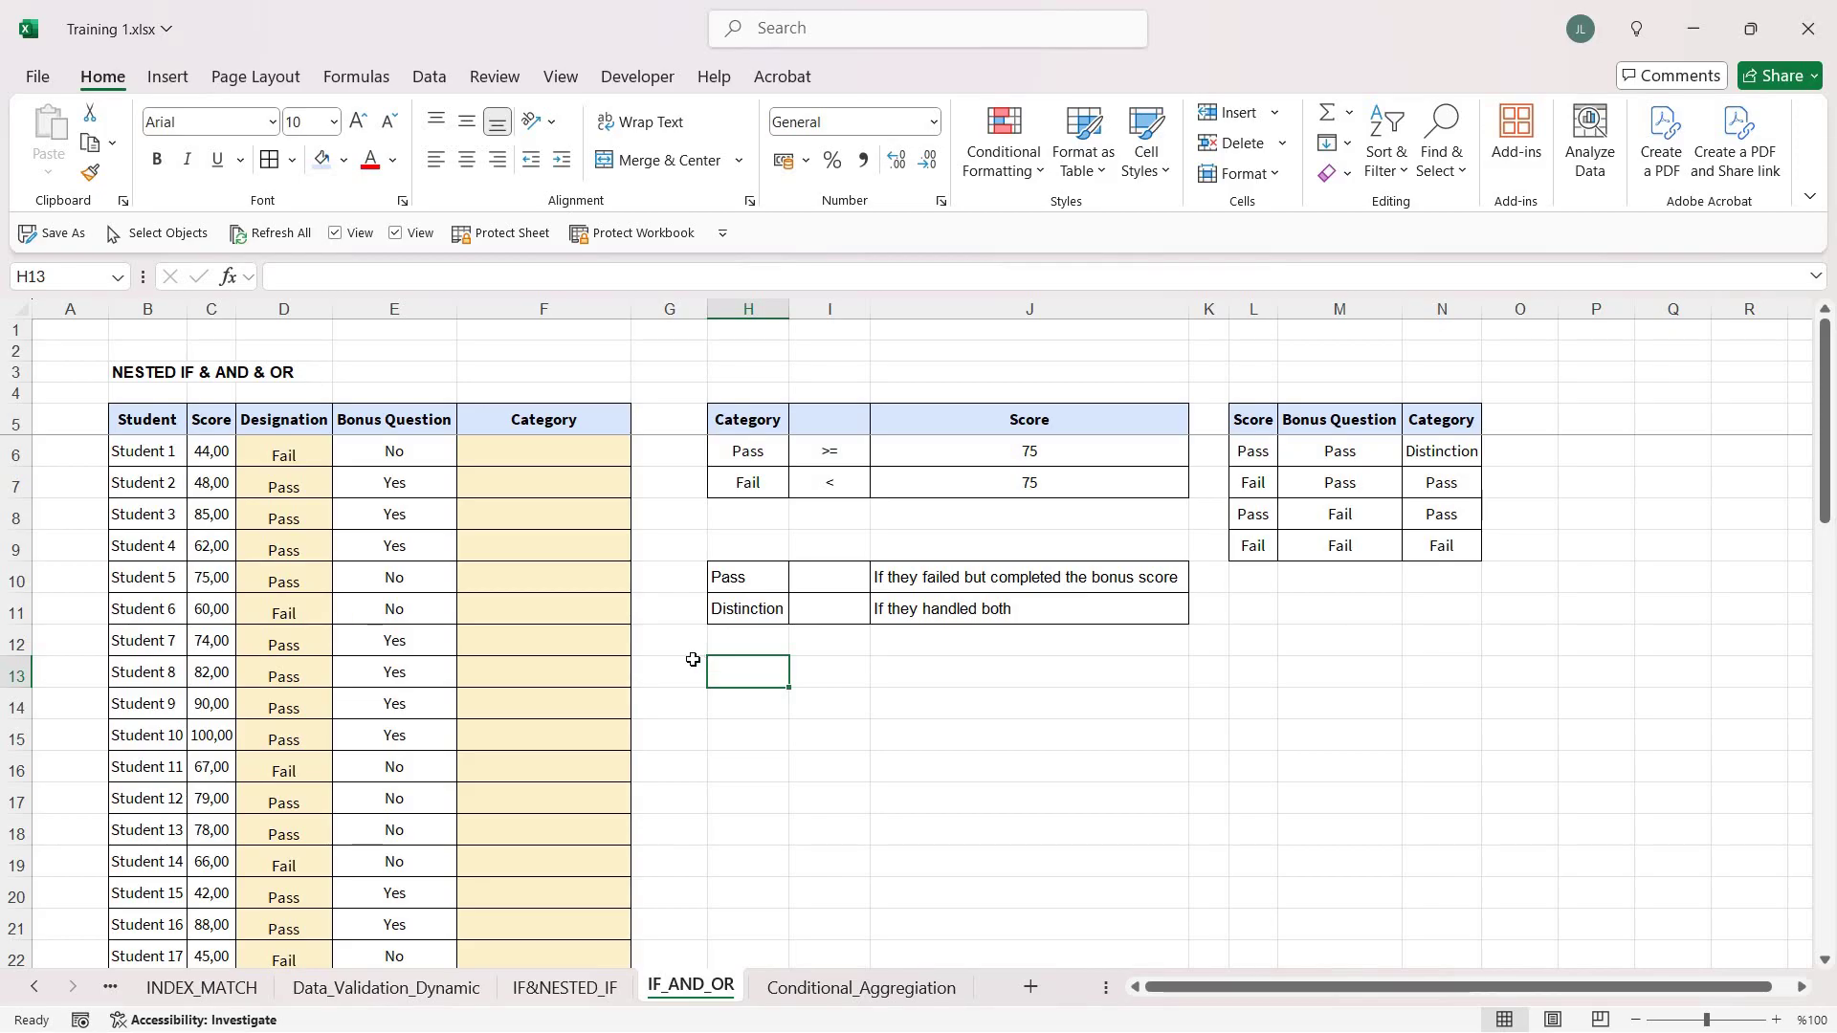
{"action": "type", "text": "="}
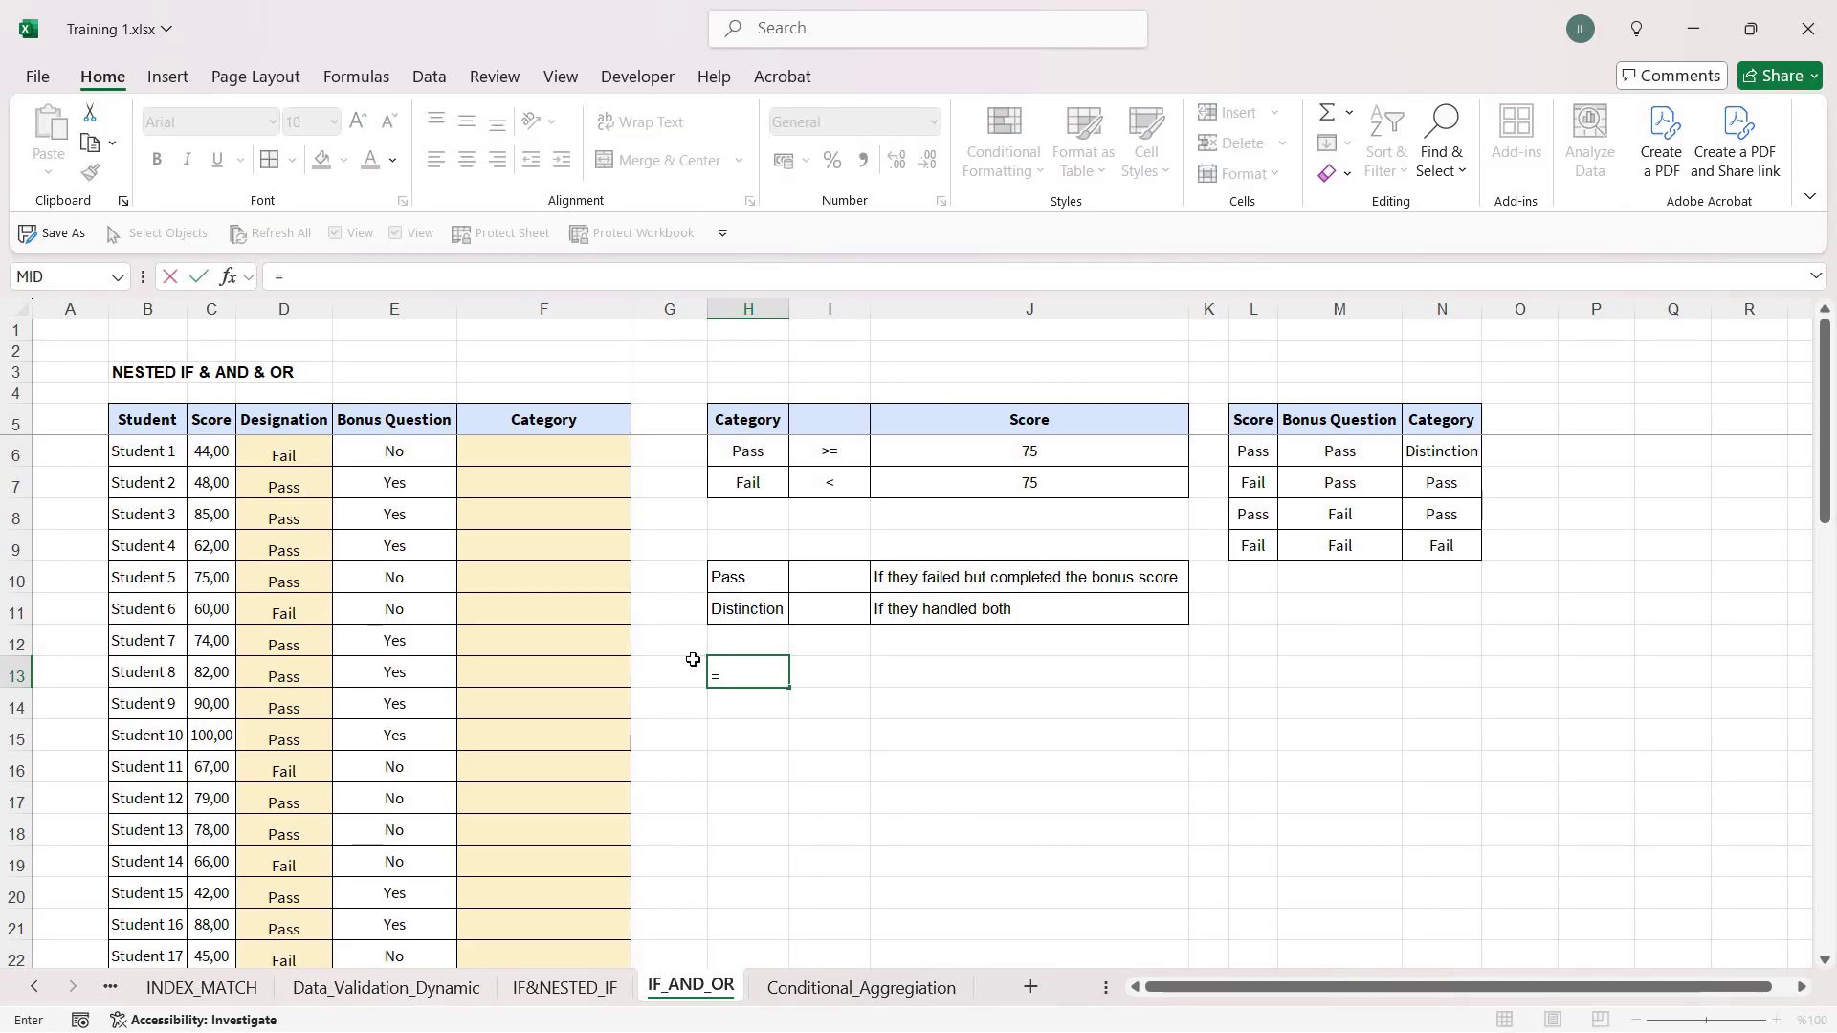
{"action": "type", "text": "AND(5>"}
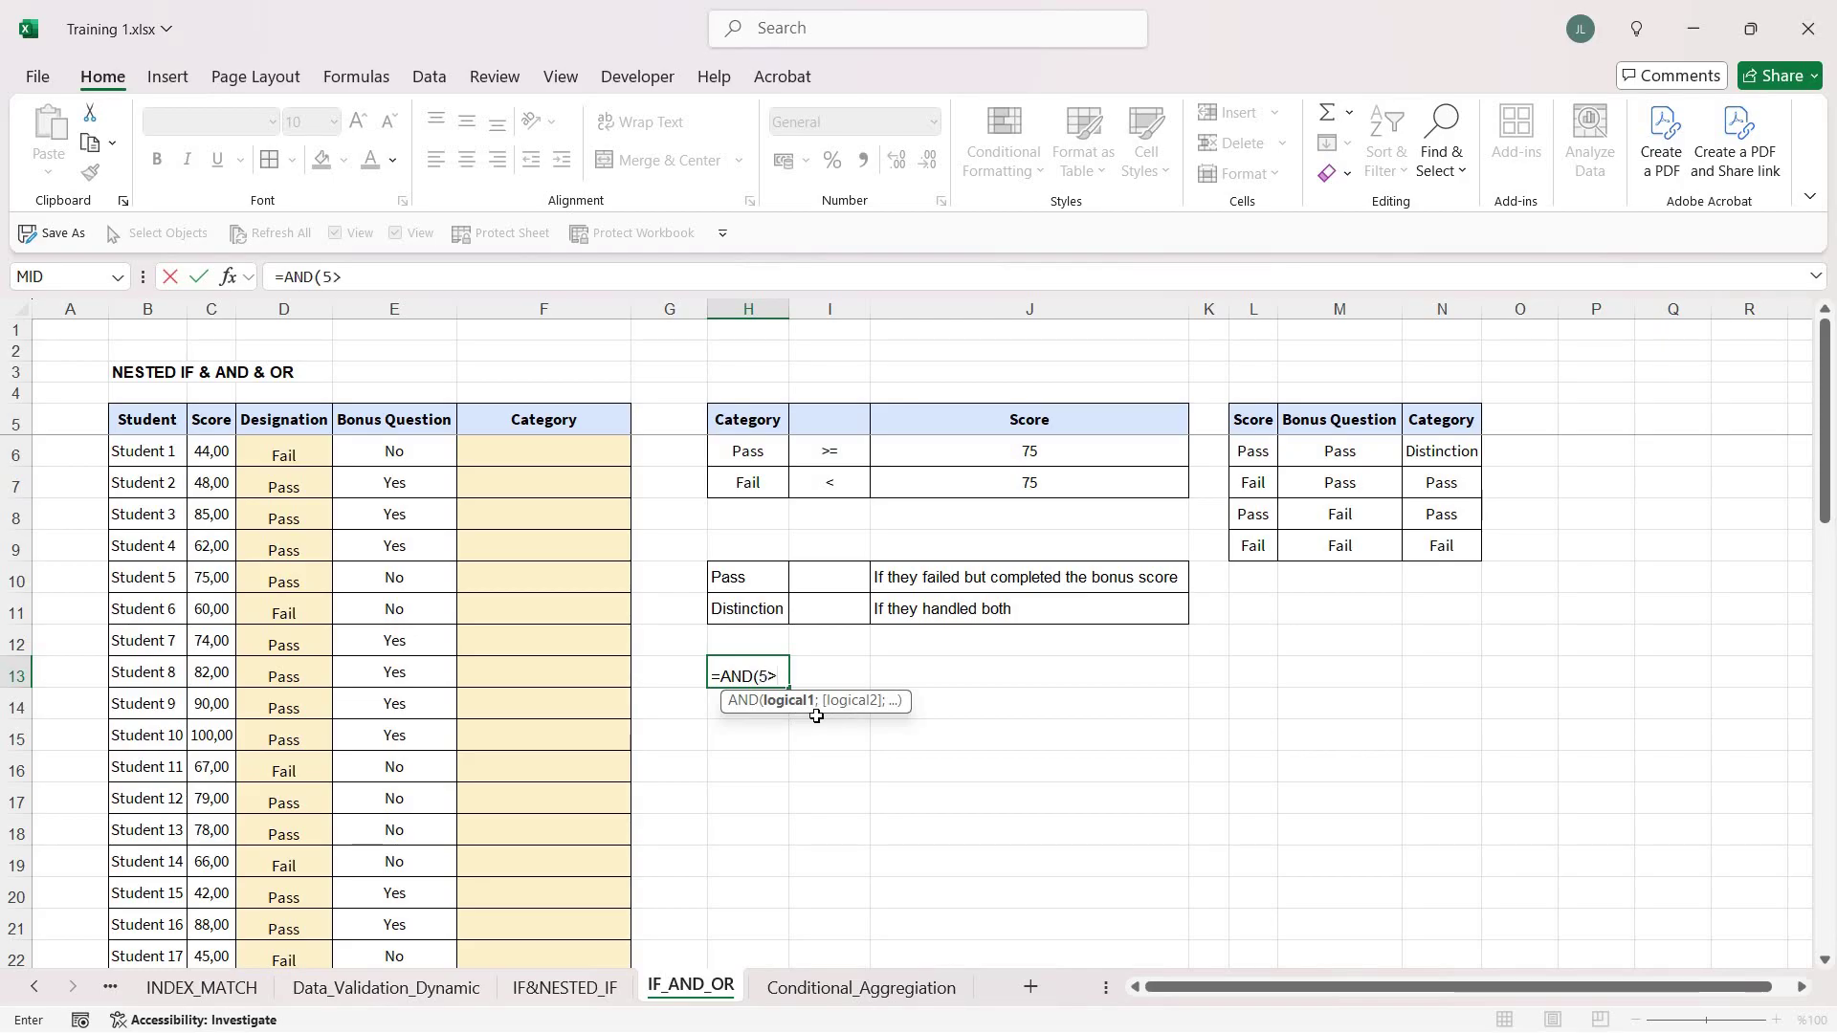
{"action": "type", "text": "3;7"}
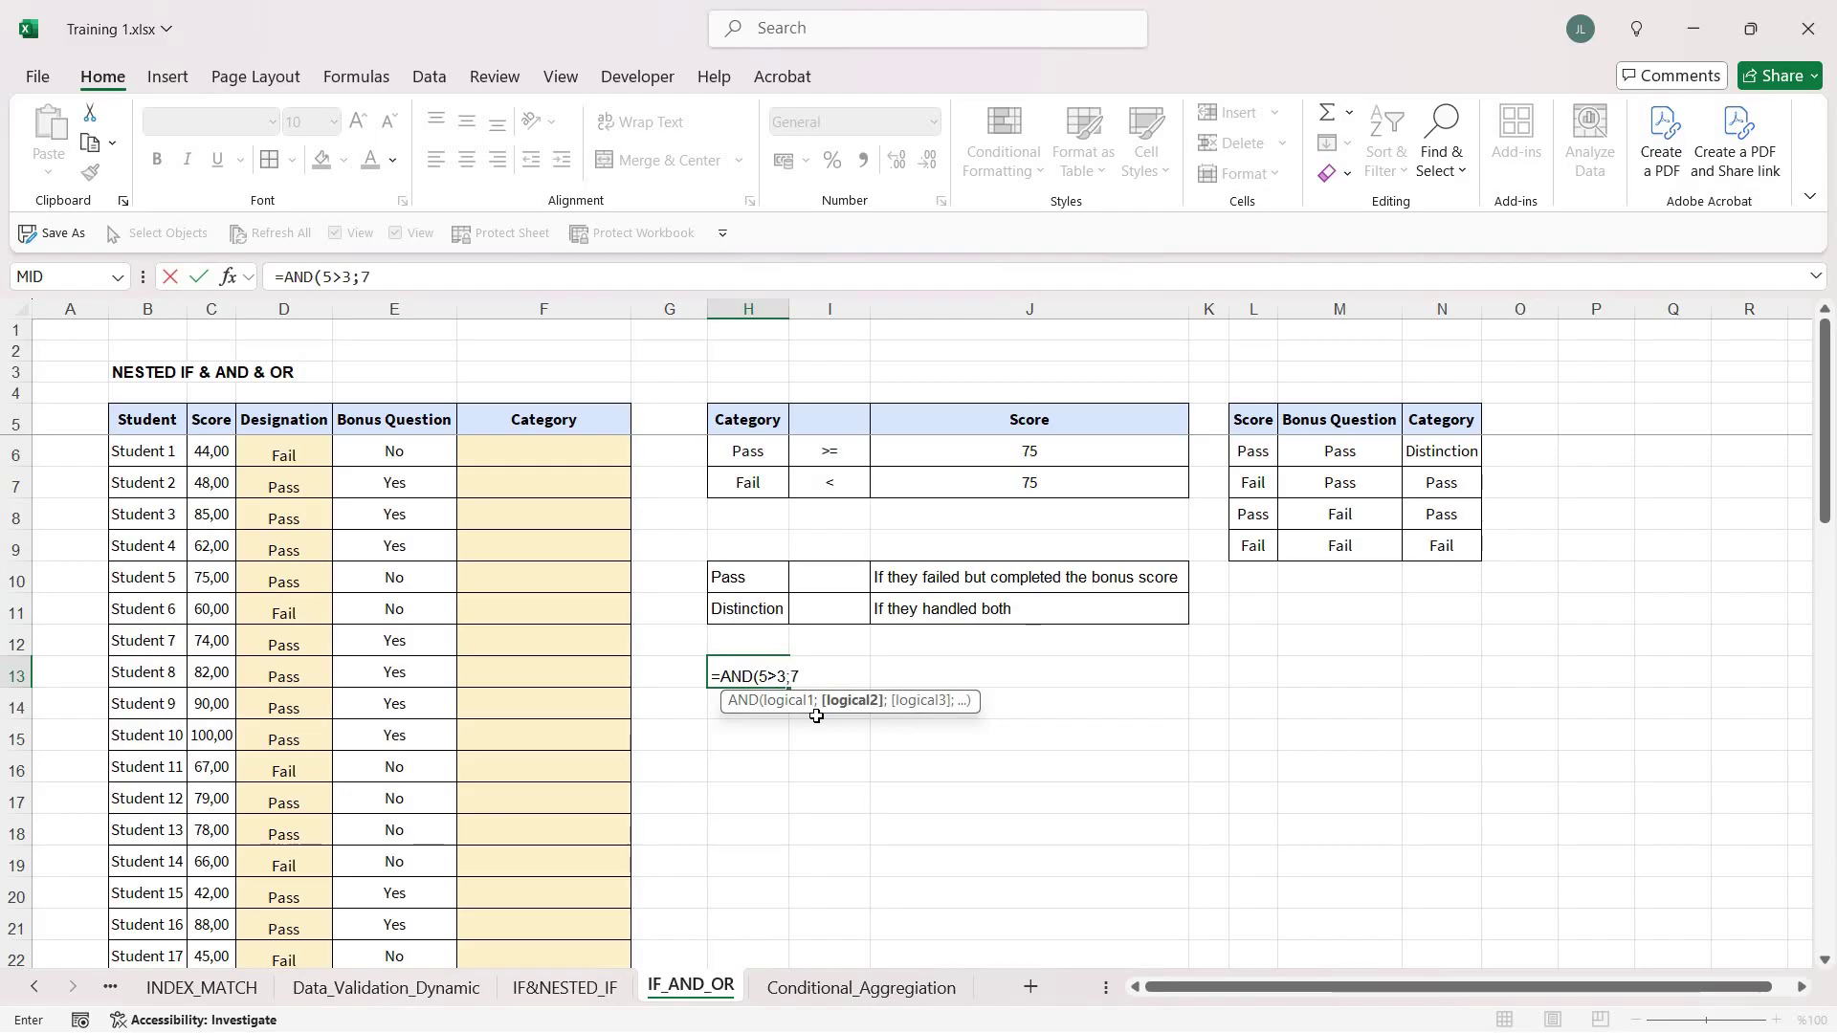
{"action": "type", "text": ">5;"}
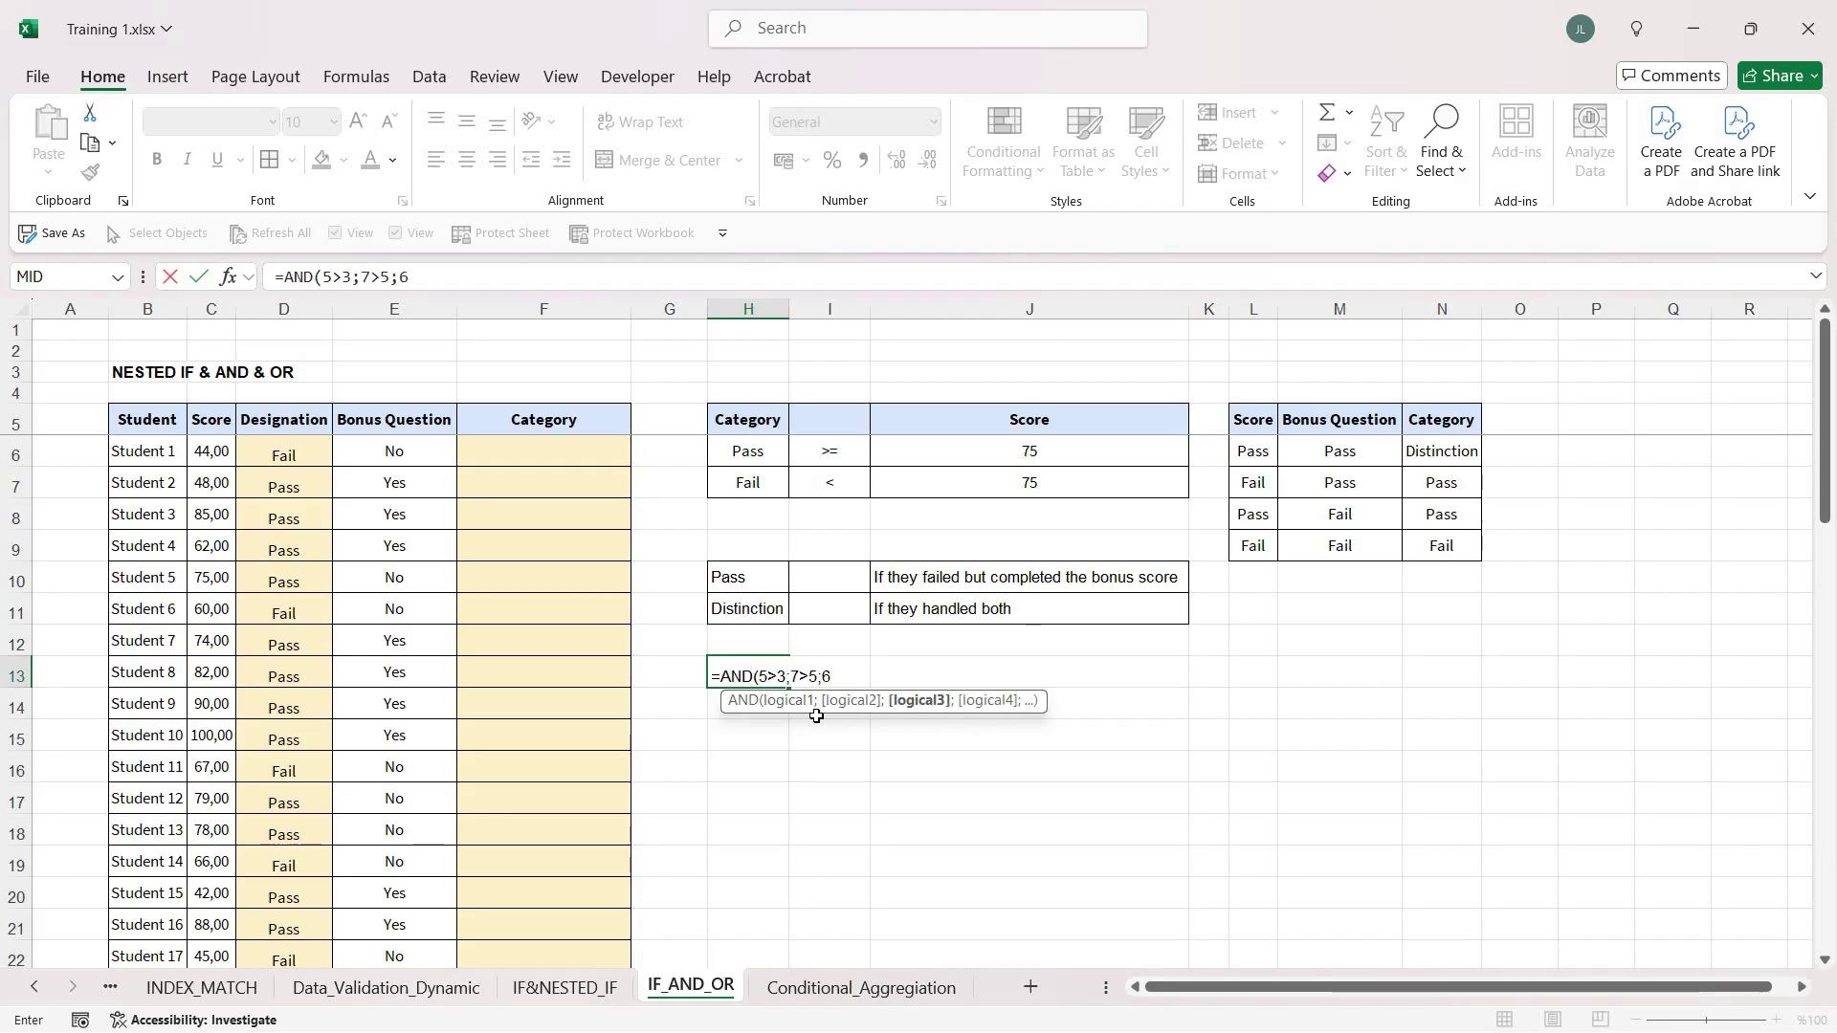
{"action": "type", "text": "6>2)"}
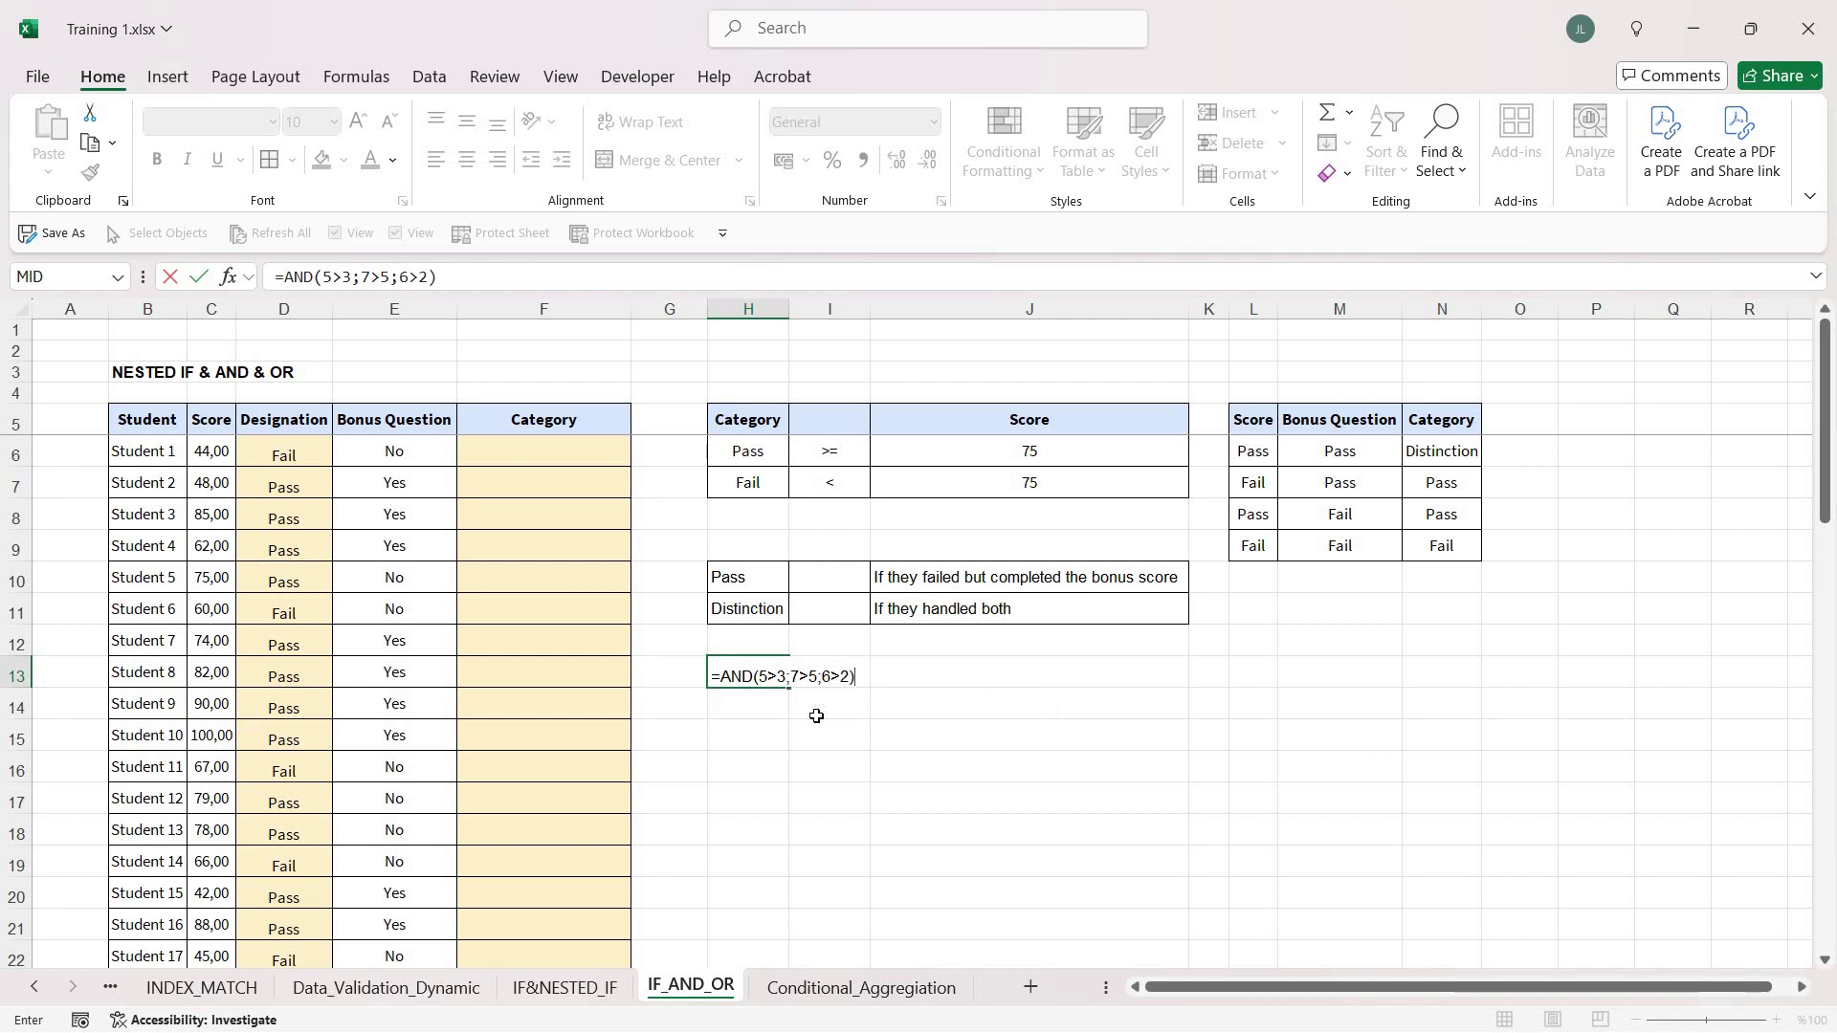
{"action": "key", "text": "BackSpace"}
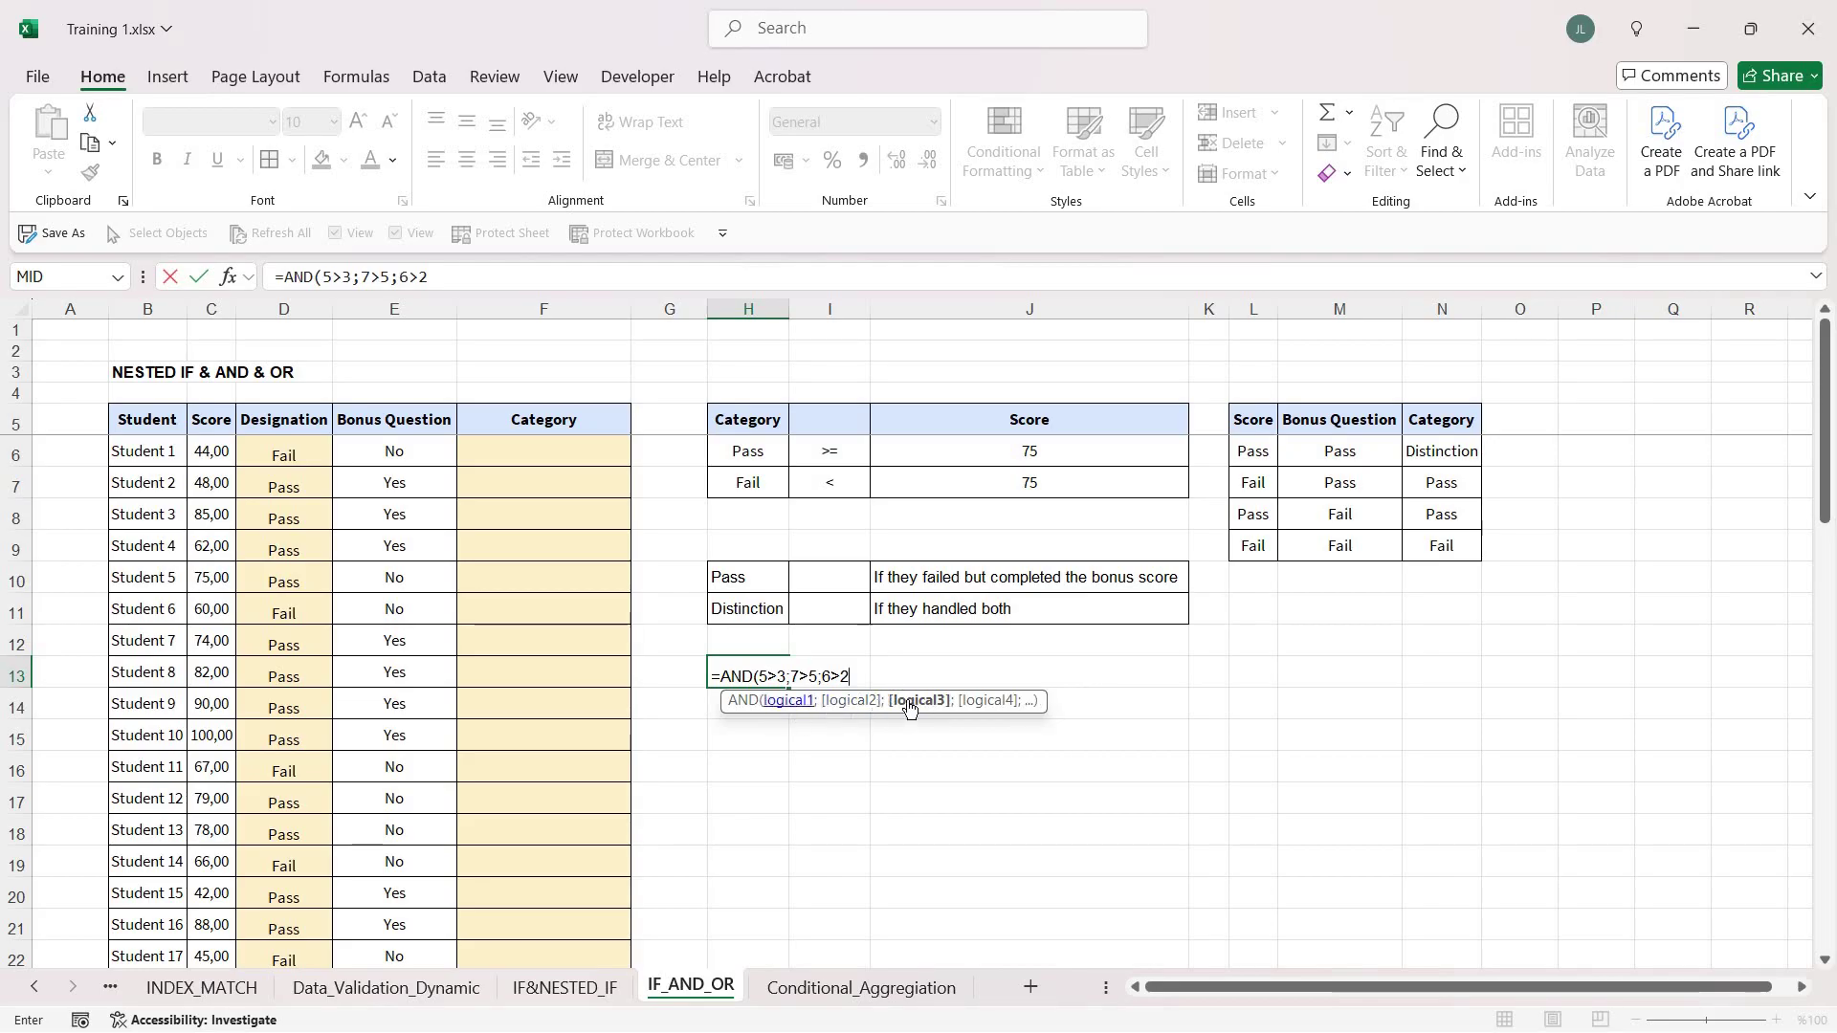
{"action": "type", "text": ")"}
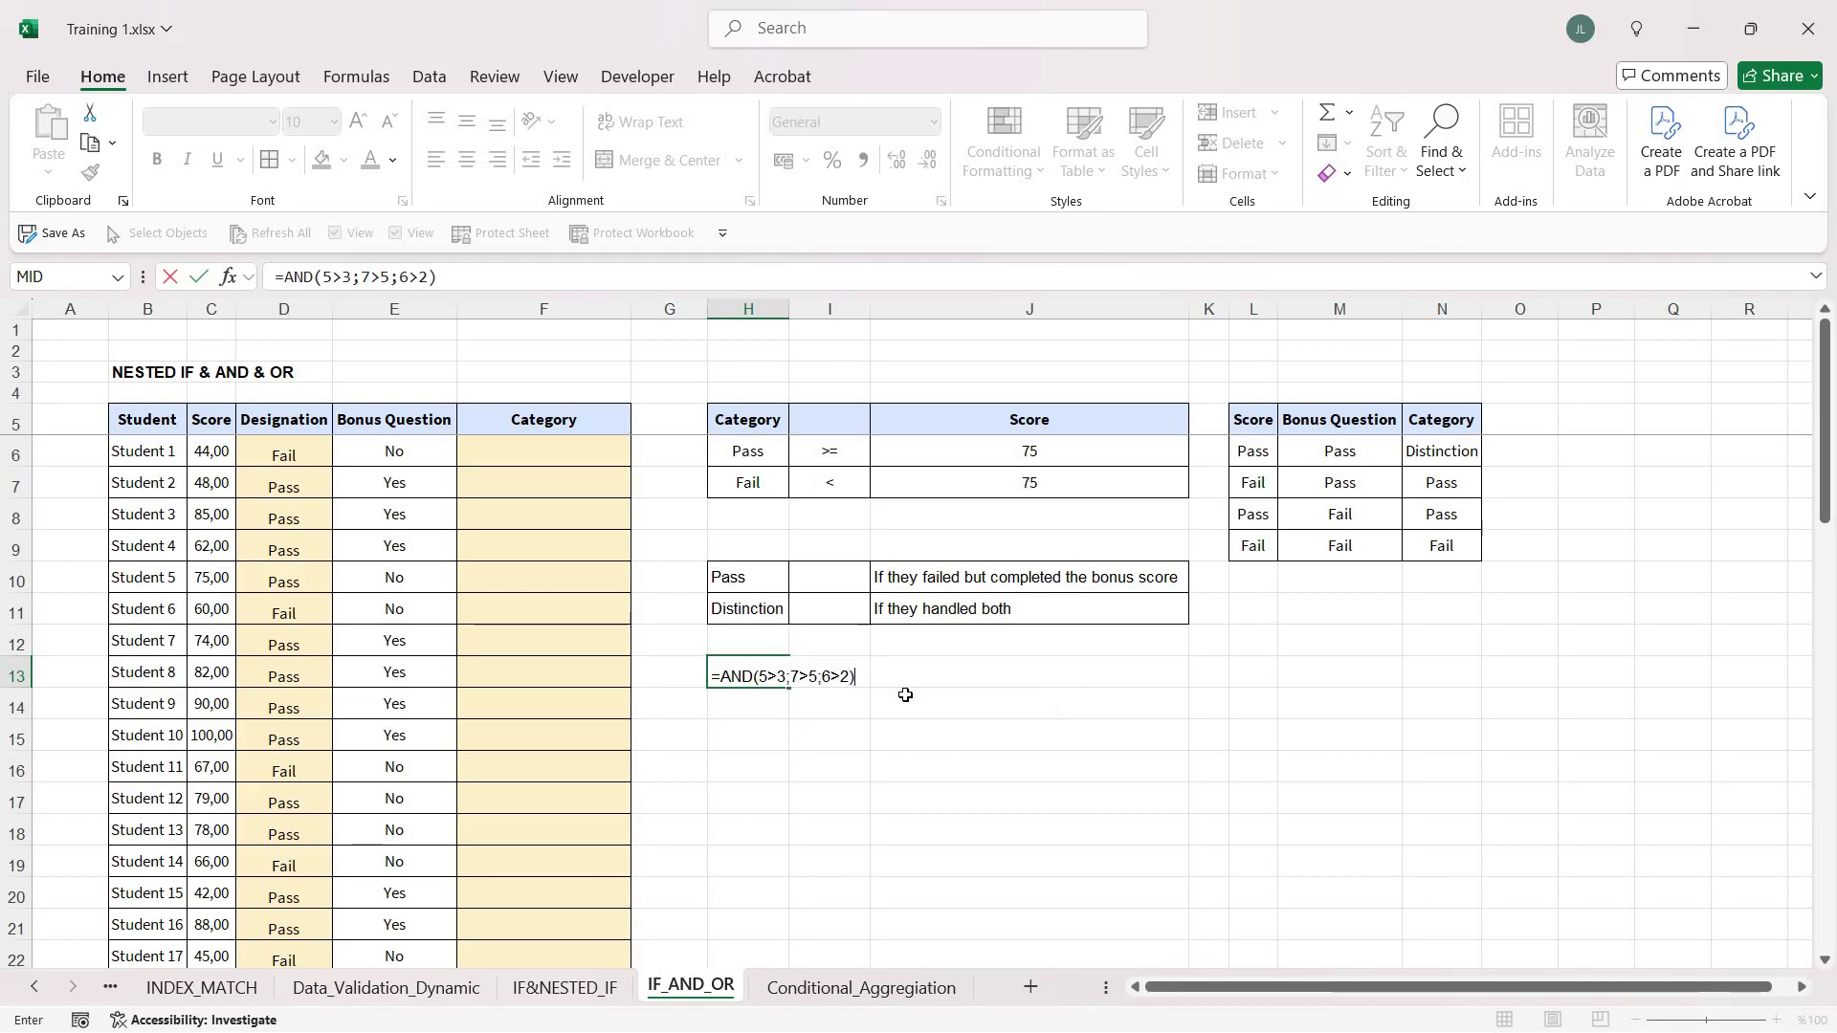
{"action": "key", "text": "Return"}
{"action": "key", "text": "Up"}
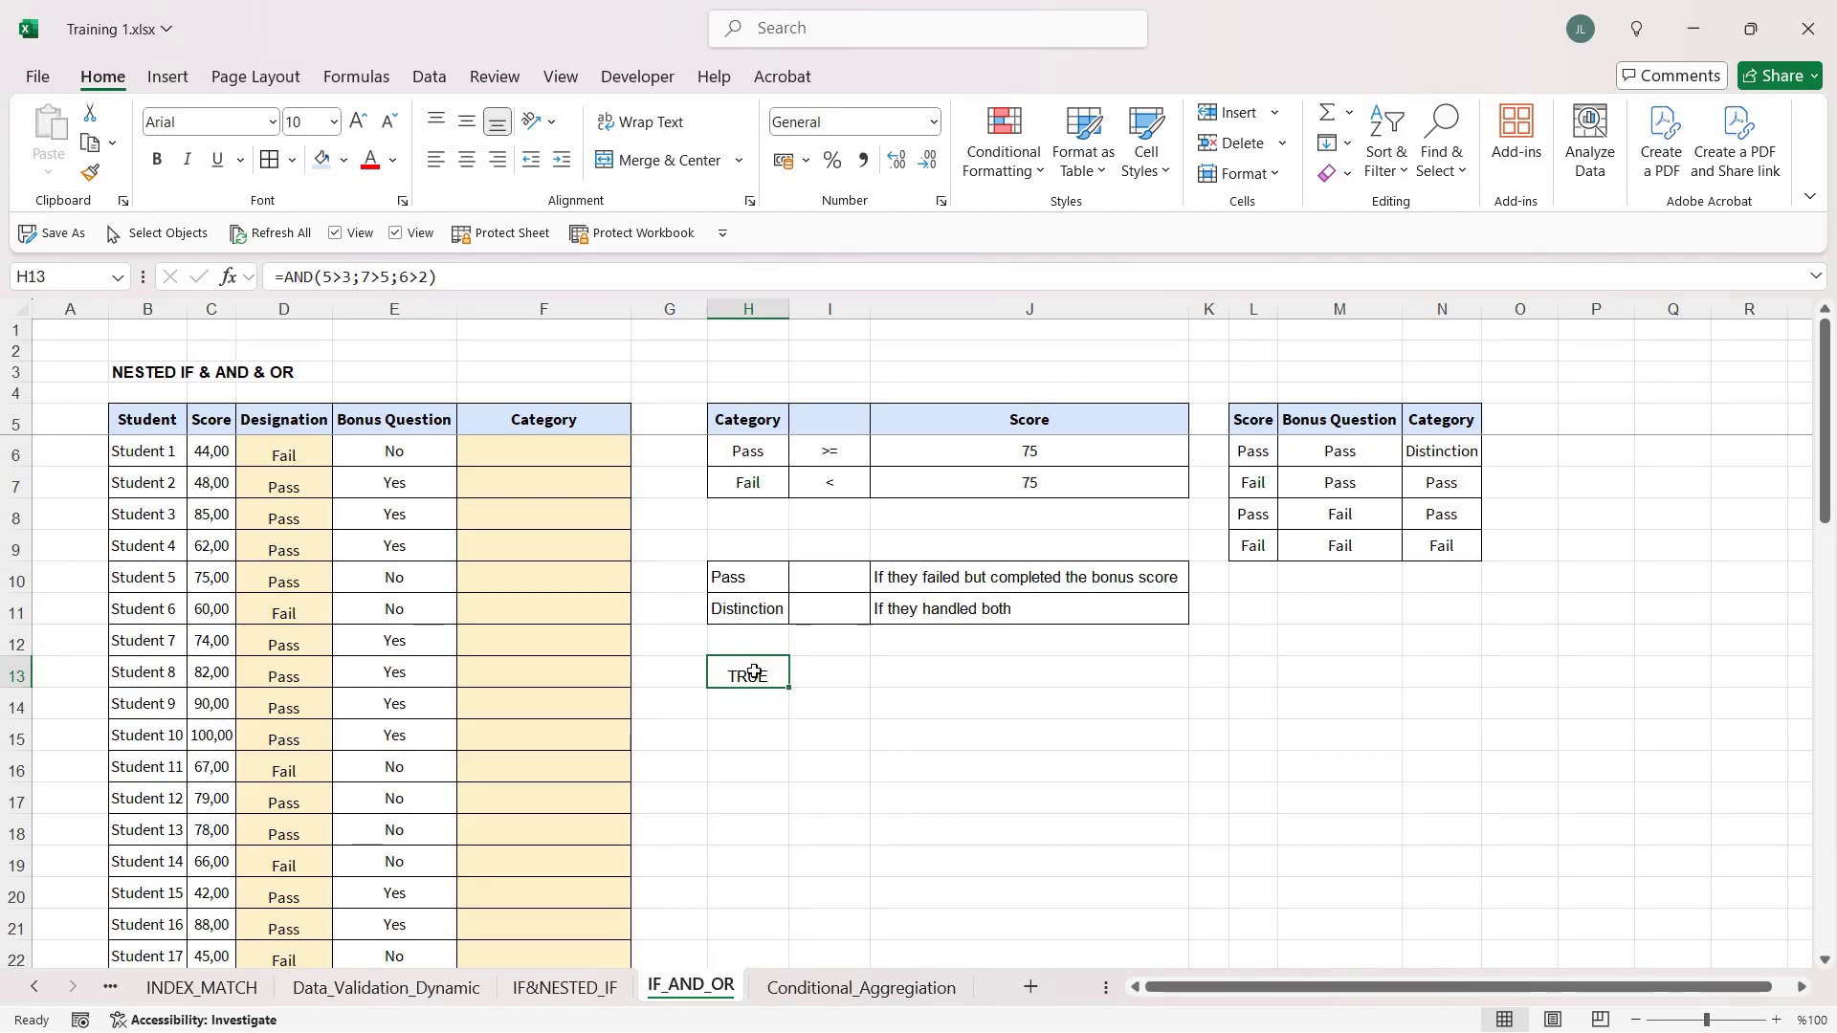
Change the third condition of H13's AND formula to 6<2 and reselect the cell.
{"action": "left_click", "coordinate": [424, 278]}
{"action": "key", "text": "BackSpace"}
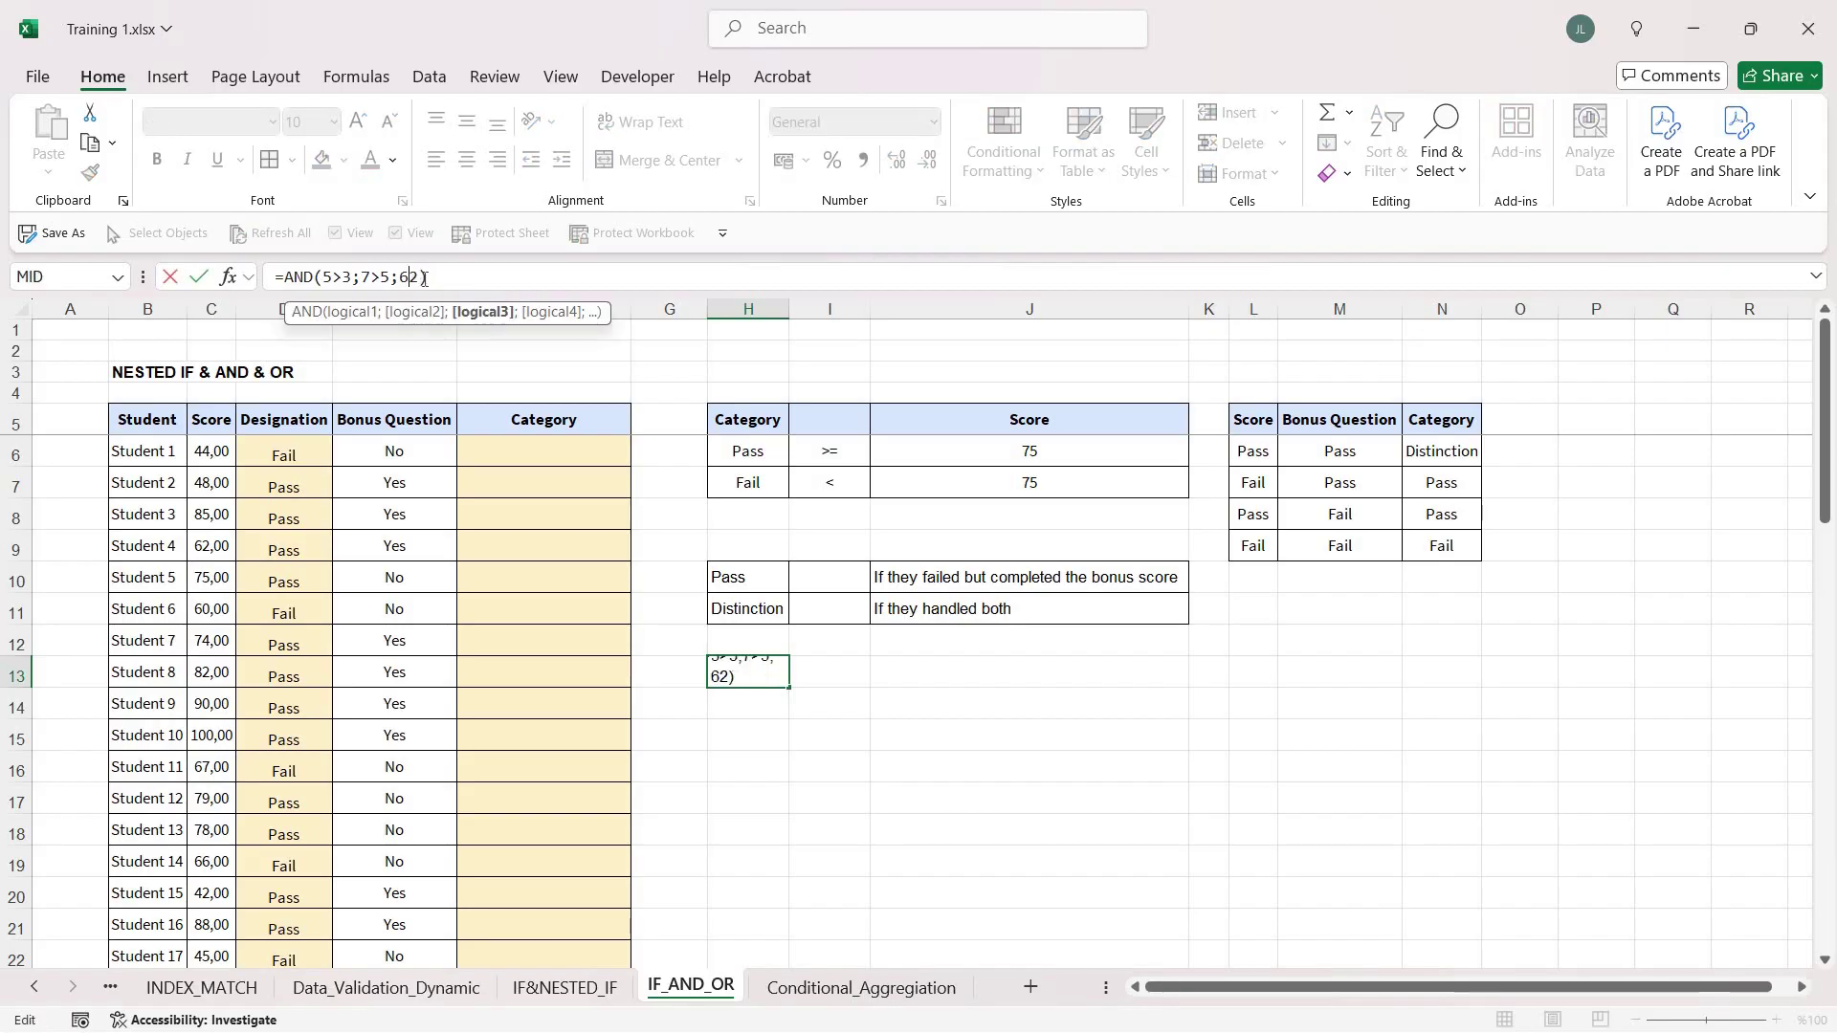
{"action": "type", "text": ">"}
{"action": "key", "text": "BackSpace"}
{"action": "type", "text": "<"}
{"action": "key", "text": "Return"}
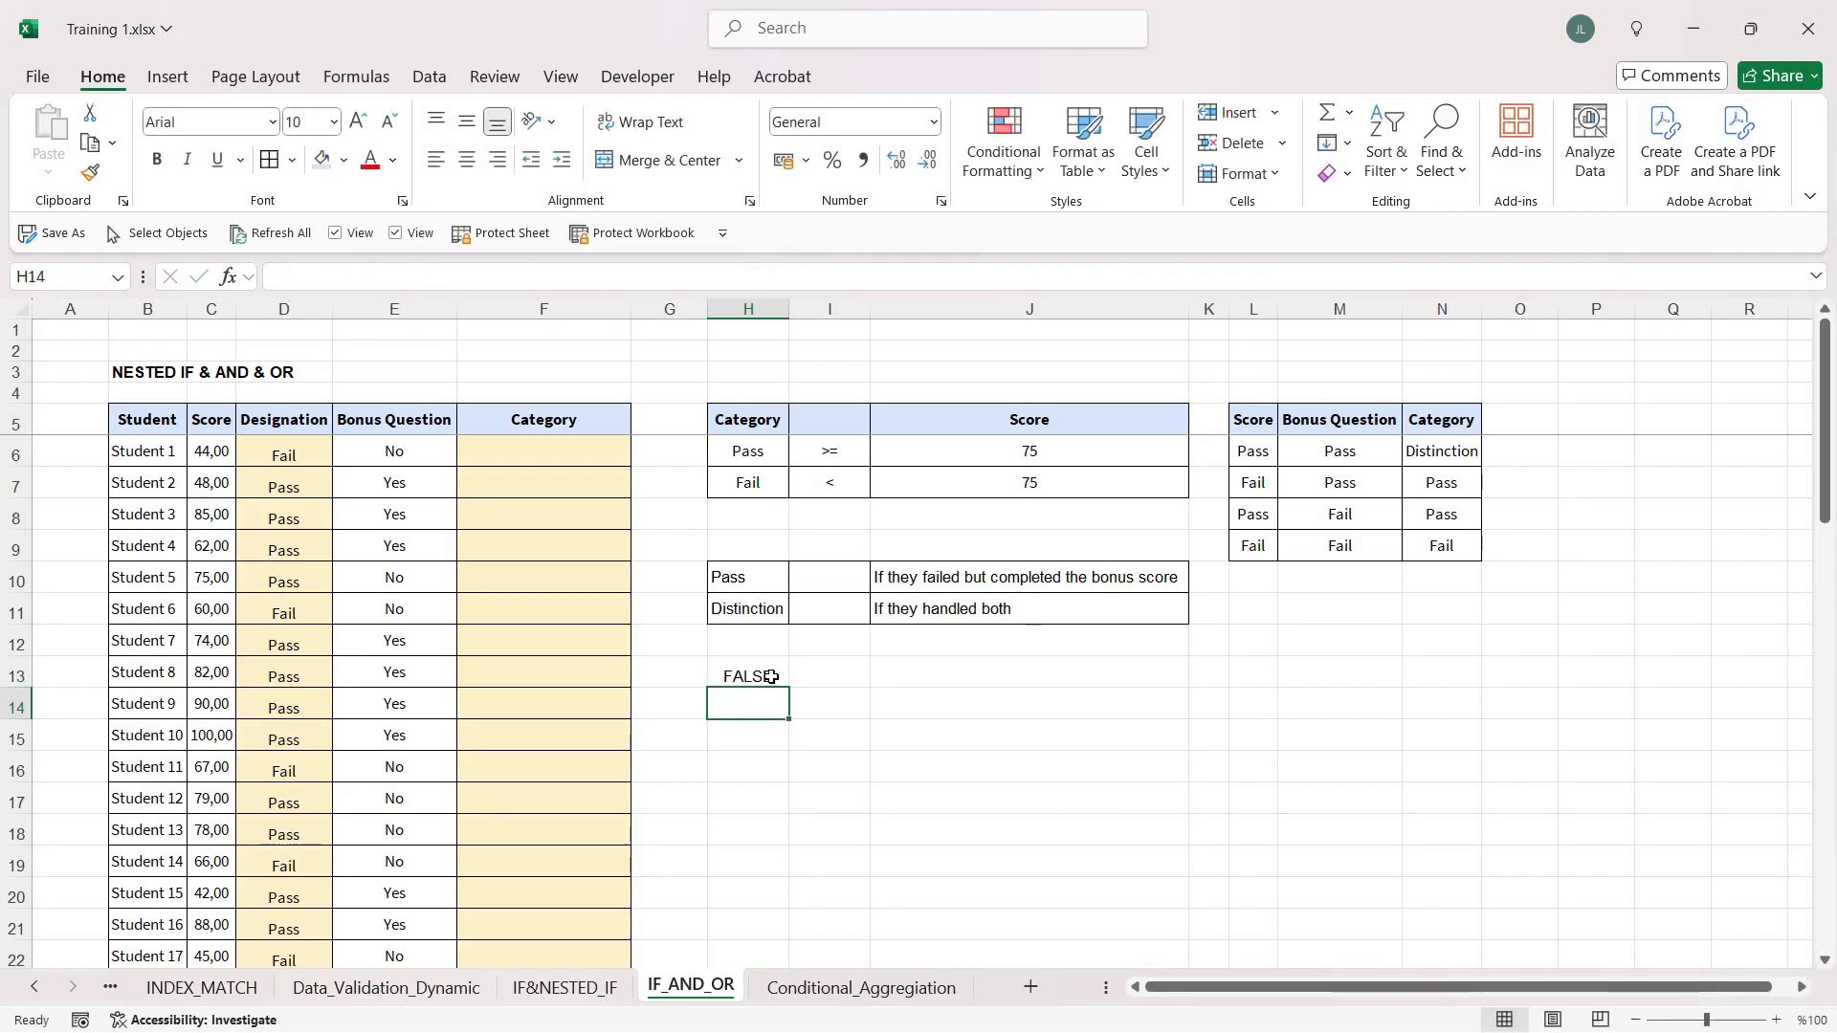
{"action": "left_click", "coordinate": [771, 677]}
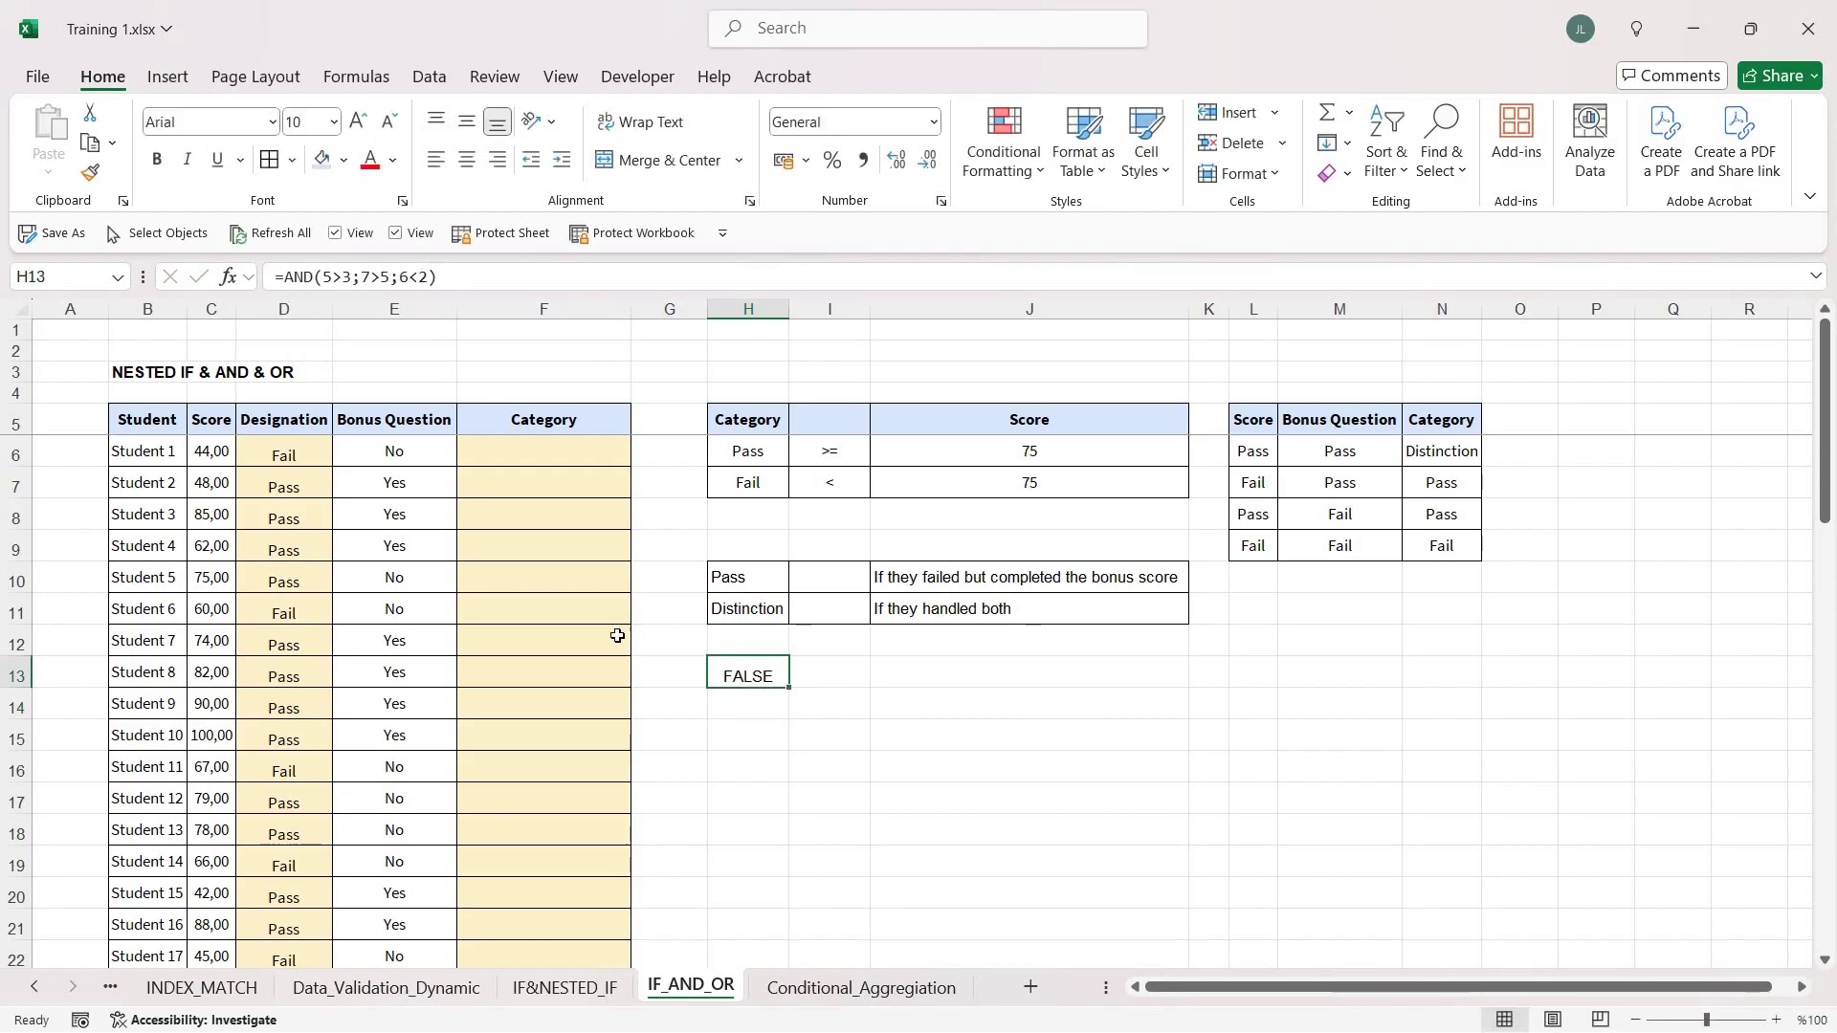
Enter the two-condition test formula =OR(5>3;3>5) in H14 and reselect the cell.
{"action": "left_click", "coordinate": [761, 708]}
{"action": "type", "text": "="}
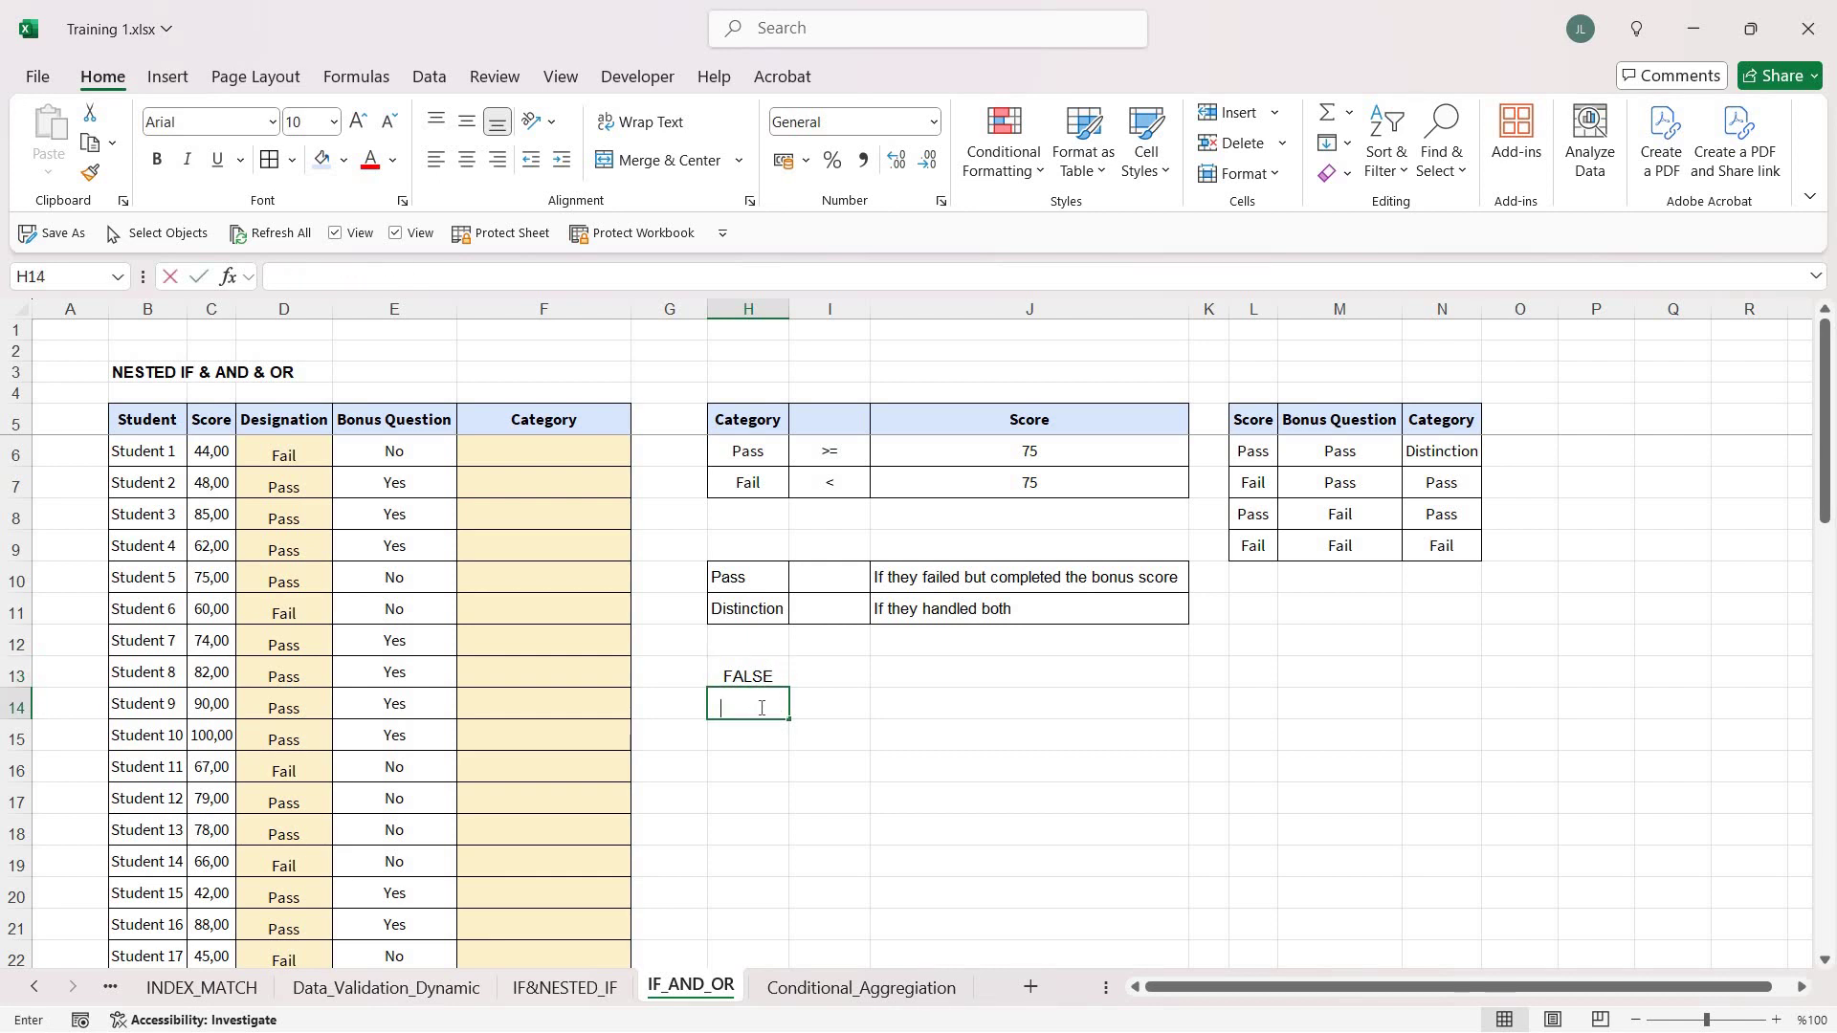
{"action": "type", "text": "OR(5>"}
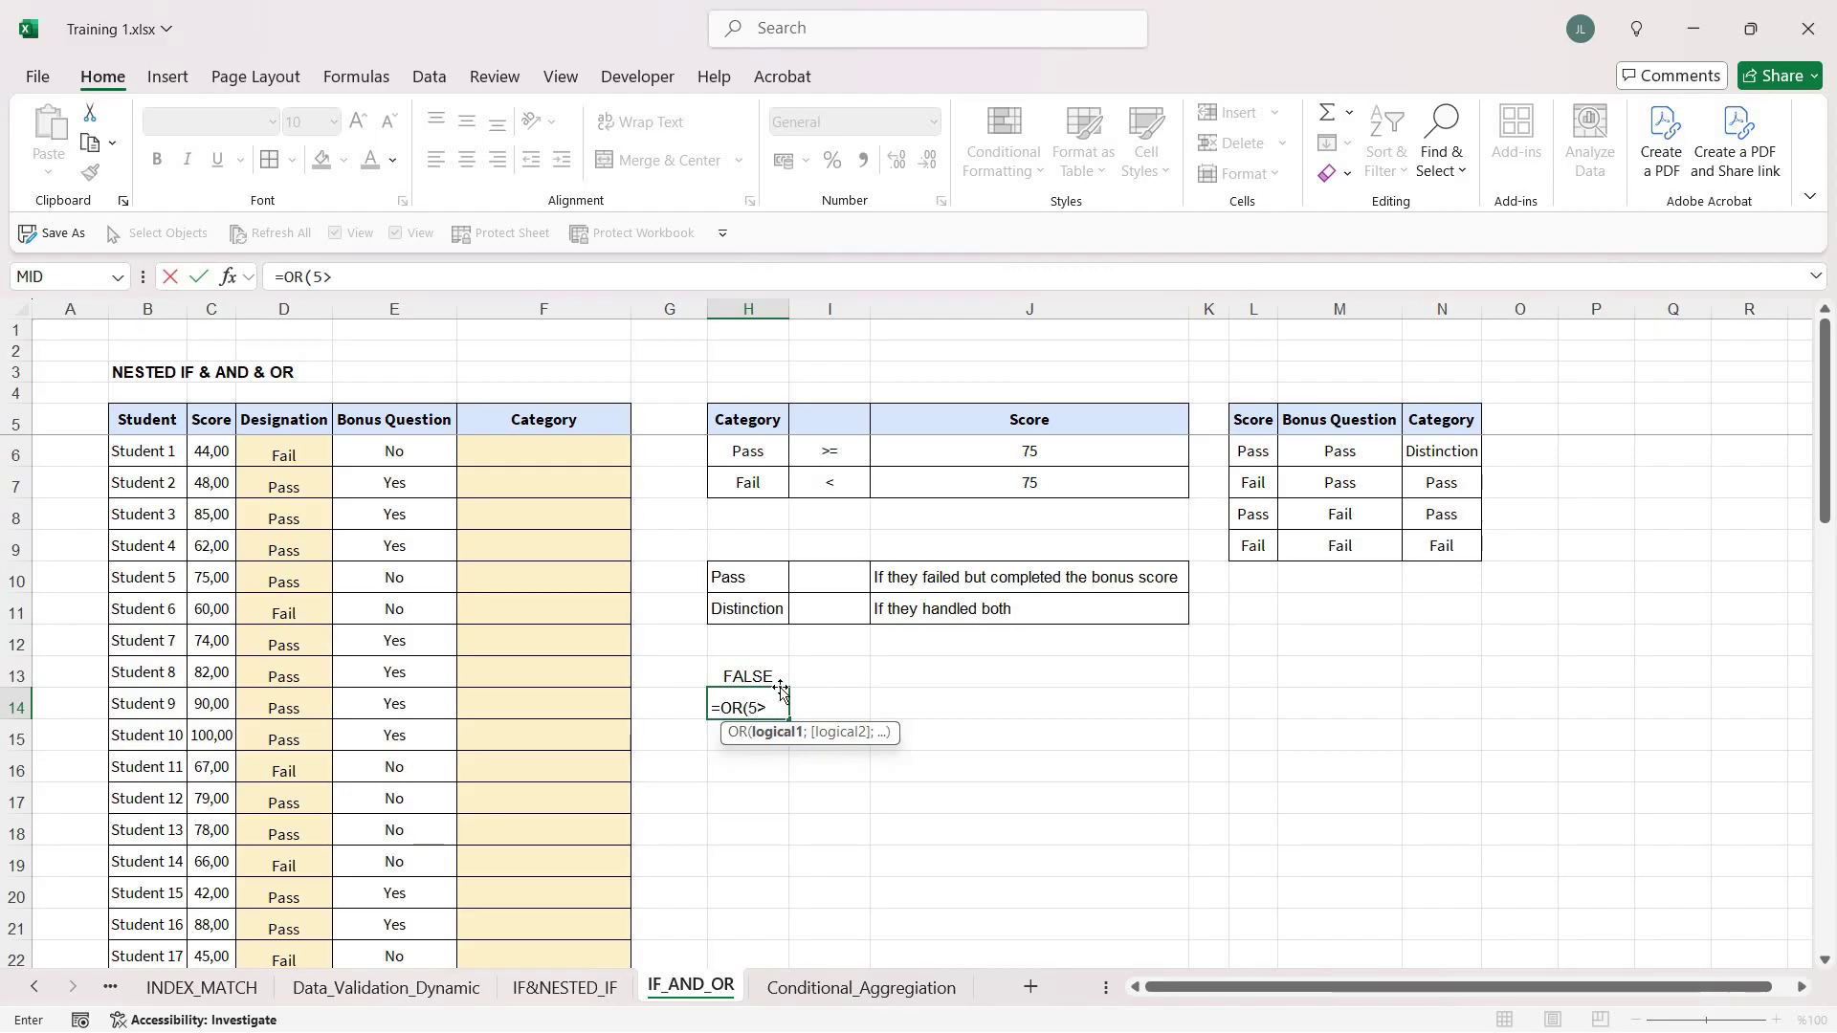
{"action": "type", "text": "3;"}
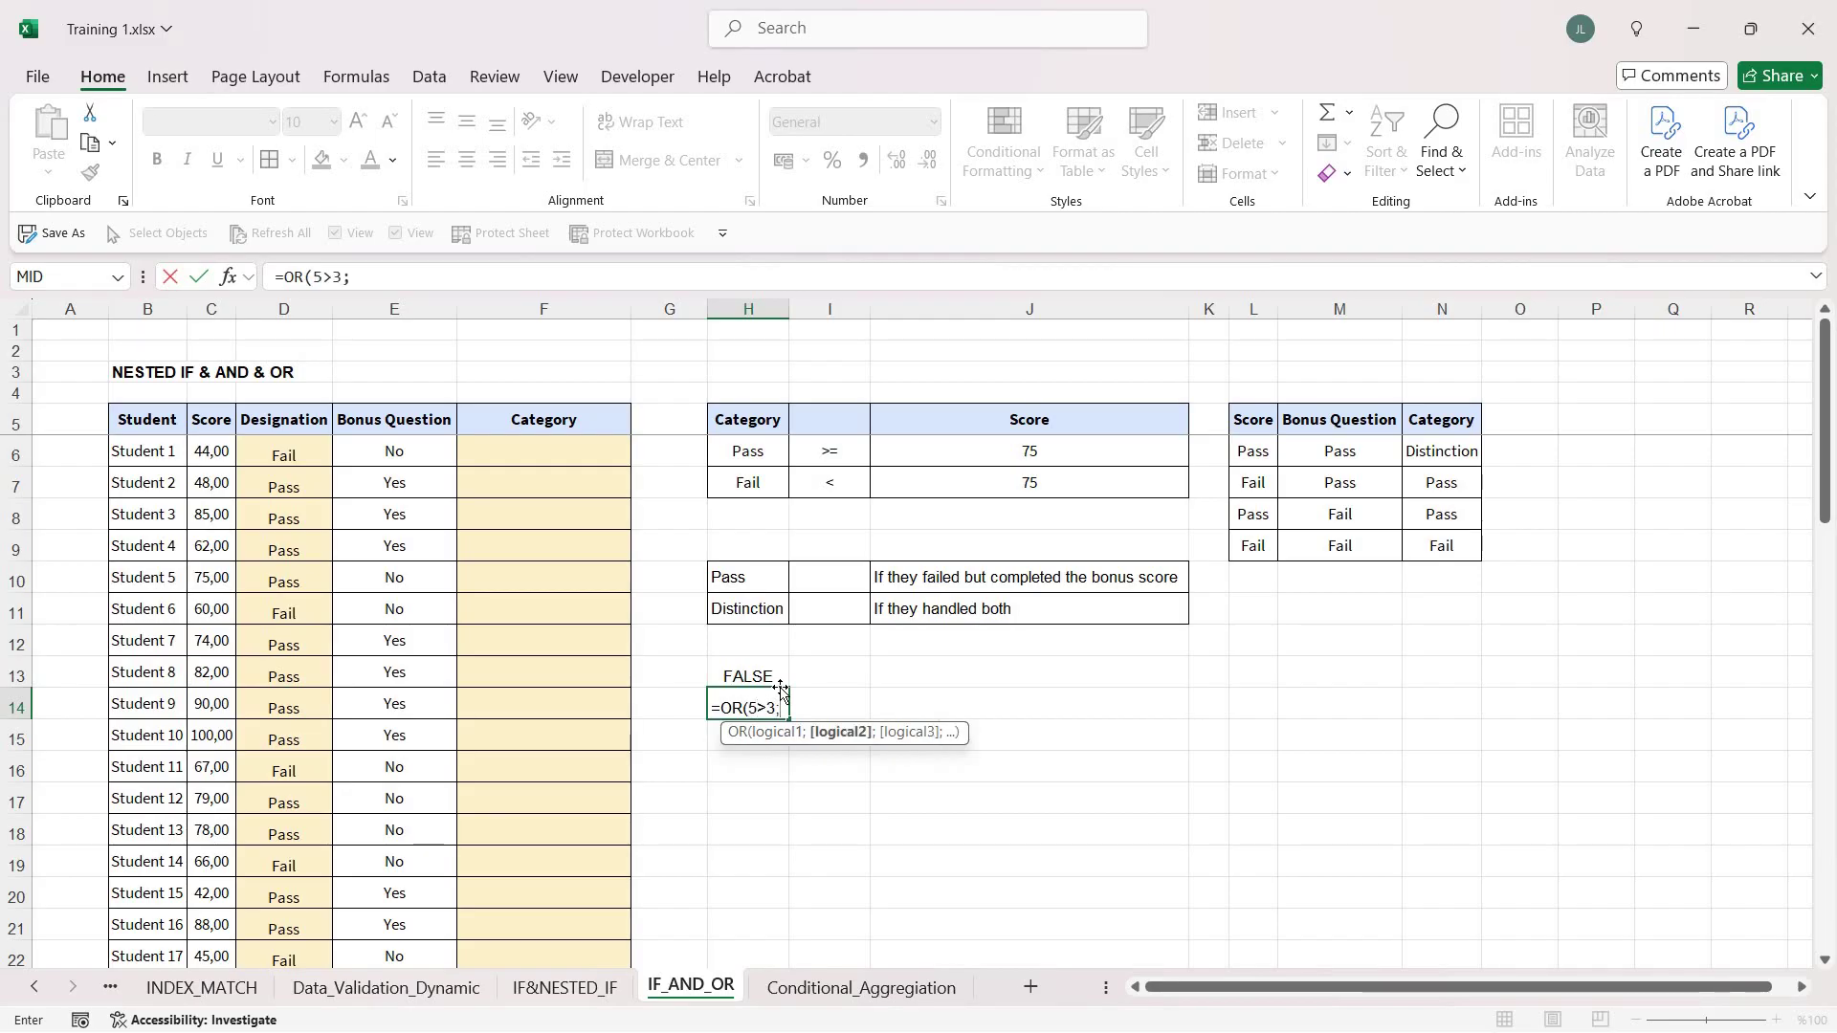
{"action": "type", "text": "3>5)"}
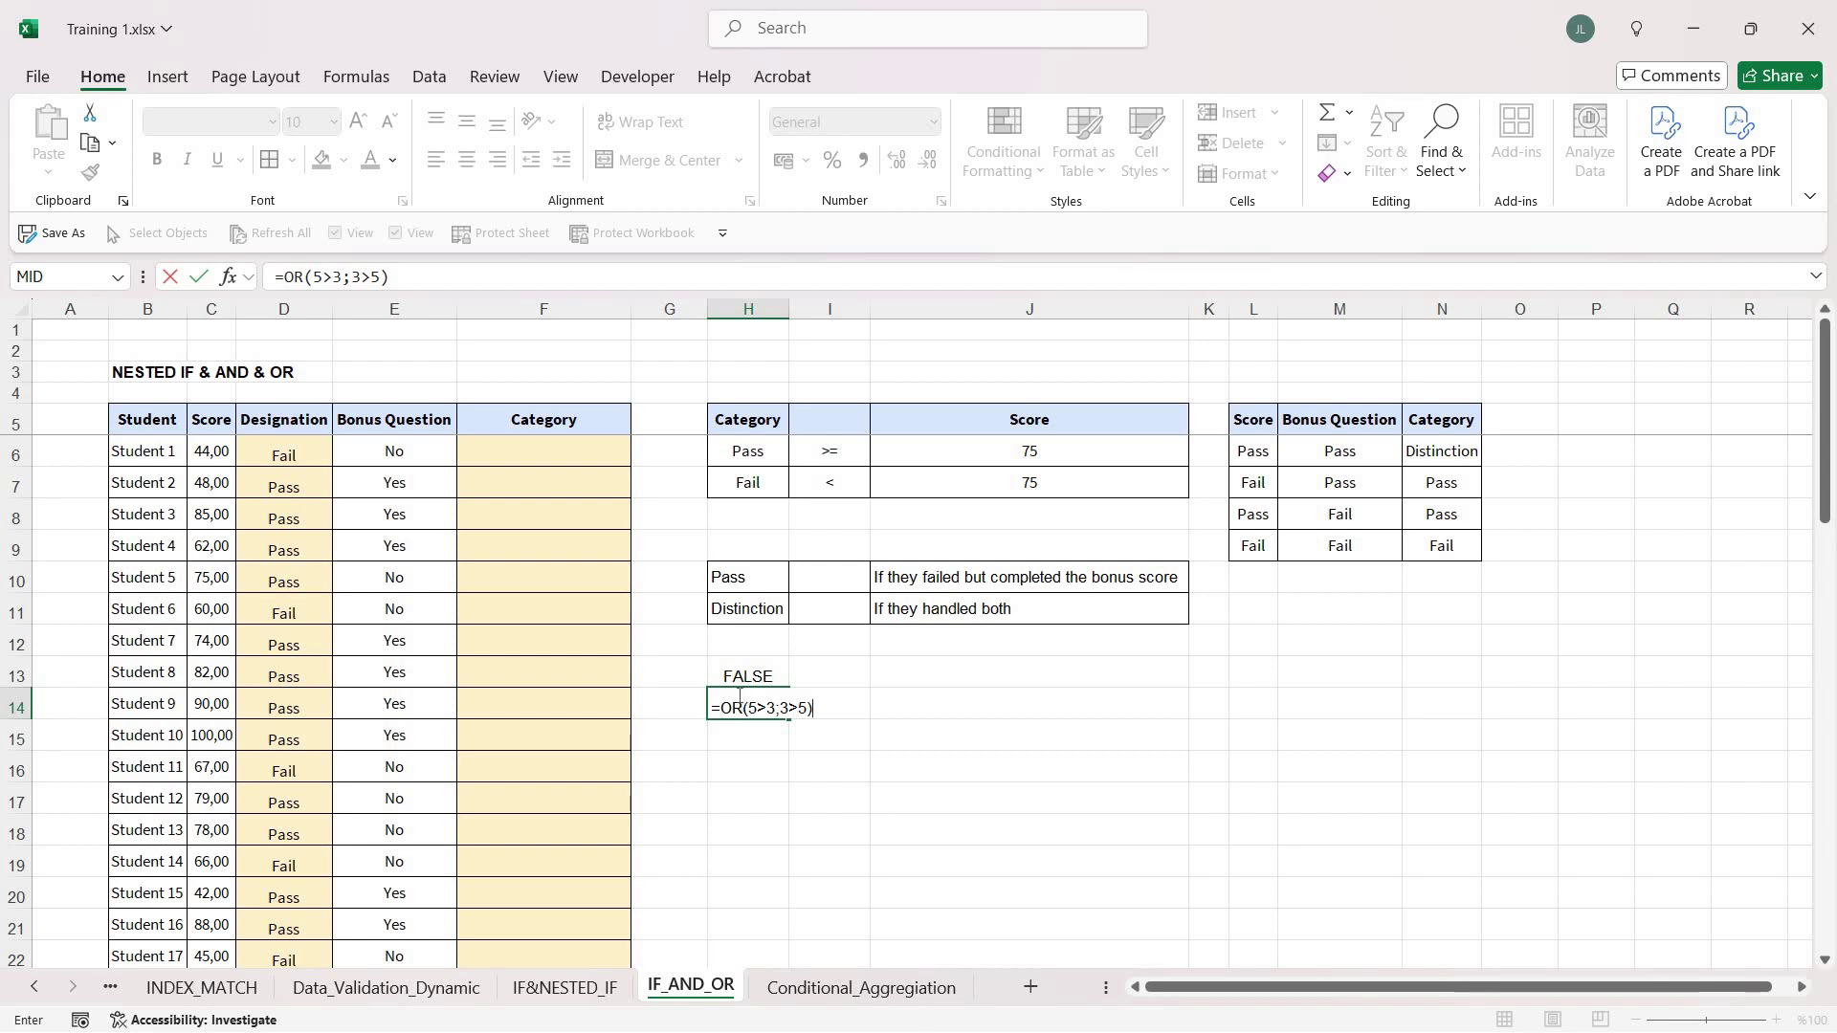
{"action": "key", "text": "Return"}
{"action": "left_click", "coordinate": [771, 712]}
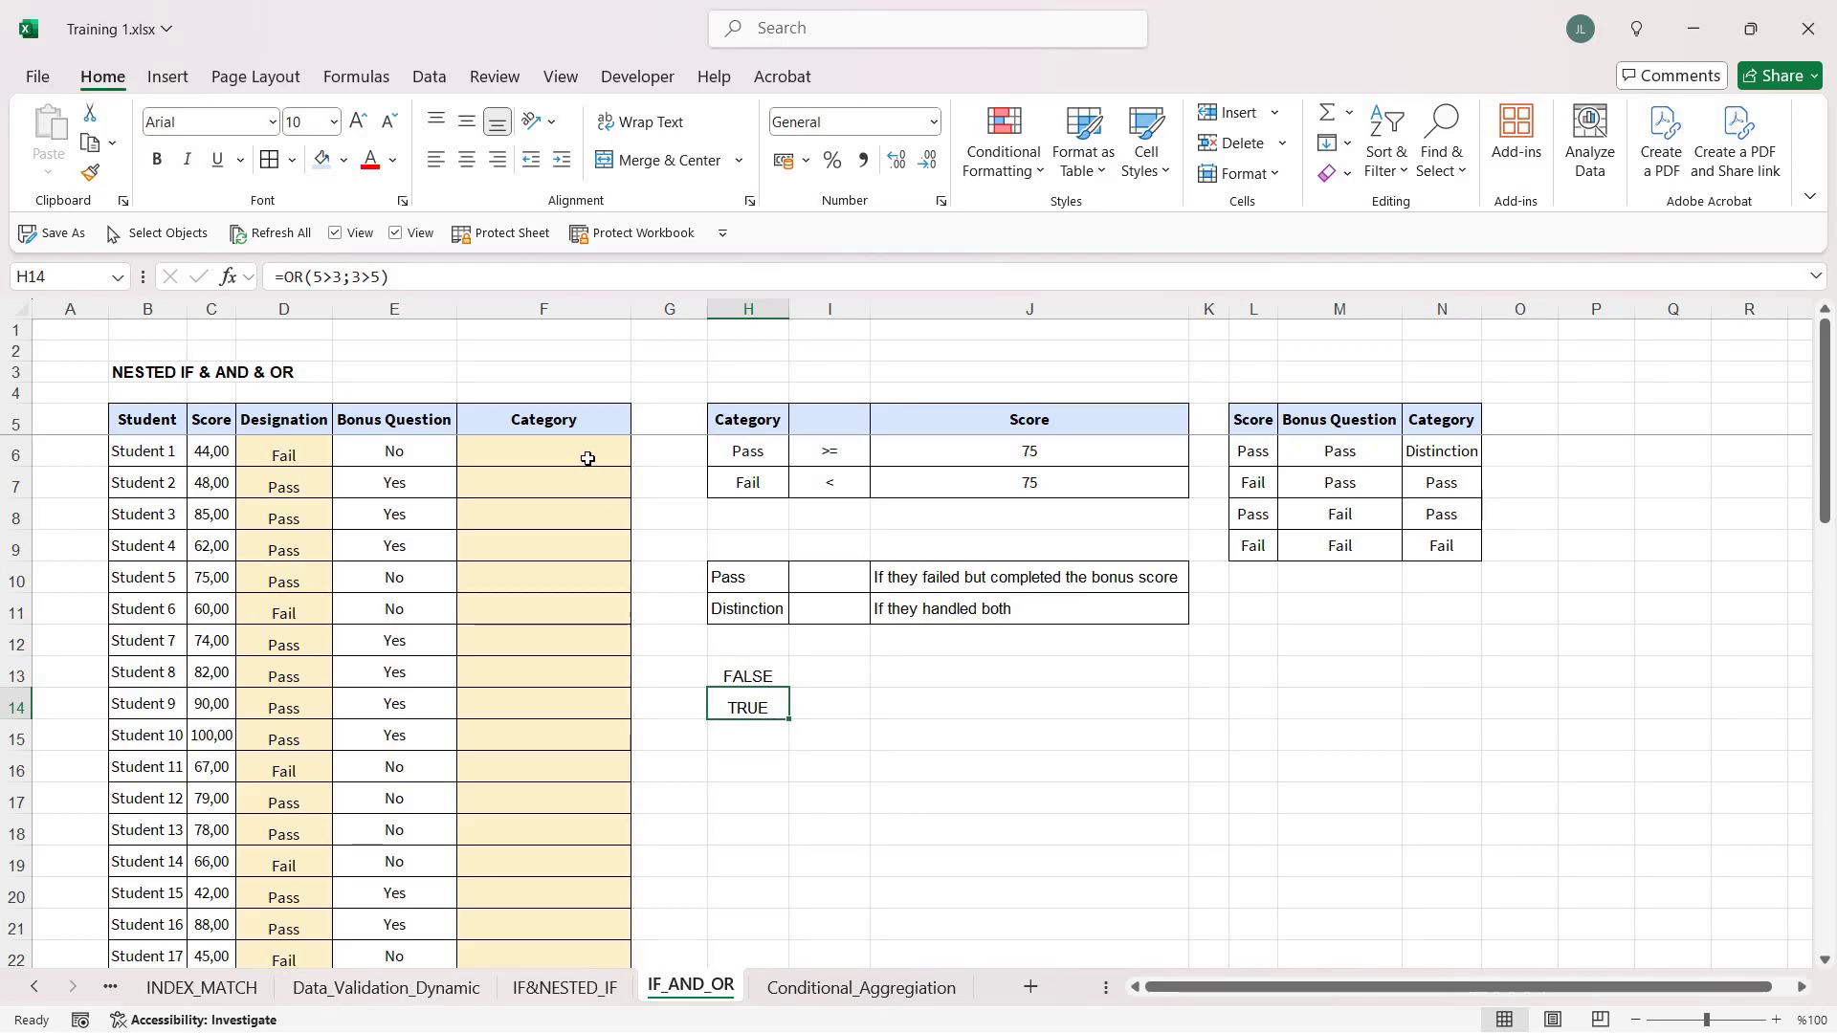
Examine each score and bonus question combination in L6:N9 with its category, and return to the first Category cell, F6.
{"action": "left_click", "coordinate": [587, 459]}
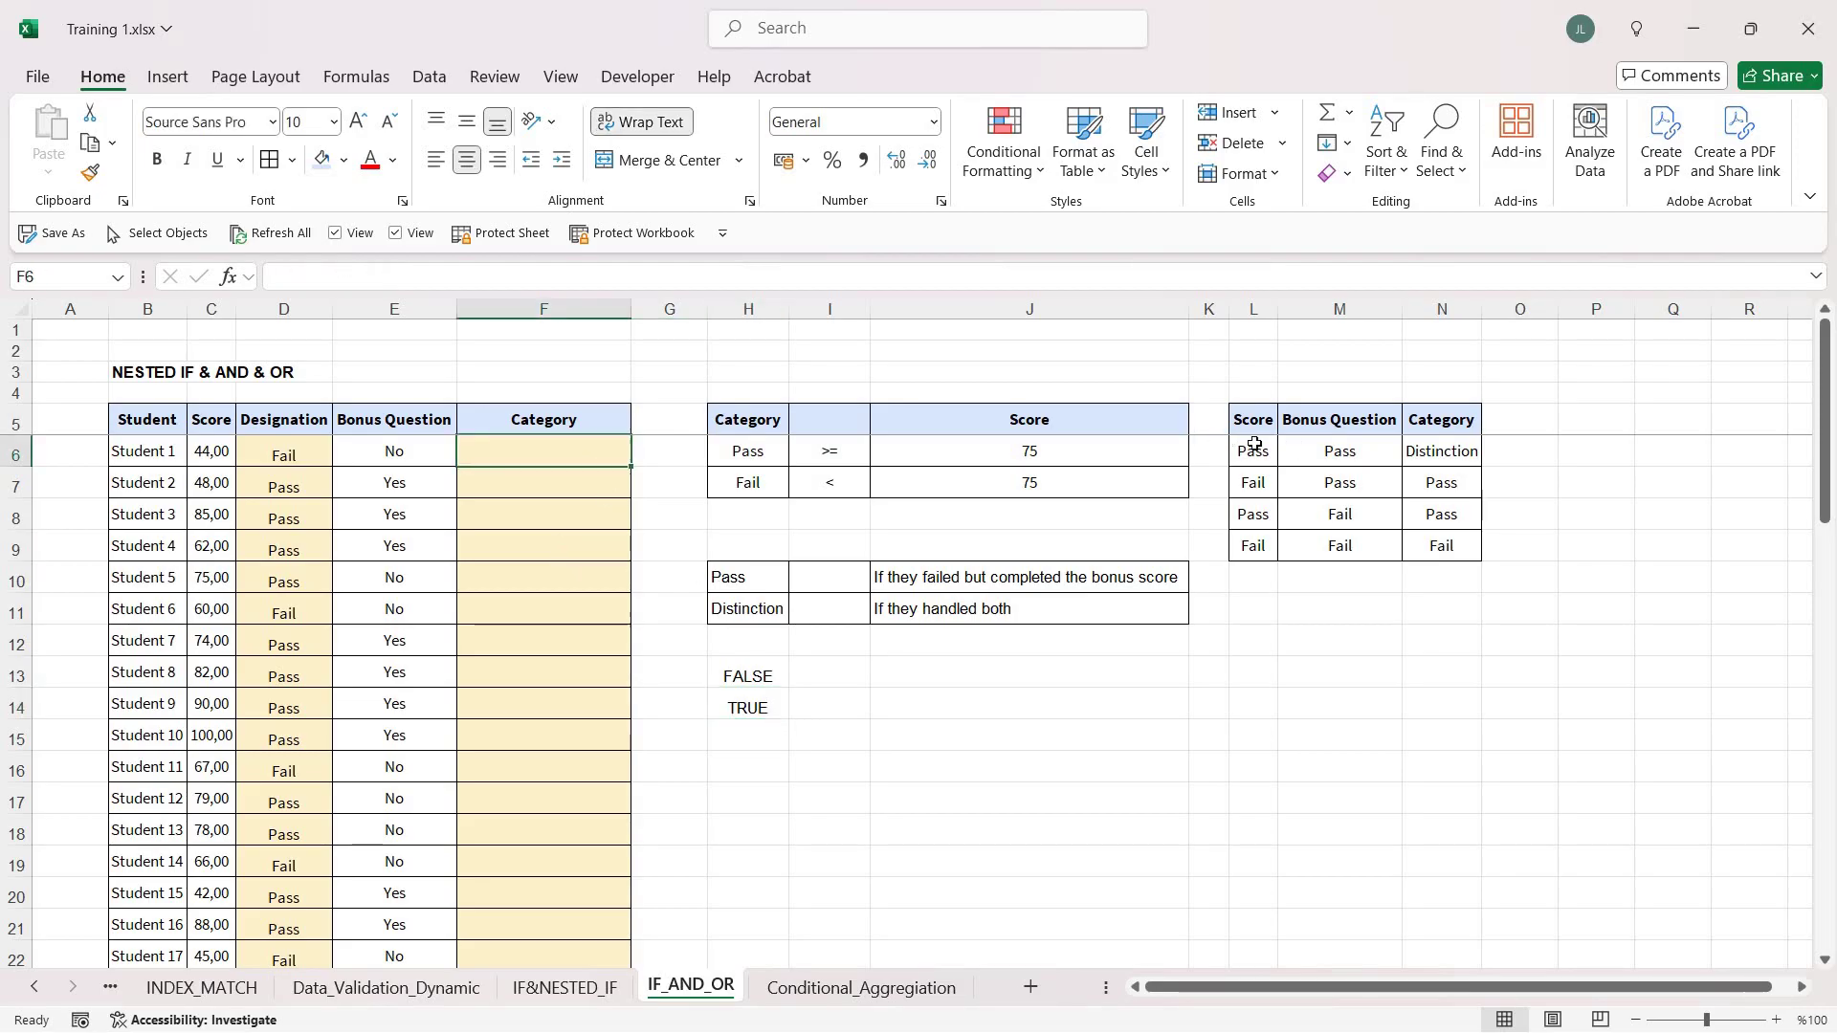
{"action": "left_click_drag", "start_coordinate": [1253, 450], "coordinate": [1435, 549]}
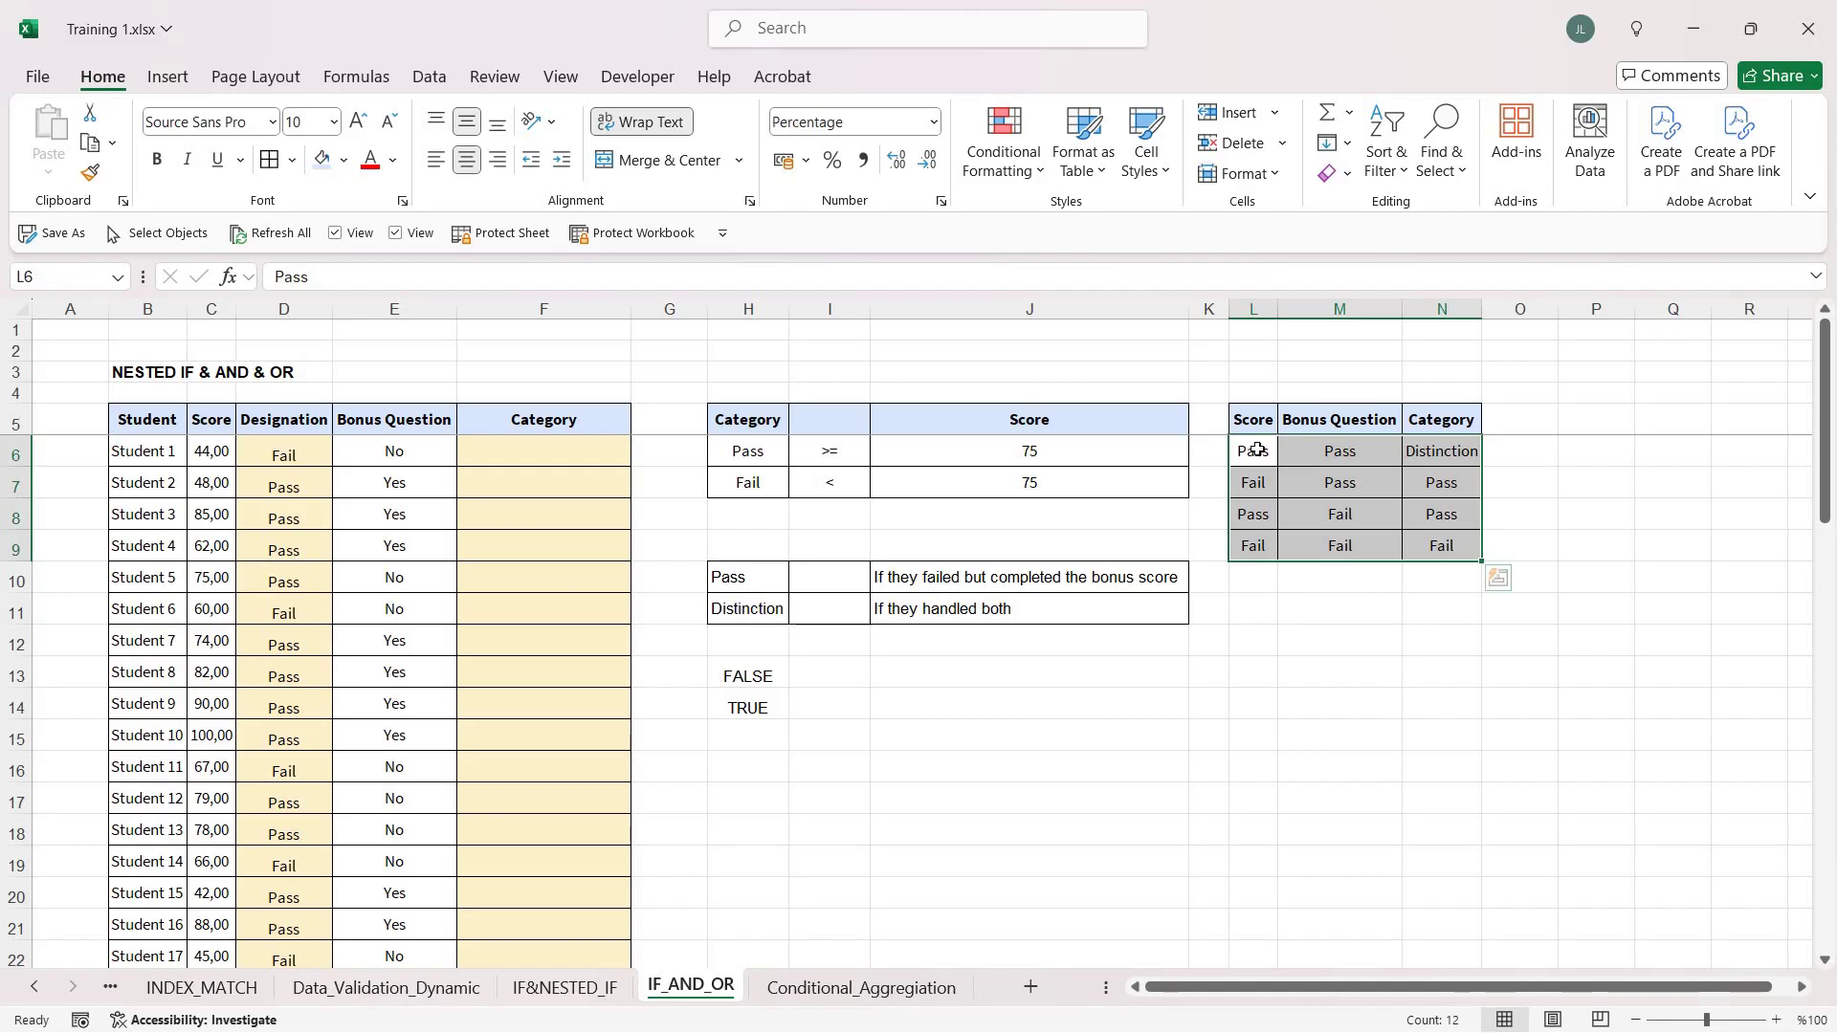
{"action": "left_click_drag", "start_coordinate": [1254, 450], "coordinate": [1437, 541]}
{"action": "left_click", "coordinate": [1341, 451]}
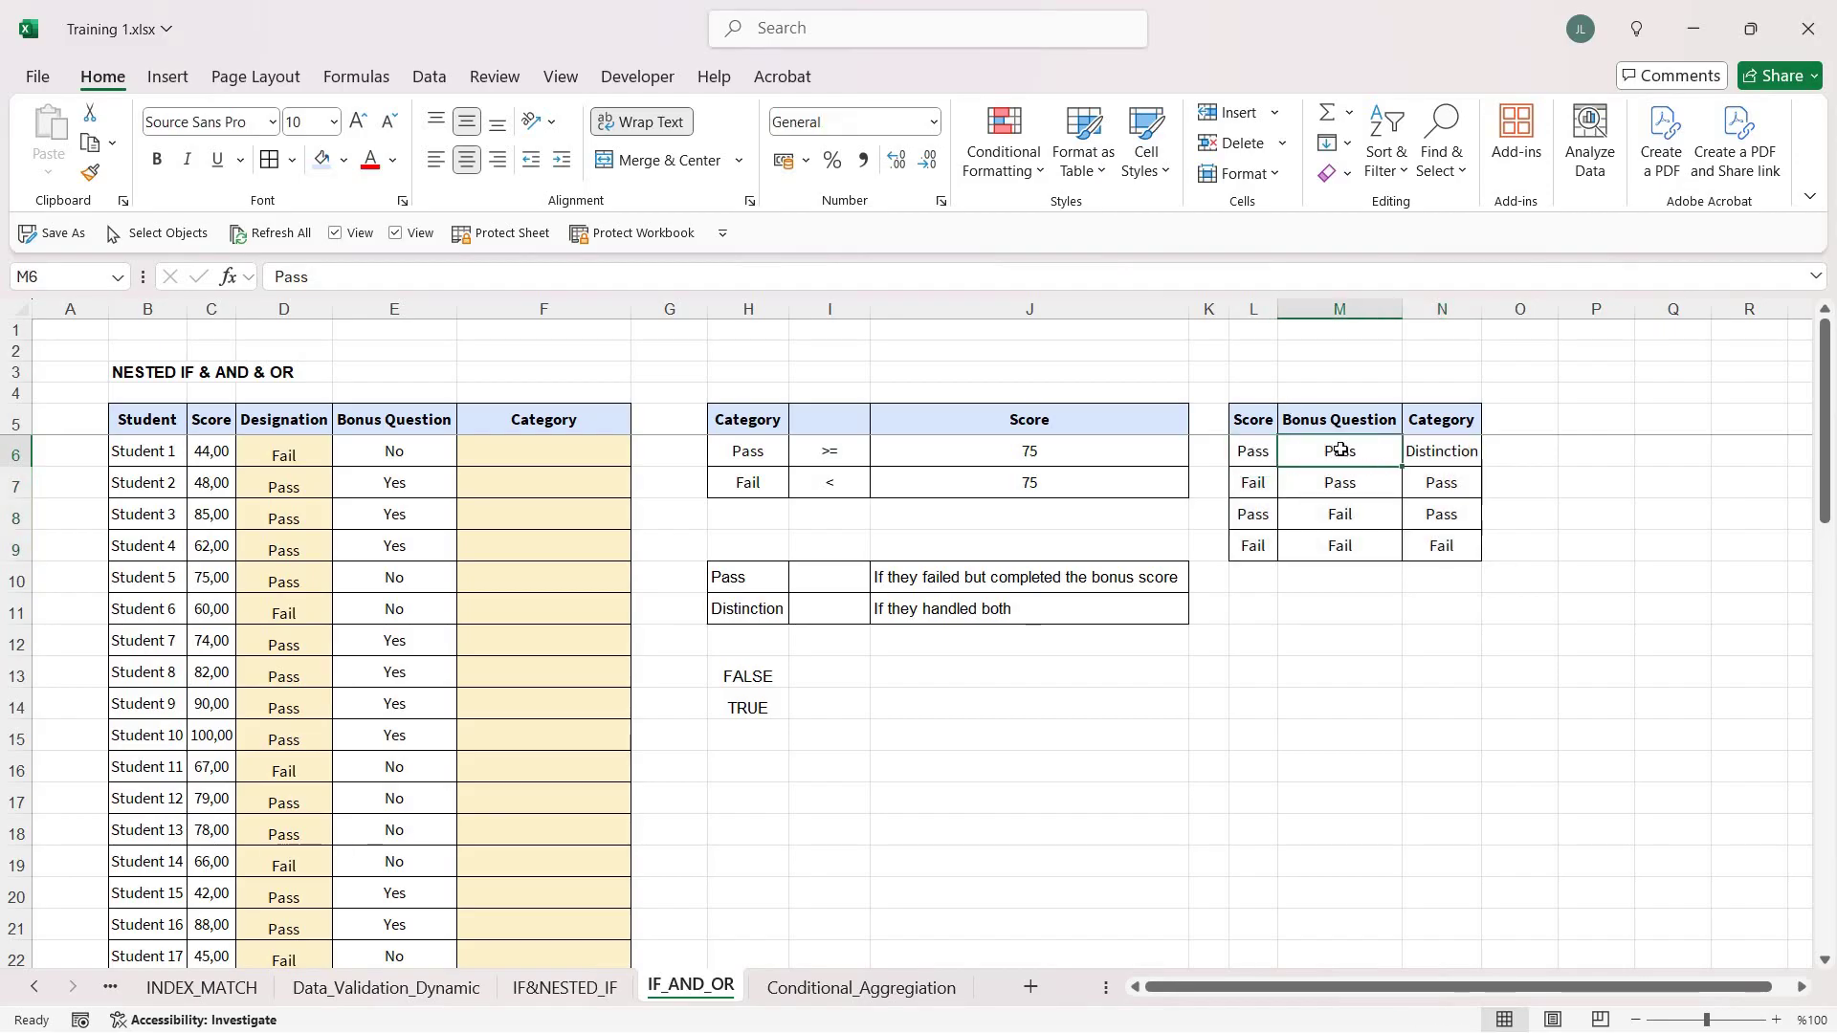
{"action": "left_click", "coordinate": [1430, 452]}
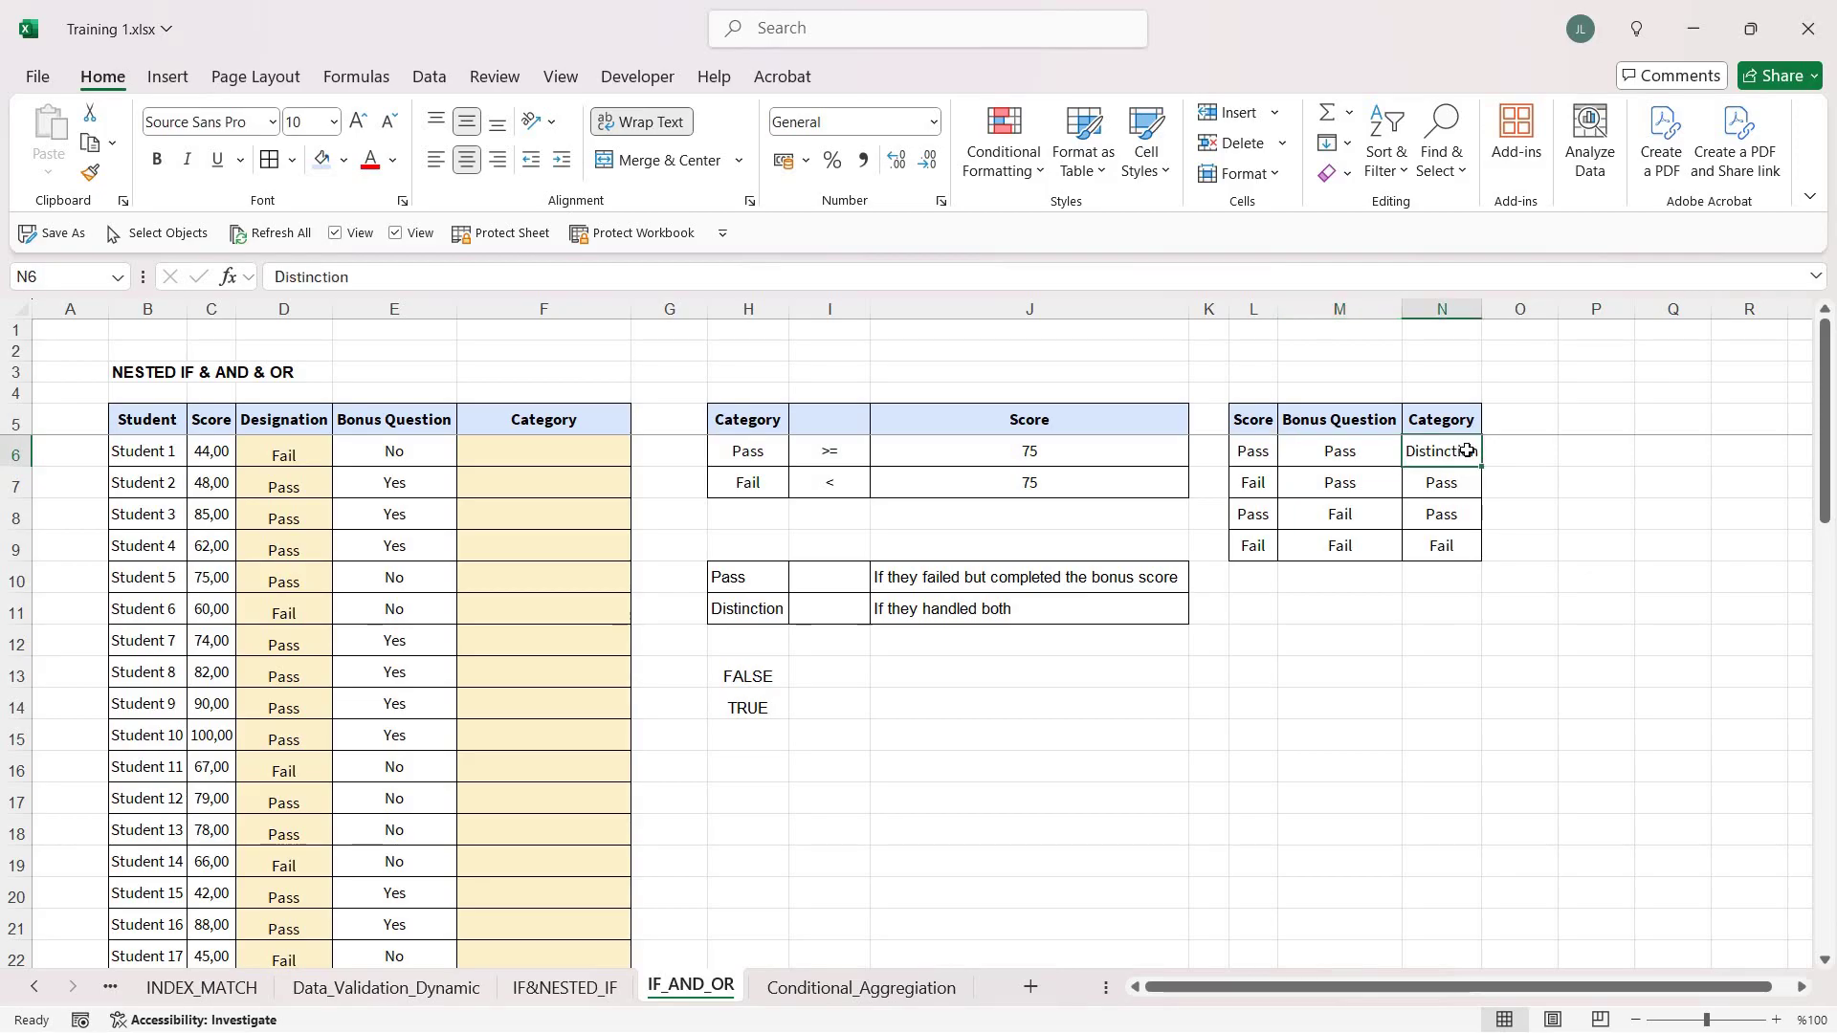
{"action": "left_click", "coordinate": [1259, 480]}
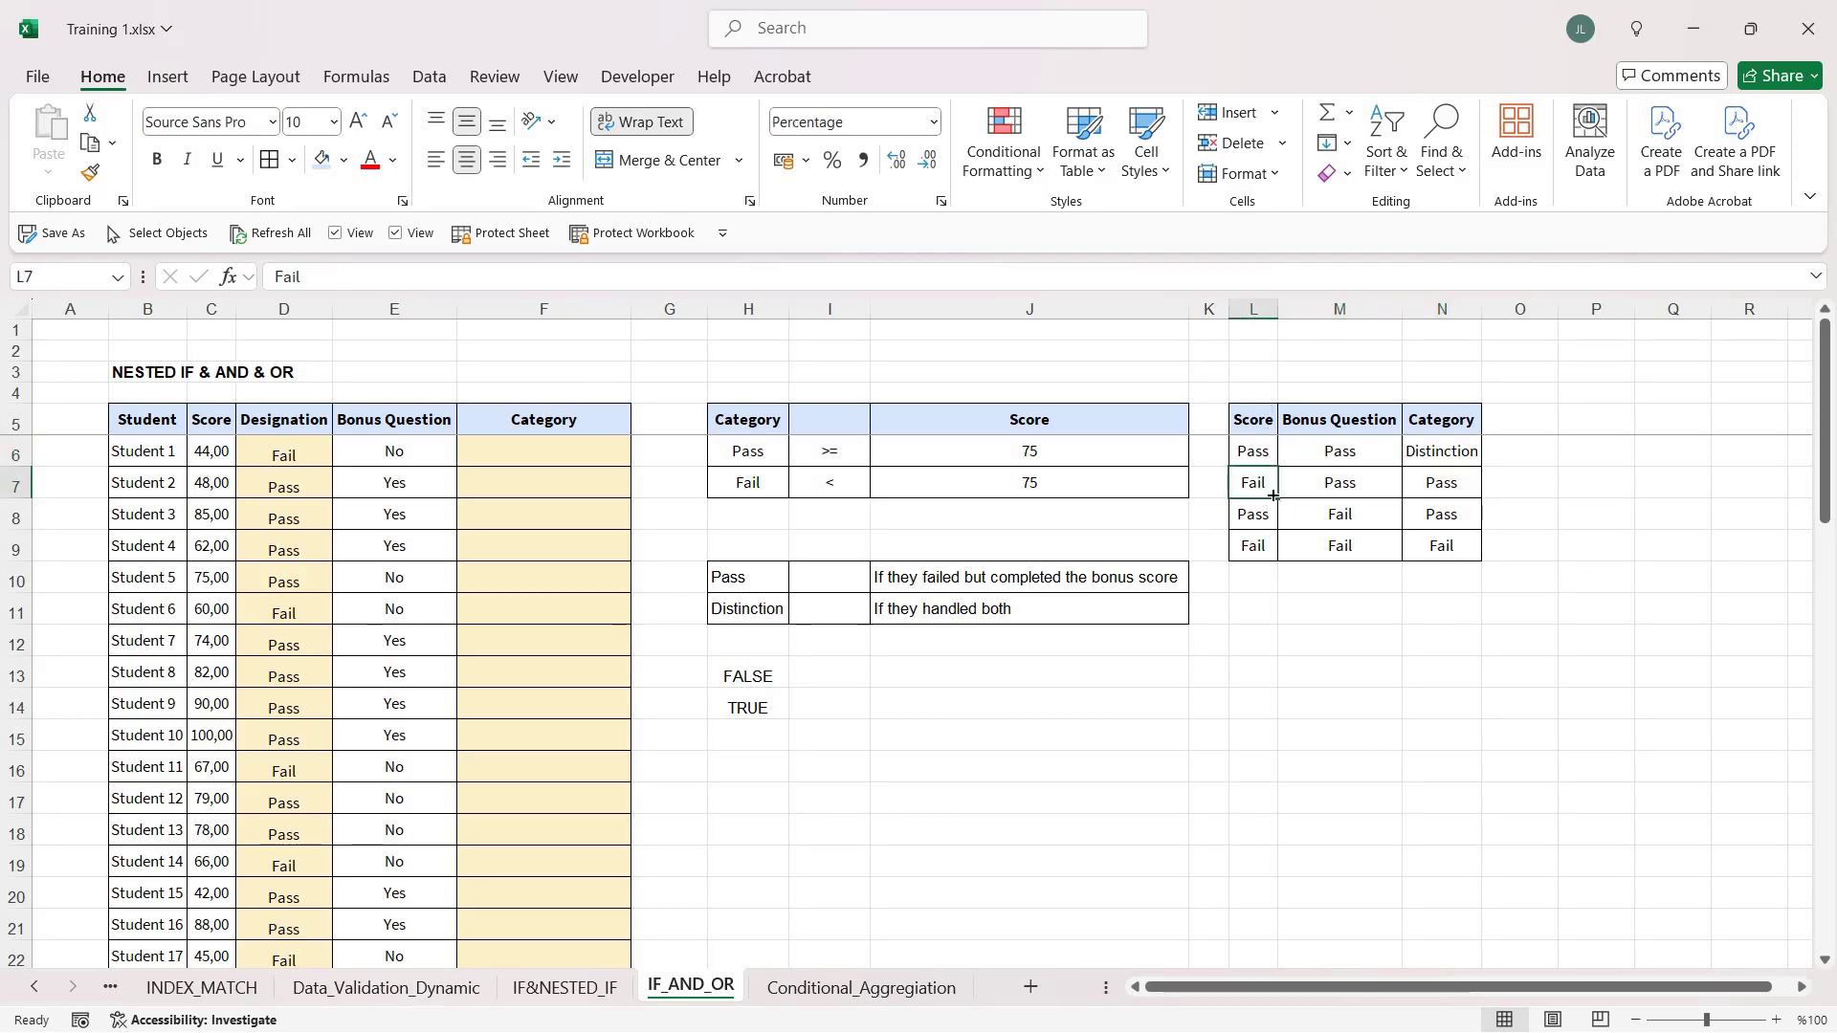
{"action": "left_click", "coordinate": [1368, 487]}
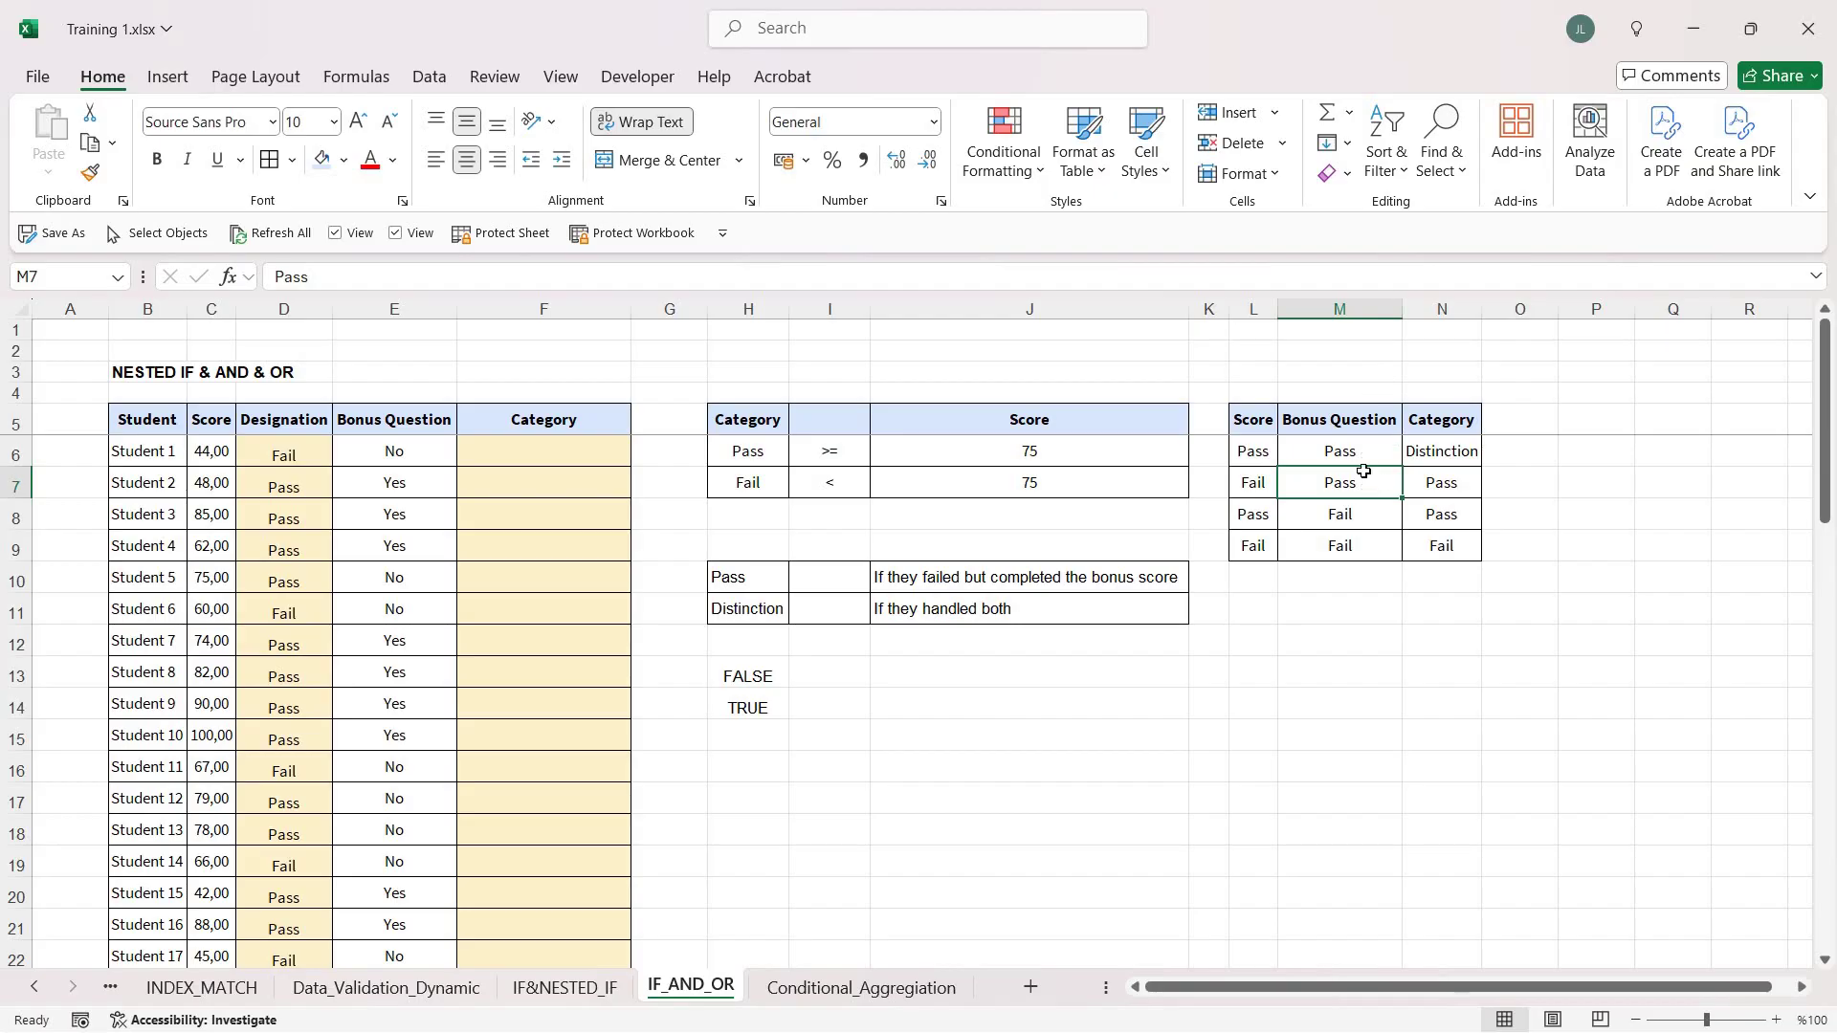
{"action": "left_click", "coordinate": [1459, 486]}
{"action": "left_click", "coordinate": [1250, 515]}
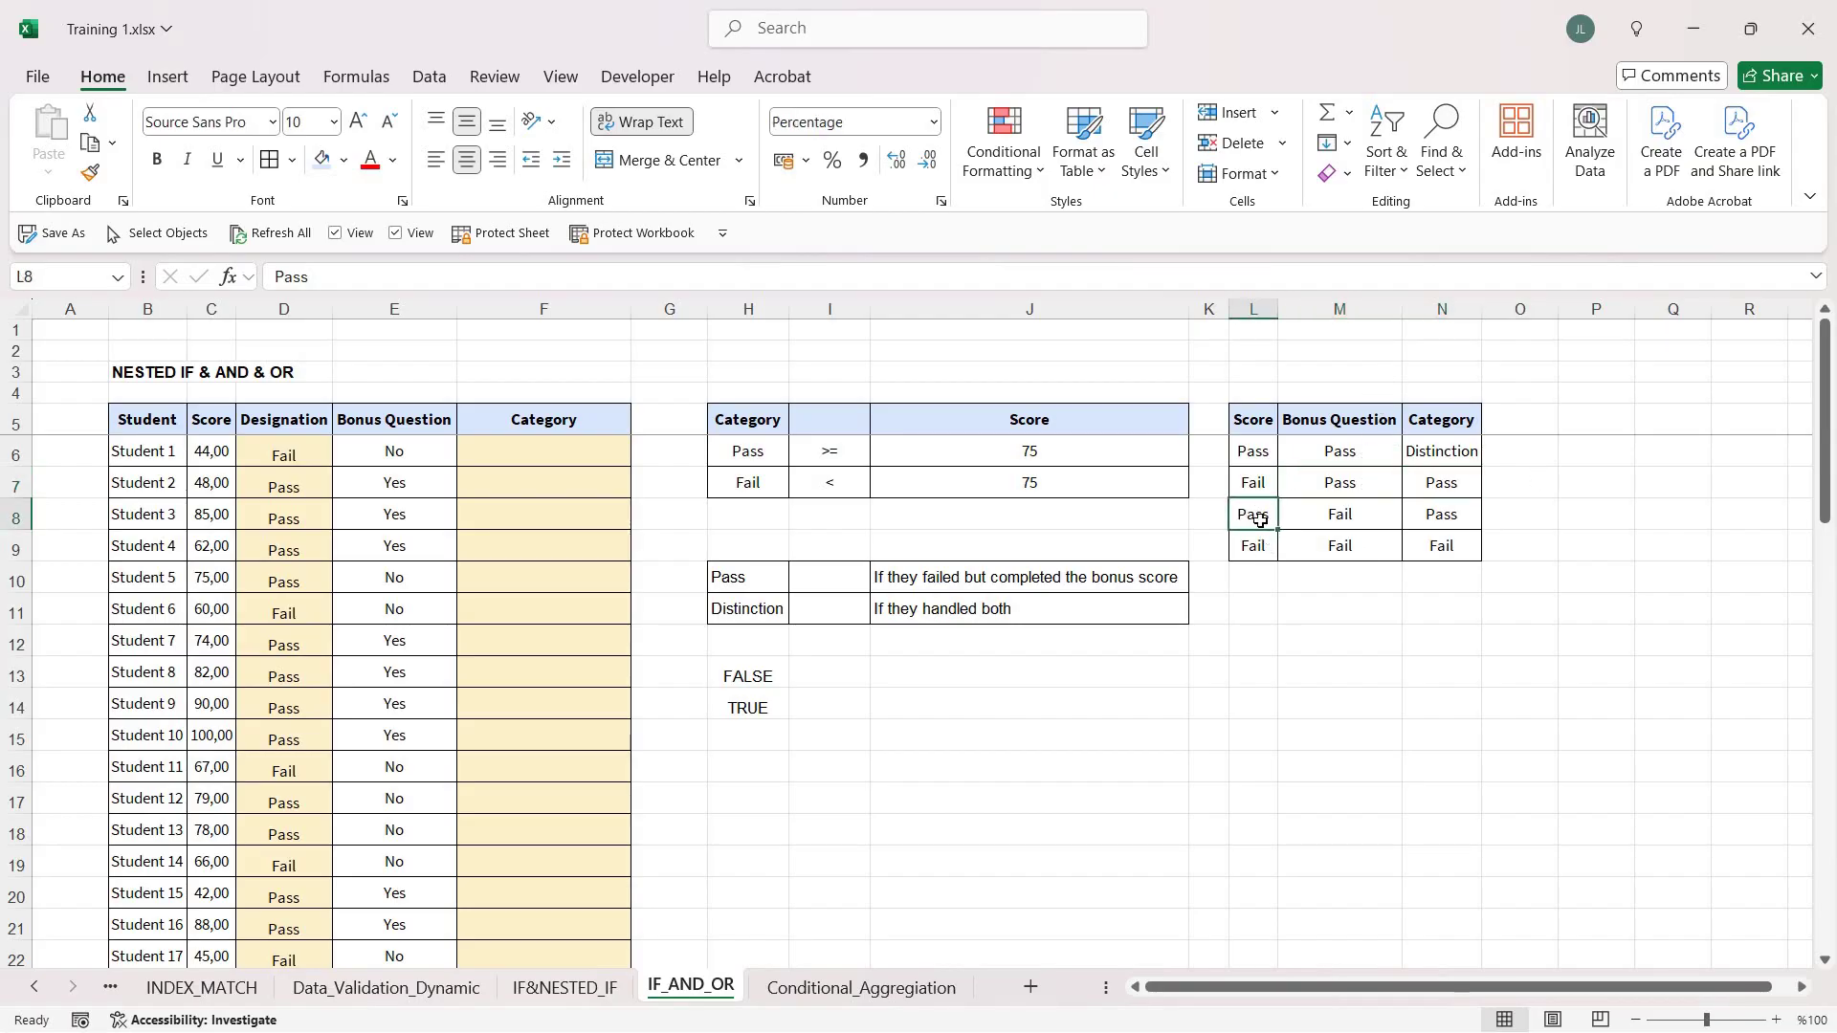
{"action": "left_click", "coordinate": [1349, 513]}
{"action": "left_click", "coordinate": [1350, 421]}
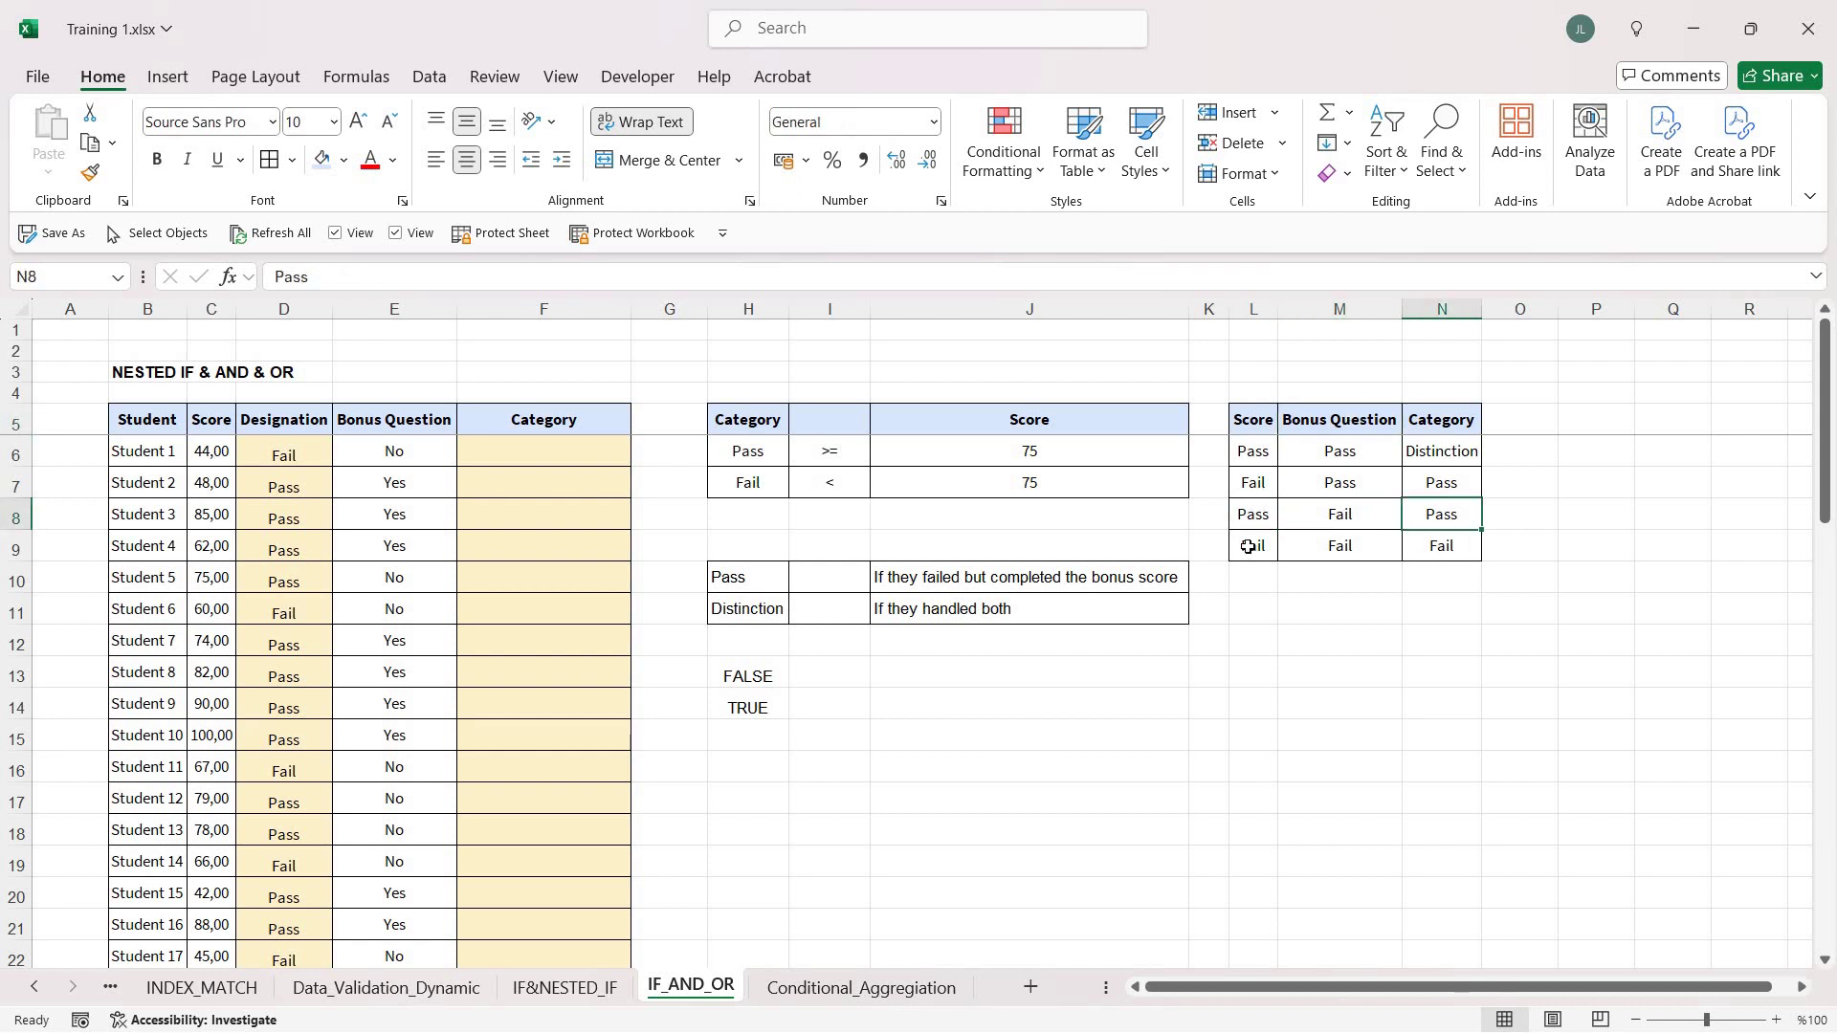
{"action": "left_click_drag", "start_coordinate": [1254, 546], "coordinate": [1313, 553]}
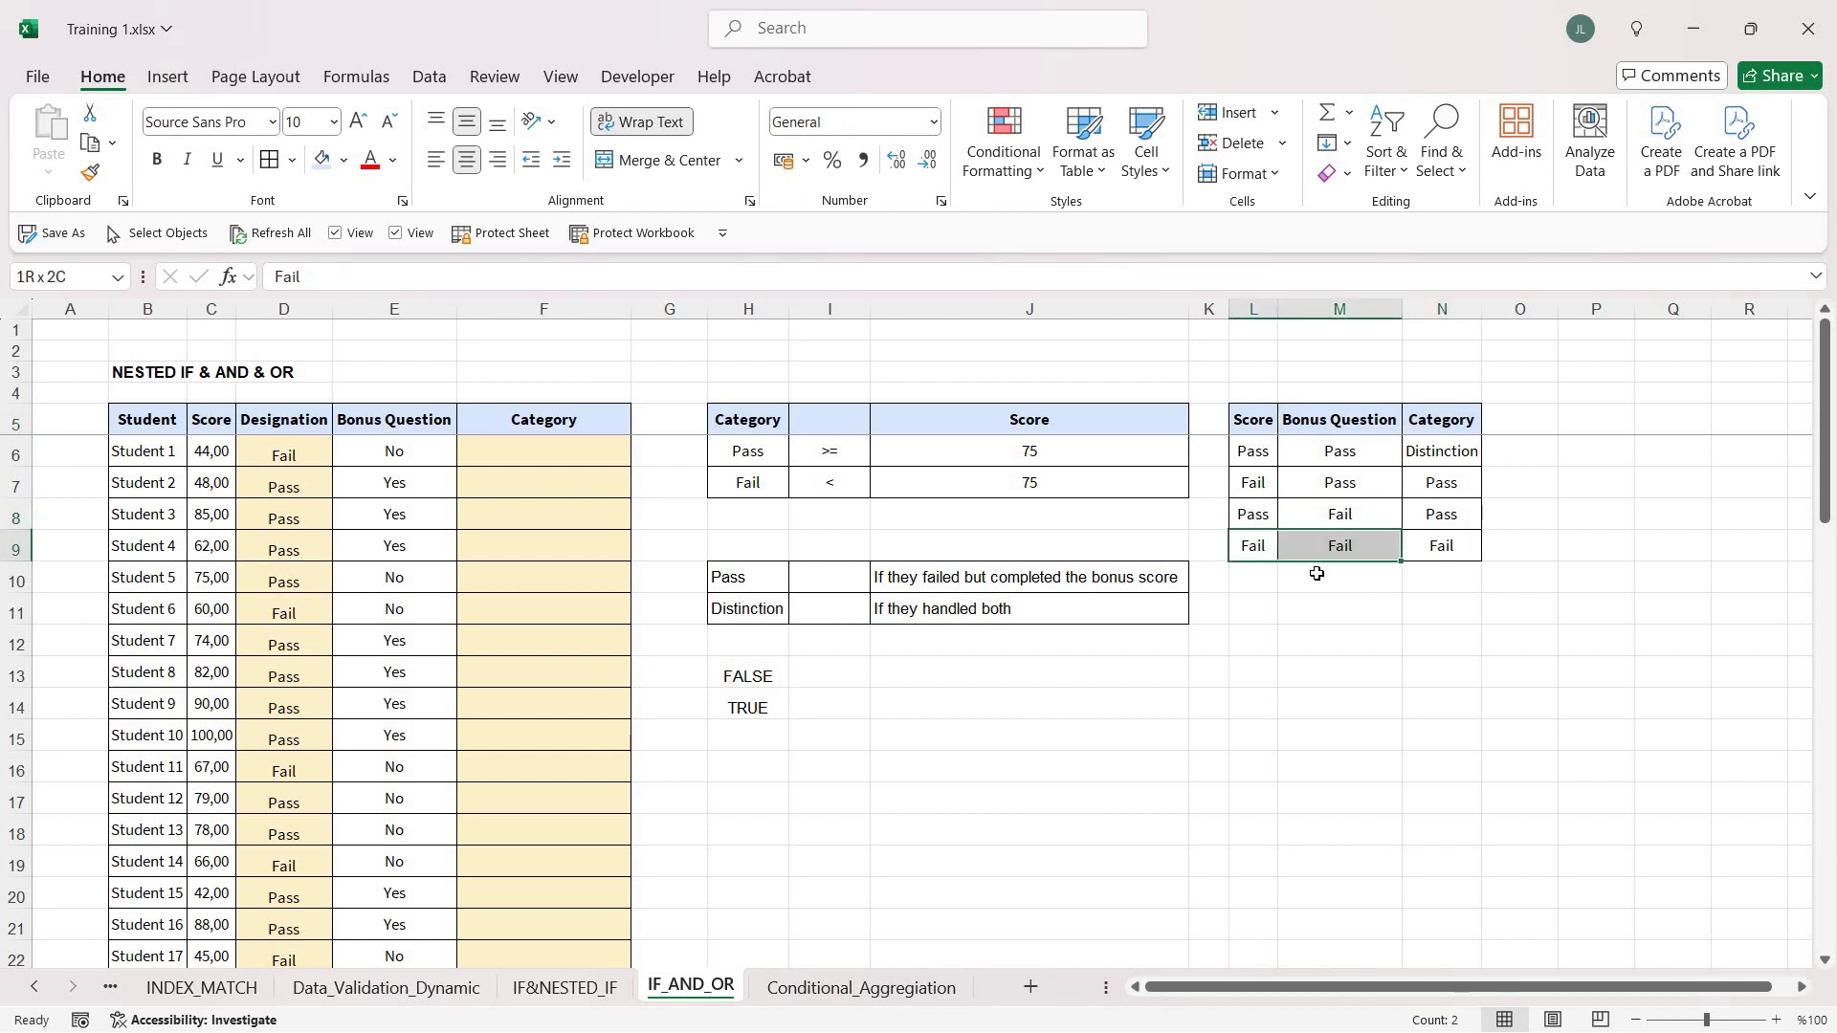
{"action": "left_click", "coordinate": [1451, 549]}
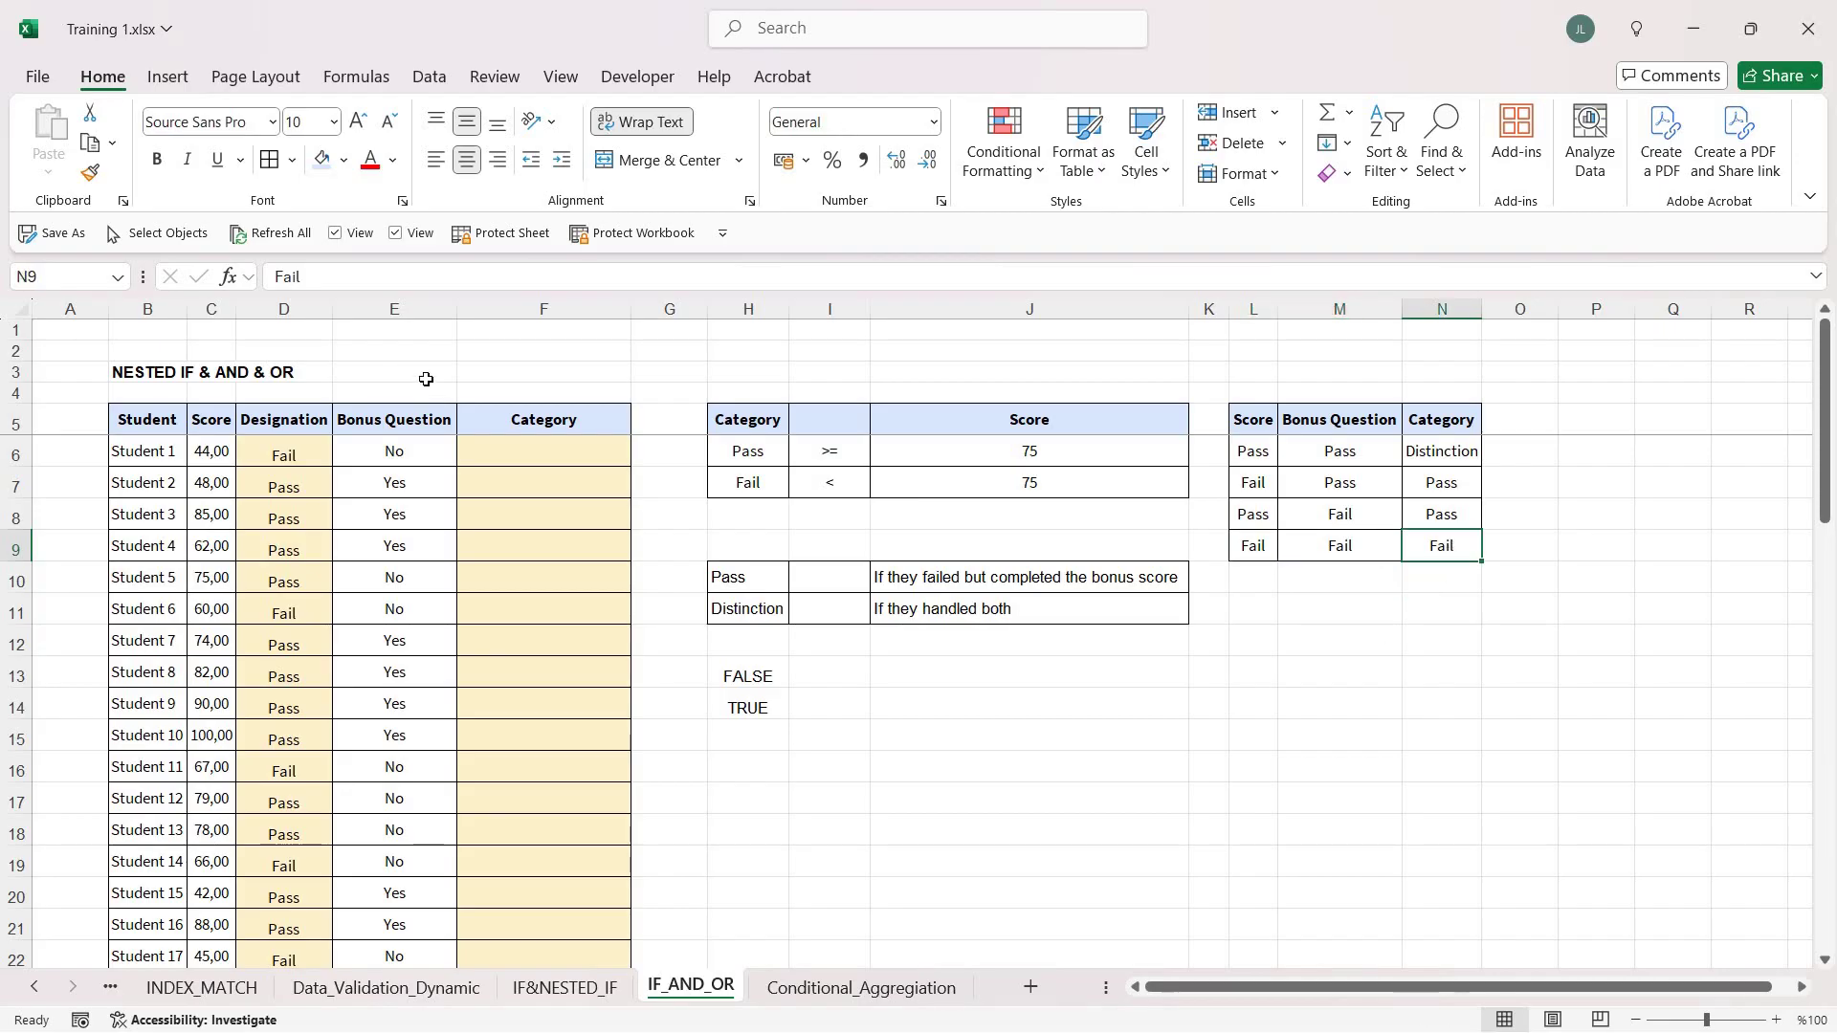
{"action": "left_click", "coordinate": [551, 450]}
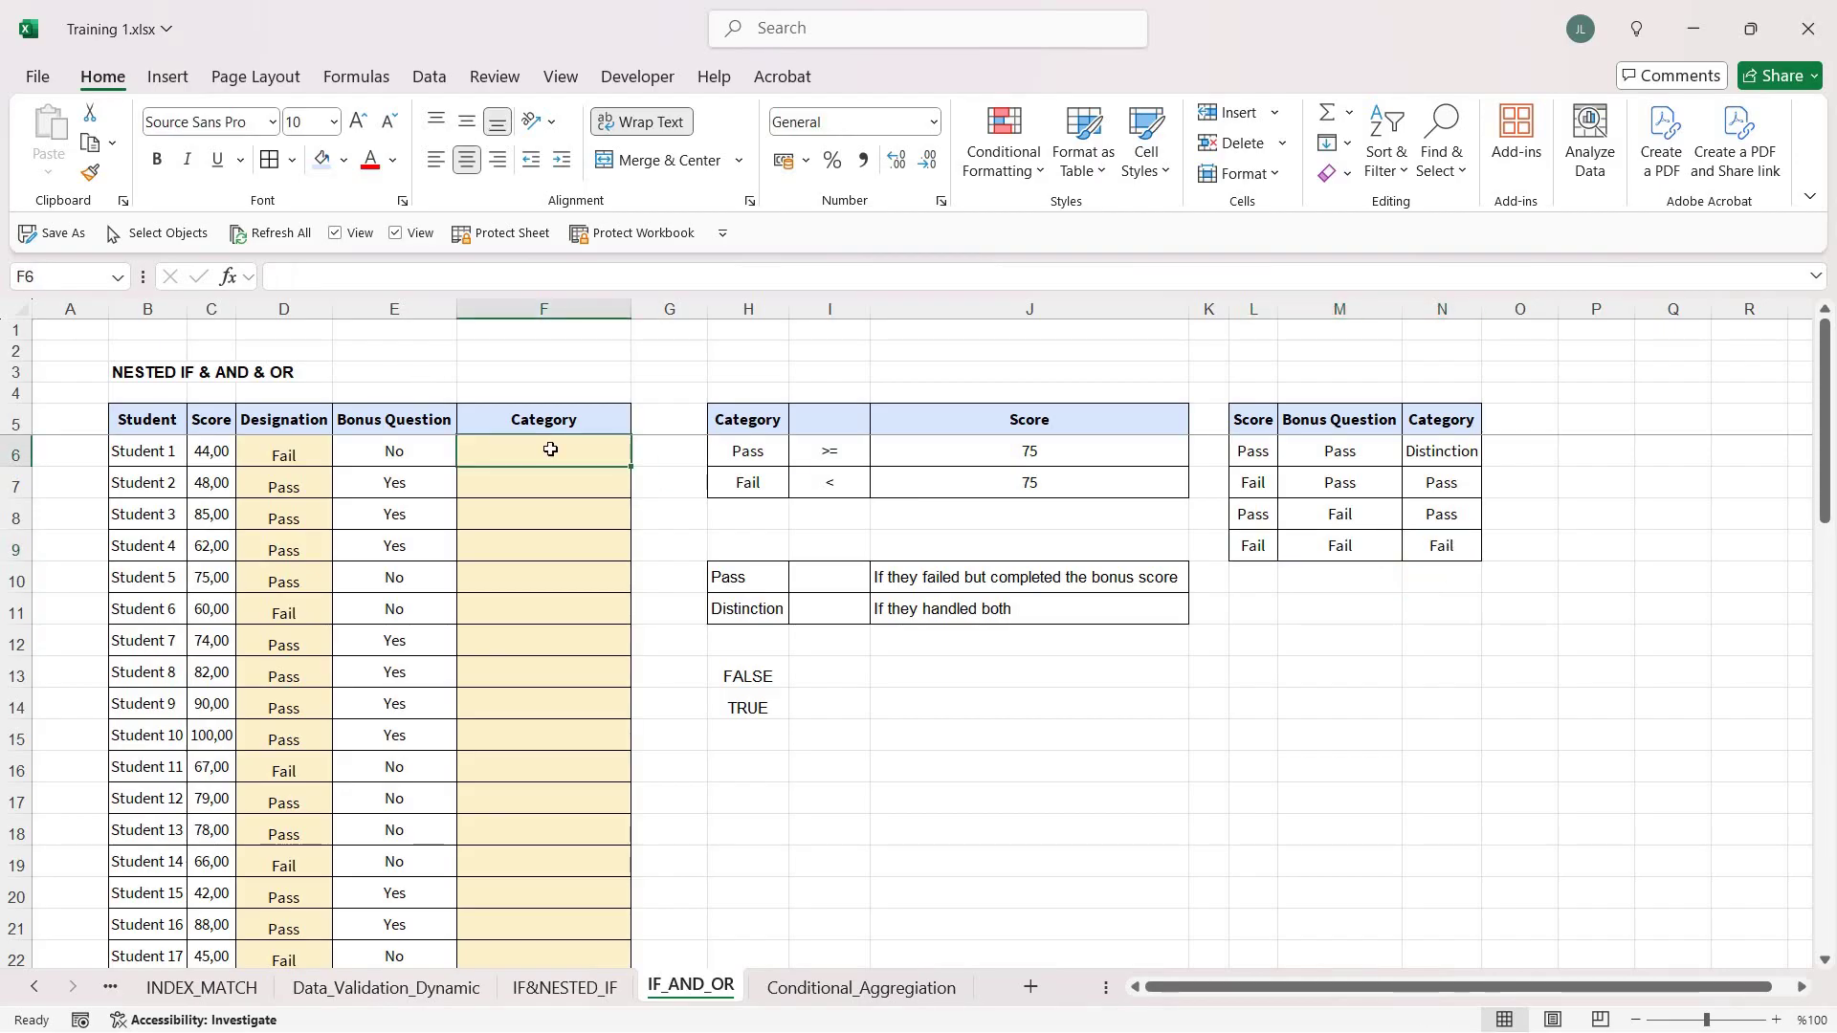
Start an IF formula in F6 with an AND test whose first condition is C6>=$J$6.
{"action": "type", "text": "=IF("}
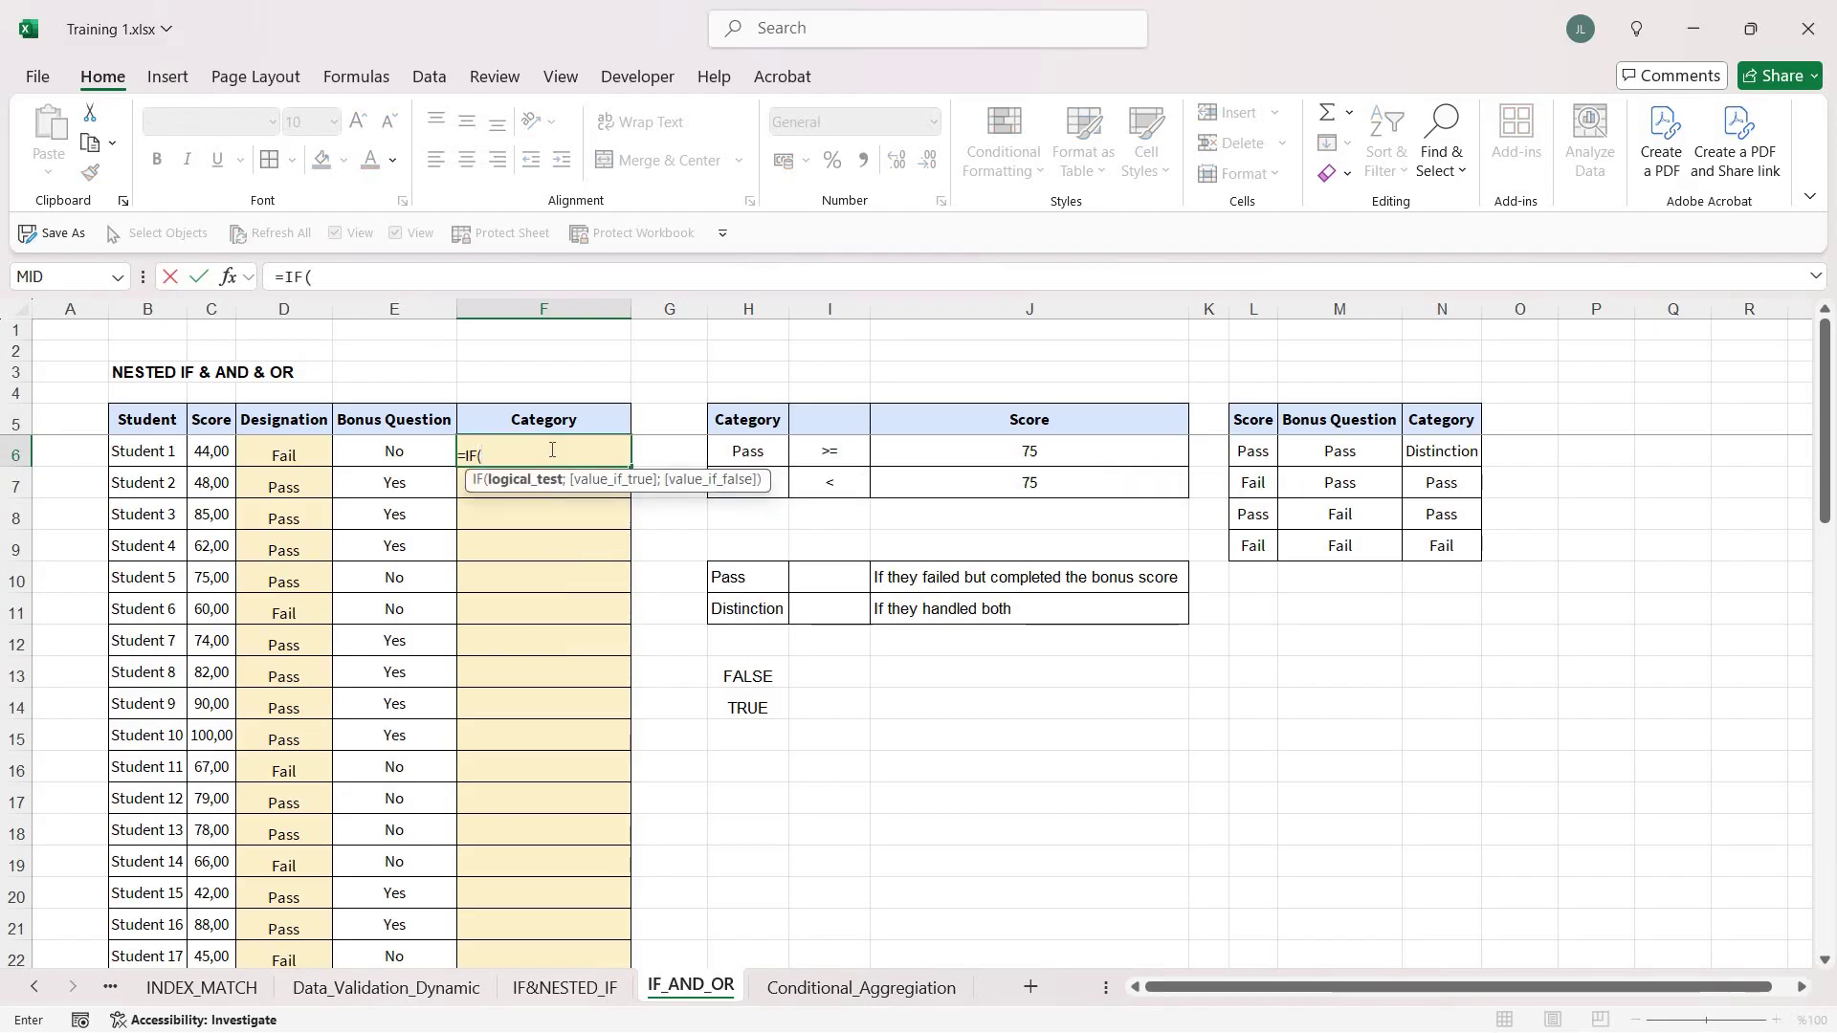
{"action": "type", "text": "AND("}
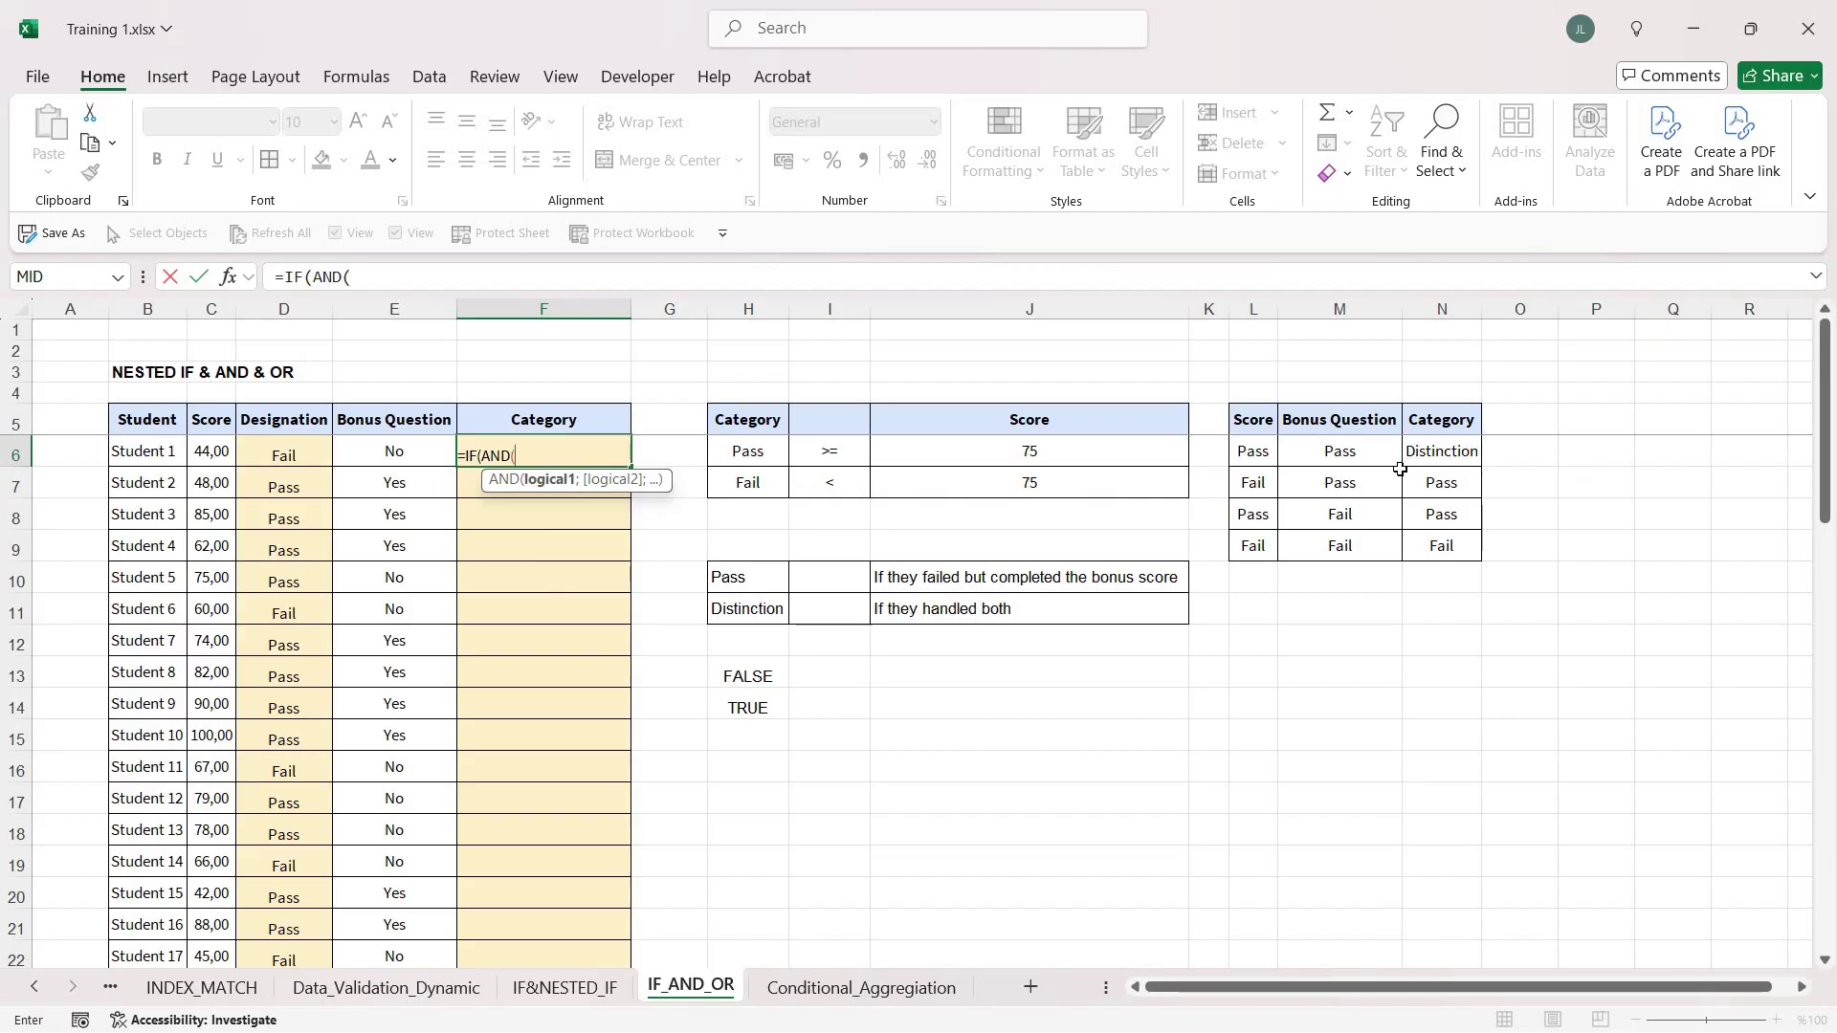
{"action": "left_click", "coordinate": [211, 450]}
{"action": "type", "text": ">"}
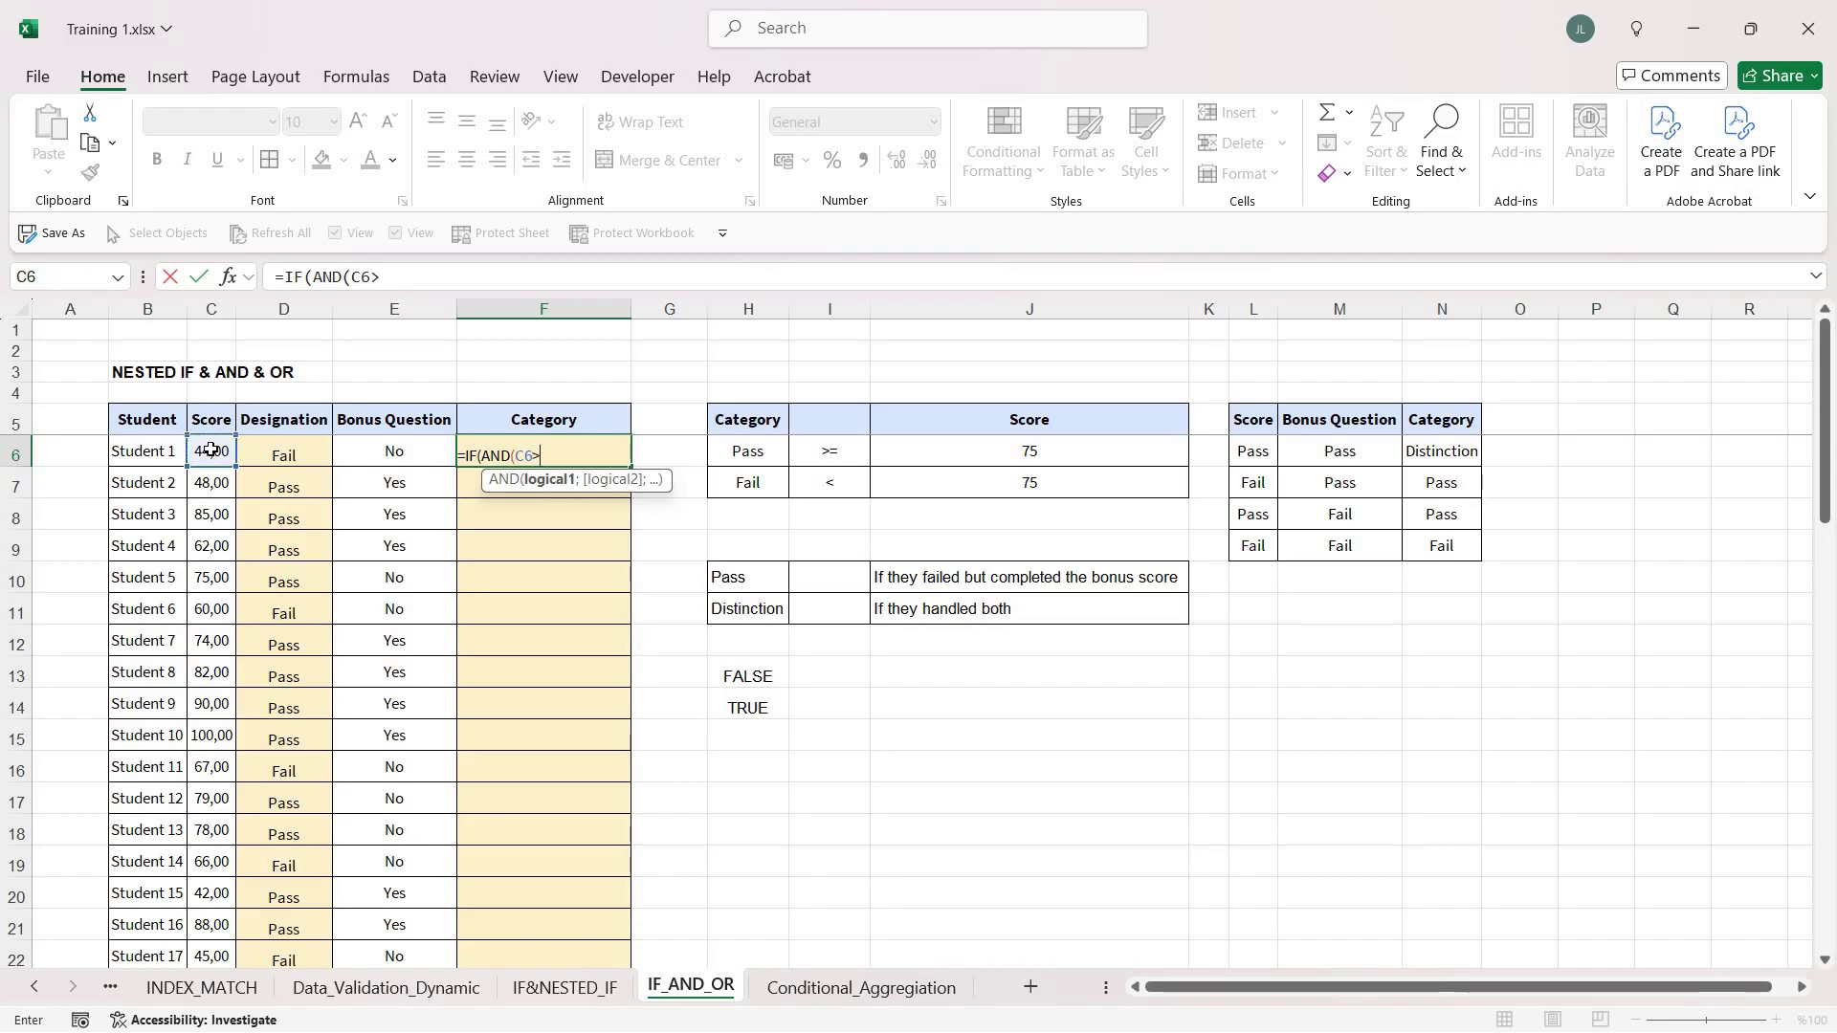
{"action": "type", "text": "="}
{"action": "left_click", "coordinate": [1070, 449]}
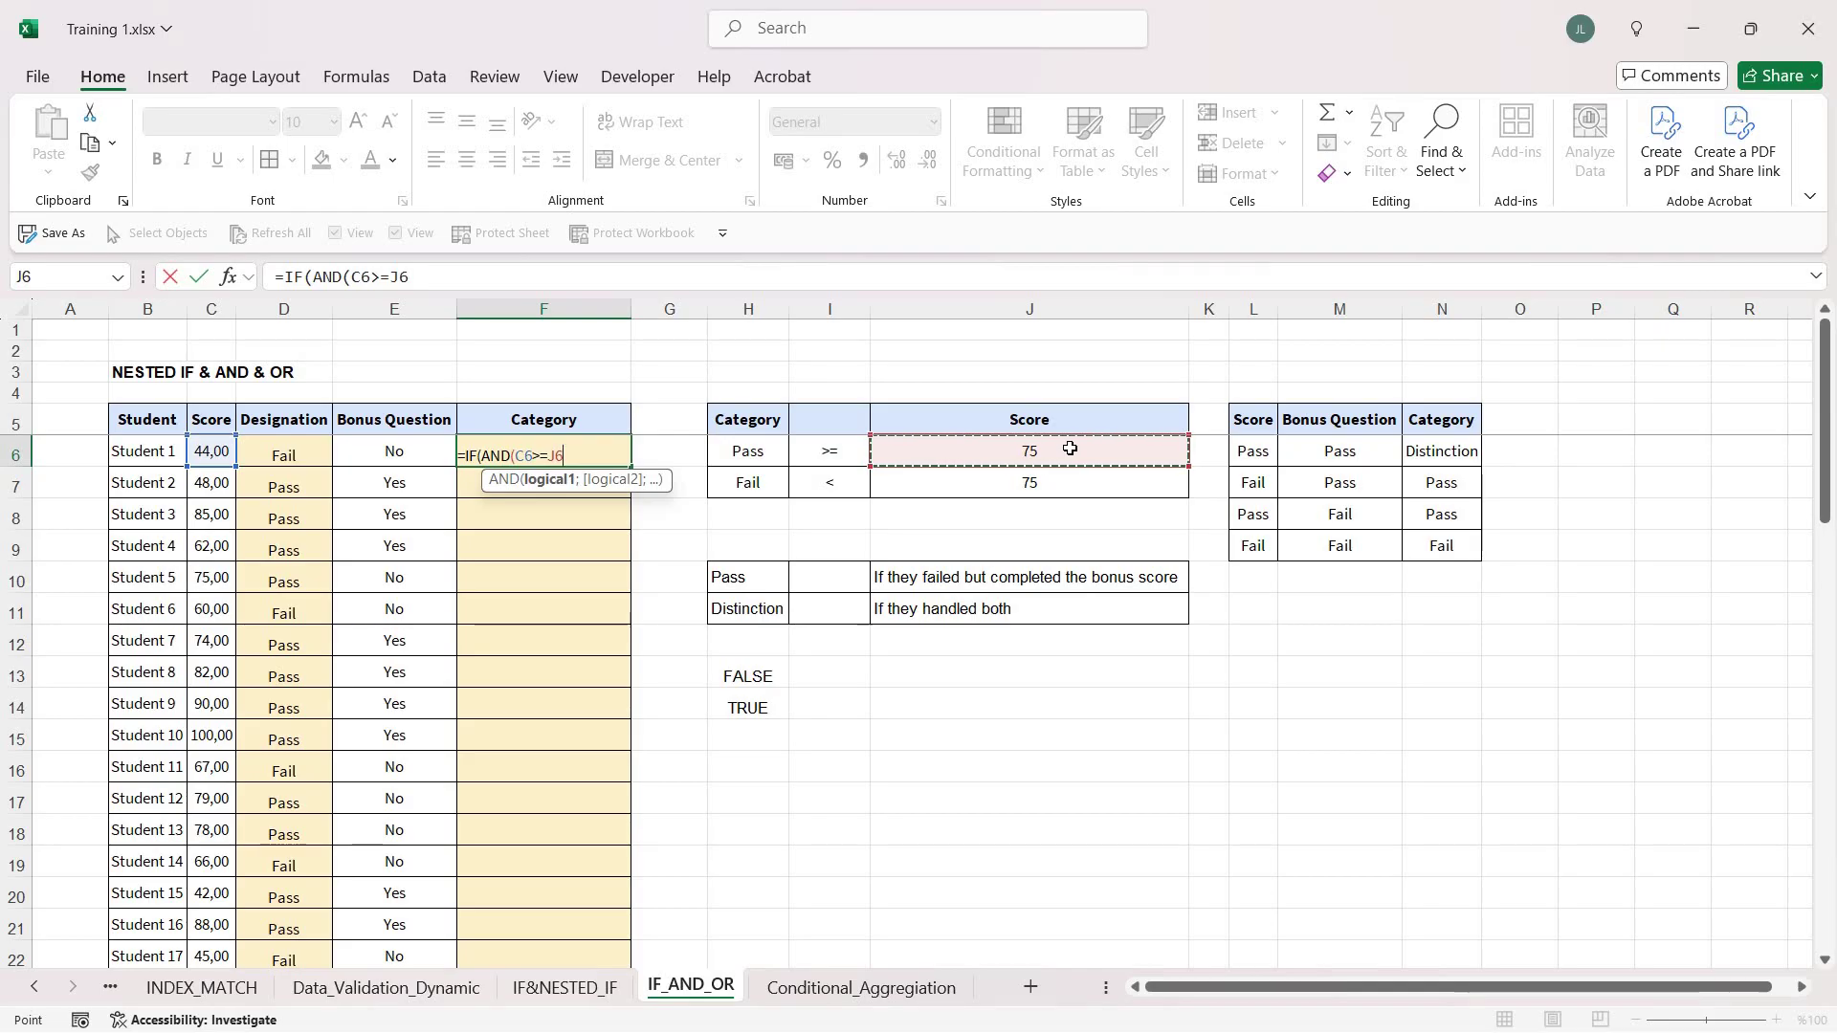
{"action": "key", "text": "F4"}
{"action": "type", "text": ";"}
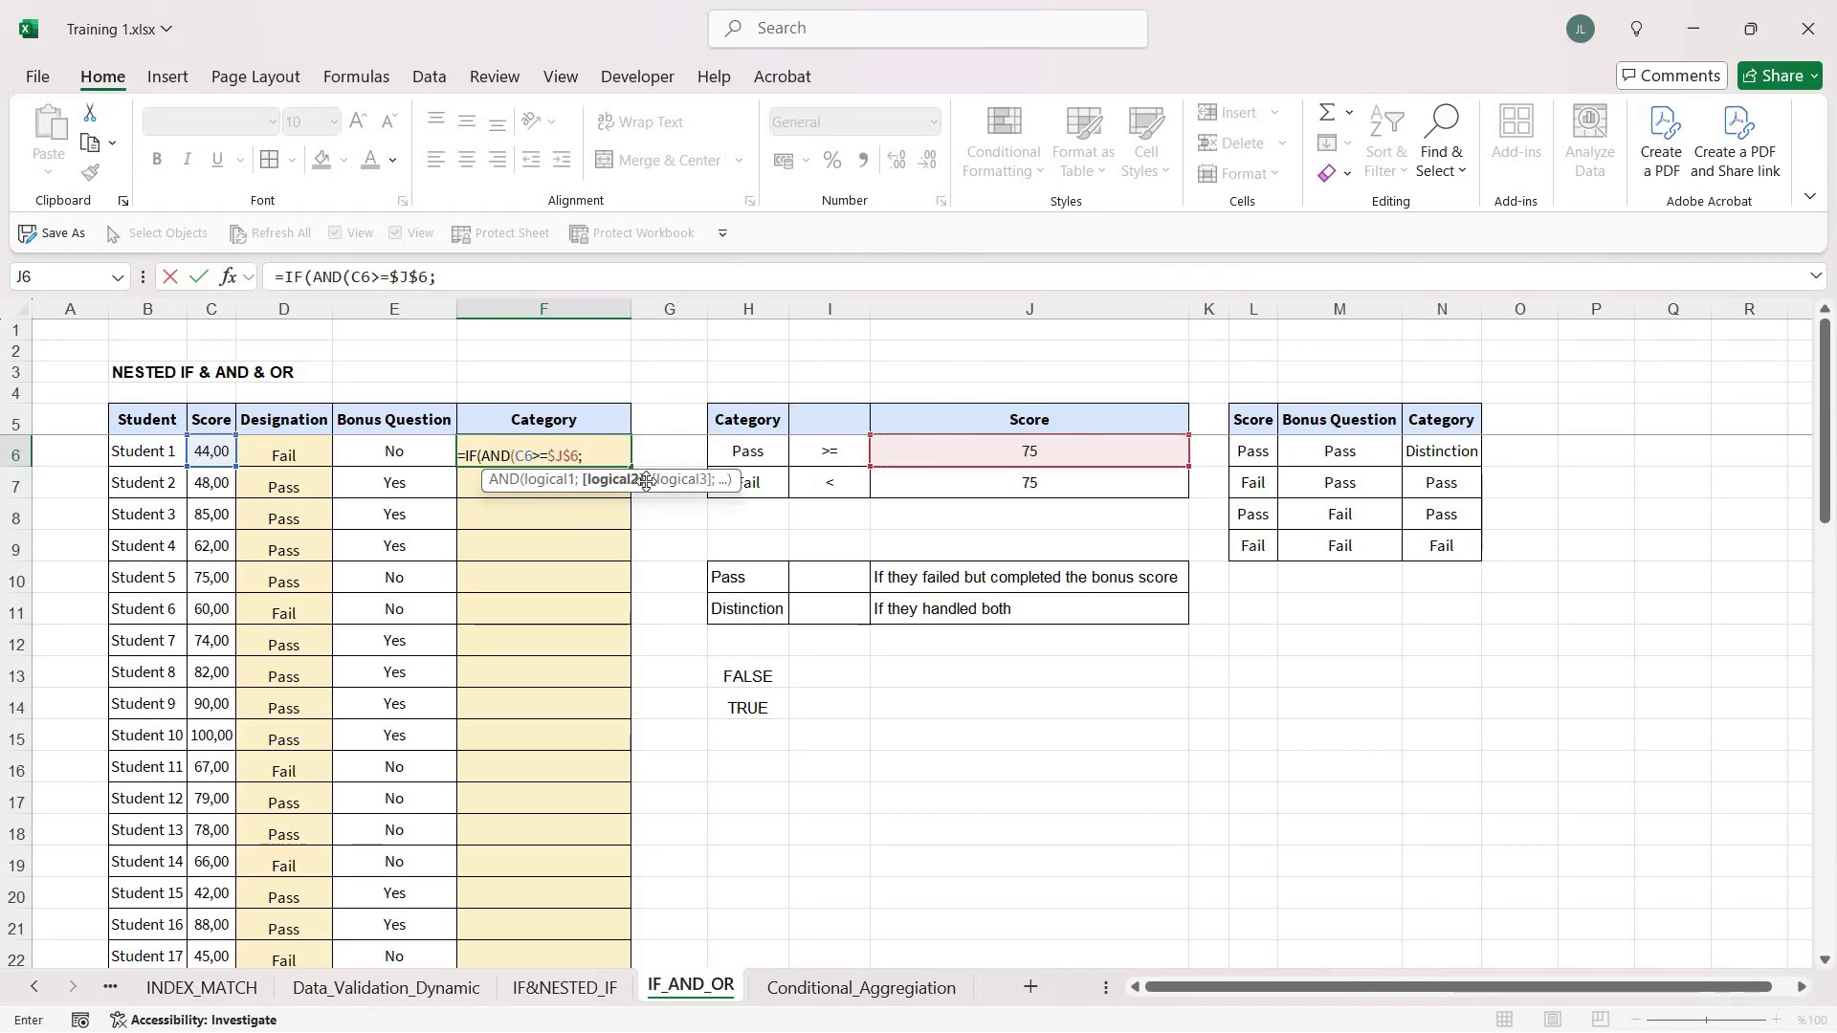
Add E6="Yes" as the second AND condition in F6's formula and close the AND test.
{"action": "left_click", "coordinate": [406, 446]}
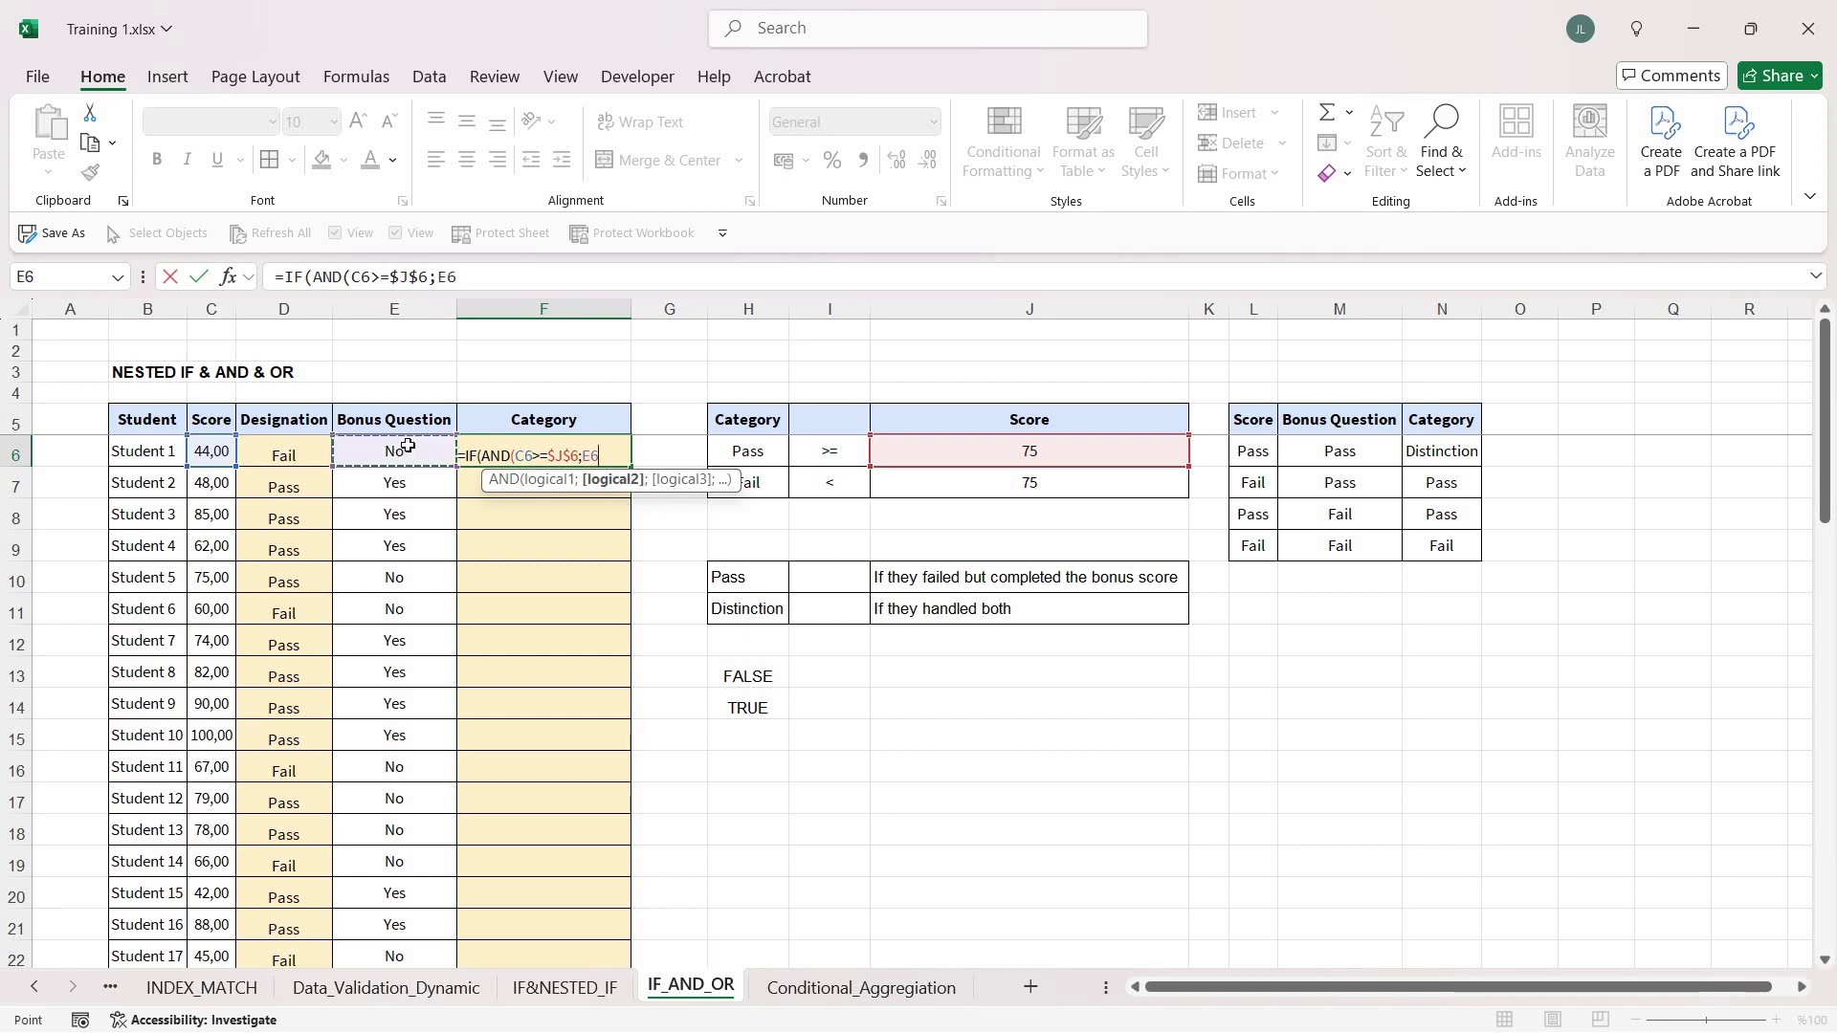
{"action": "type", "text": "=\"Y"}
{"action": "key", "text": "BackSpace"}
{"action": "type", "text": "s"}
{"action": "key", "text": "BackSpace"}
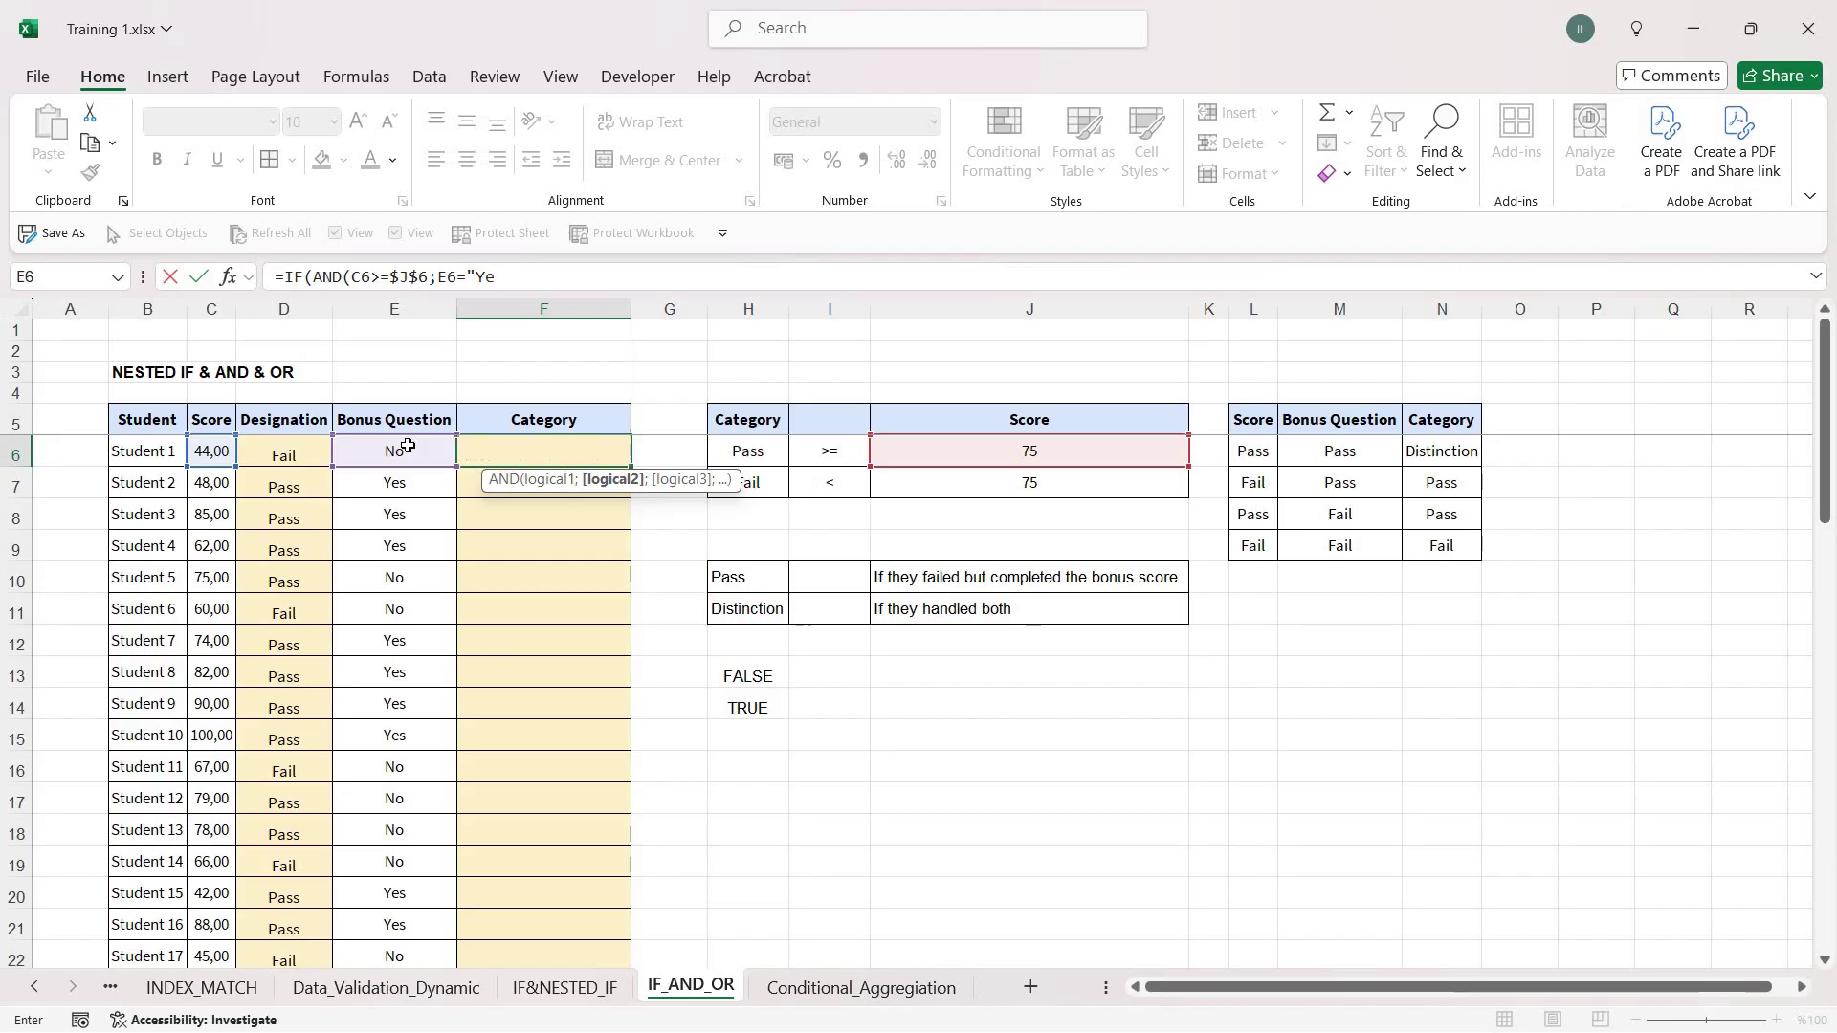
{"action": "type", "text": "es\""}
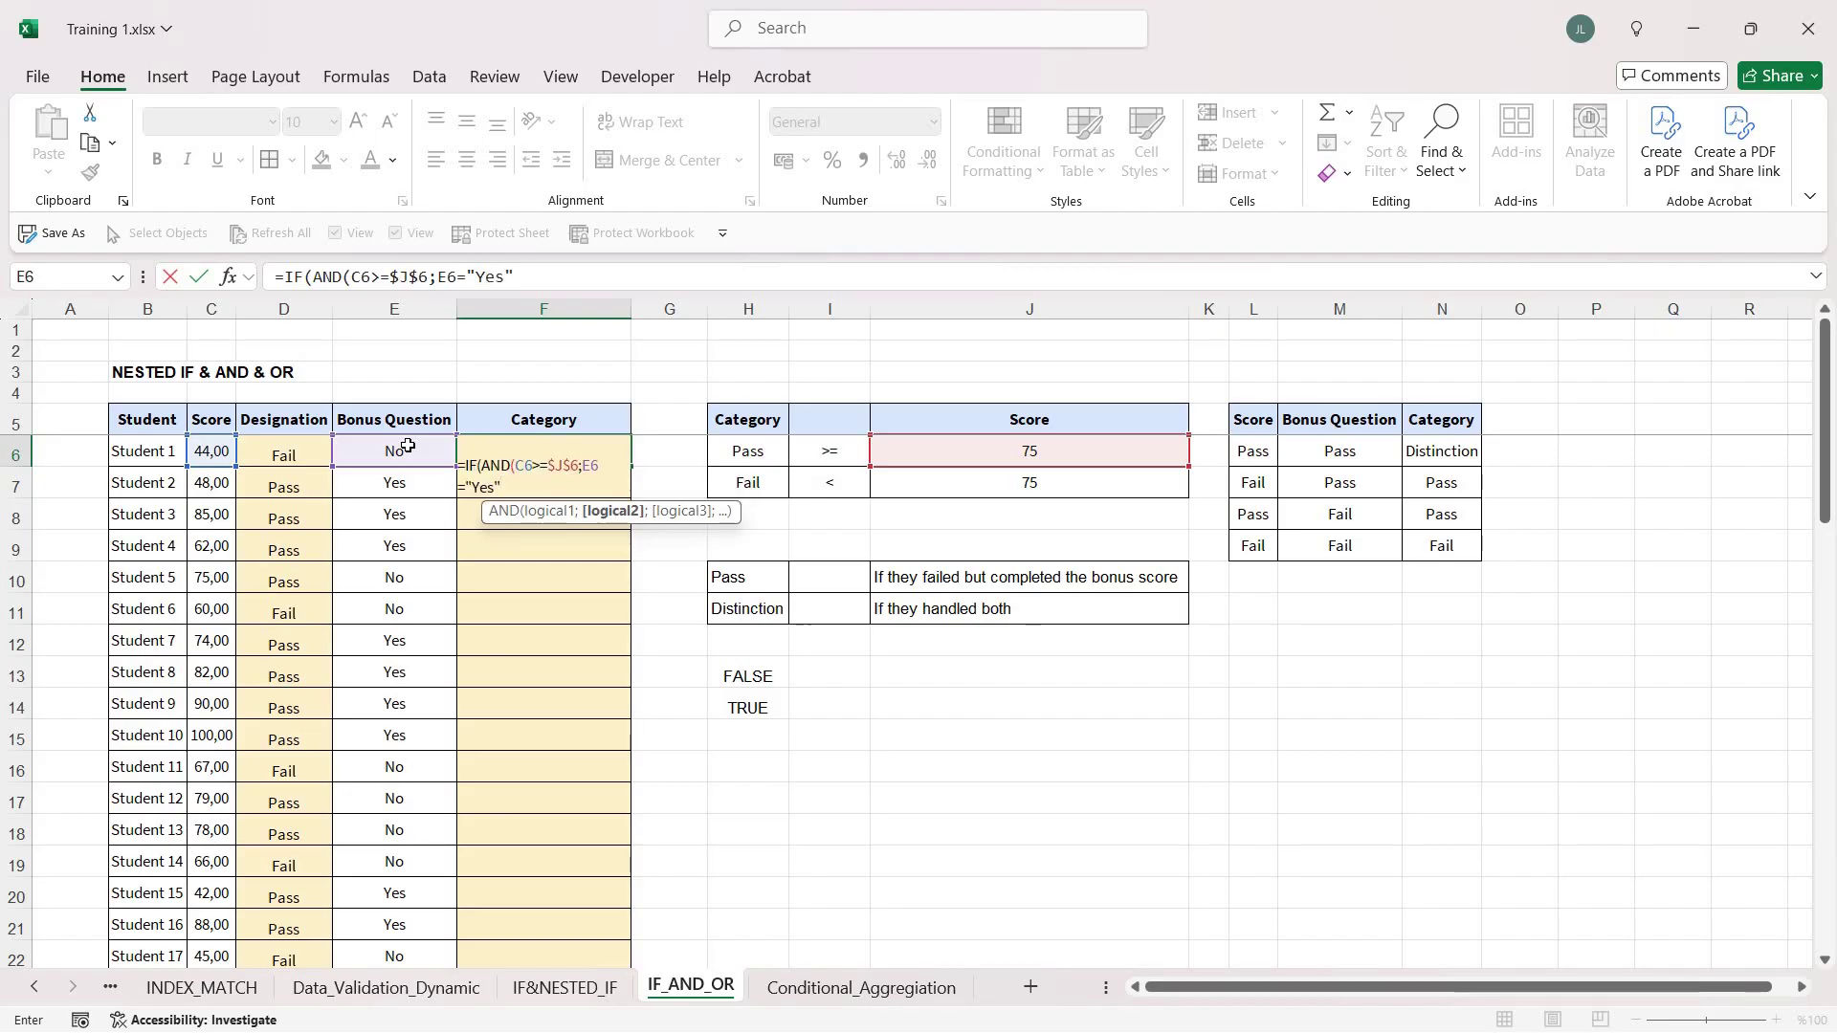
{"action": "type", "text": ")"}
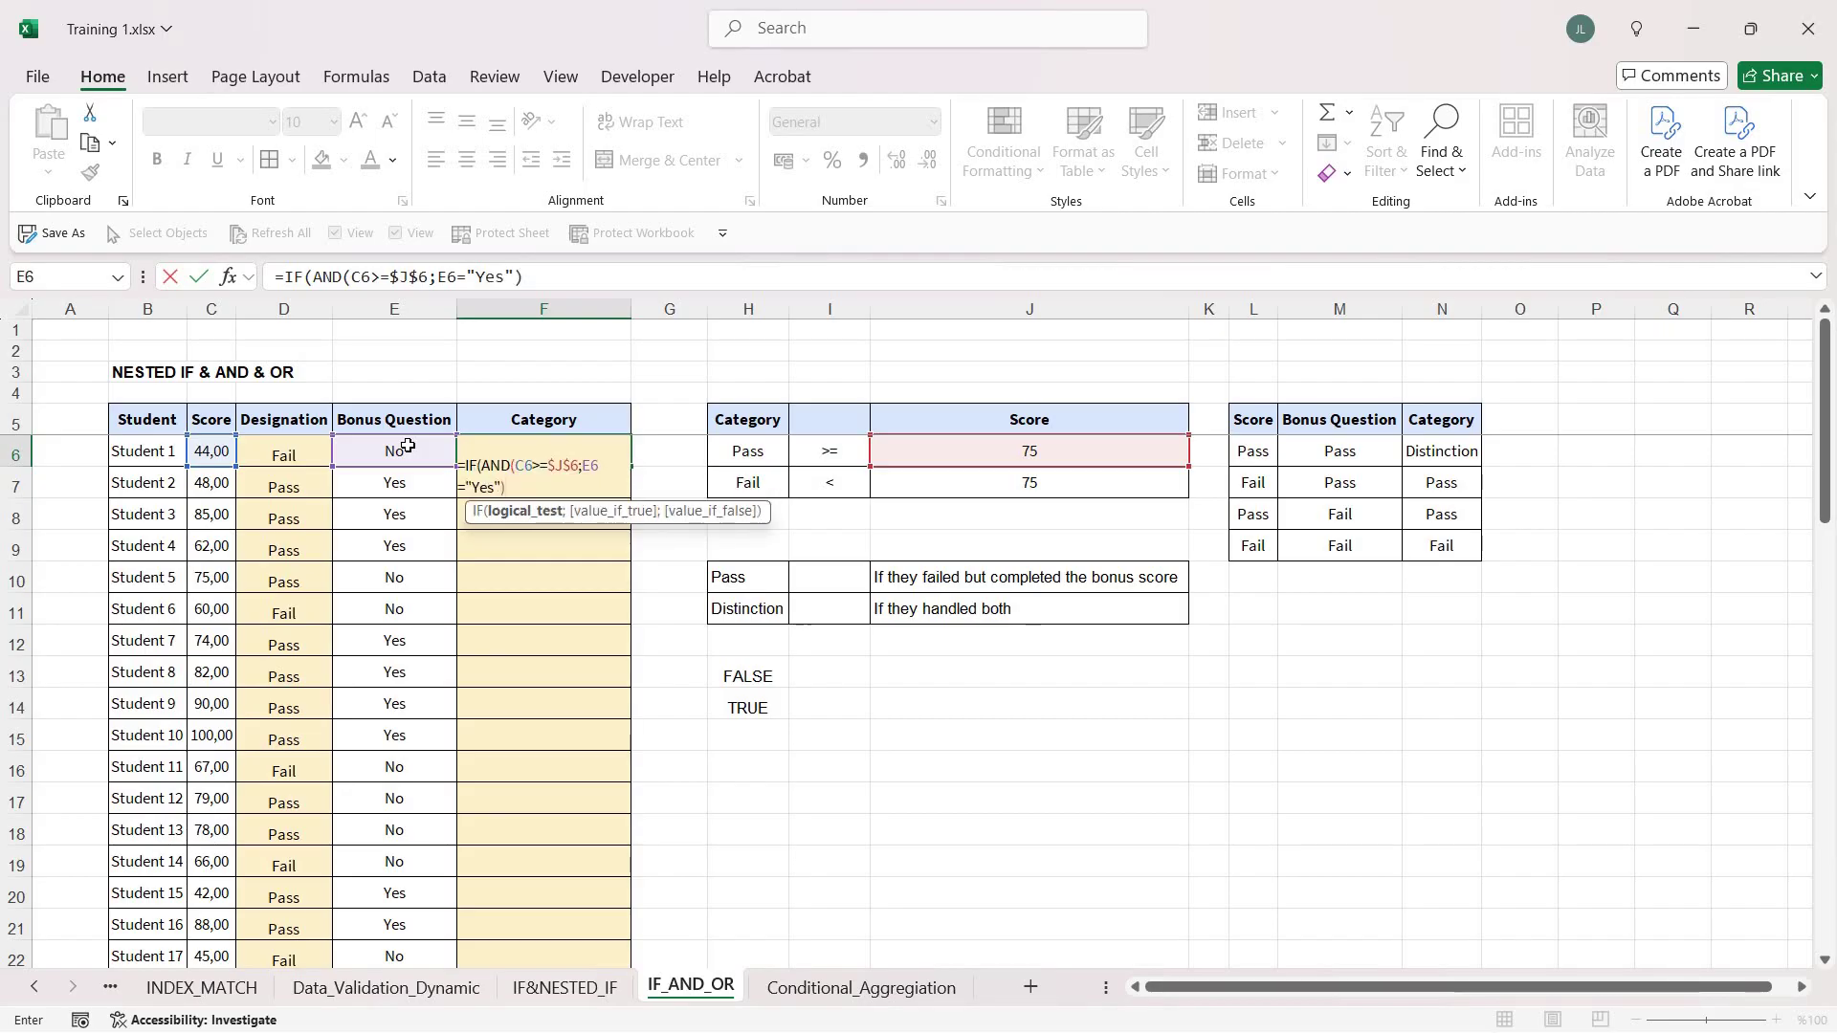
{"action": "type", "text": ";"}
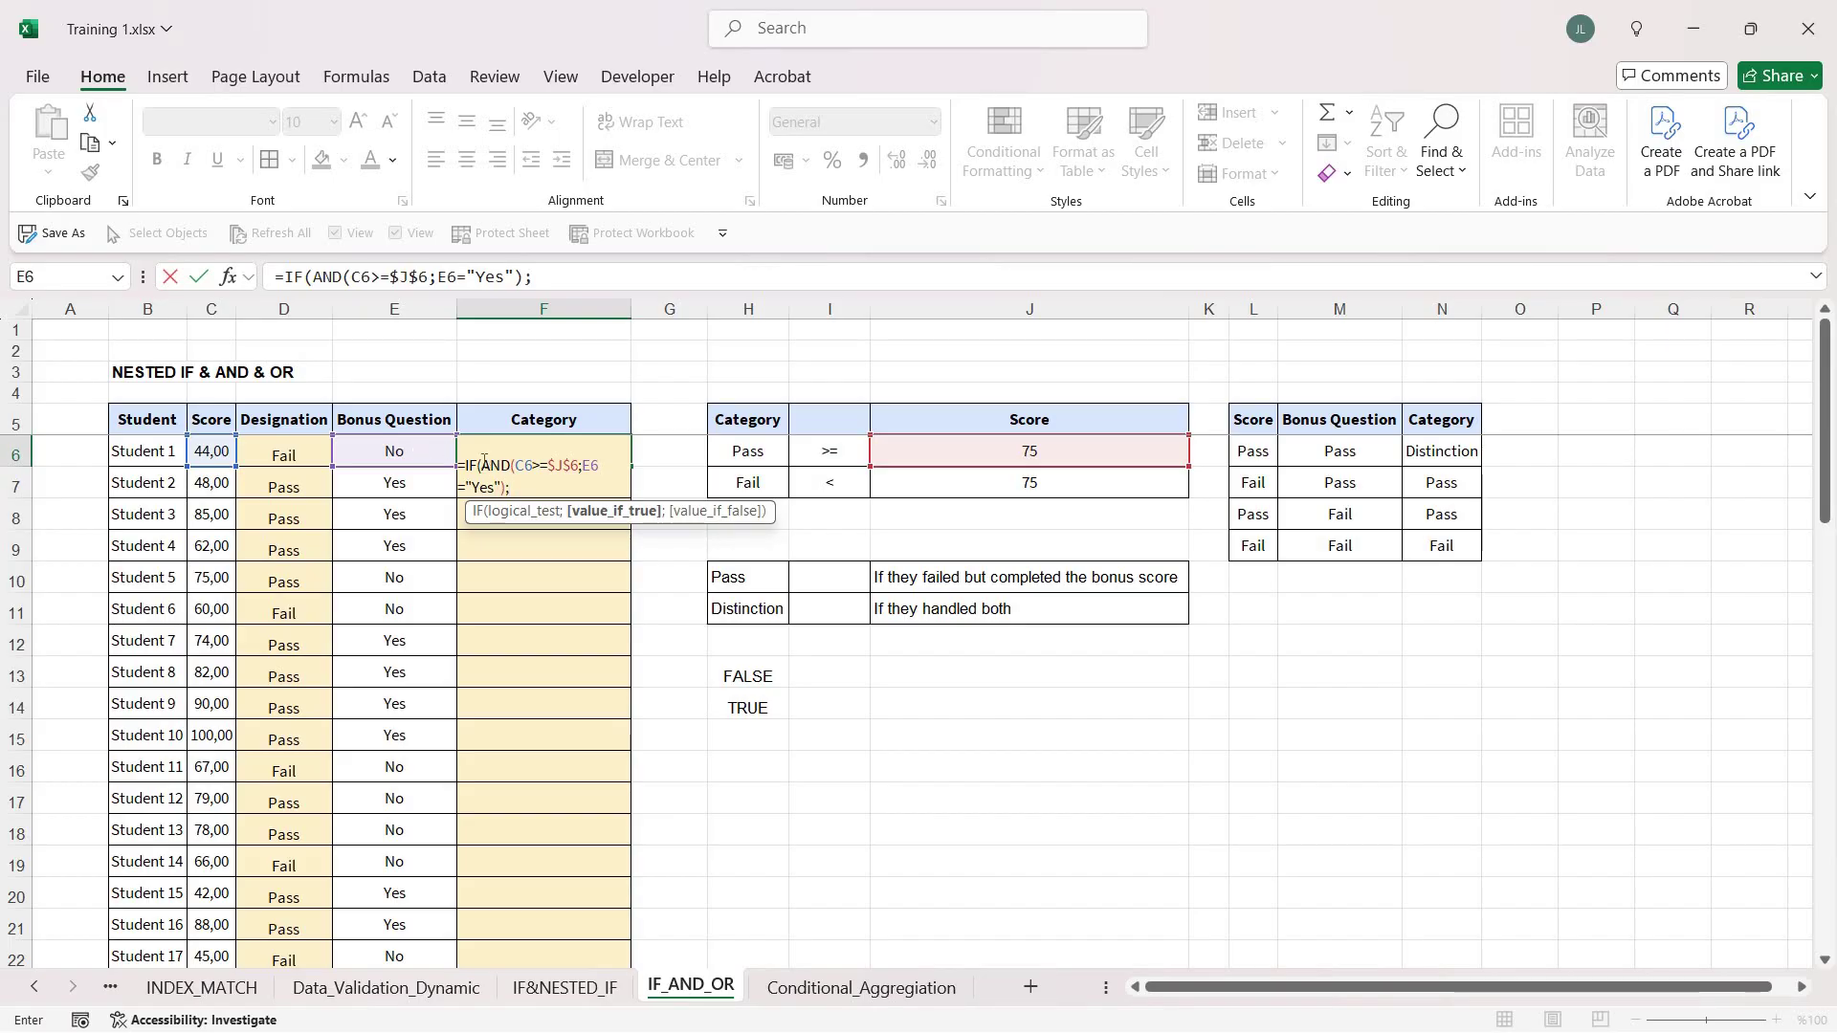
{"action": "left_click_drag", "start_coordinate": [482, 465], "coordinate": [501, 489]}
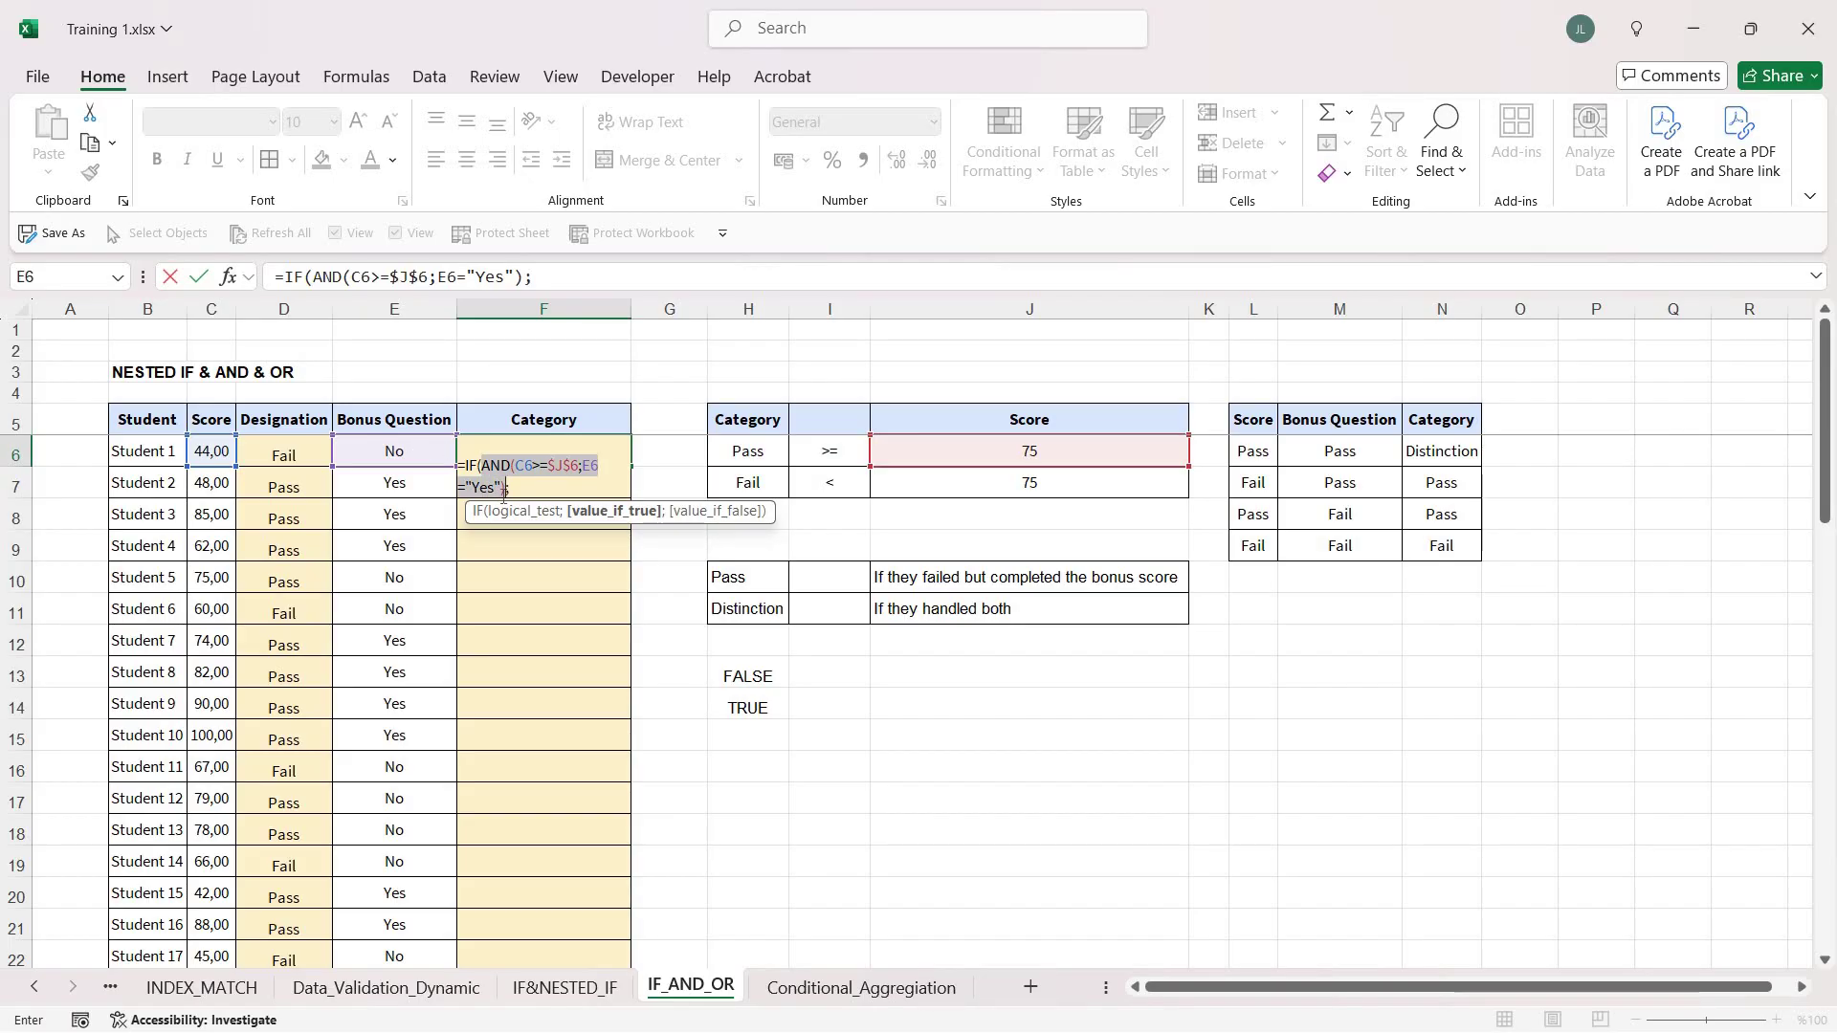
{"action": "left_click", "coordinate": [529, 487]}
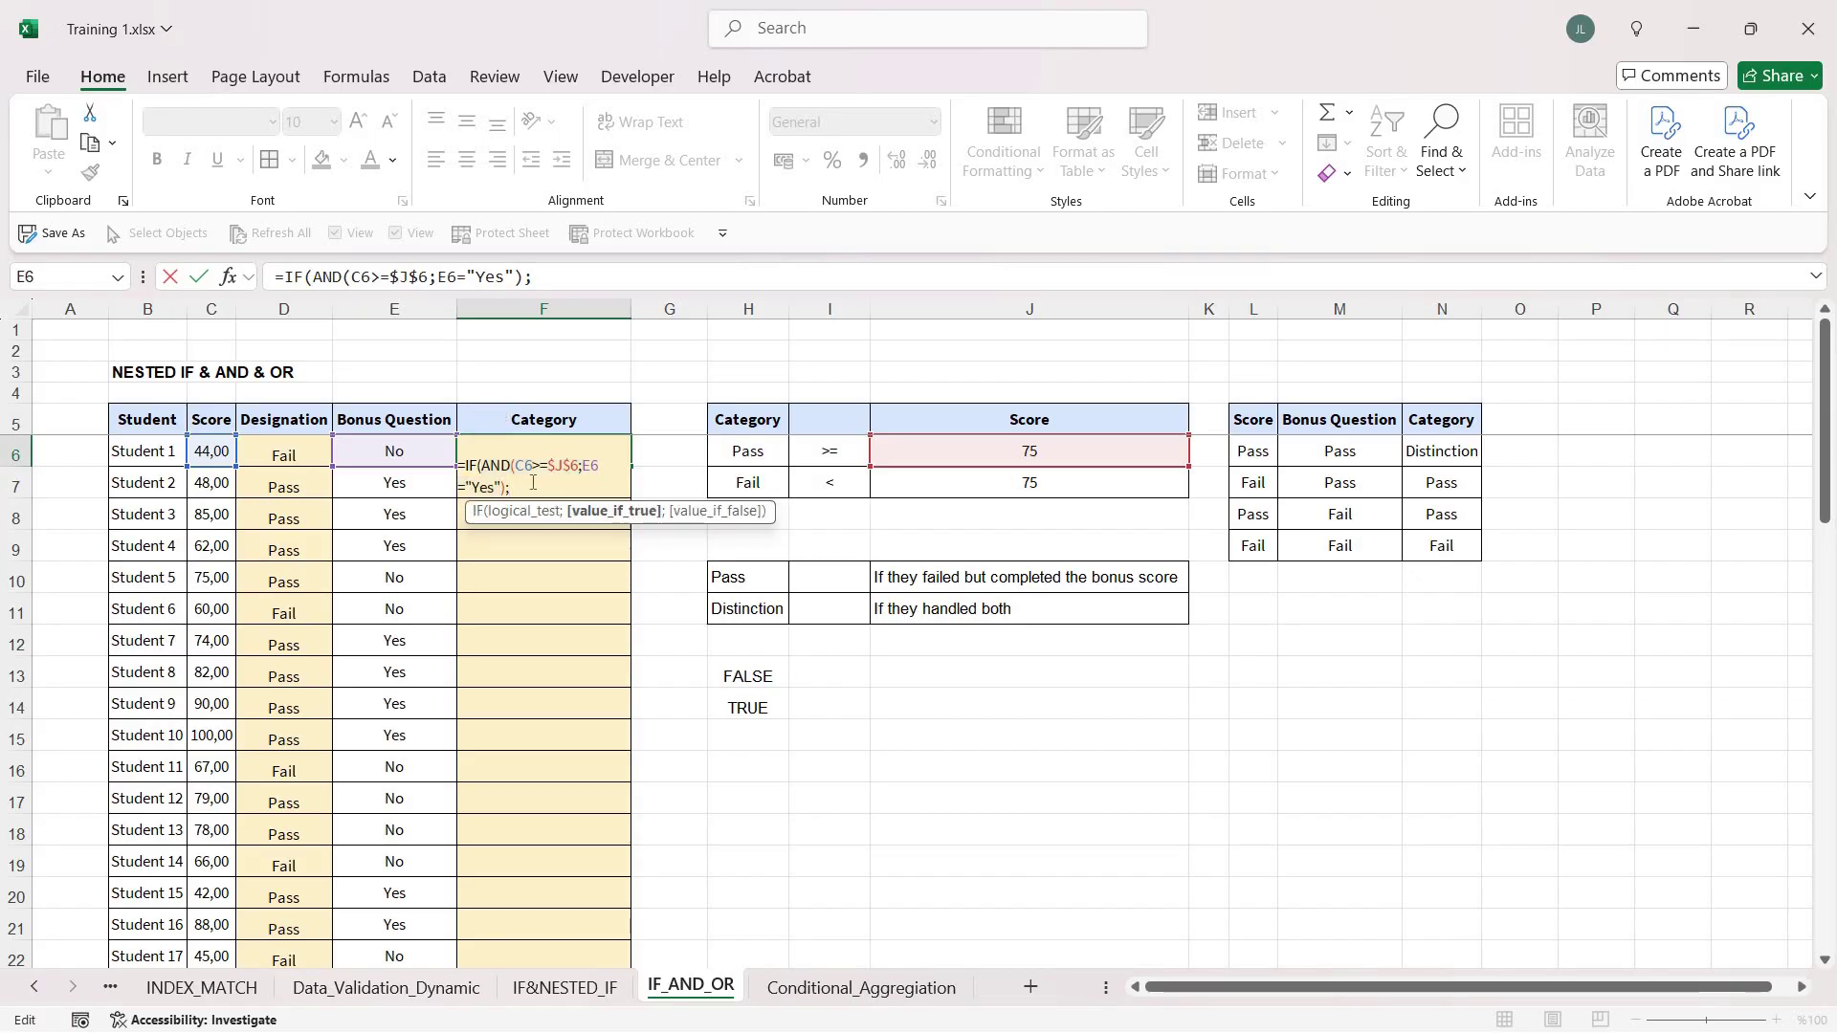
Use the Distinction cell as an absolute reference, $N$6, for the value if true in F6's formula.
{"action": "type", "text": ";\""}
{"action": "type", "text": "D"}
{"action": "key", "text": "BackSpace"}
{"action": "left_click", "coordinate": [1458, 445]}
{"action": "key", "text": "F4"}
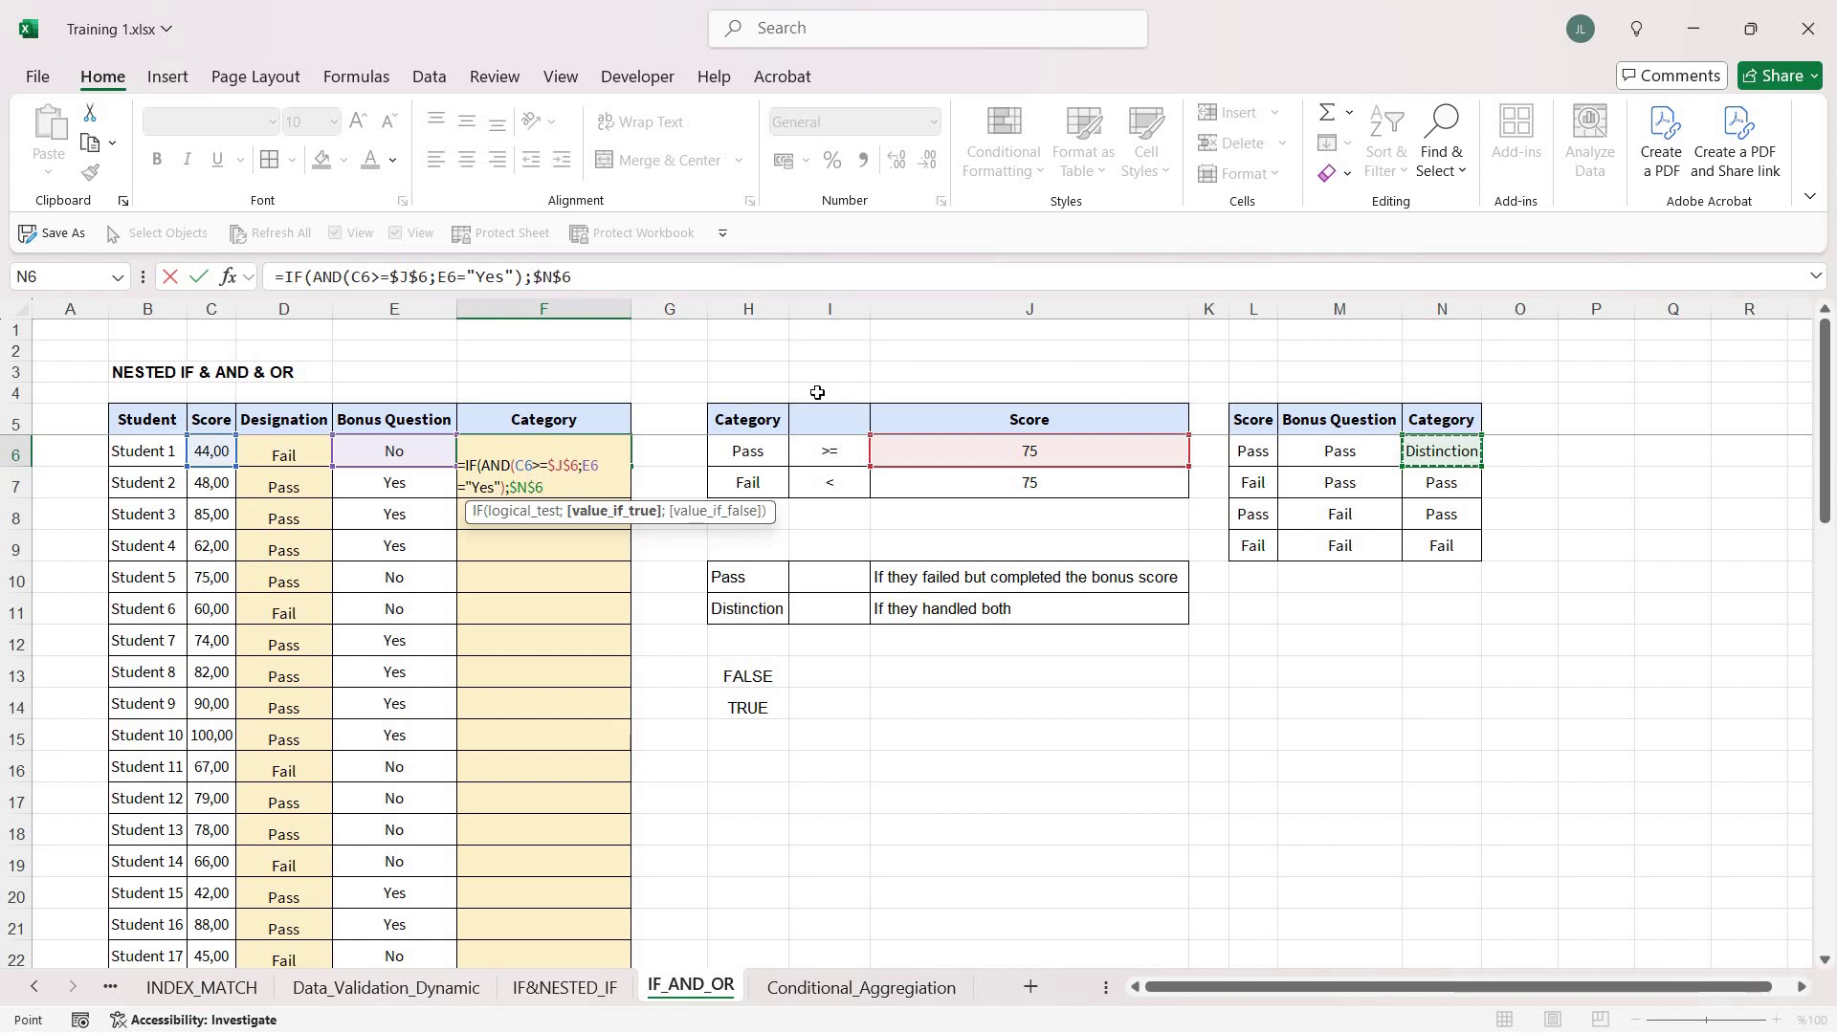
{"action": "type", "text": ";"}
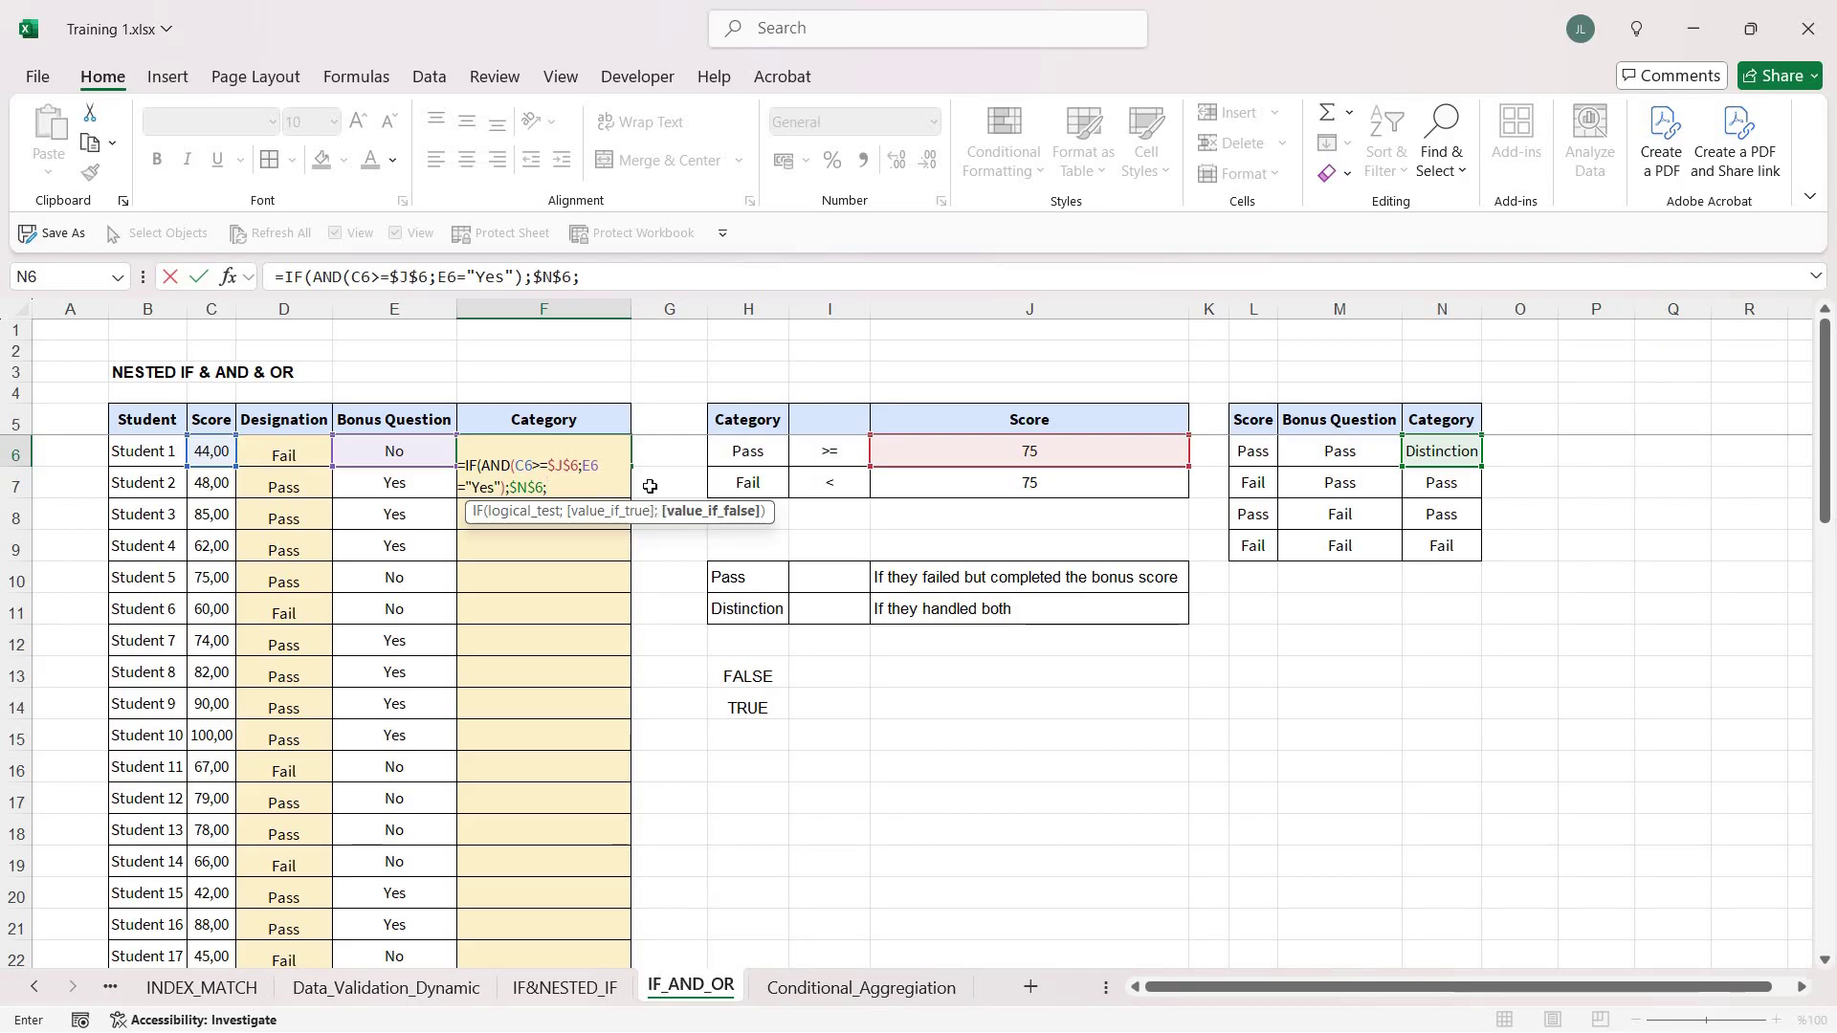
Nest a second IF as F6's value if false, with the test OR(C6>=$J$6;E6="Yes").
{"action": "type", "text": "IF("}
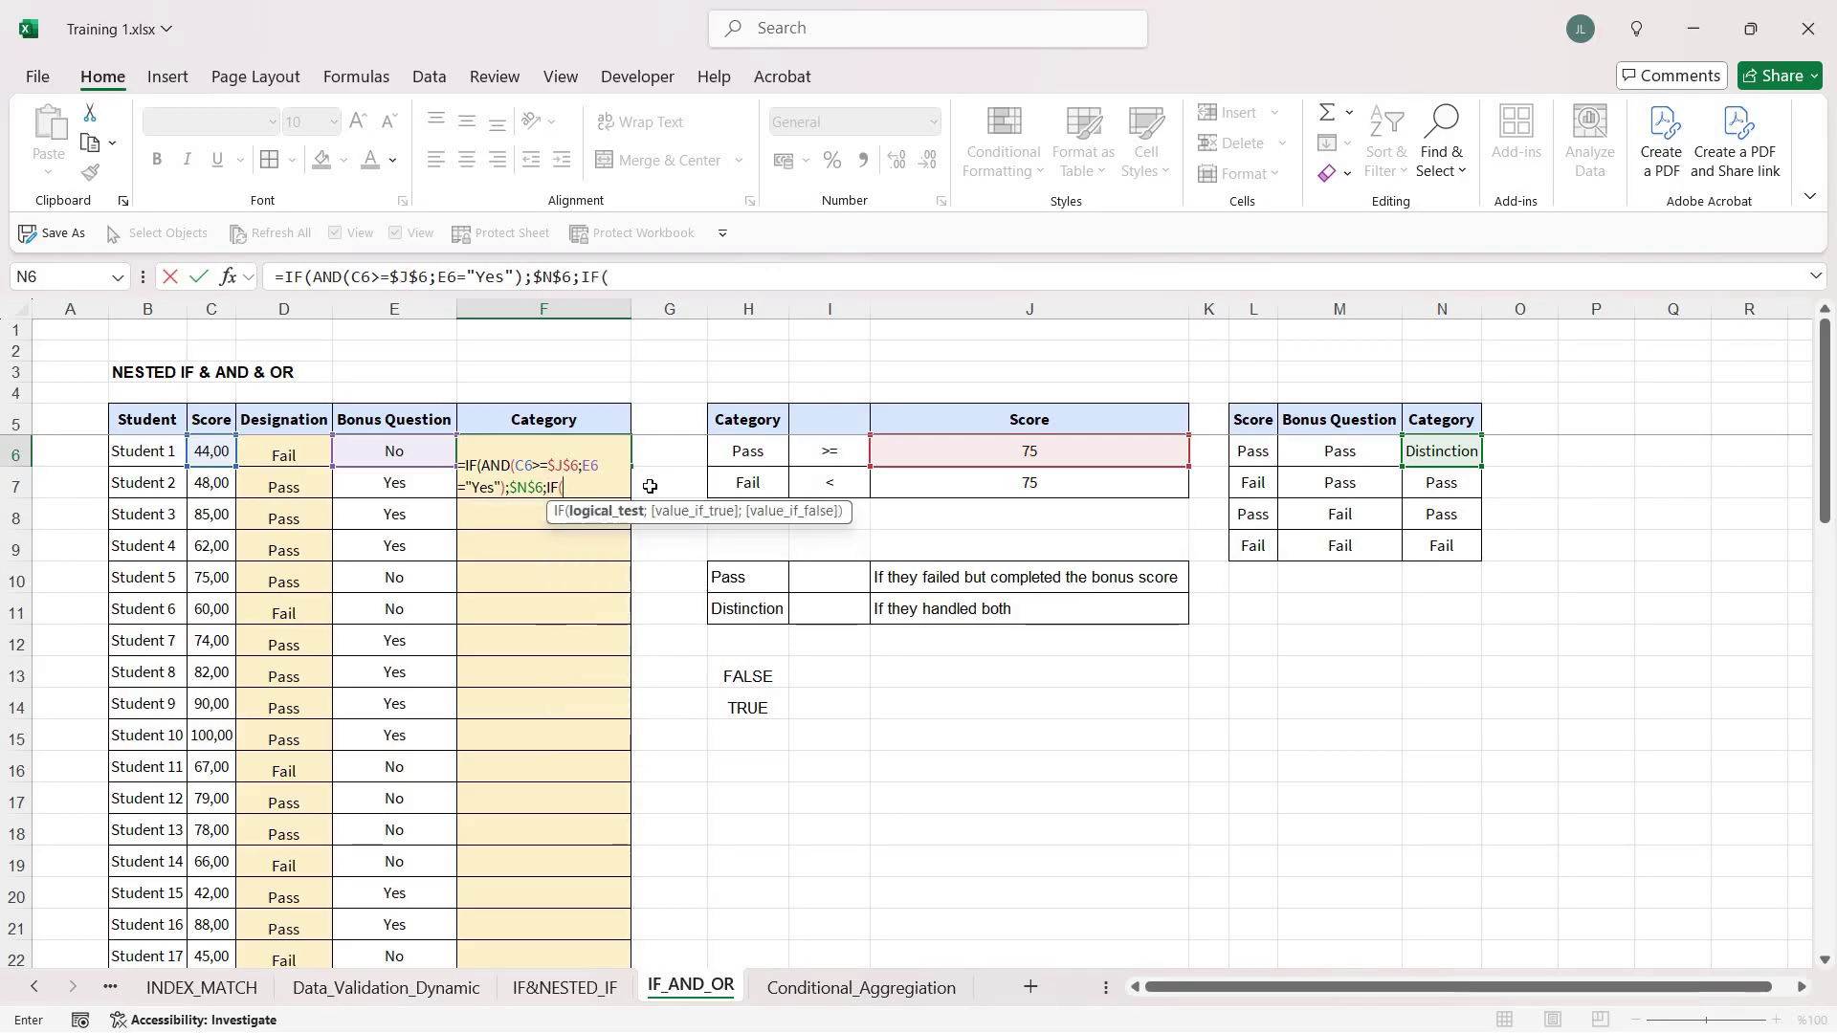
{"action": "type", "text": "OR"}
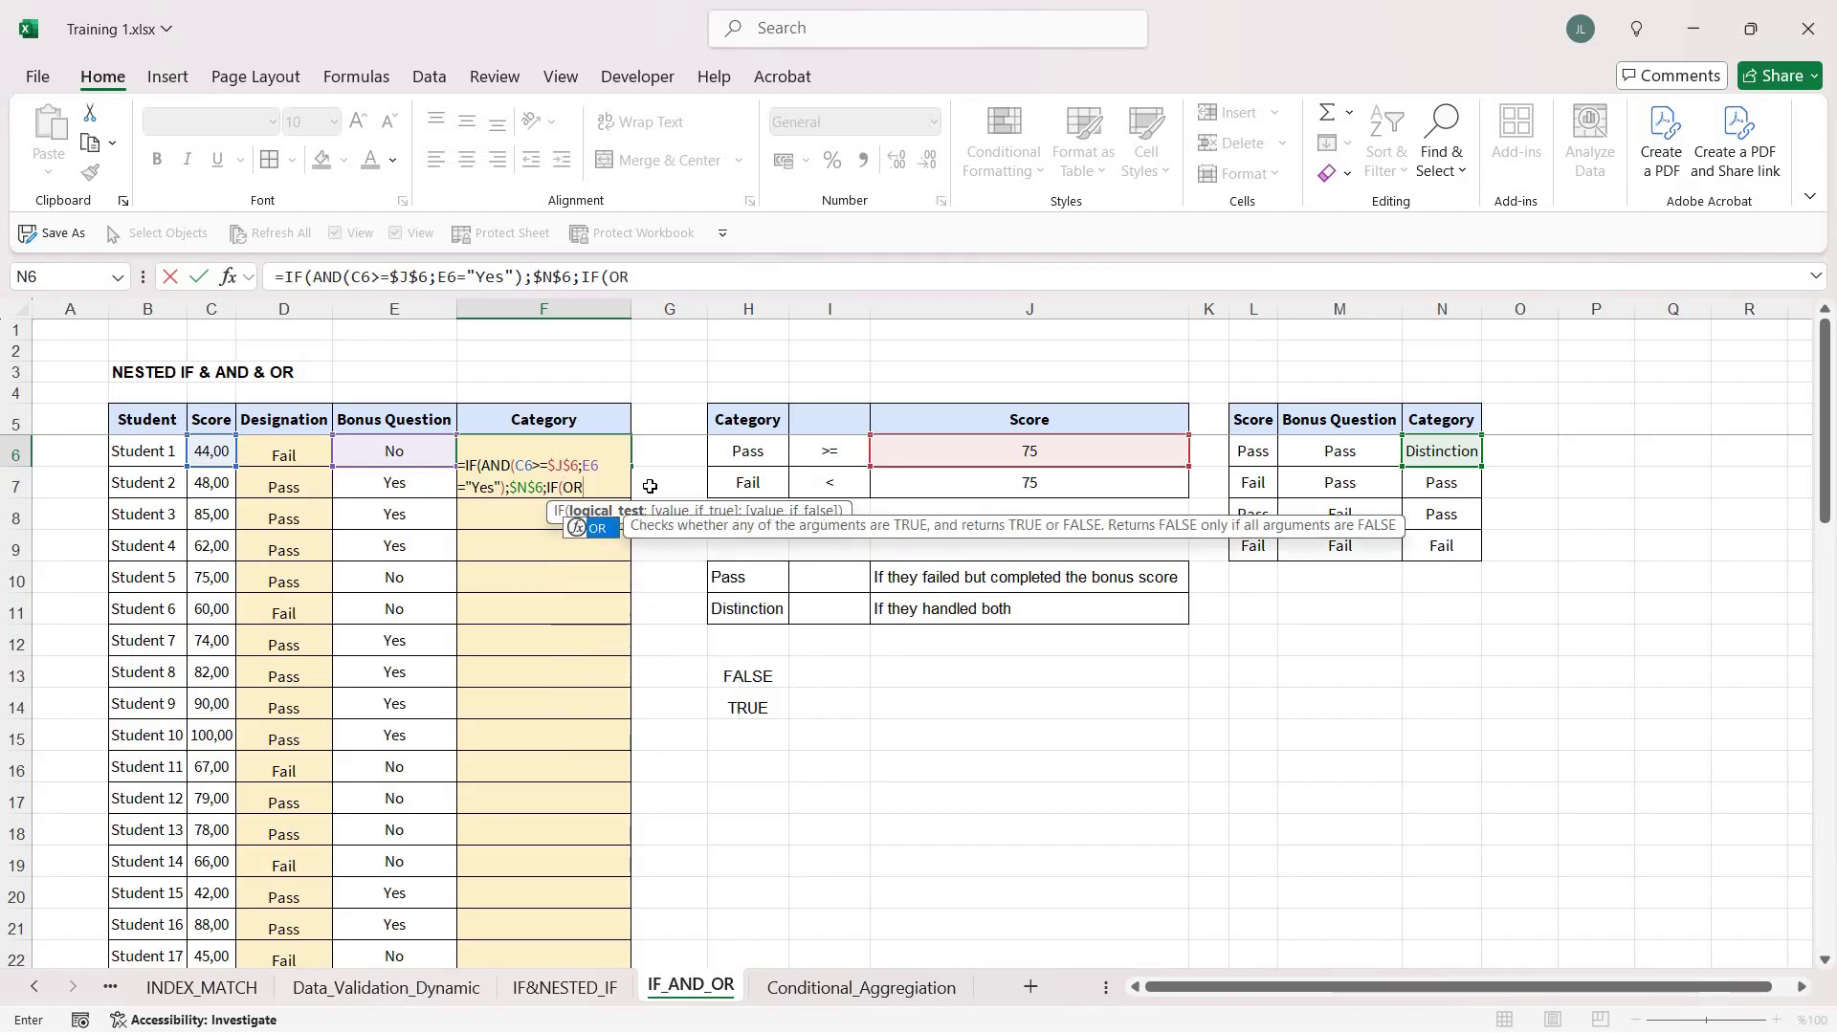
{"action": "type", "text": "("}
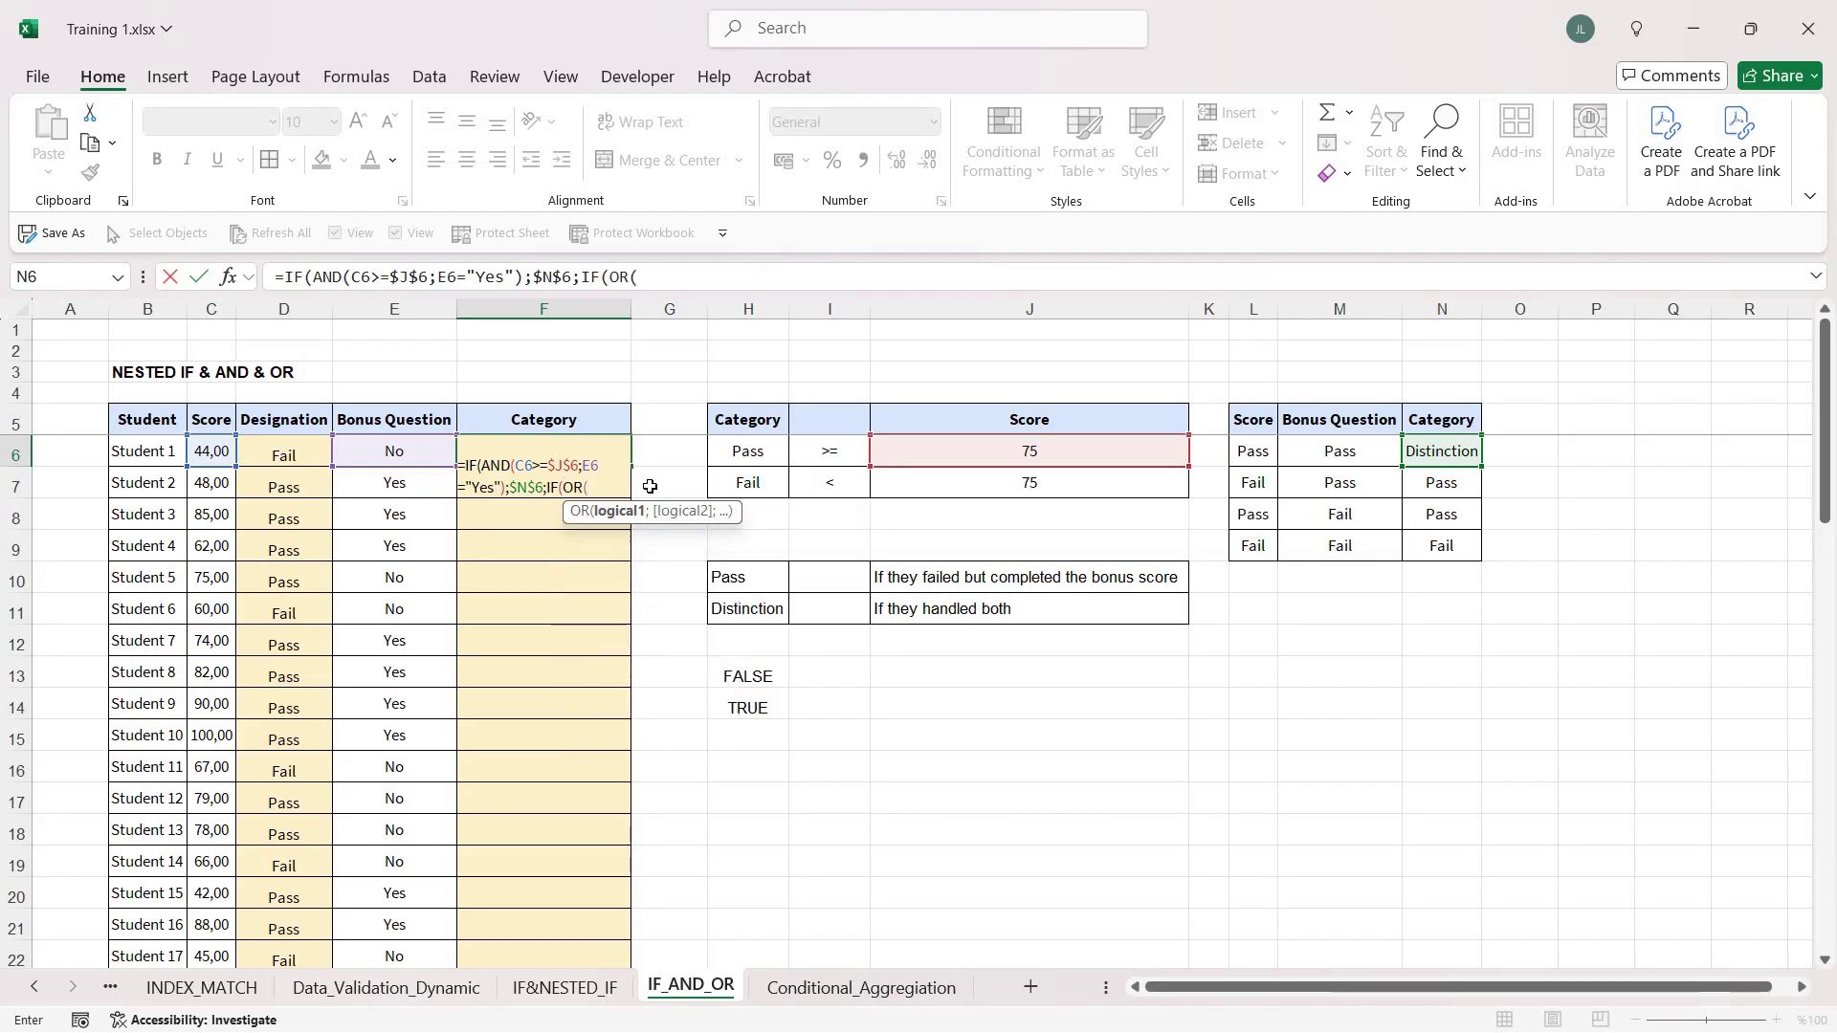
{"action": "left_click", "coordinate": [210, 455]}
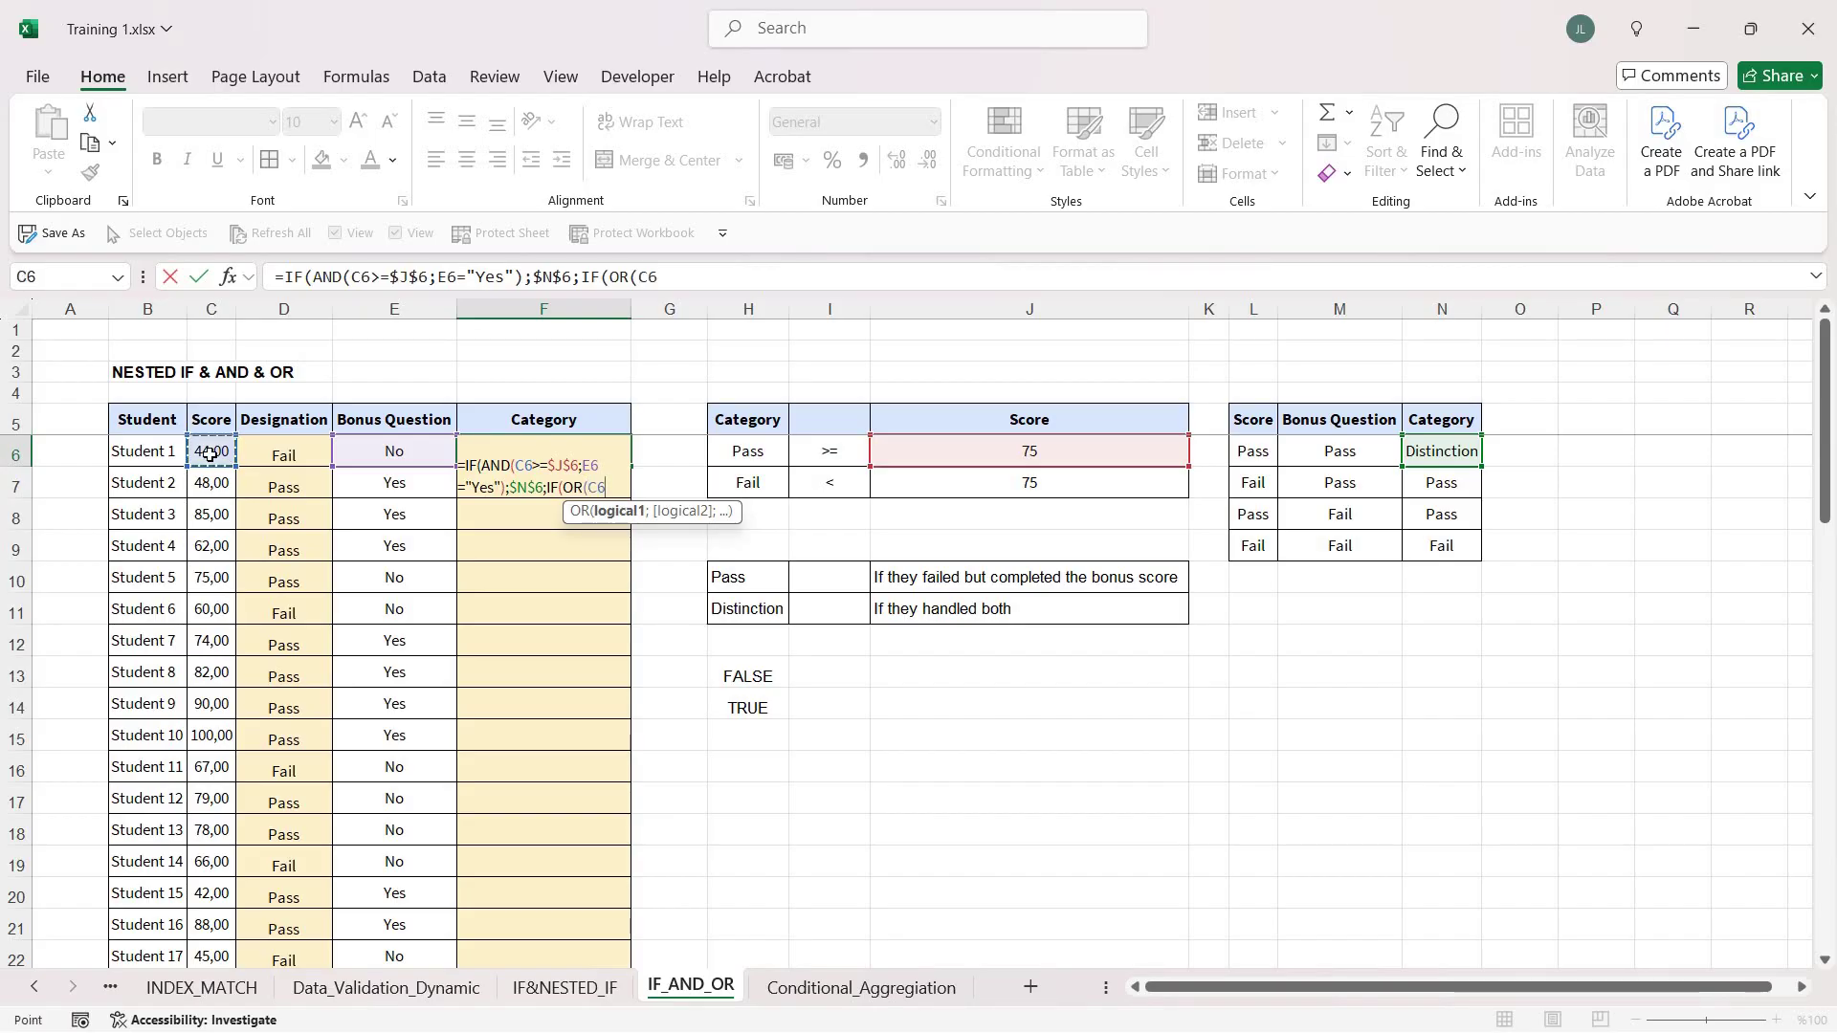
{"action": "type", "text": ">="}
{"action": "left_click", "coordinate": [1096, 451]}
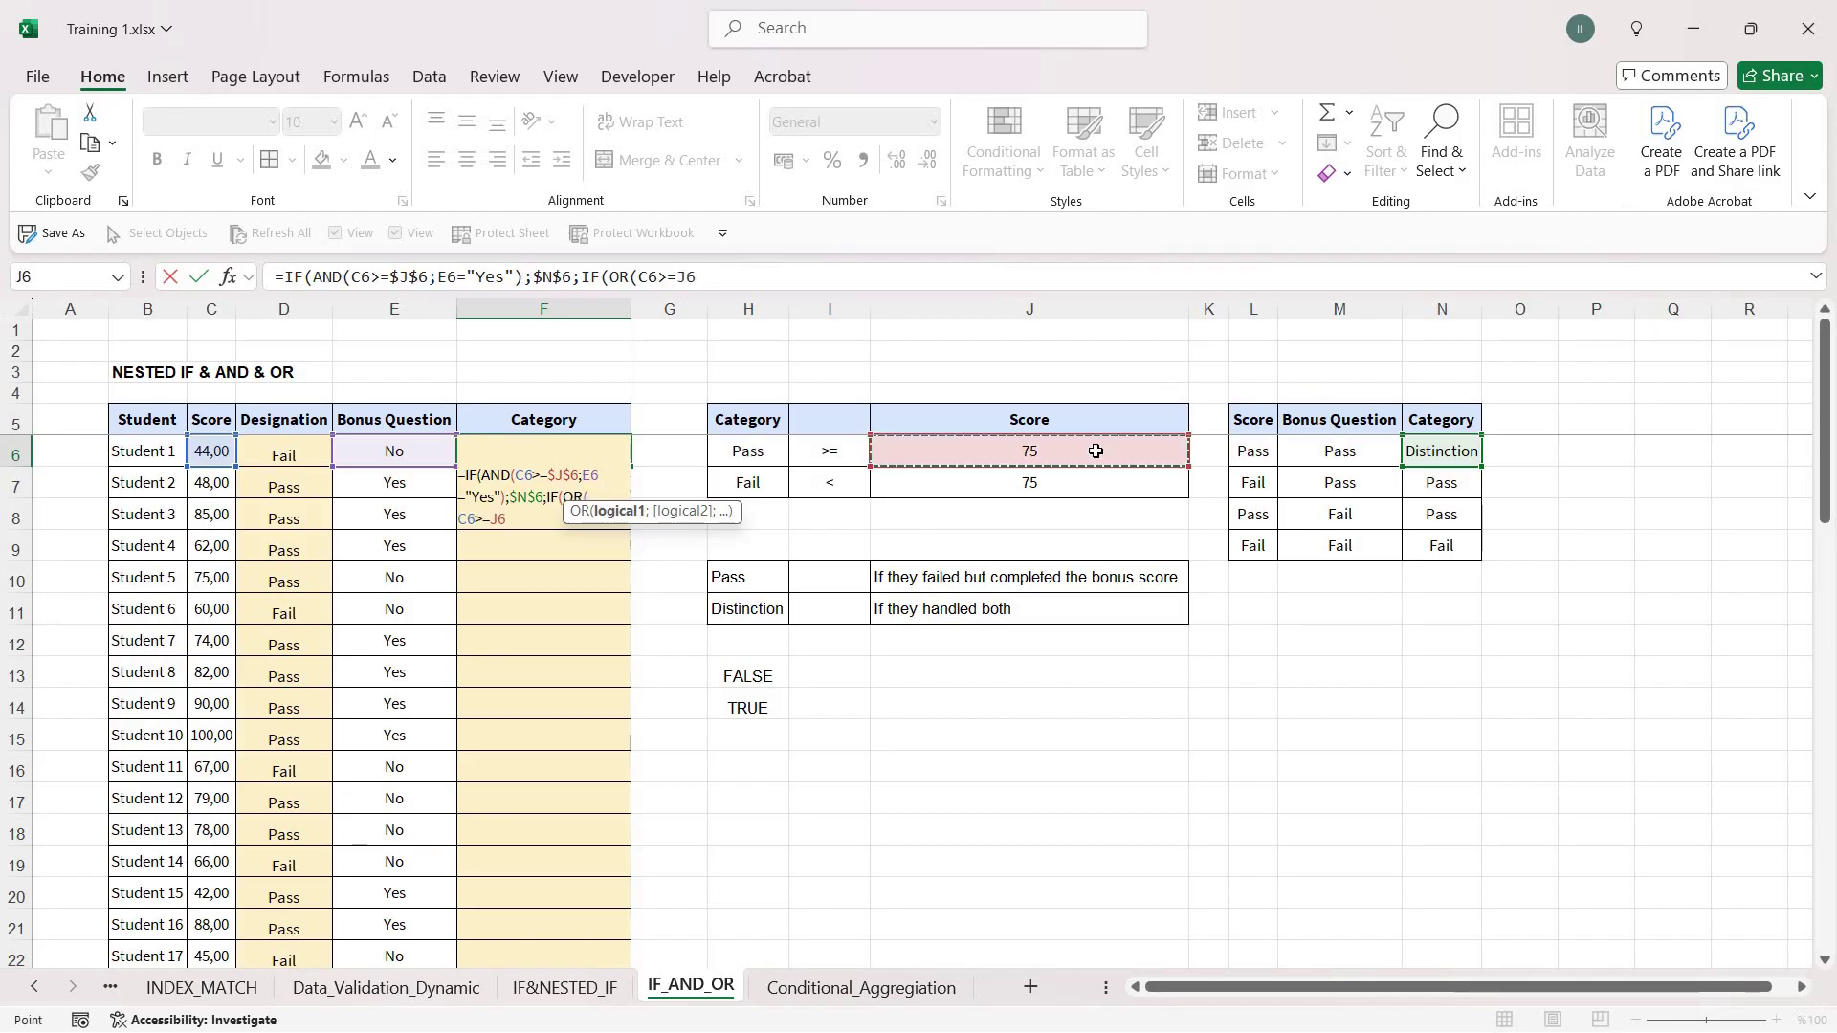
{"action": "key", "text": "F4"}
{"action": "type", "text": ";"}
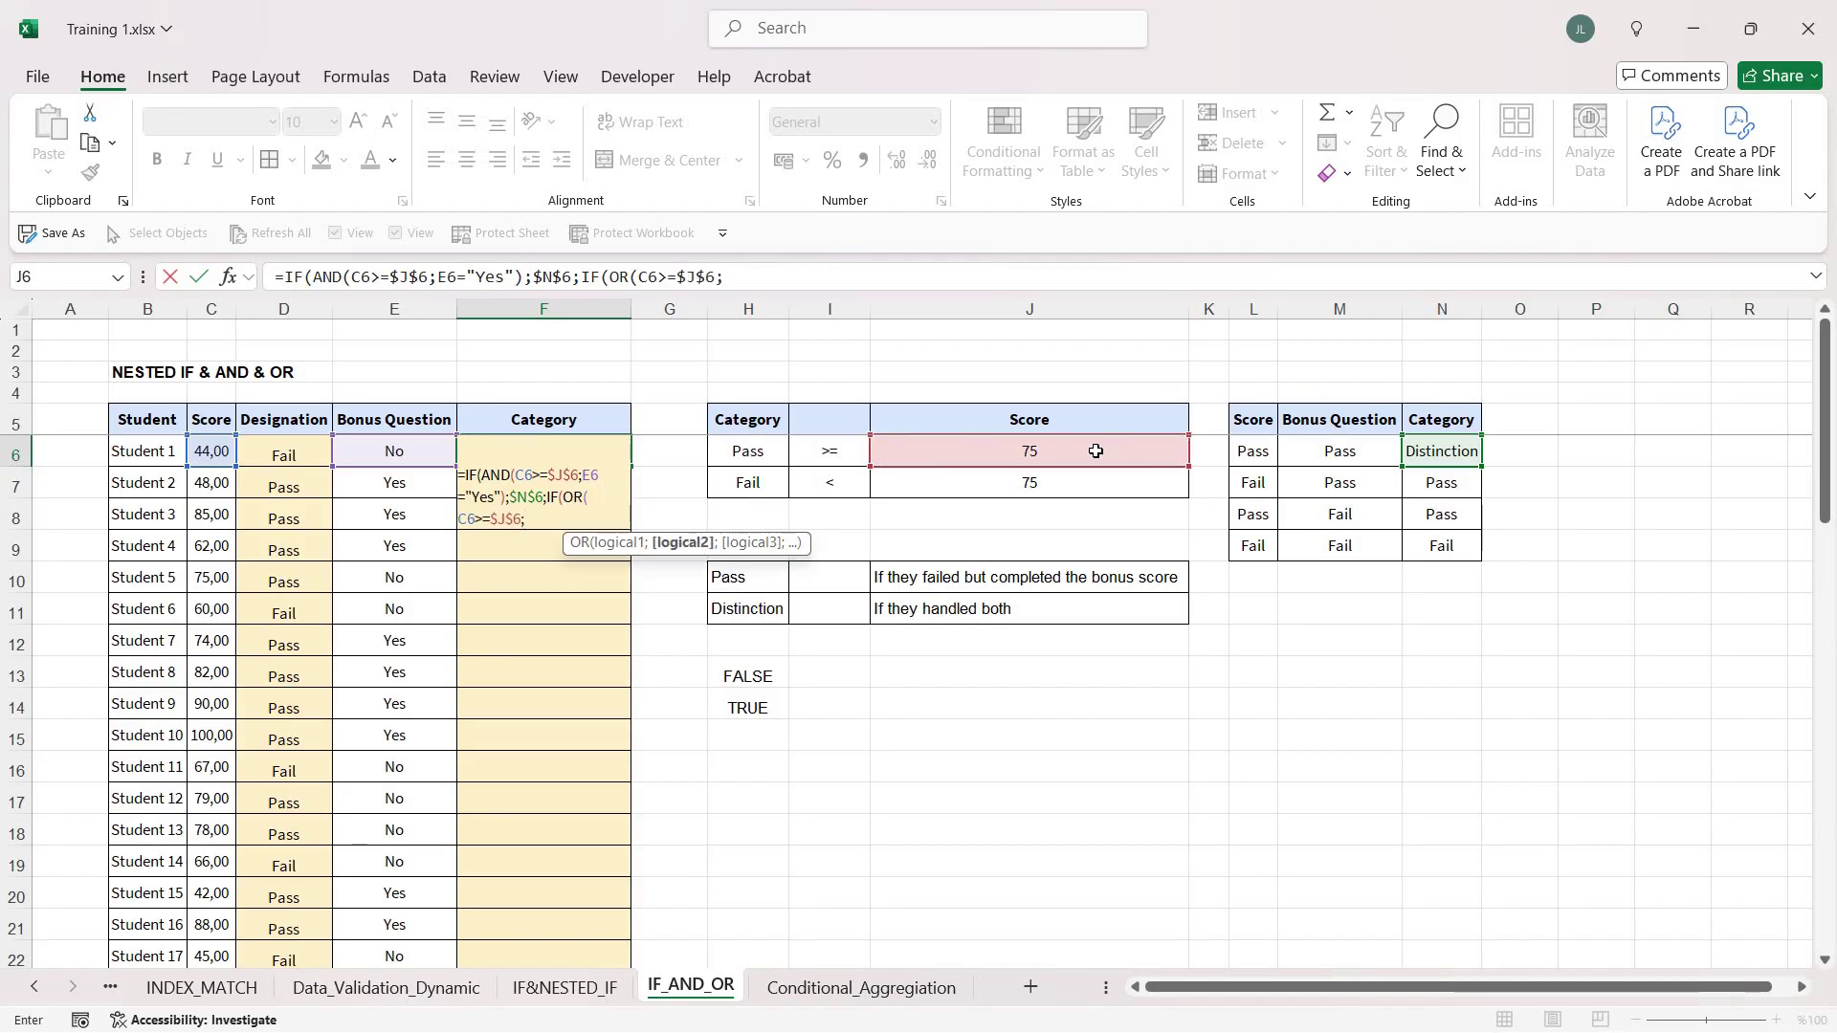
{"action": "left_click", "coordinate": [438, 451]}
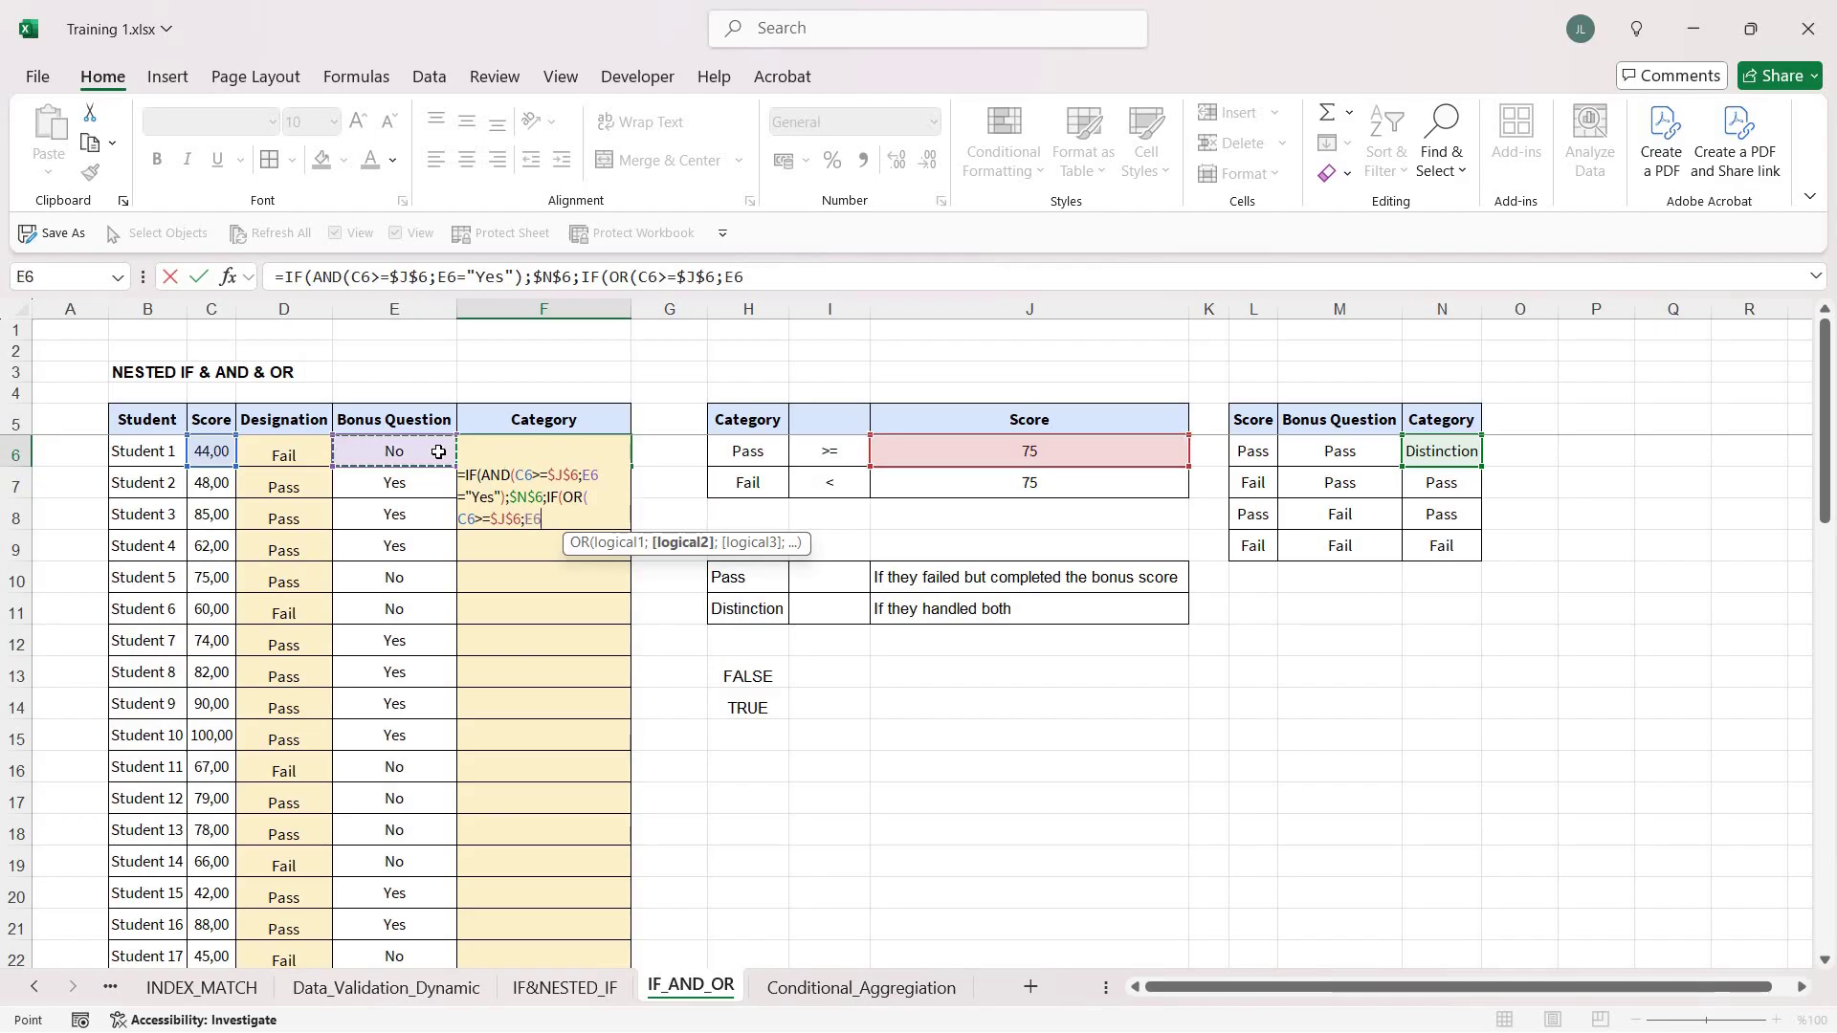
{"action": "type", "text": "=\"Yes\")"}
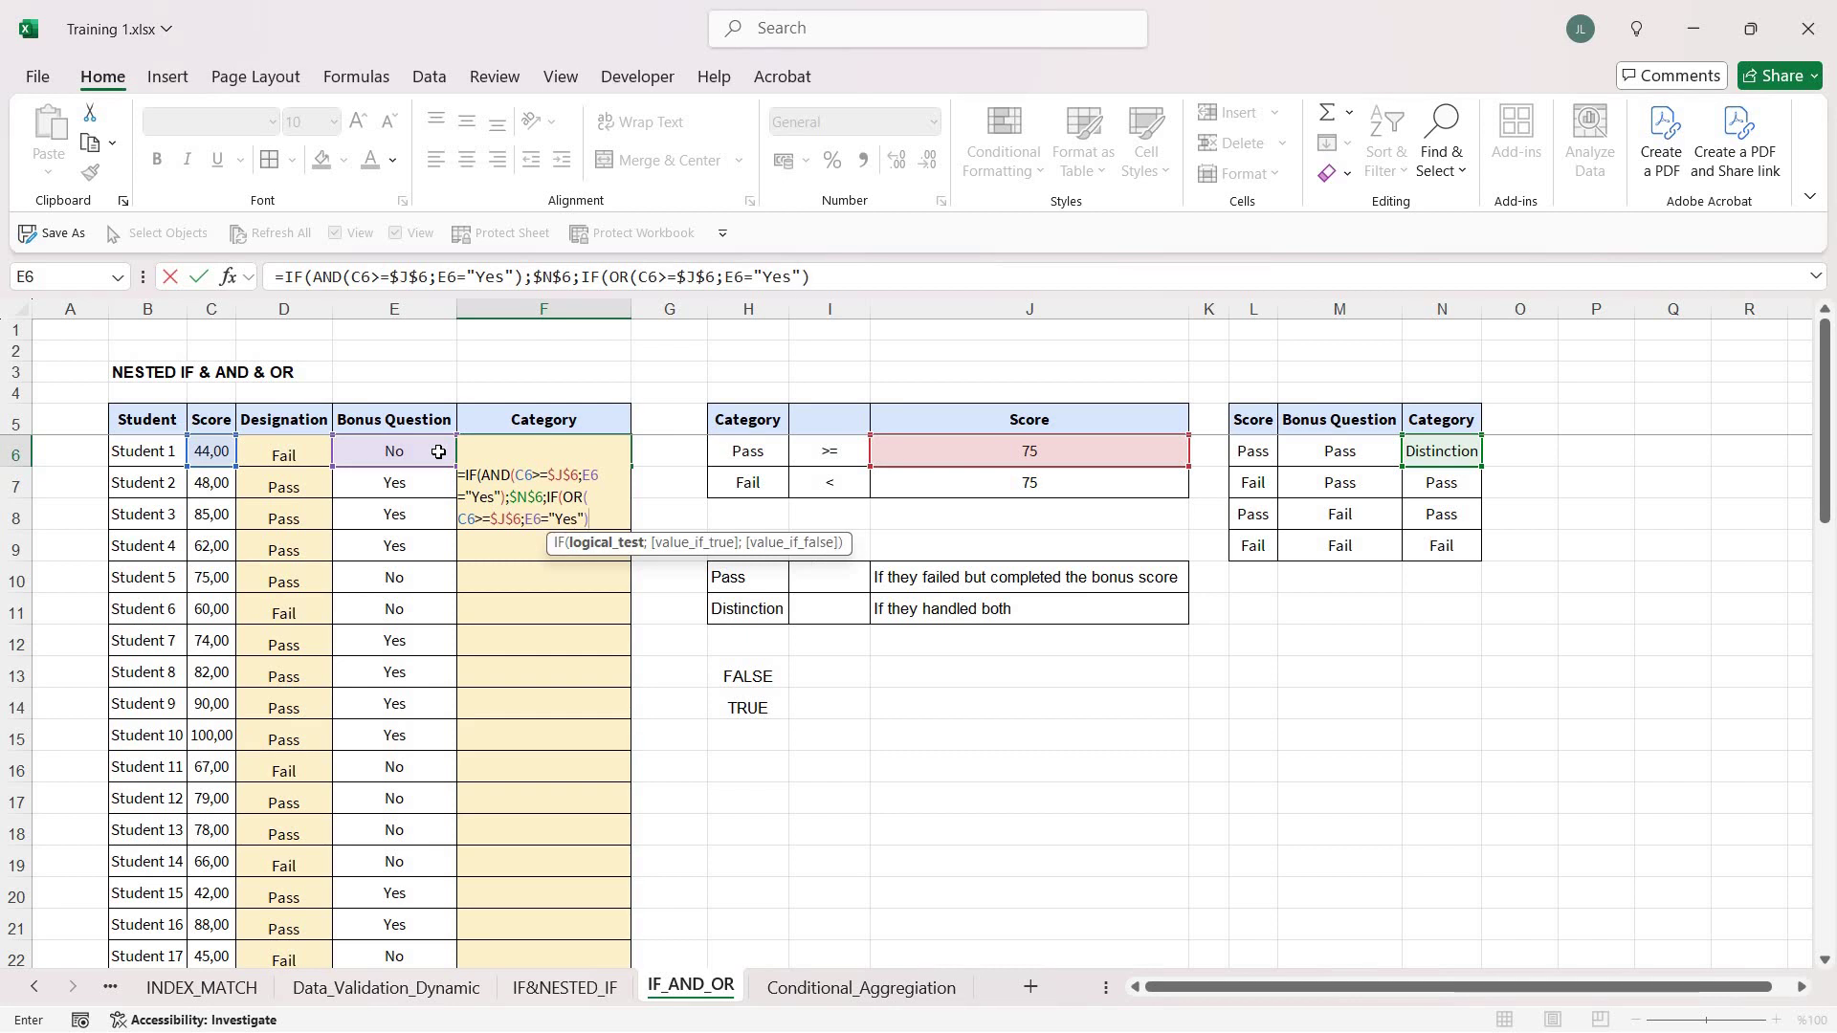
{"action": "type", "text": ";"}
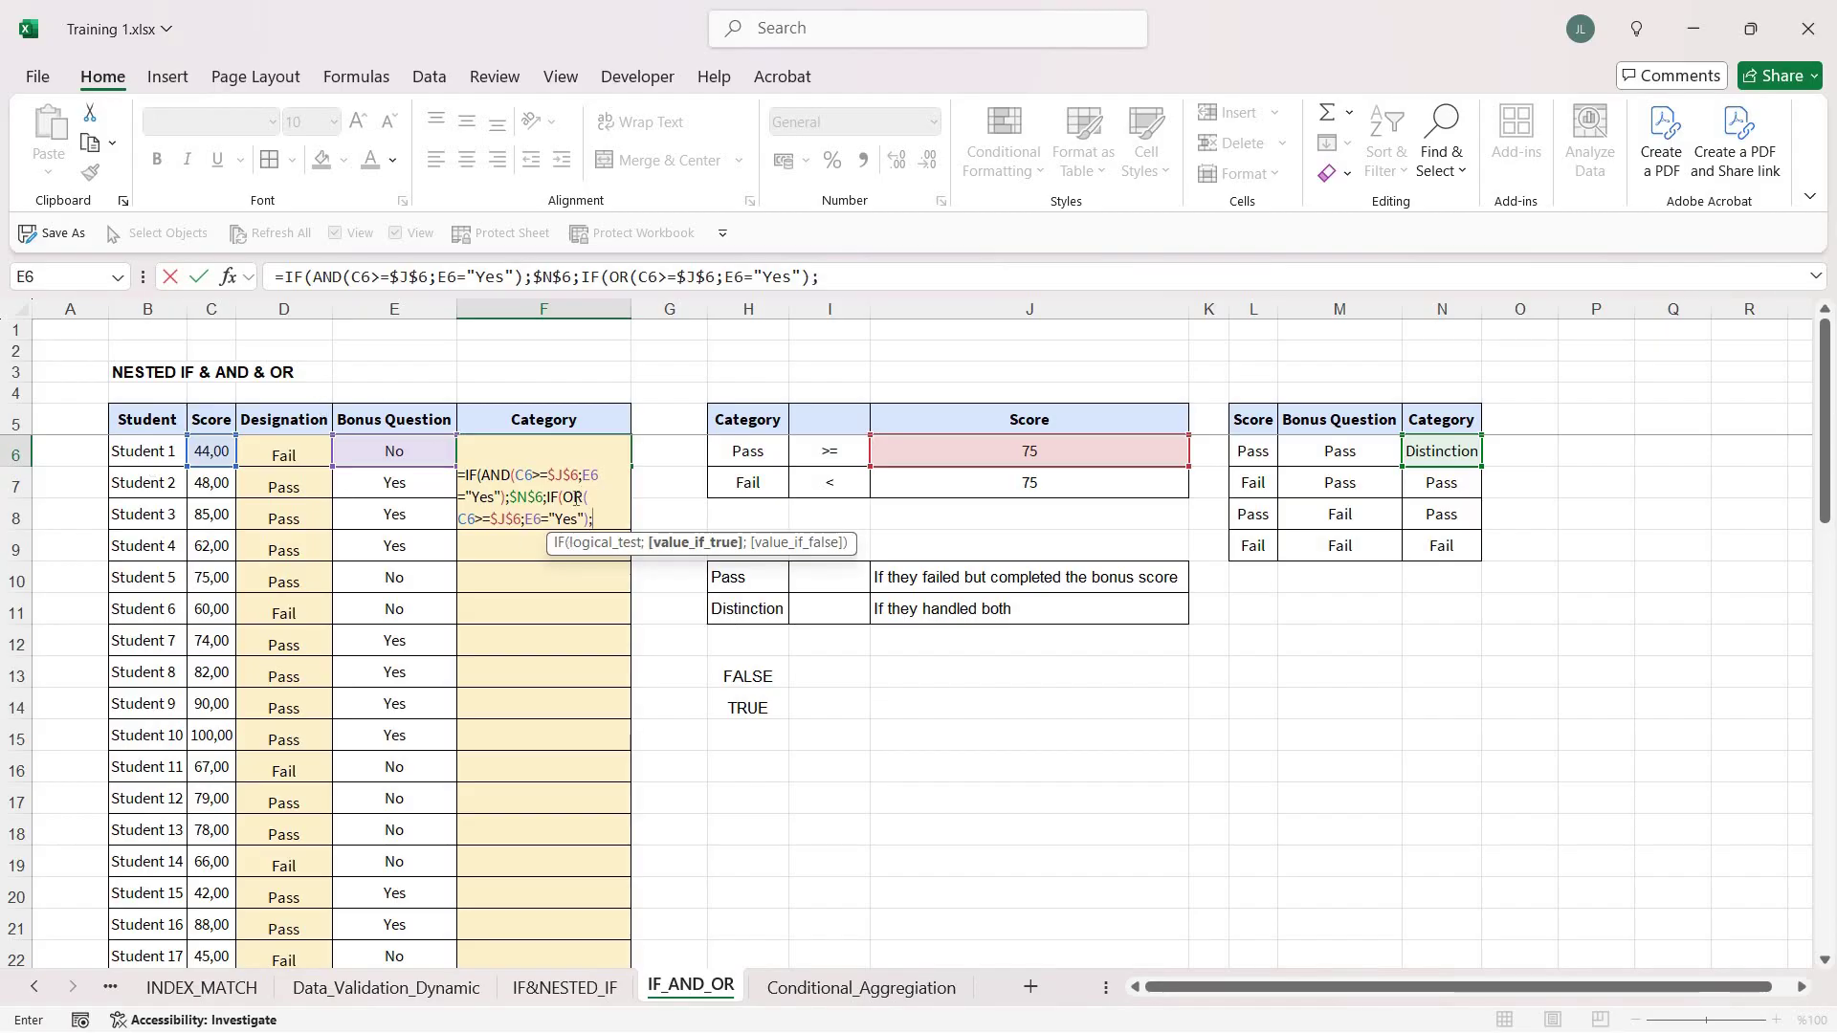
Finish F6's nested IF with $N$7 if true and $N$9 if false, enter the formula and reselect F6.
{"action": "left_click", "coordinate": [1459, 486]}
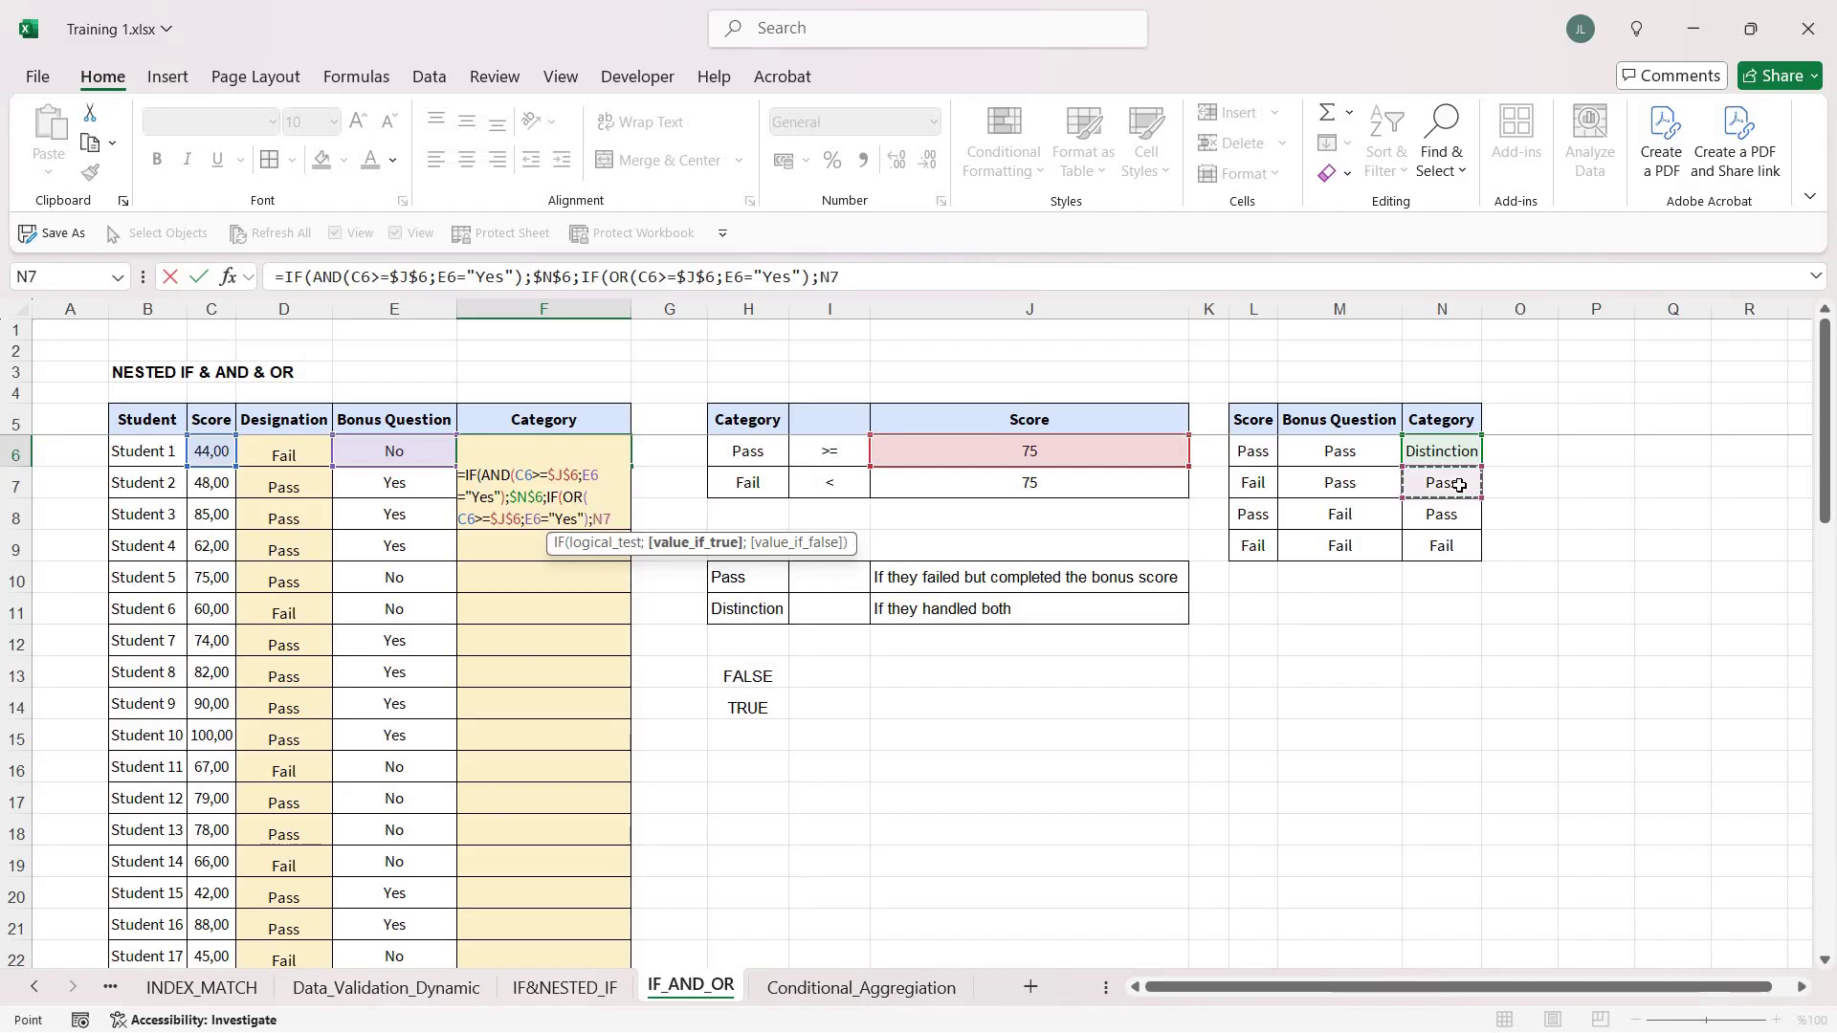
{"action": "key", "text": "F4"}
{"action": "type", "text": ";"}
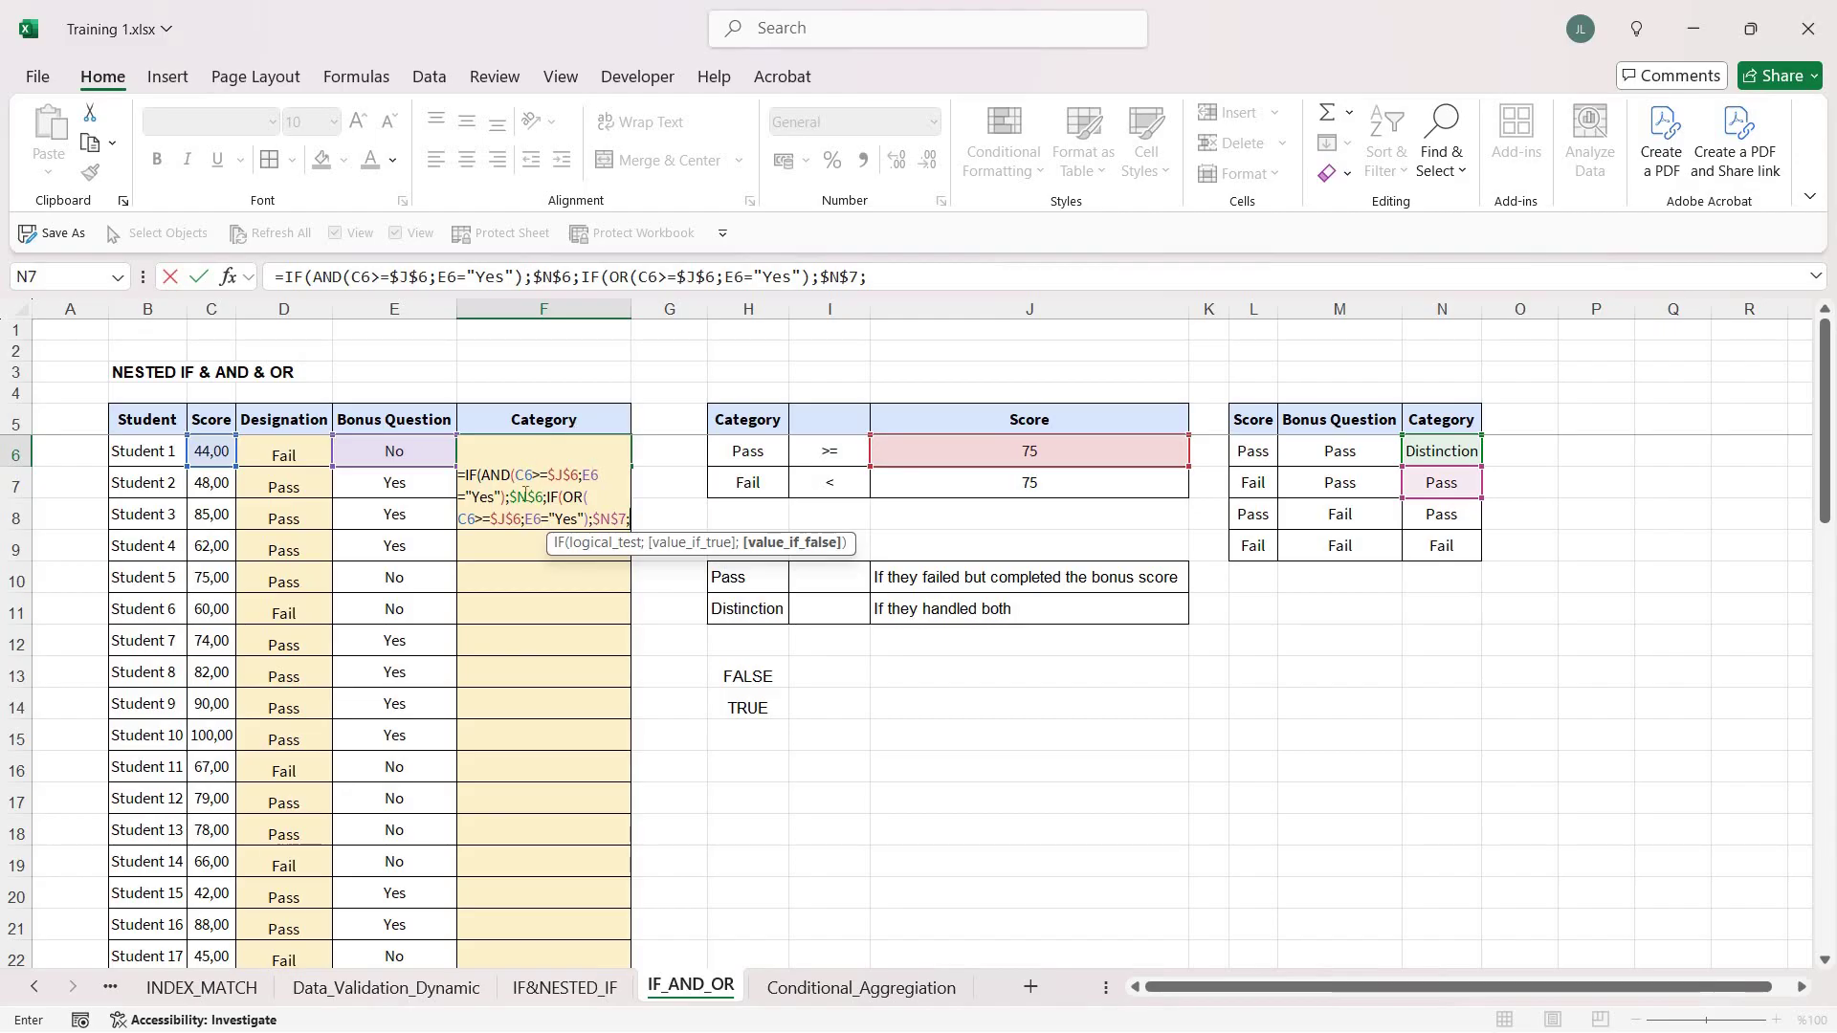
{"action": "left_click", "coordinate": [1435, 549]}
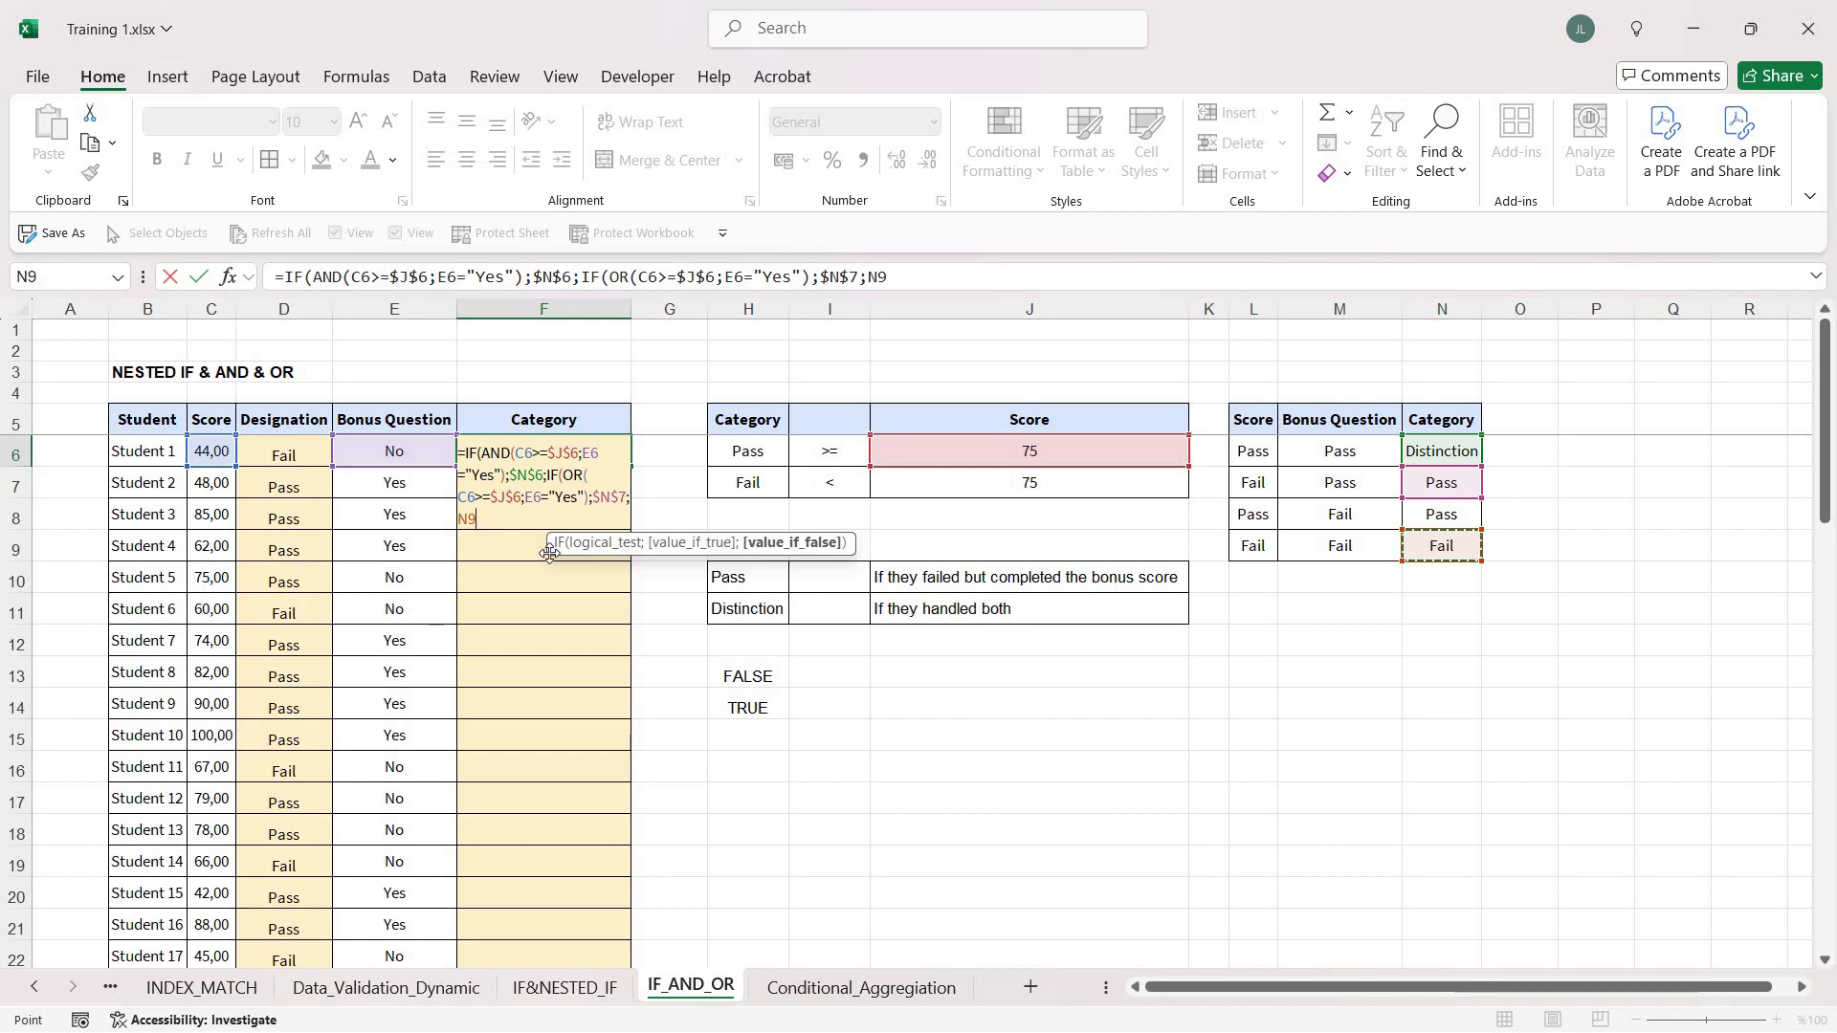
{"action": "key", "text": "F4"}
{"action": "type", "text": "))"}
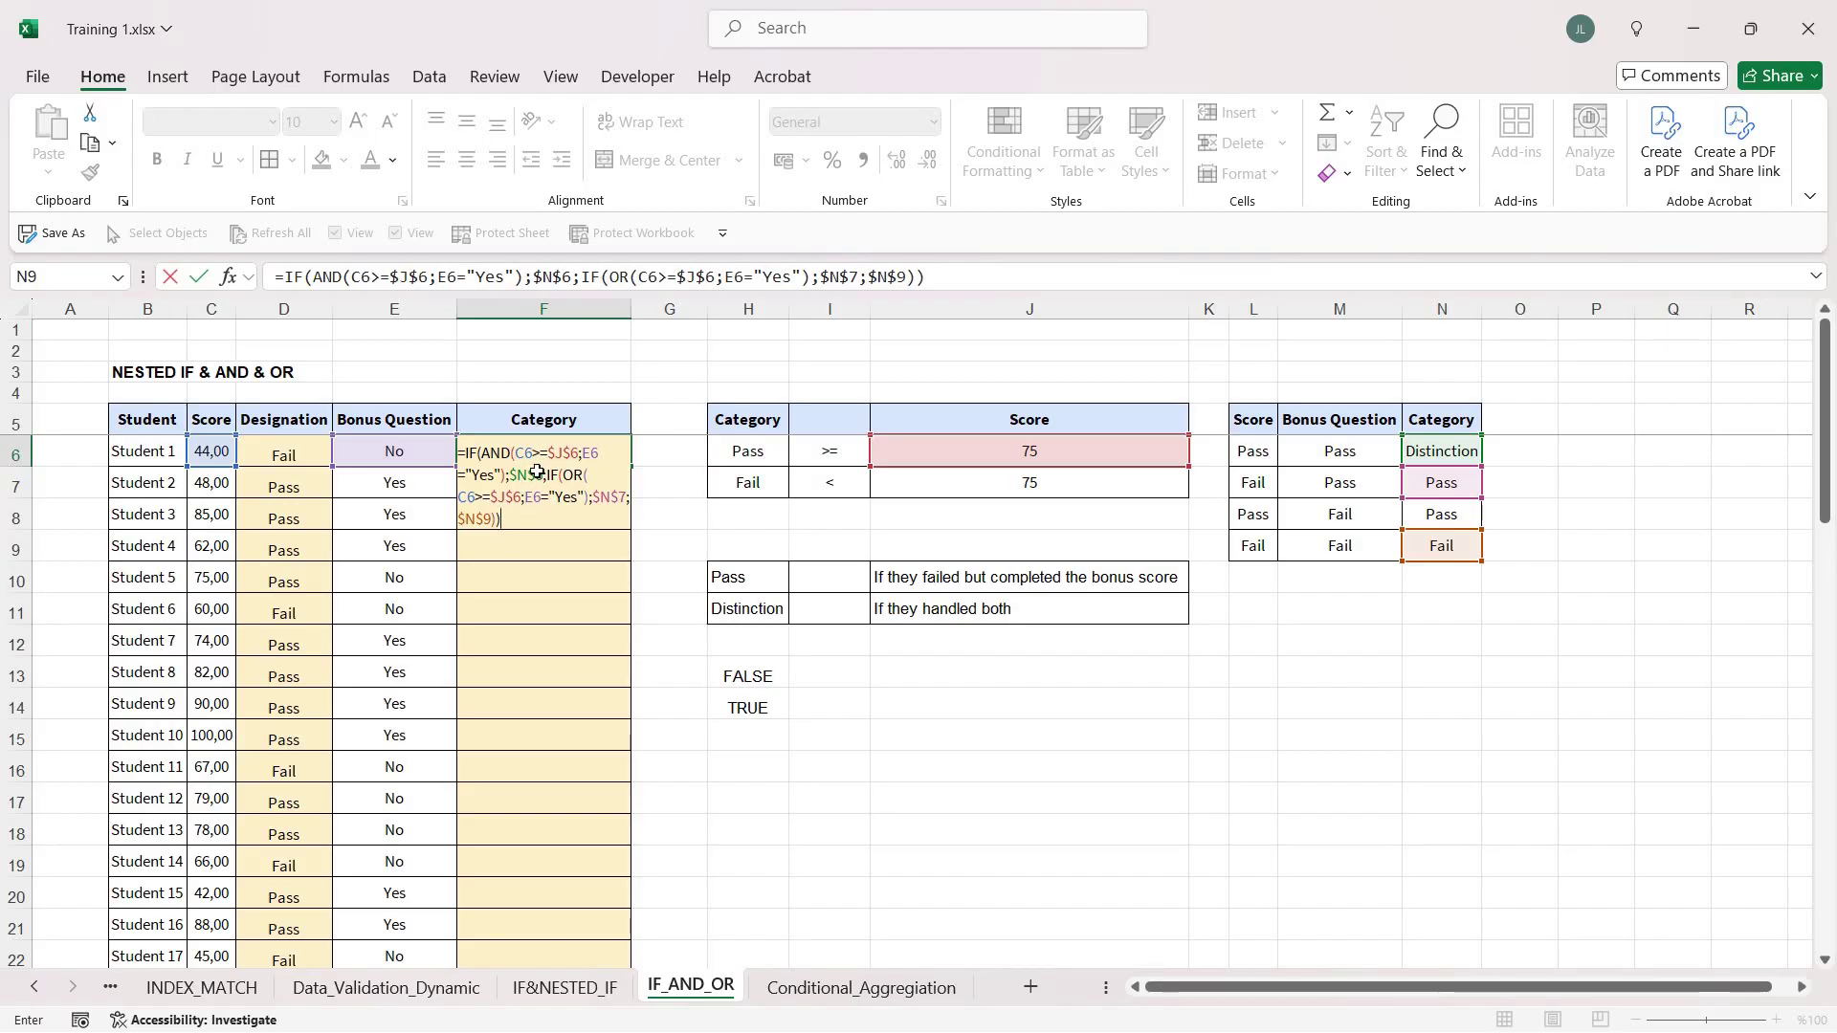
{"action": "key", "text": "Return"}
{"action": "left_click", "coordinate": [557, 450]}
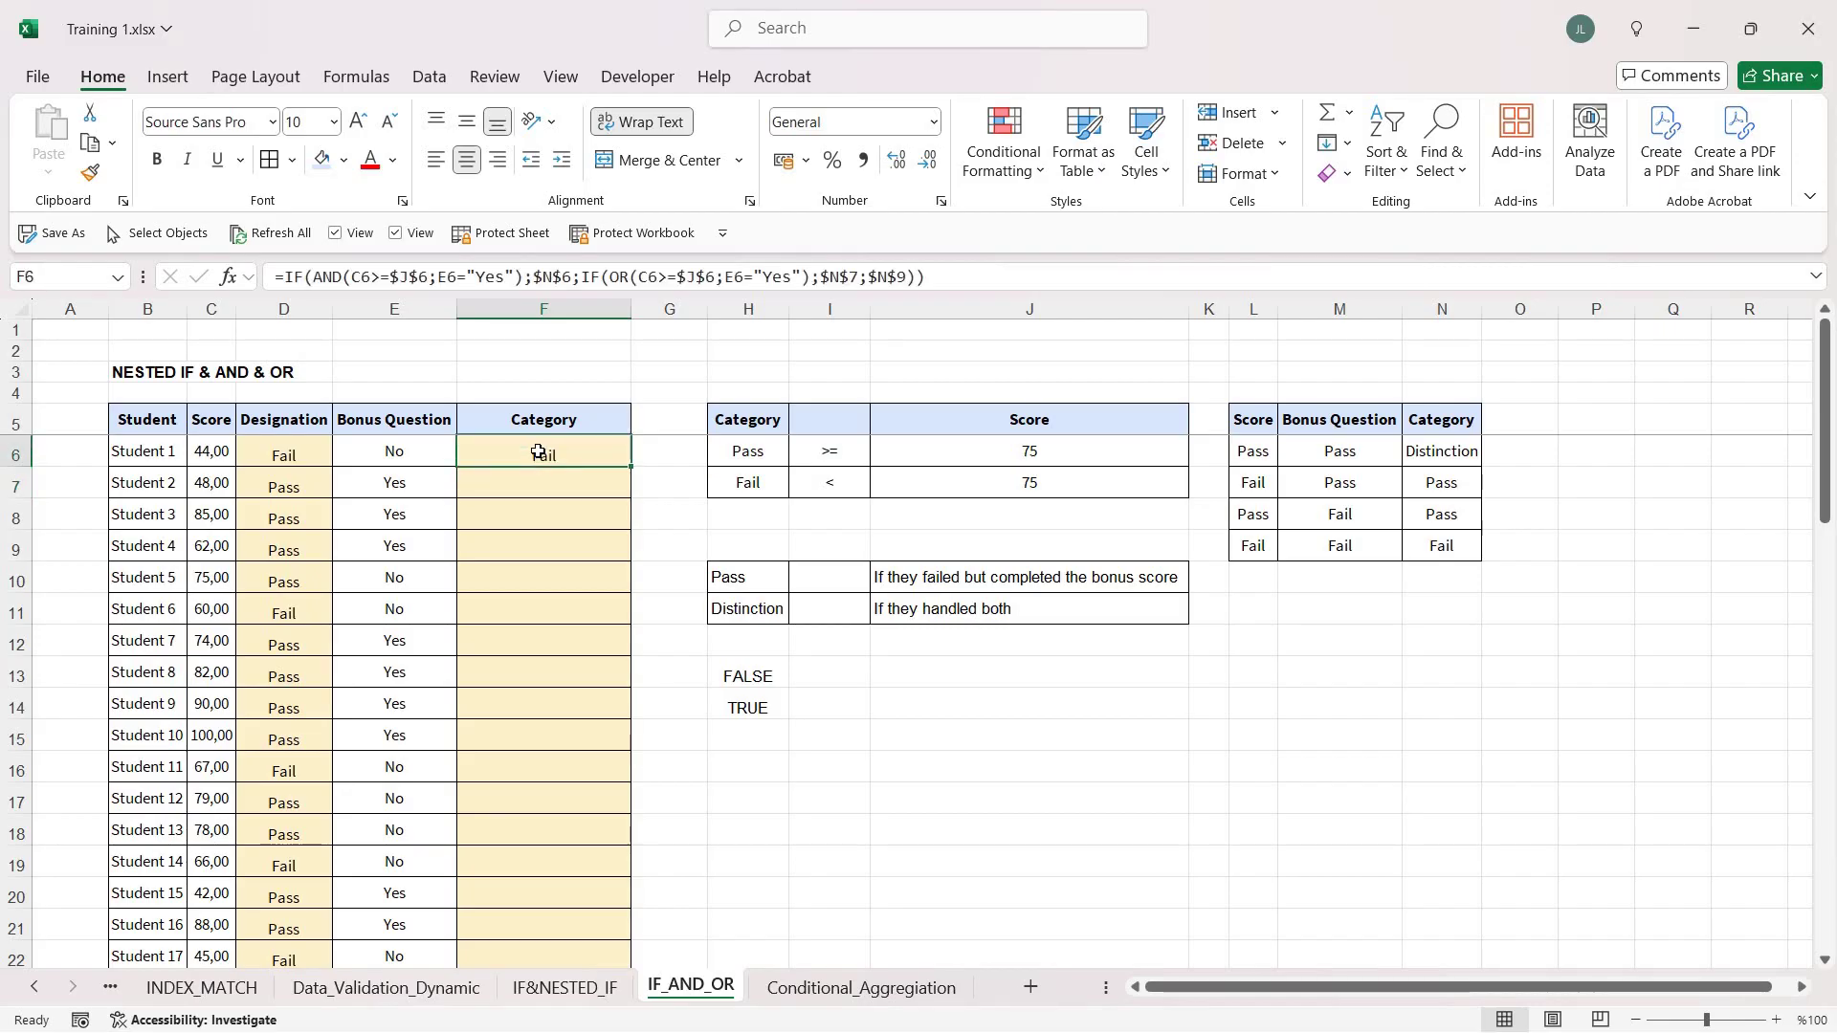
Copy F6 and paste only its formula into the Category column, F6:F55.
{"action": "key", "text": "ctrl+c"}
{"action": "key", "text": "ctrl+Down"}
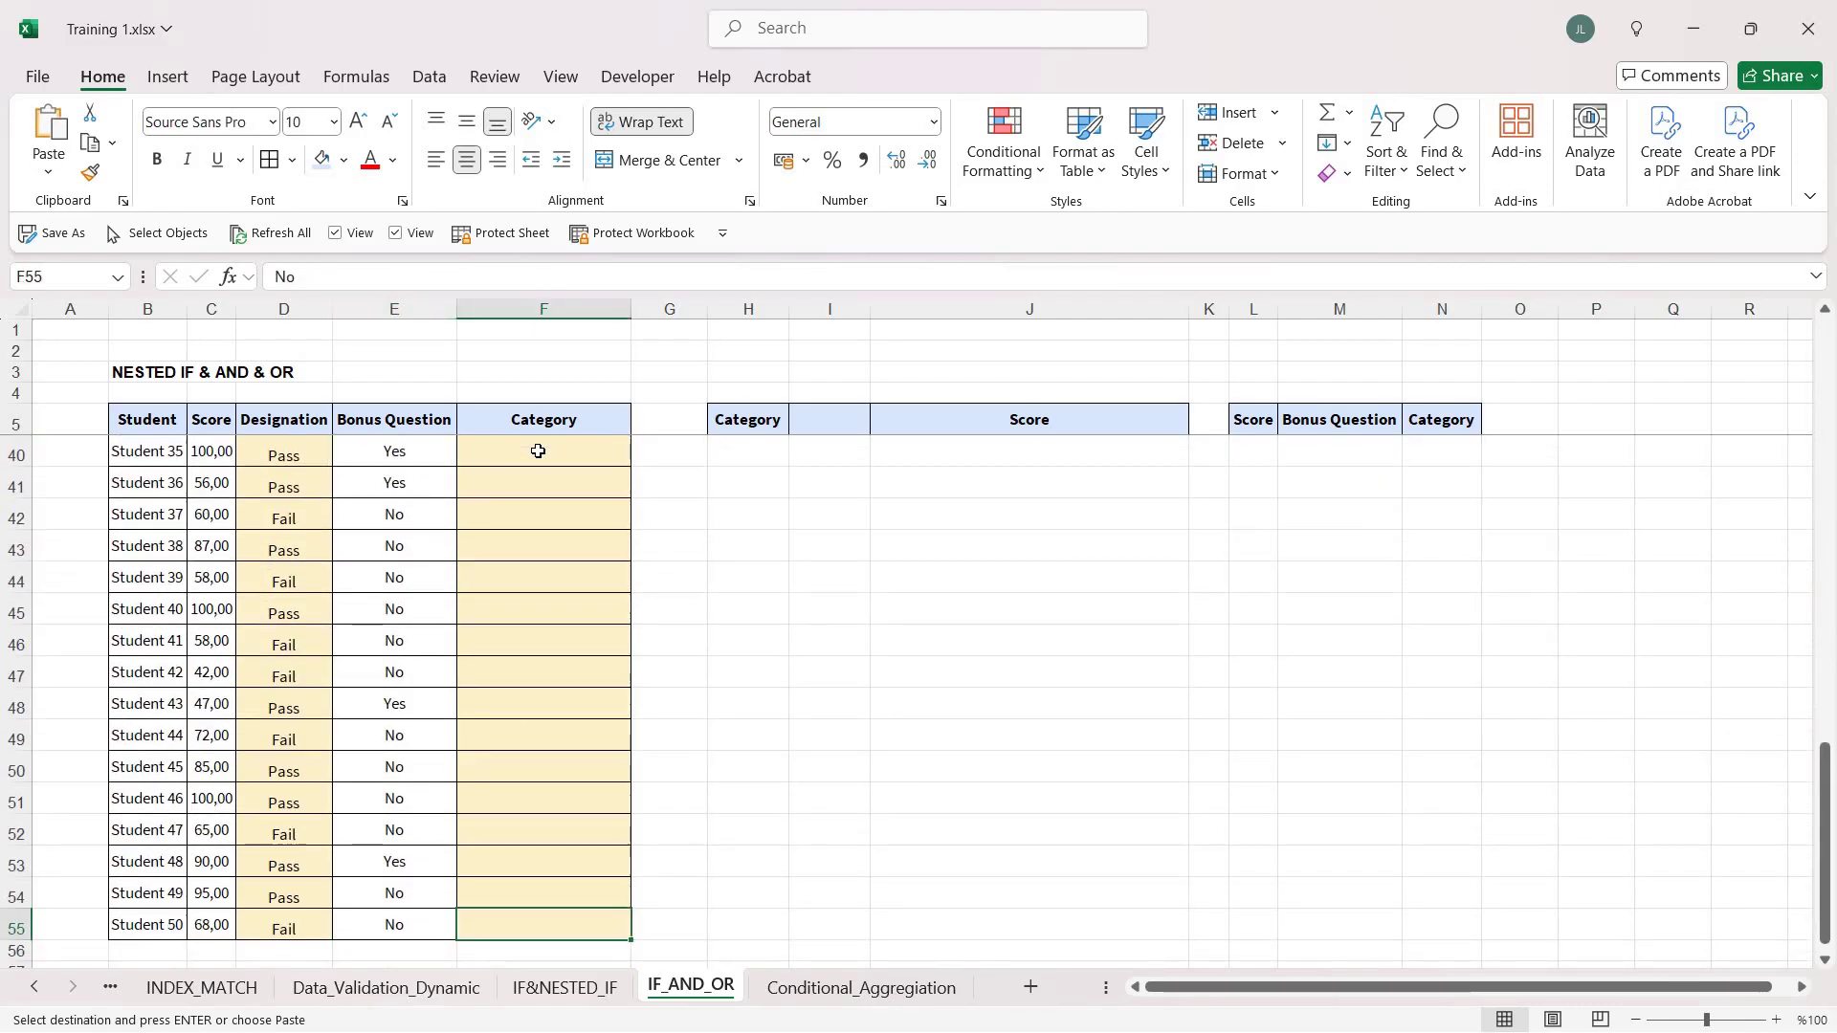
{"action": "key", "text": "ctrl+shift+Up"}
{"action": "key", "text": "ctrl+alt+v"}
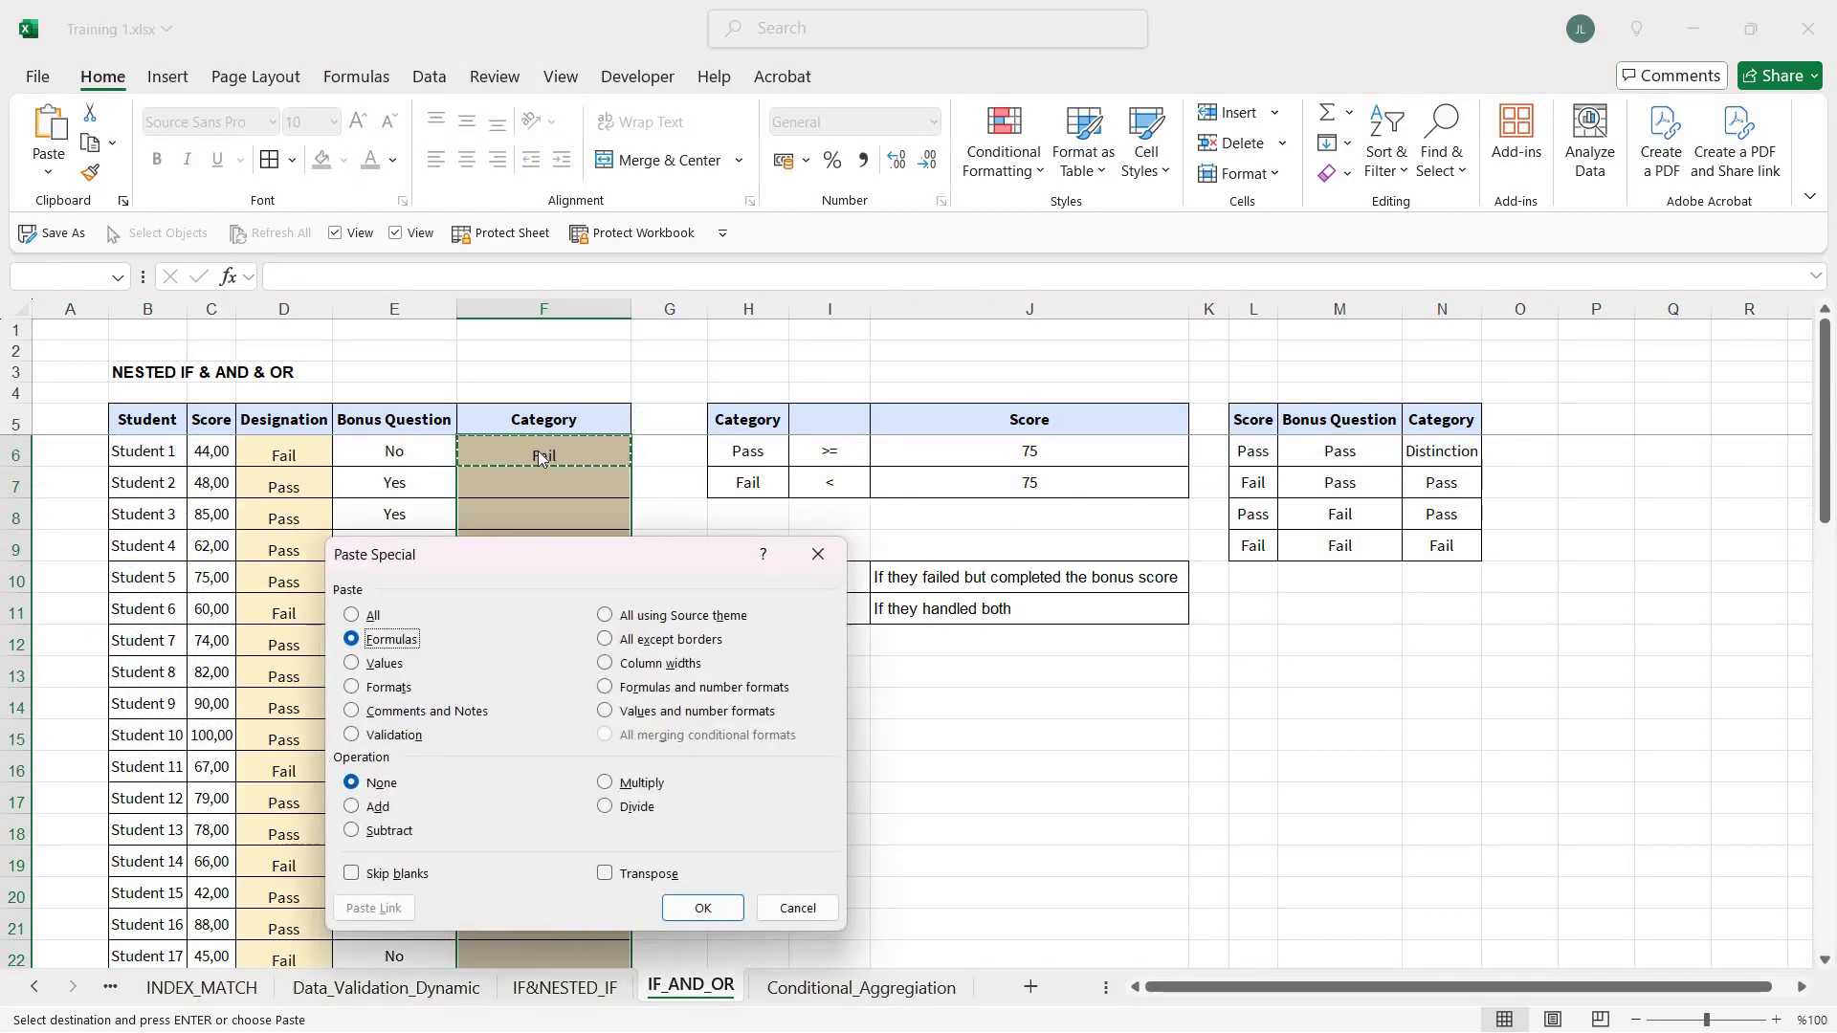
{"action": "key", "text": "Return"}
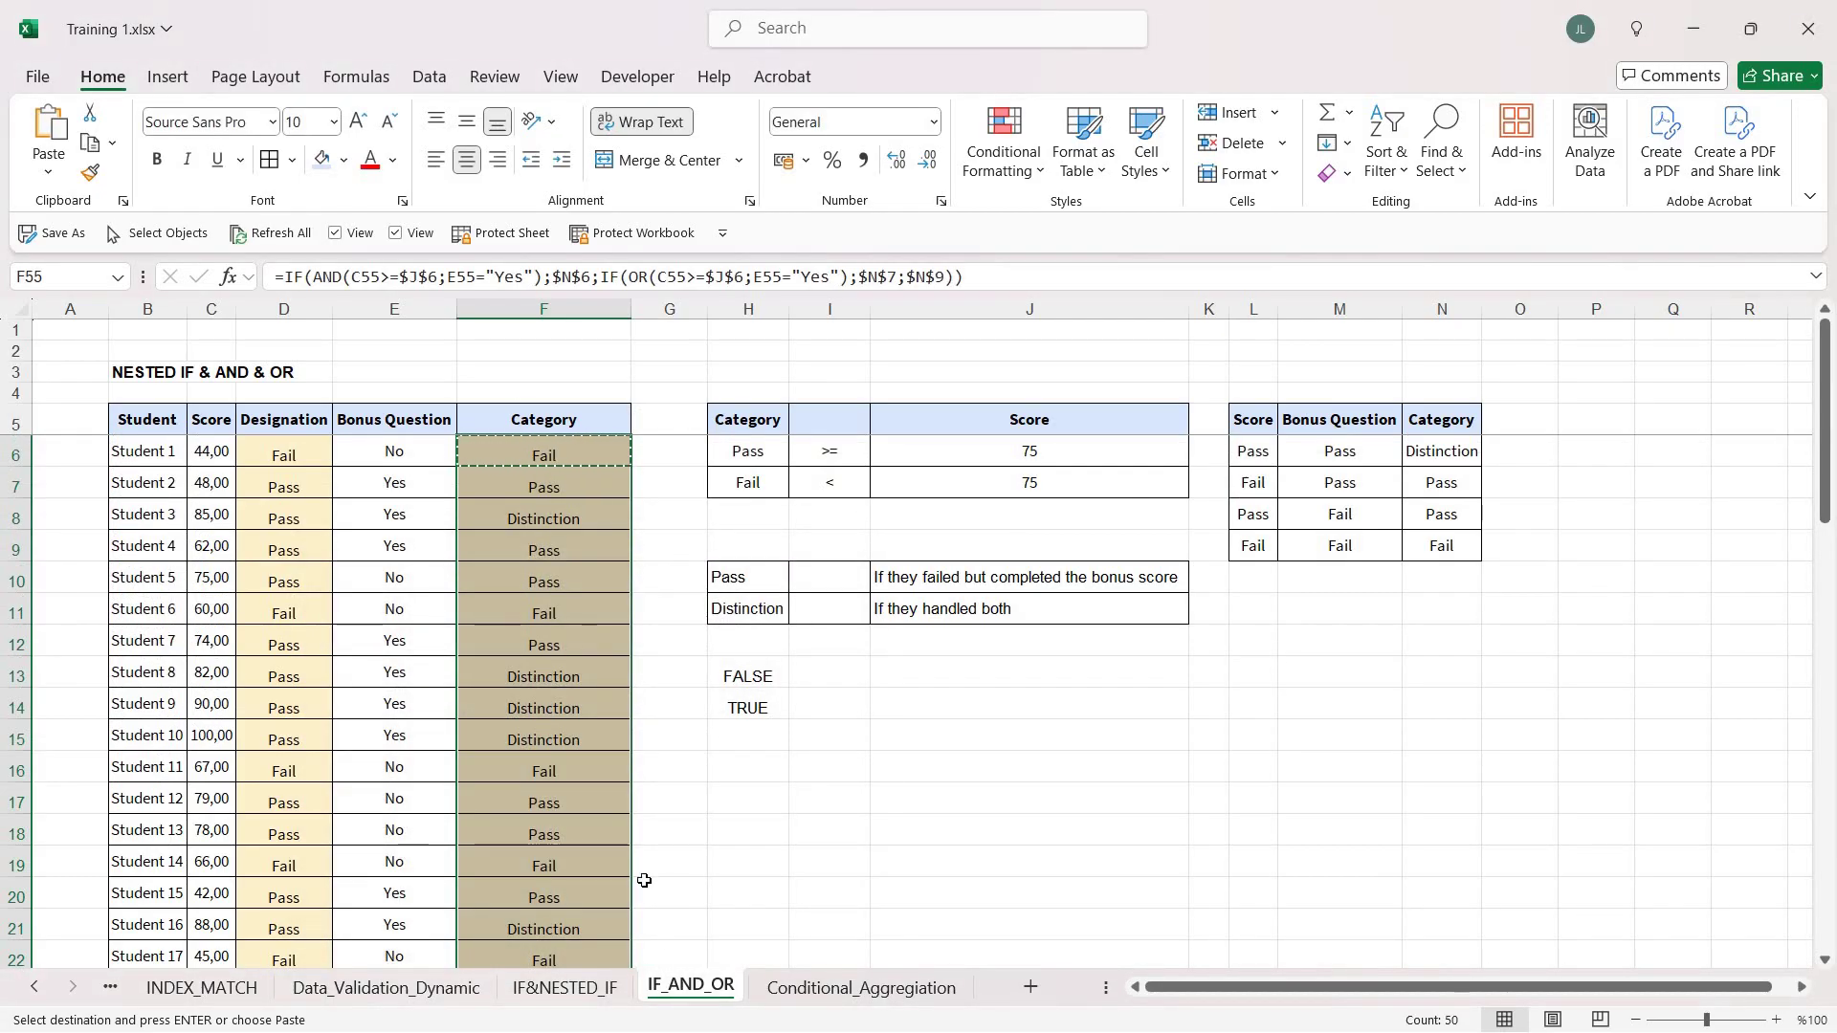
Go back to the IF&NESTED_IF sheet and view its student and sales bonus tables from the first columns.
{"action": "left_click", "coordinate": [565, 987]}
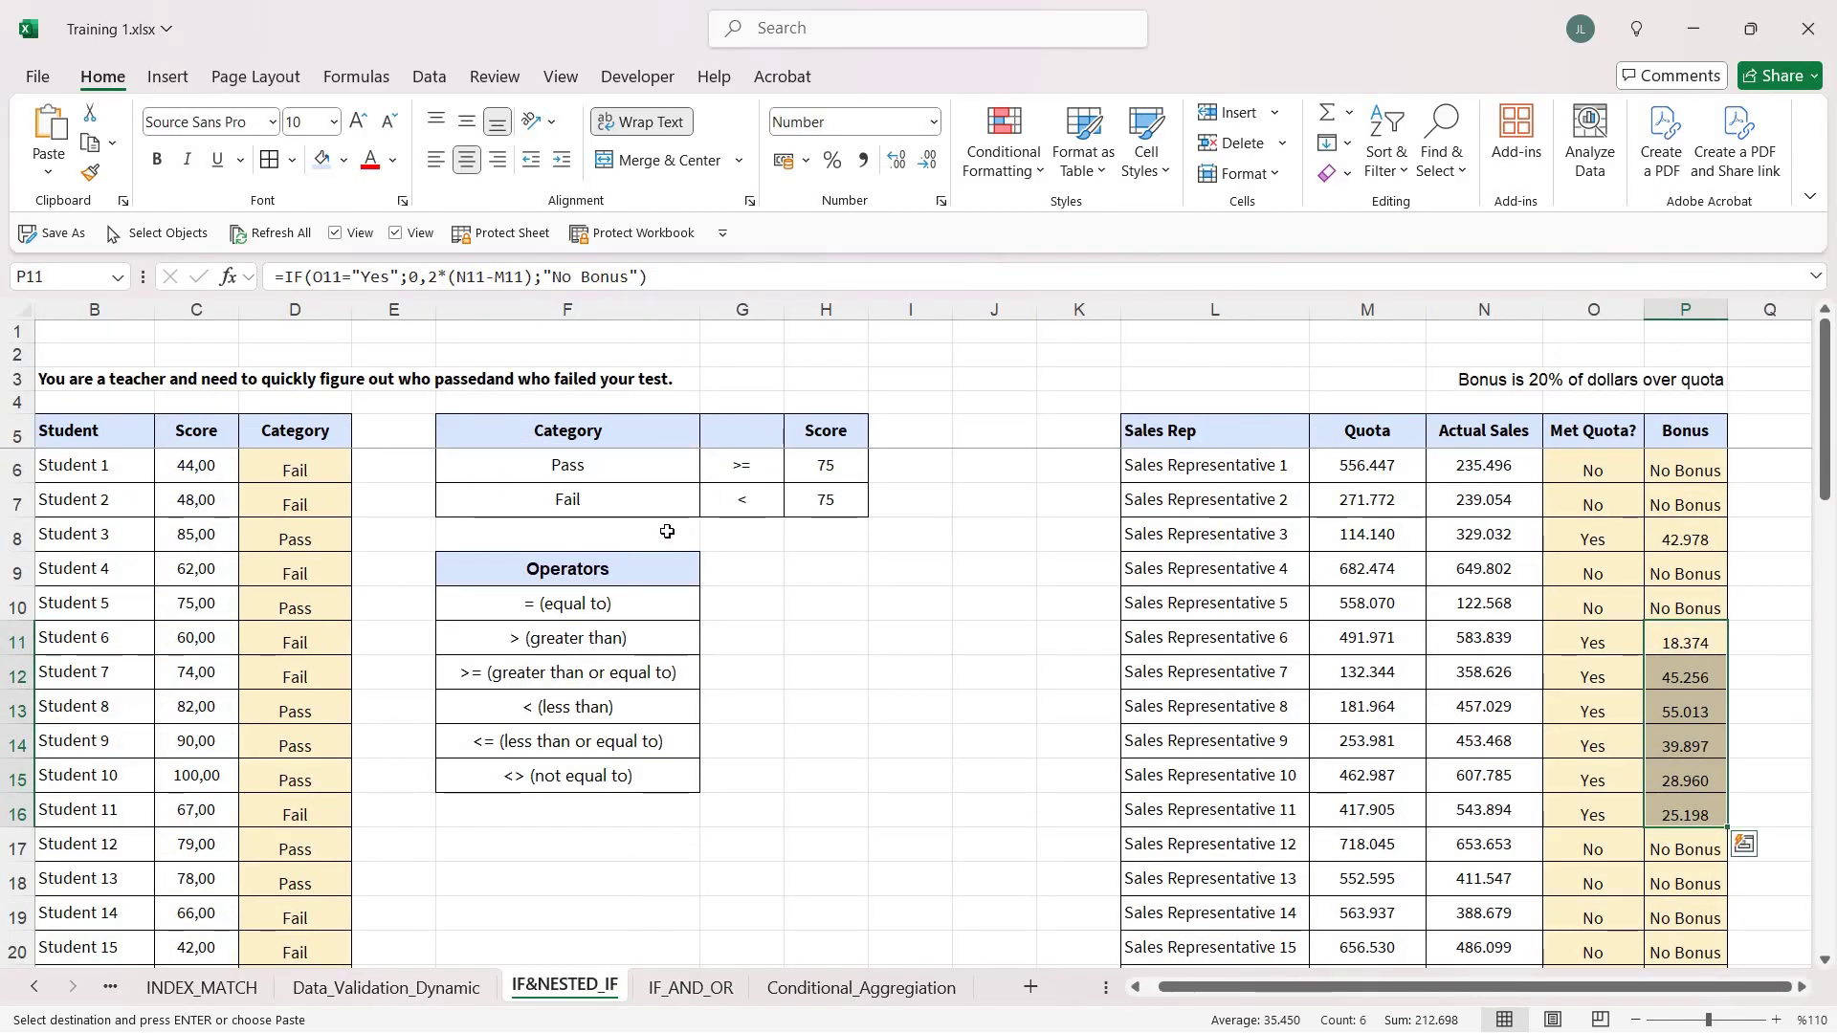
{"action": "left_click_drag", "start_coordinate": [1258, 988], "coordinate": [1100, 991]}
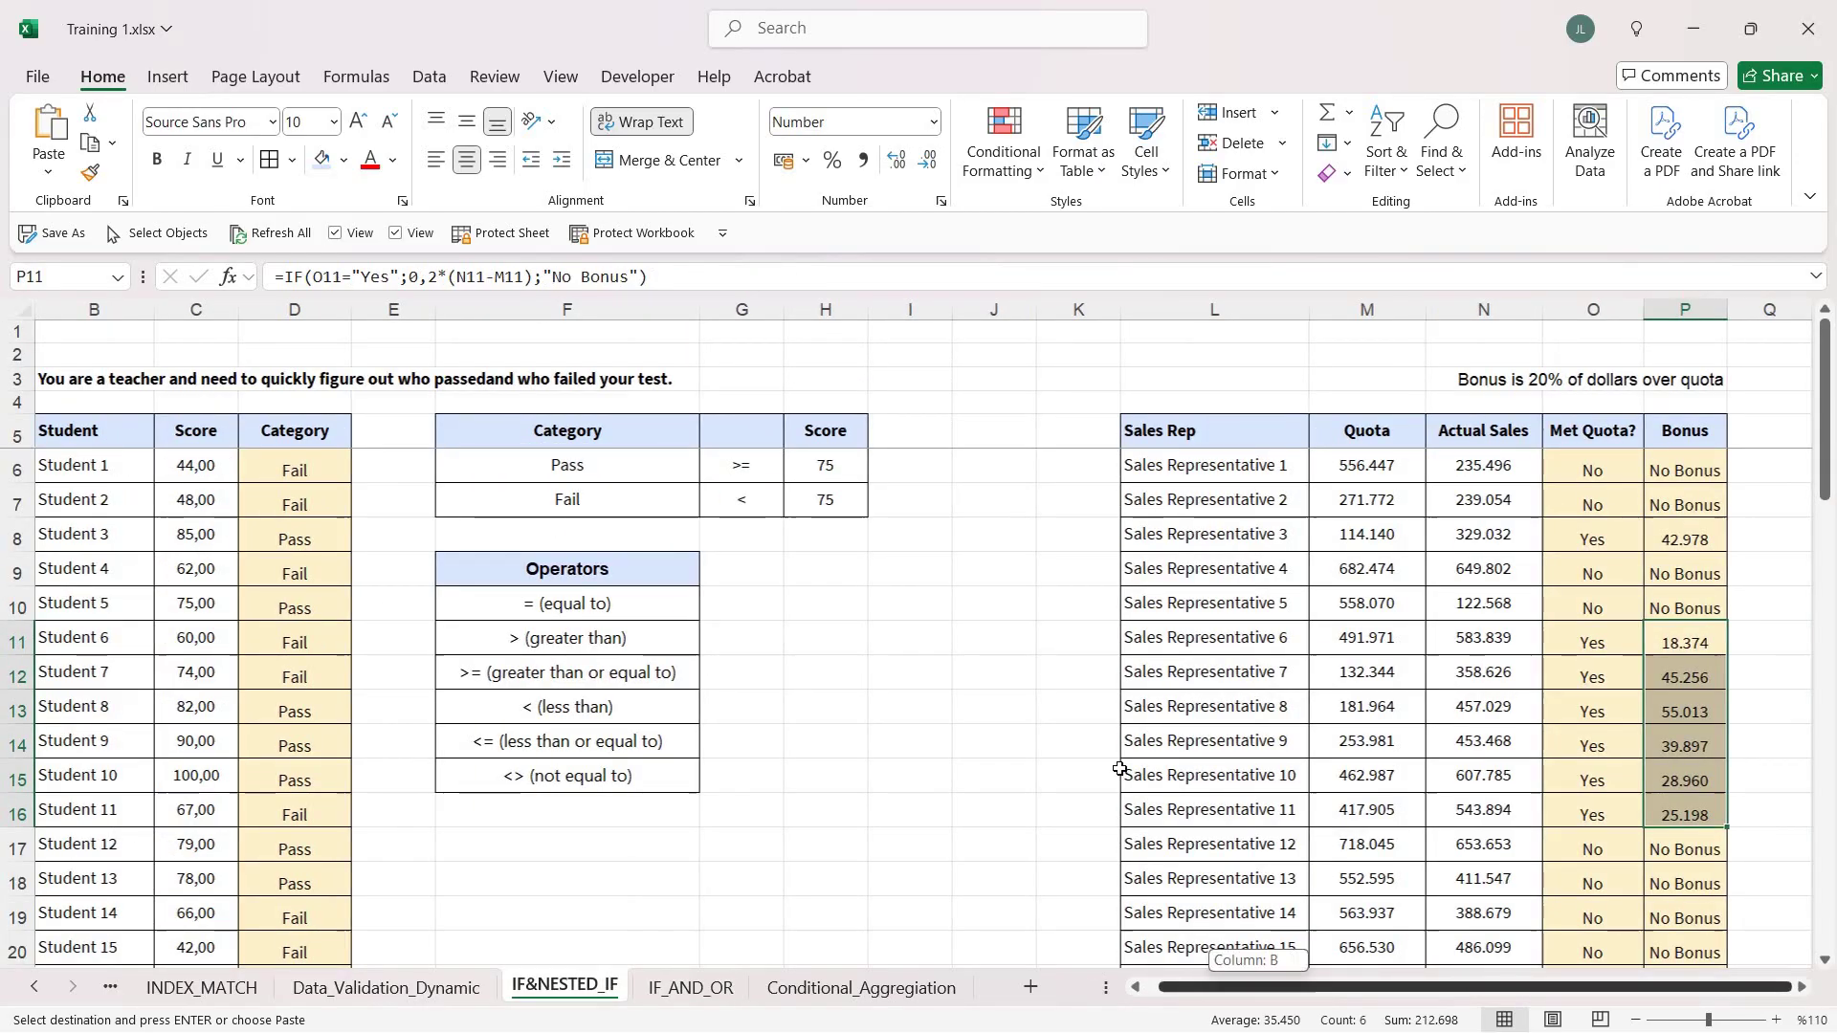
{"action": "left_click_drag", "start_coordinate": [1120, 768], "coordinate": [537, 828]}
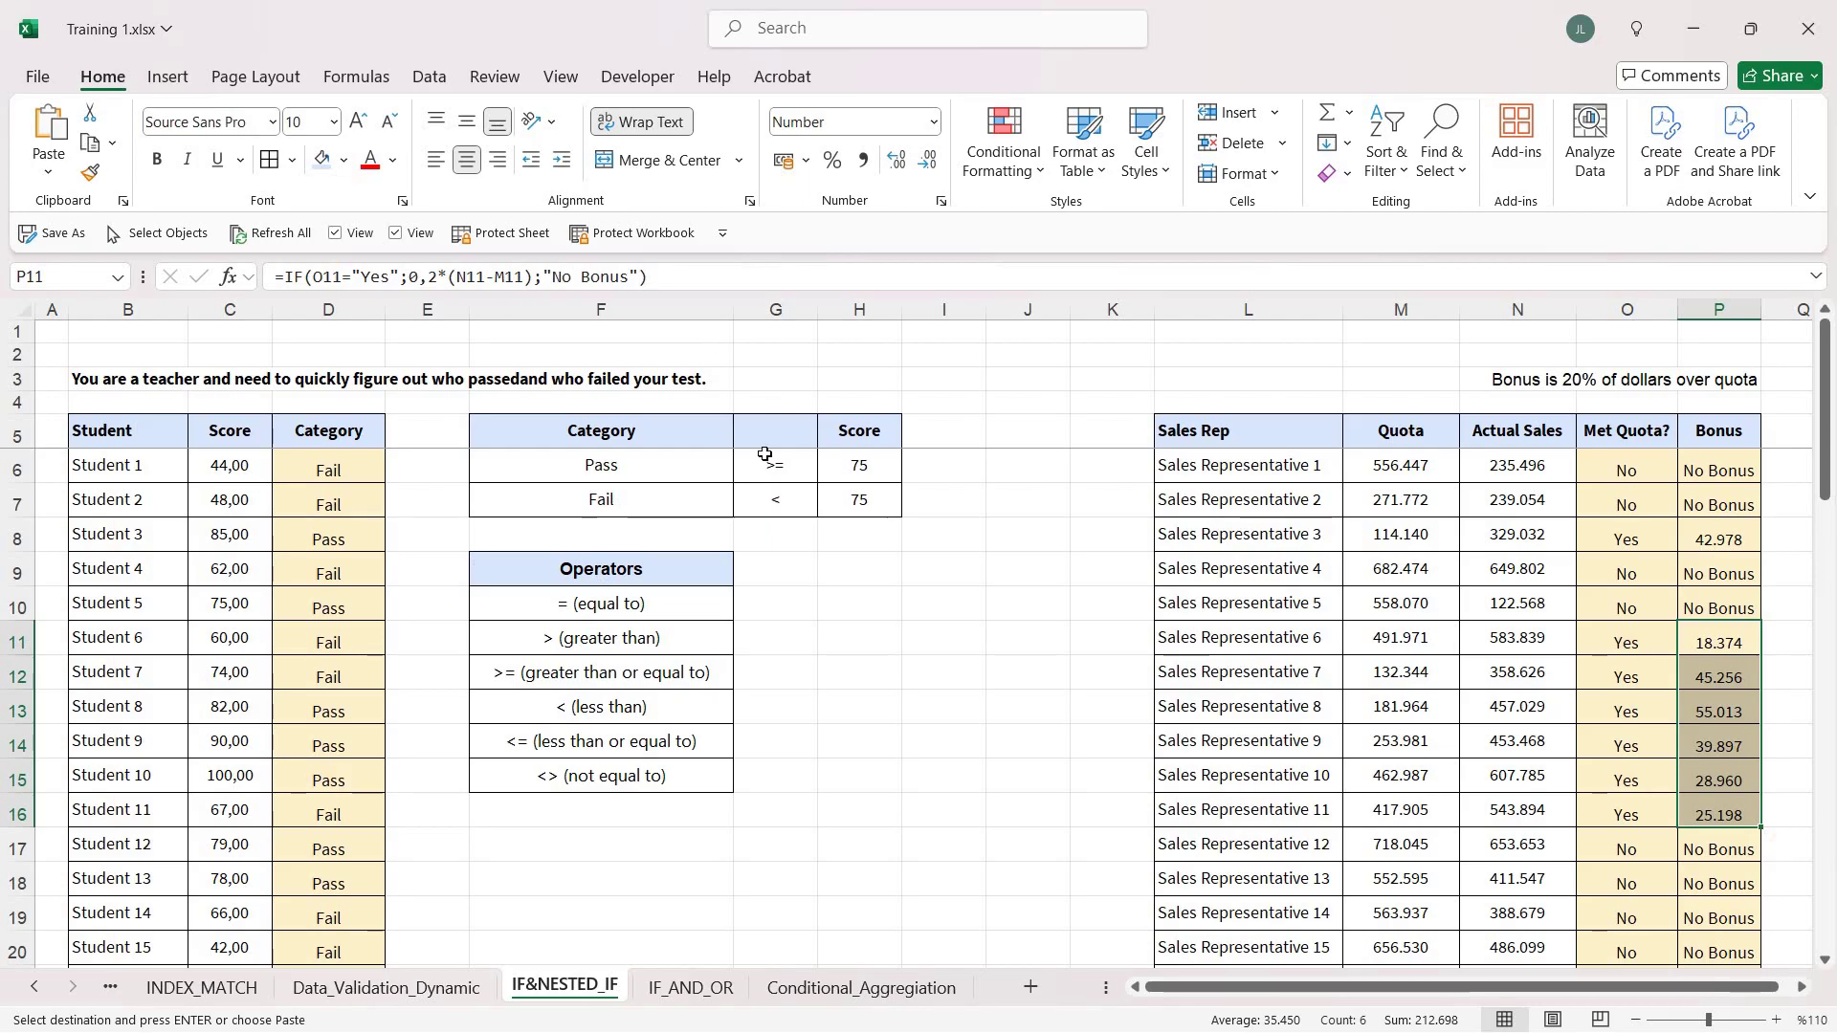